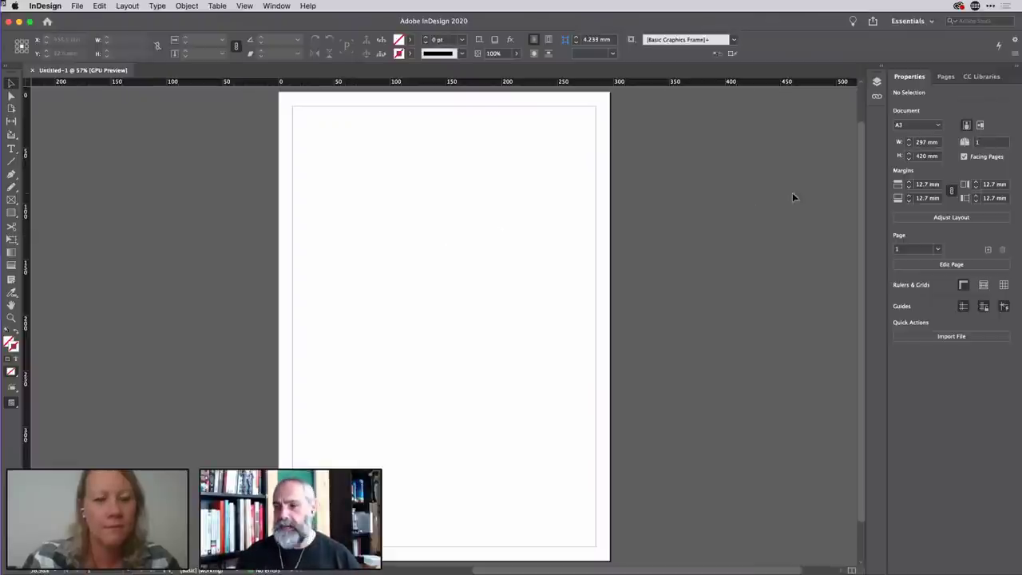
# Add a new layer named "trim" above the original layer and rename Layer 1 as "art".
pyautogui.click(876, 82)
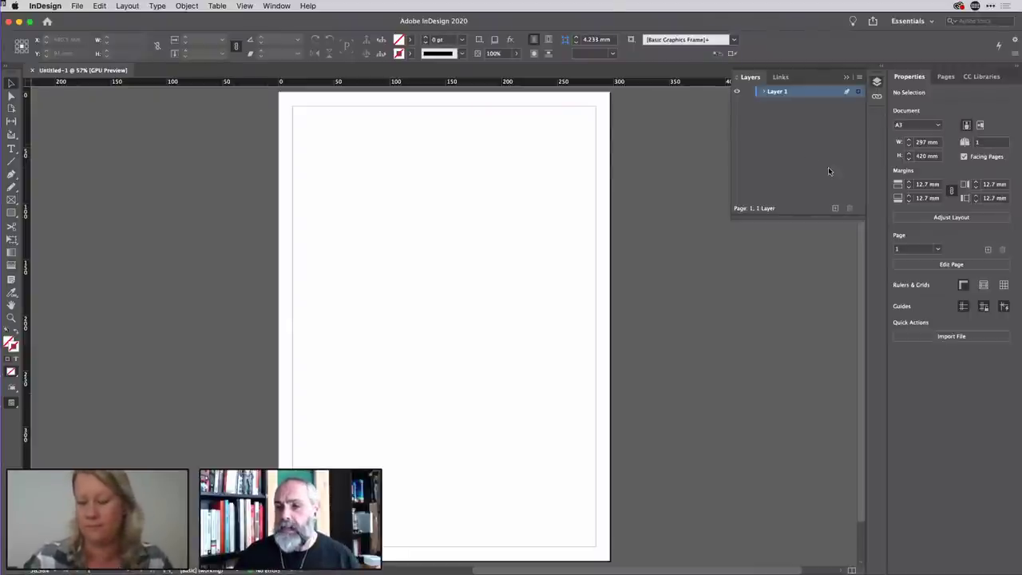
pyautogui.click(835, 208)
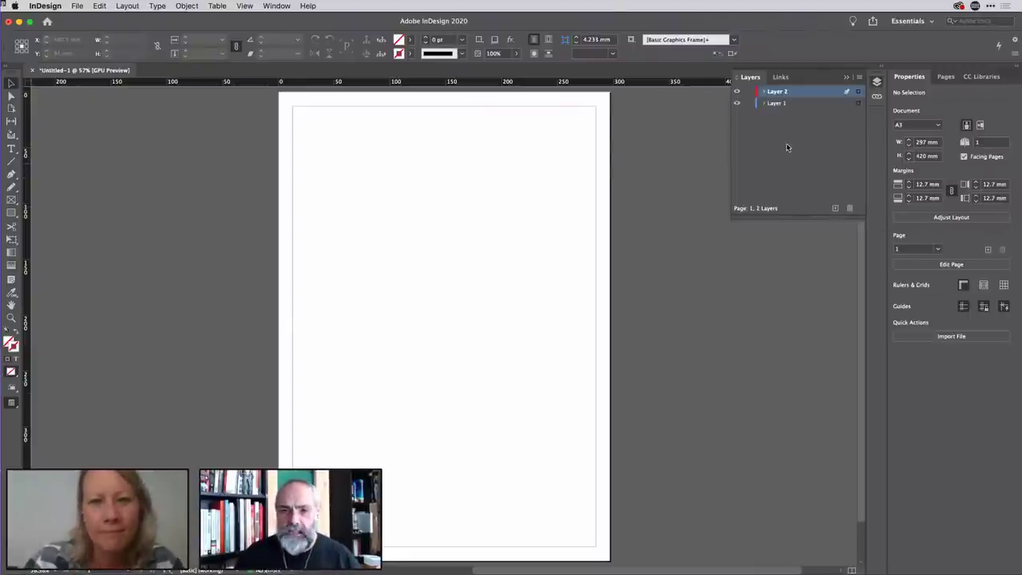
pyautogui.doubleClick(772, 93)
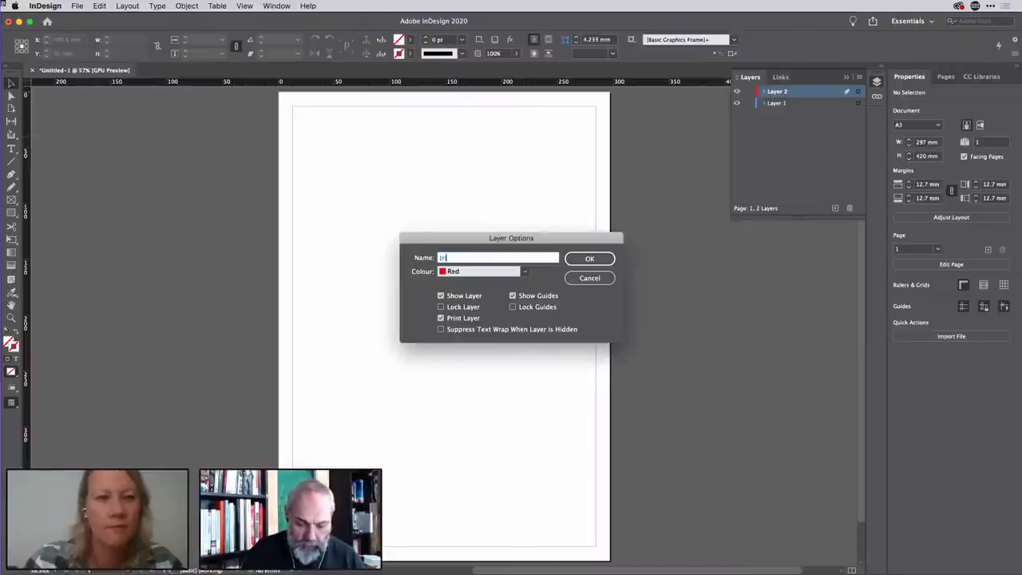
pyautogui.click(587, 263)
pyautogui.doubleClick(776, 104)
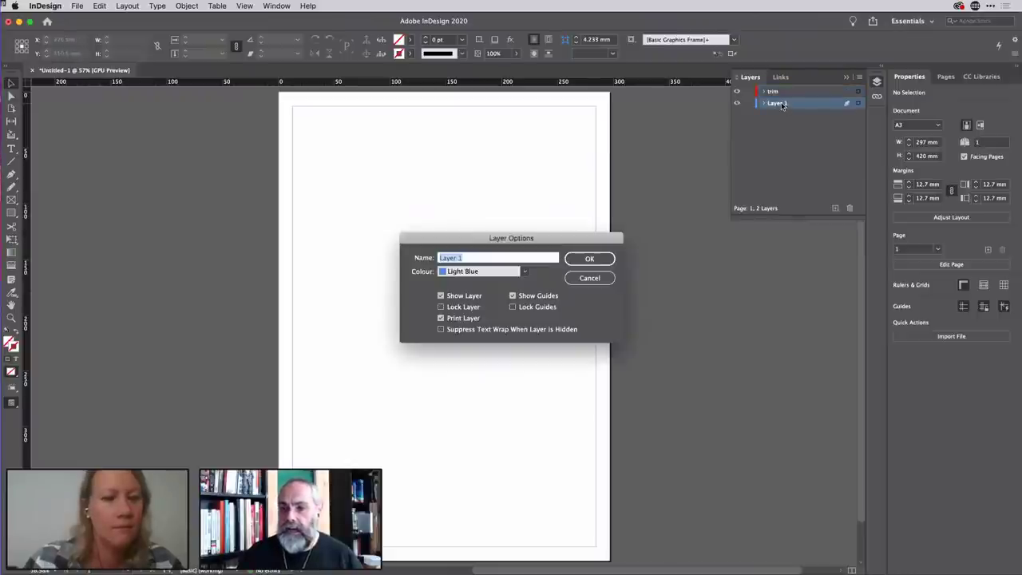
pyautogui.write('art')
pyautogui.press('Return')
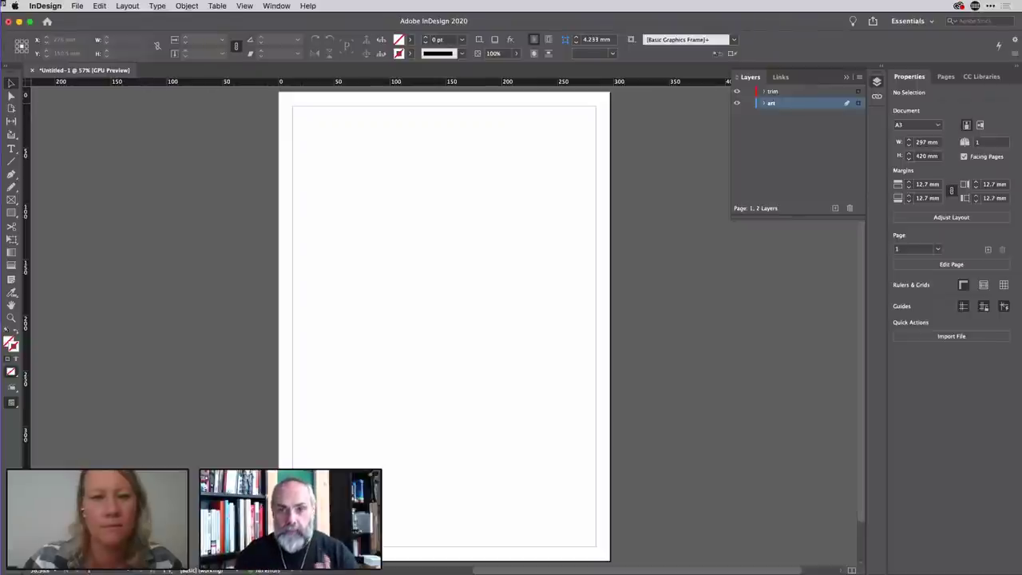
# Create an 85 x 55 mm rectangle on the trim layer with no fill and the default 1 pt black stroke.
pyautogui.click(798, 91)
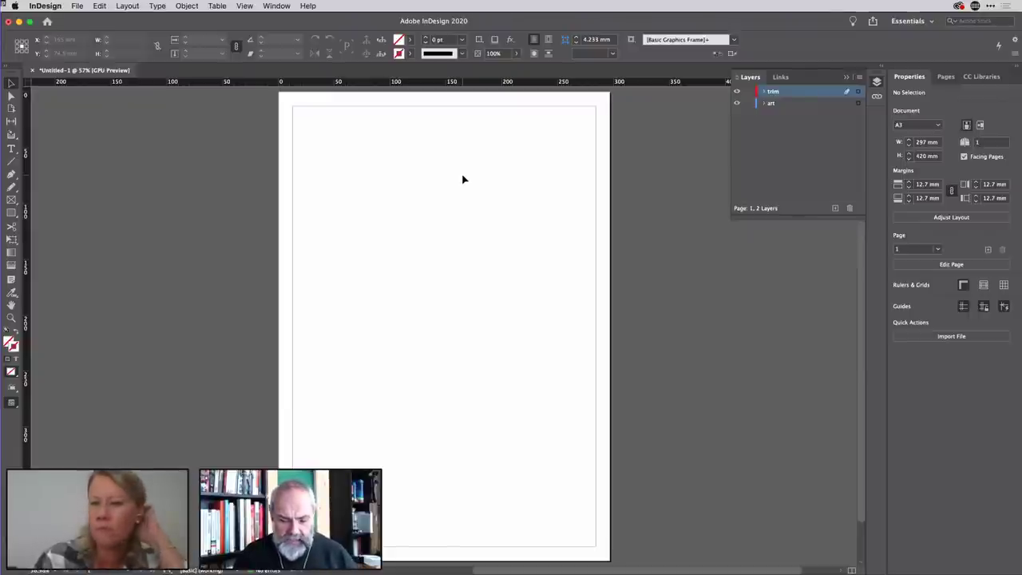
pyautogui.press('m')
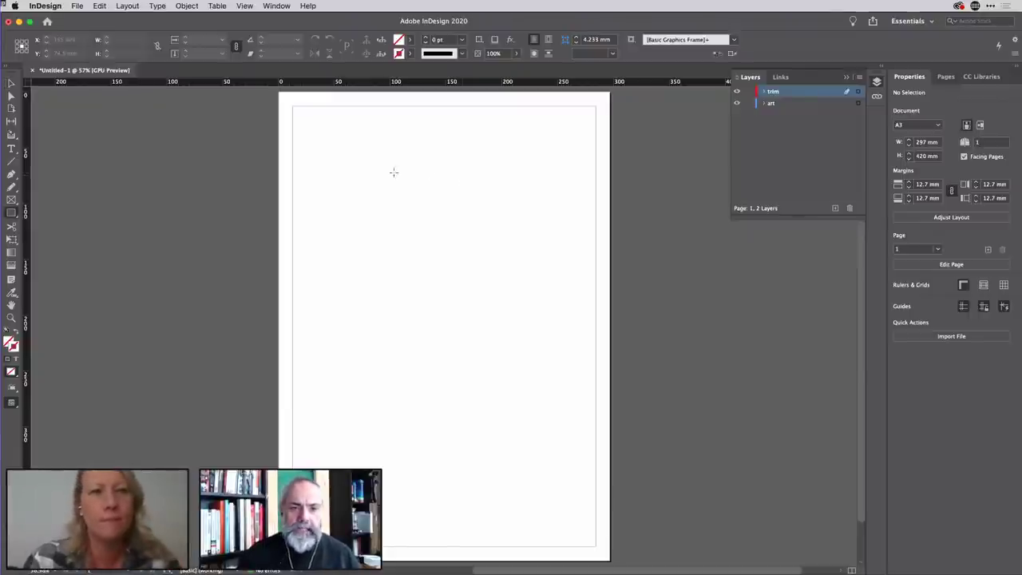
pyautogui.click(343, 151)
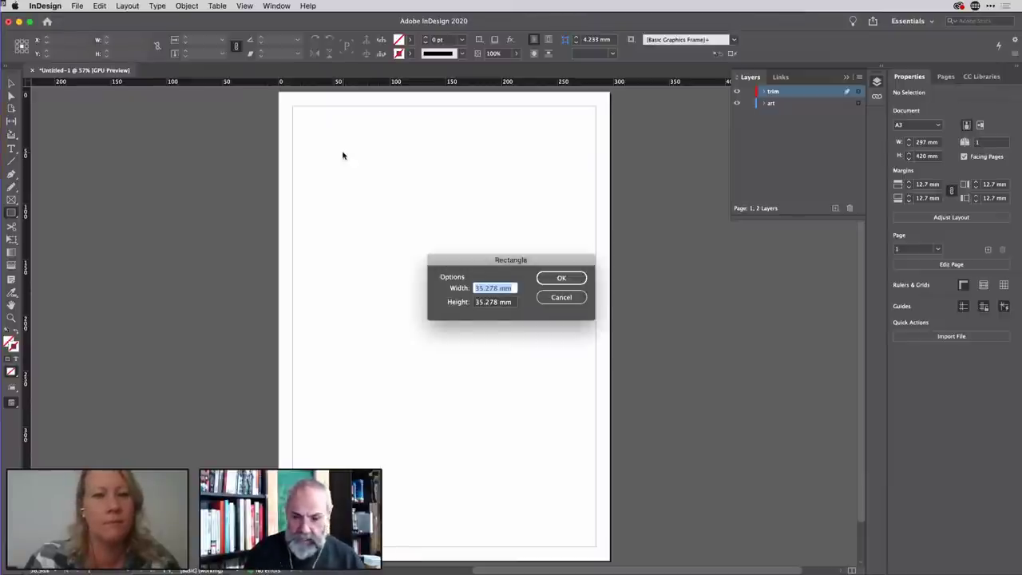
pyautogui.write('8')
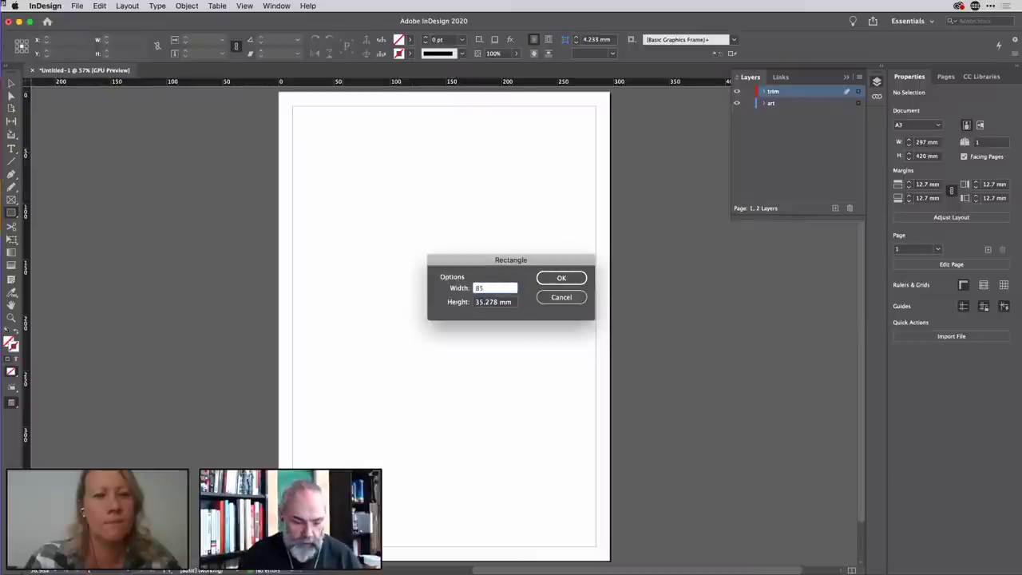
pyautogui.write('5')
pyautogui.press('Tab')
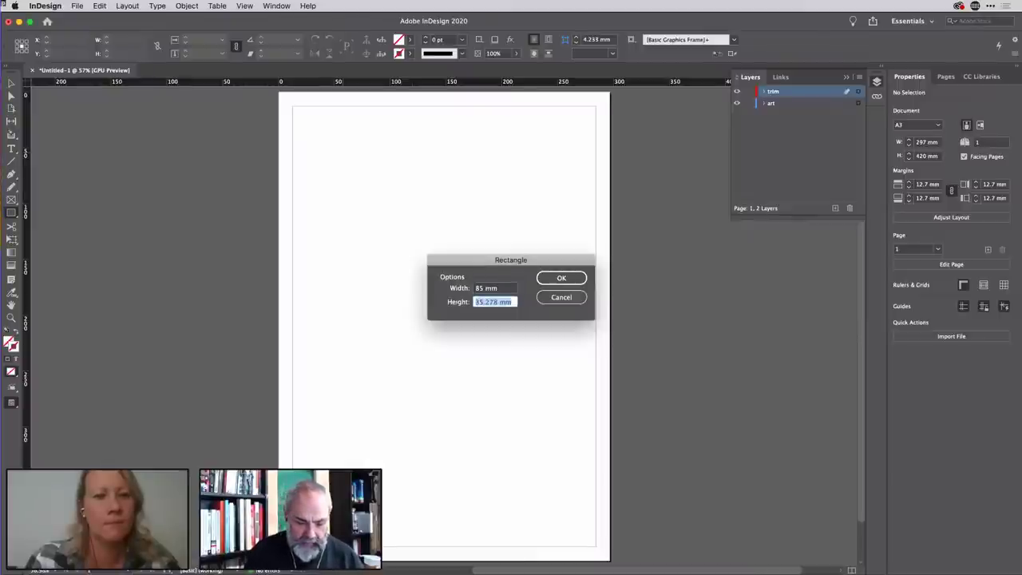
pyautogui.press('Return')
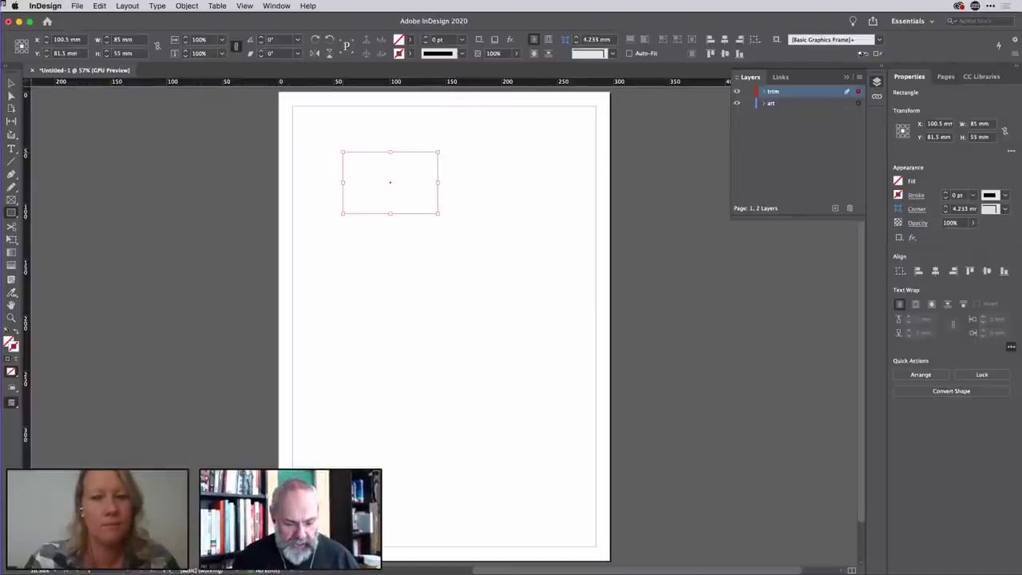
pyautogui.press('d')
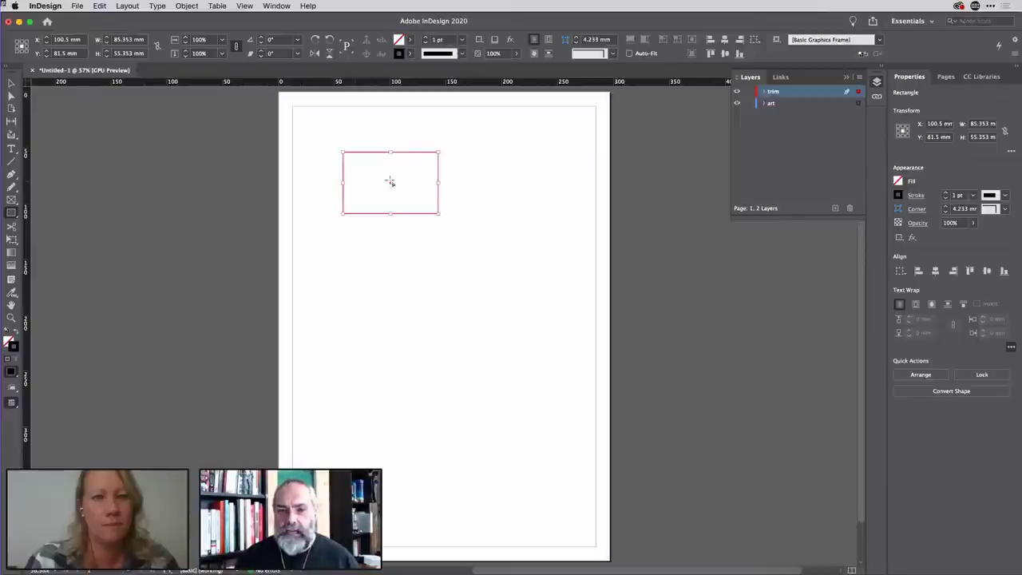
# Move the card rectangle so it snaps into the page's top-left margin corner, and lock the trim layer.
pyautogui.scroll(5, 371, 154)
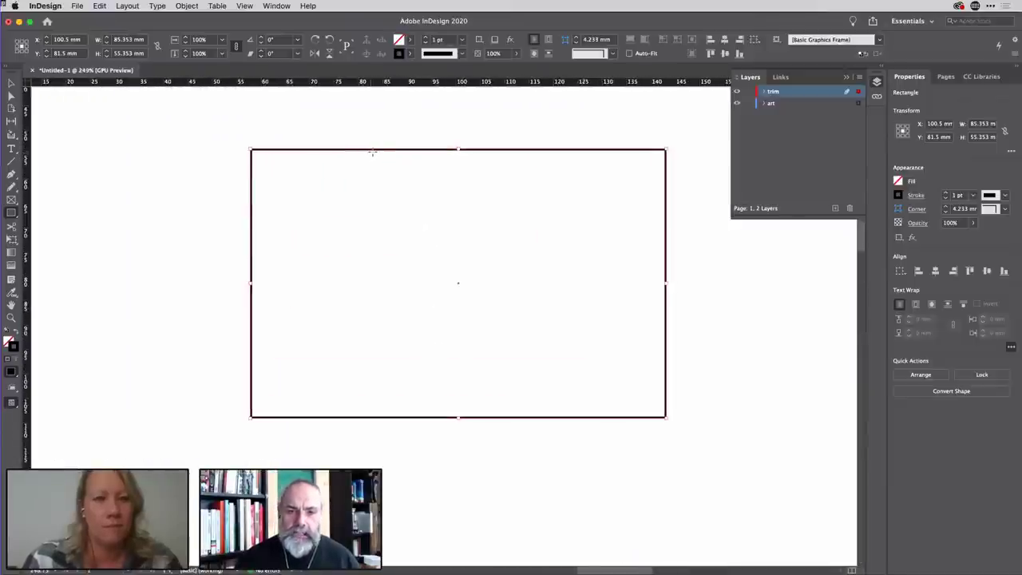
pyautogui.scroll(4, 371, 152)
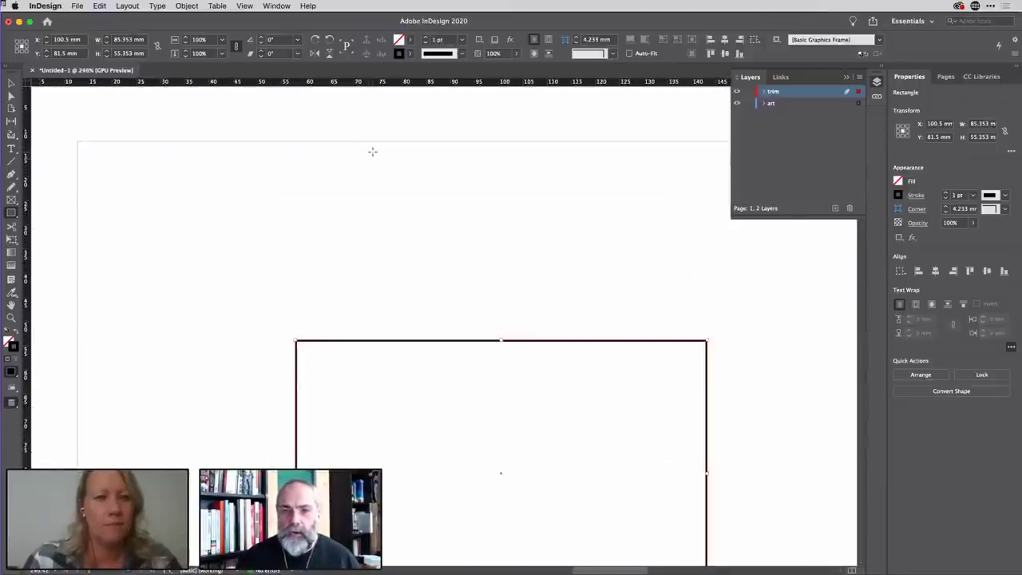
pyautogui.scroll(-2, 372, 151)
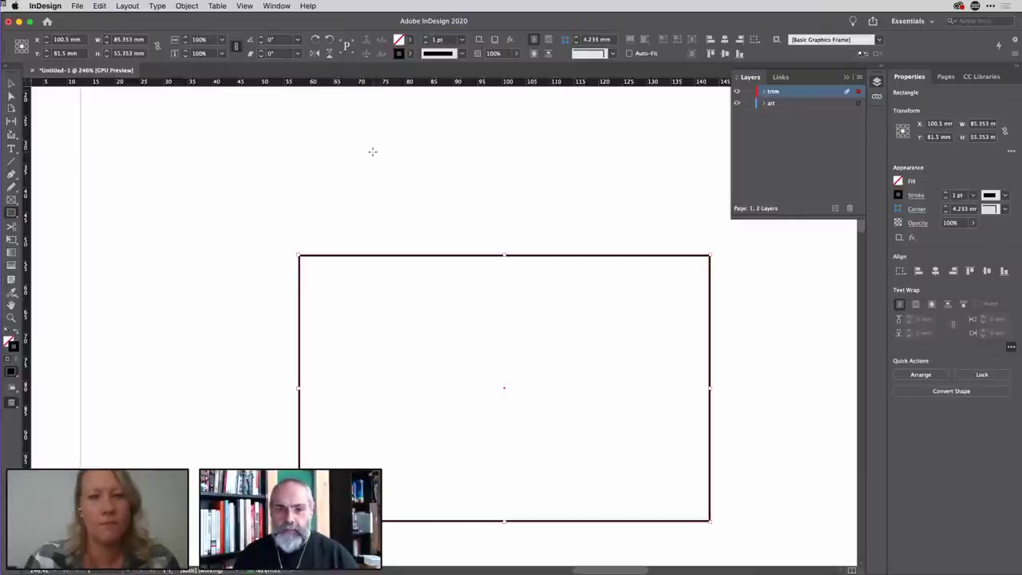
pyautogui.scroll(3, 235, 190)
pyautogui.hscroll(-1, 235, 190)
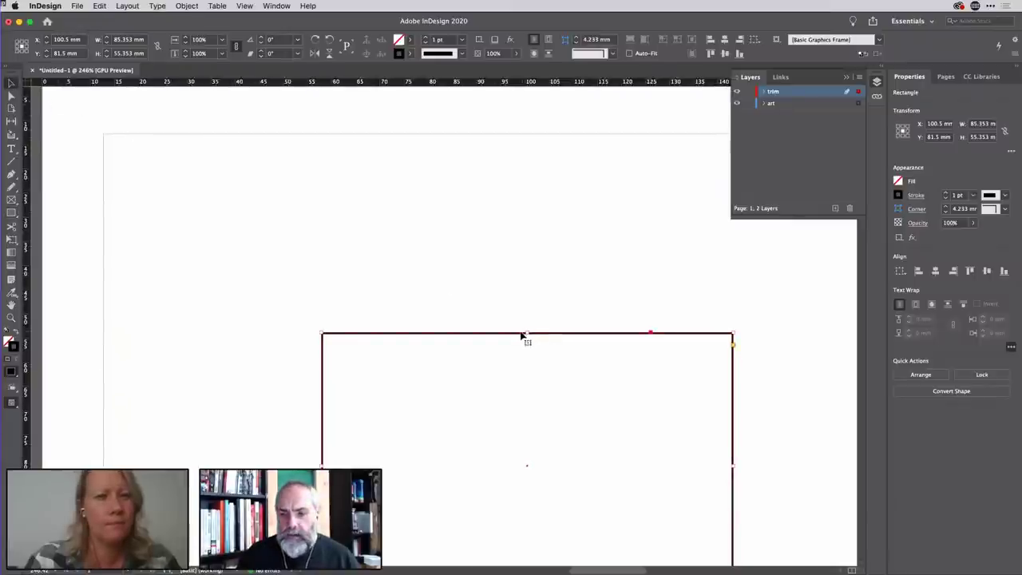
pyautogui.moveTo(516, 338); pyautogui.dragTo(297, 140)
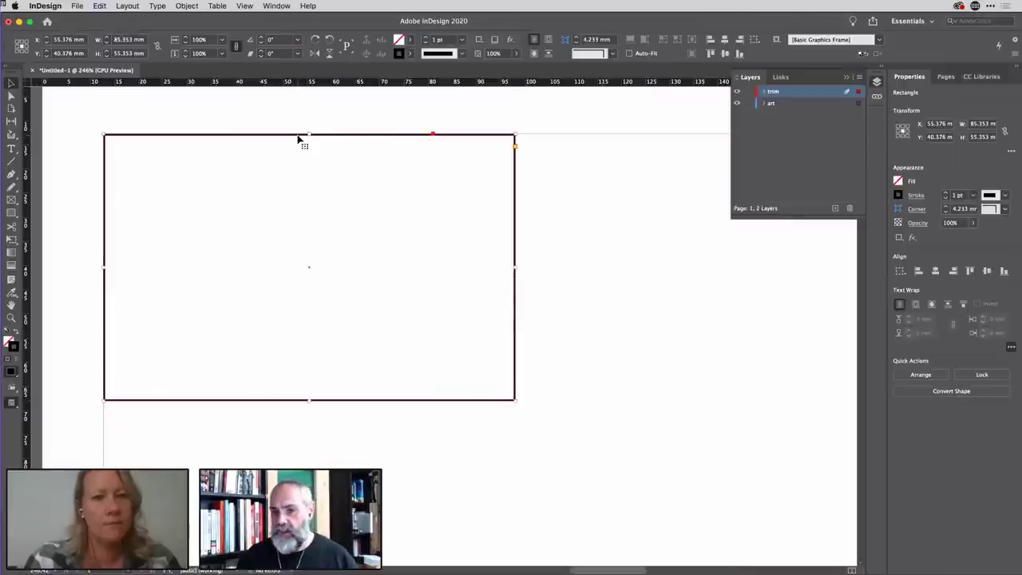
pyautogui.click(748, 93)
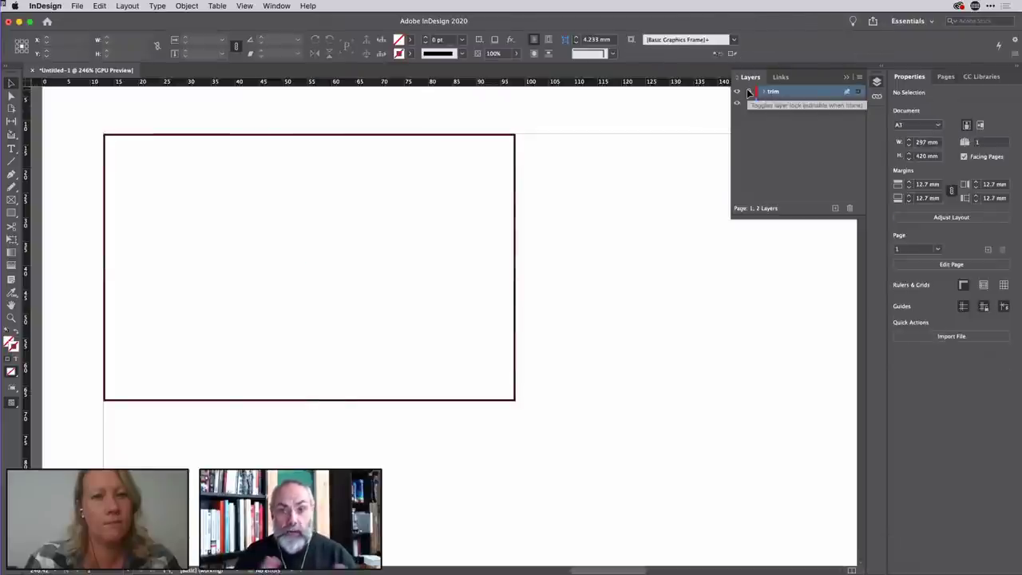
# Place featherLogo.ai from the DataMerges folder on the art layer inside the card, about 48 mm wide and 35 mm high.
pyautogui.click(789, 103)
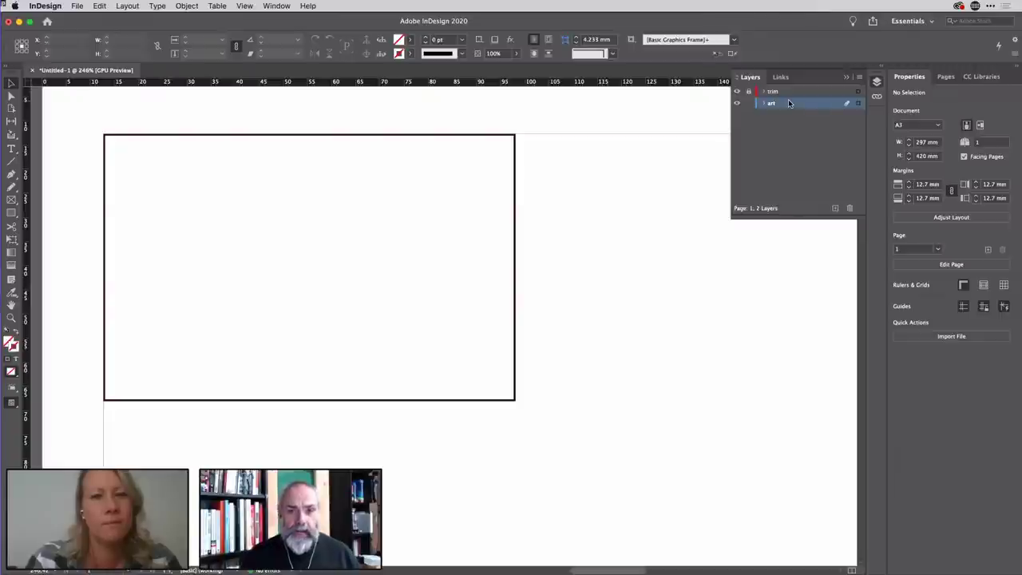
pyautogui.scroll(-1, 283, 187)
pyautogui.hscroll(-3, 283, 187)
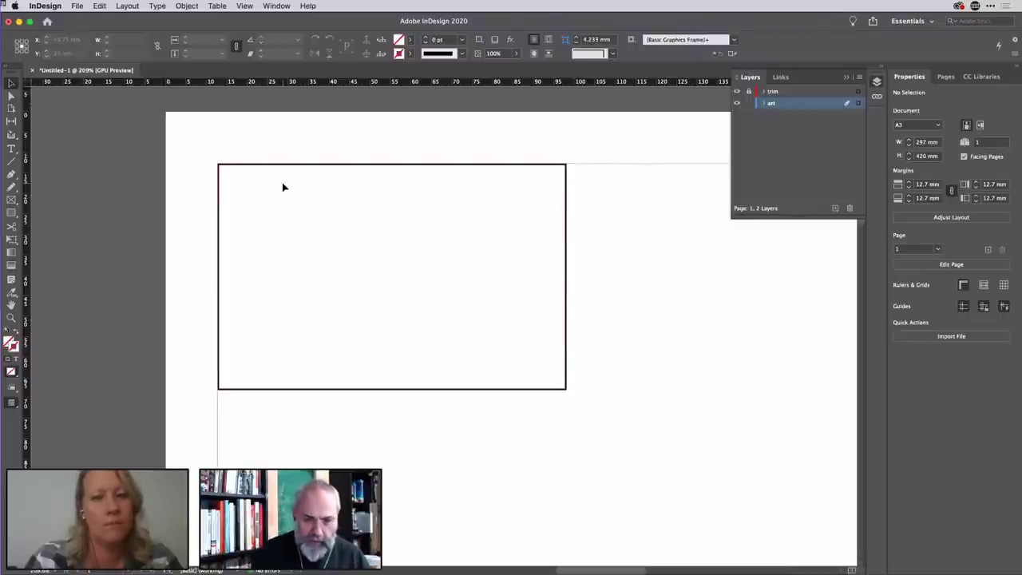
pyautogui.press('super+d')
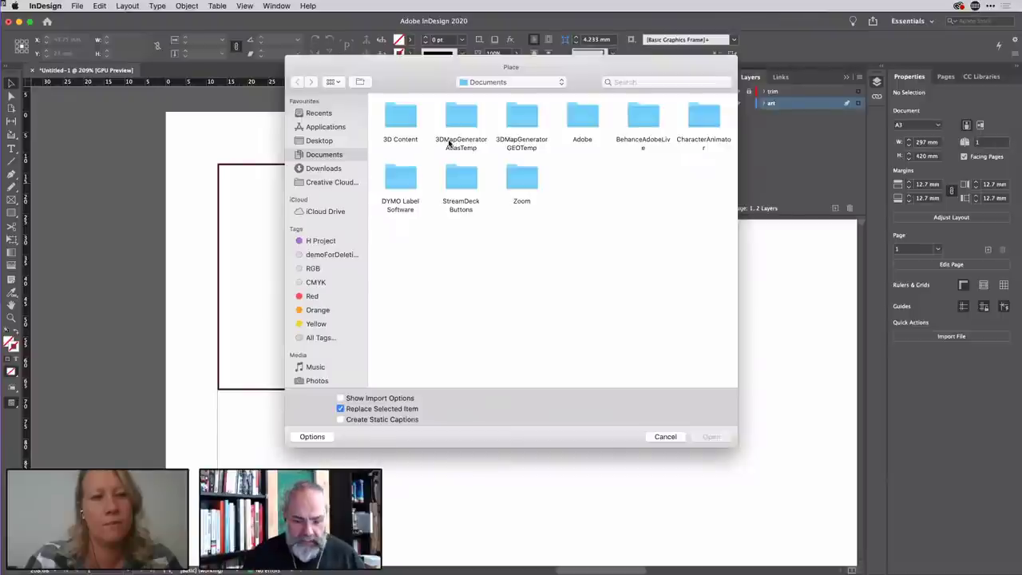
pyautogui.press('super+shift+d')
pyautogui.doubleClick(403, 115)
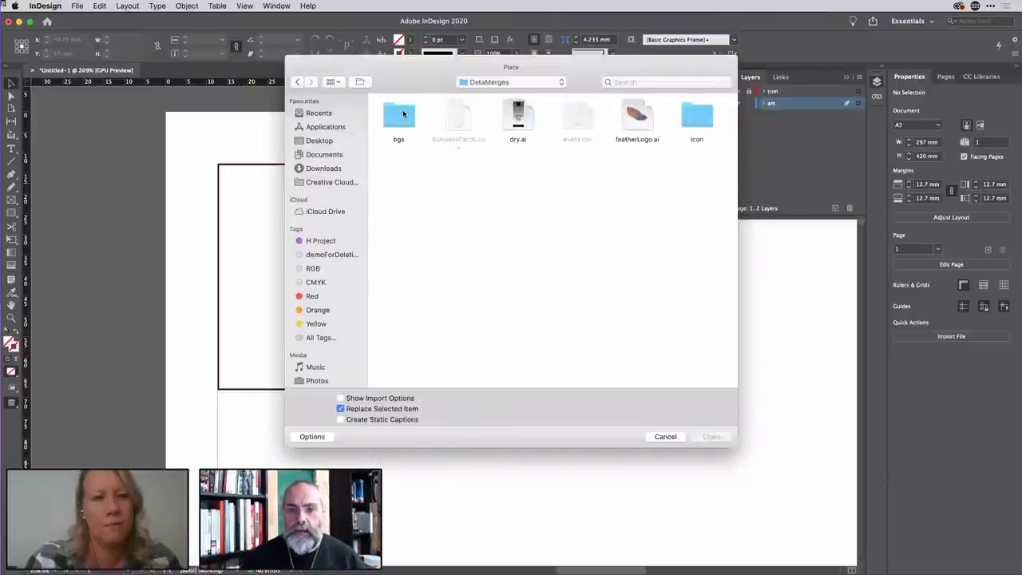
pyautogui.click(638, 114)
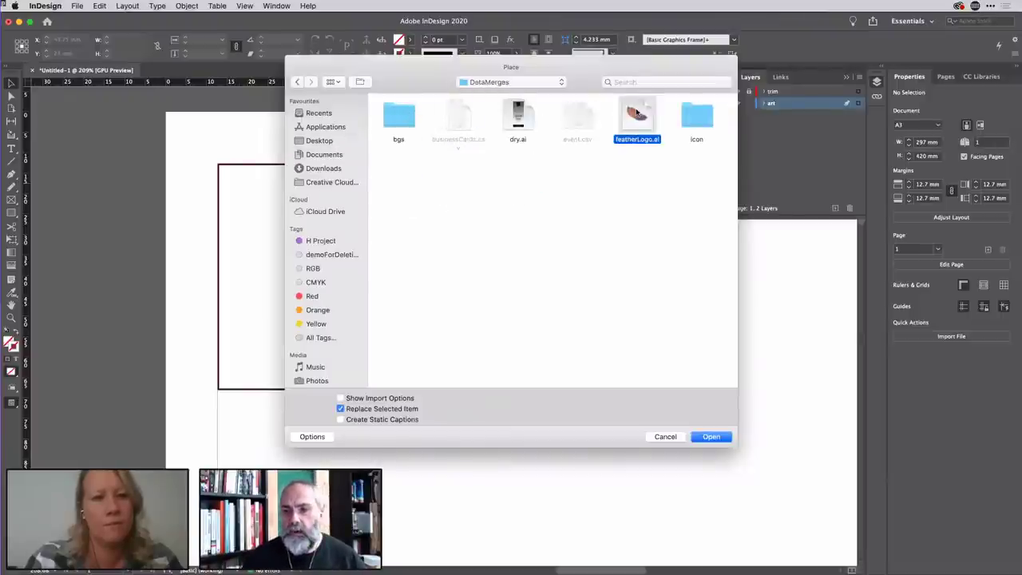
pyautogui.click(711, 436)
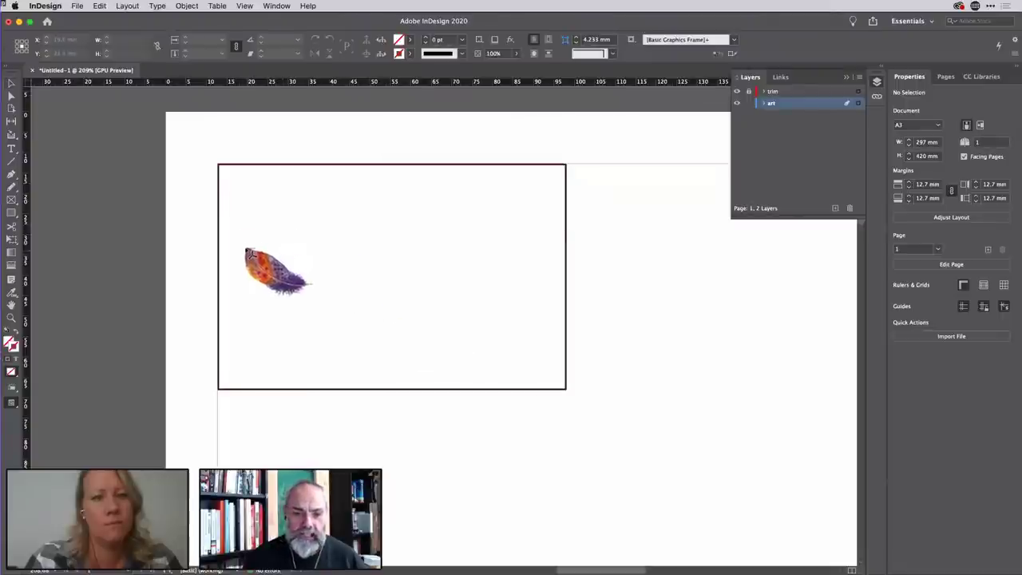
pyautogui.moveTo(230, 237); pyautogui.dragTo(424, 333)
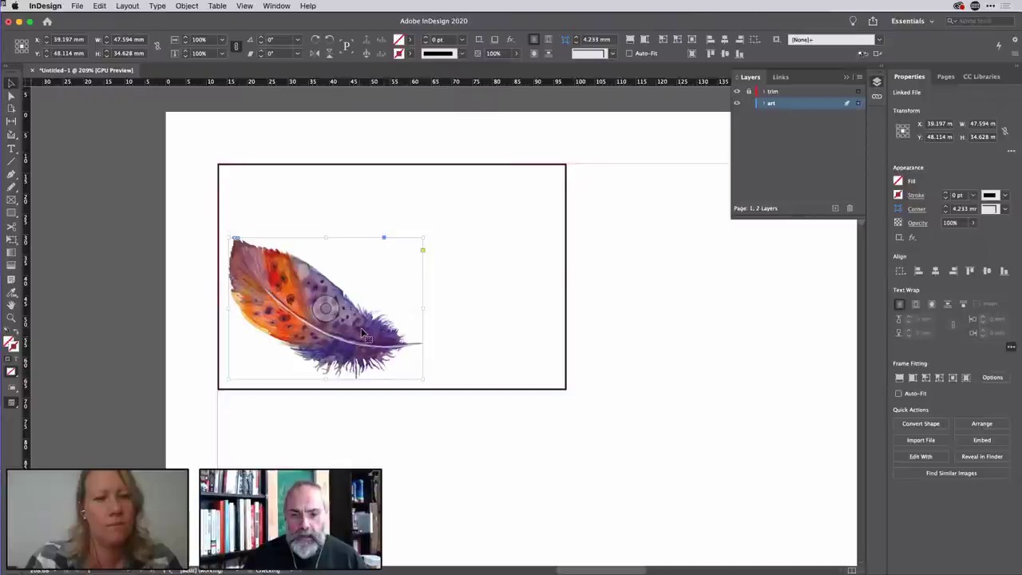
# Position the feather image just inside the card's lower-left corner, centred at about X 37.5 mm and Y 49.7 mm, and deselect it.
pyautogui.moveTo(360, 331); pyautogui.dragTo(374, 344)
pyautogui.press('Left')
pyautogui.press('Up')
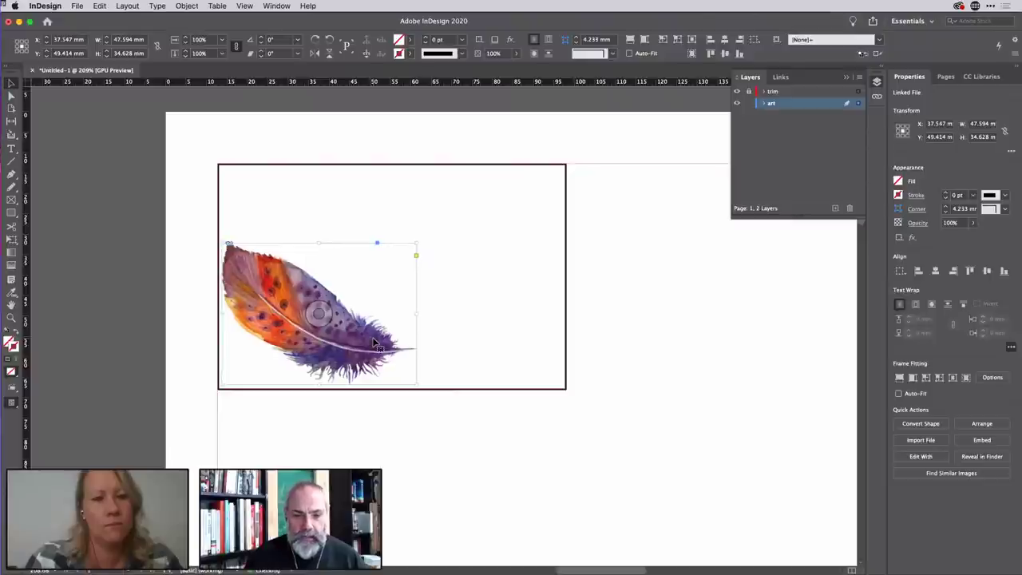
pyautogui.press('Down')
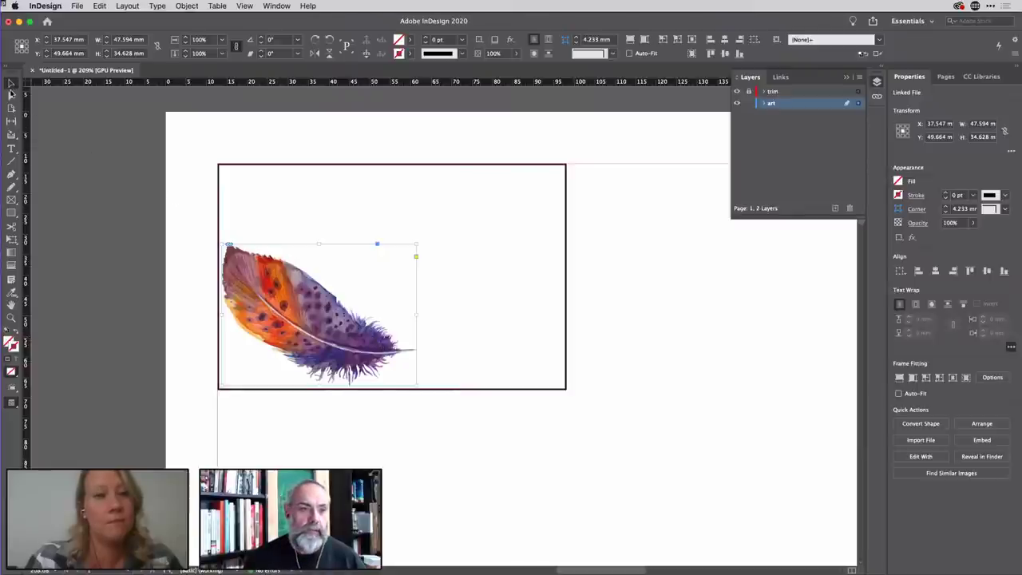
pyautogui.click(214, 150)
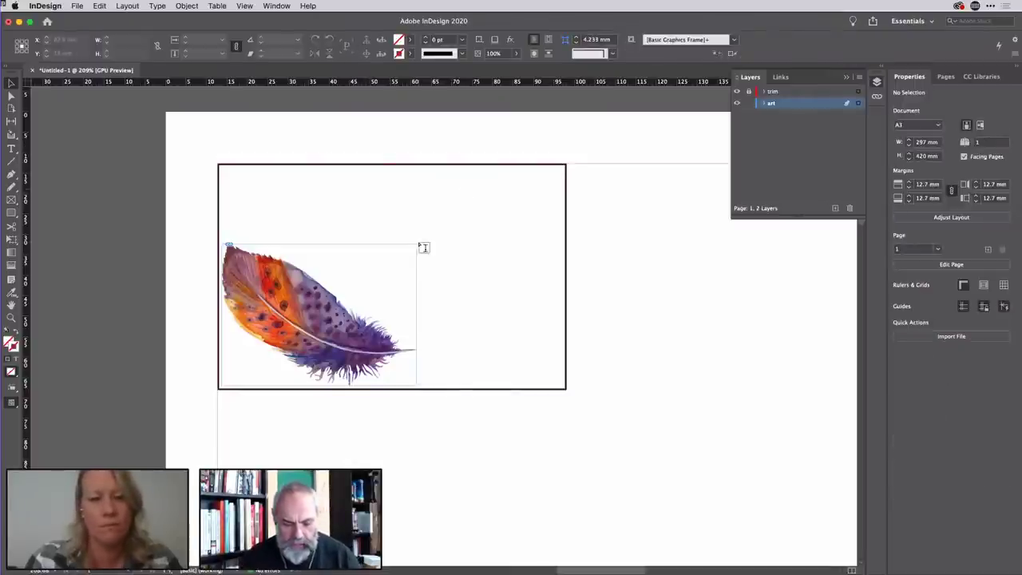
# Add a text frame across the card above the feather with the placeholder lines "Firstname Lastname" and "jobTitle".
pyautogui.press('t')
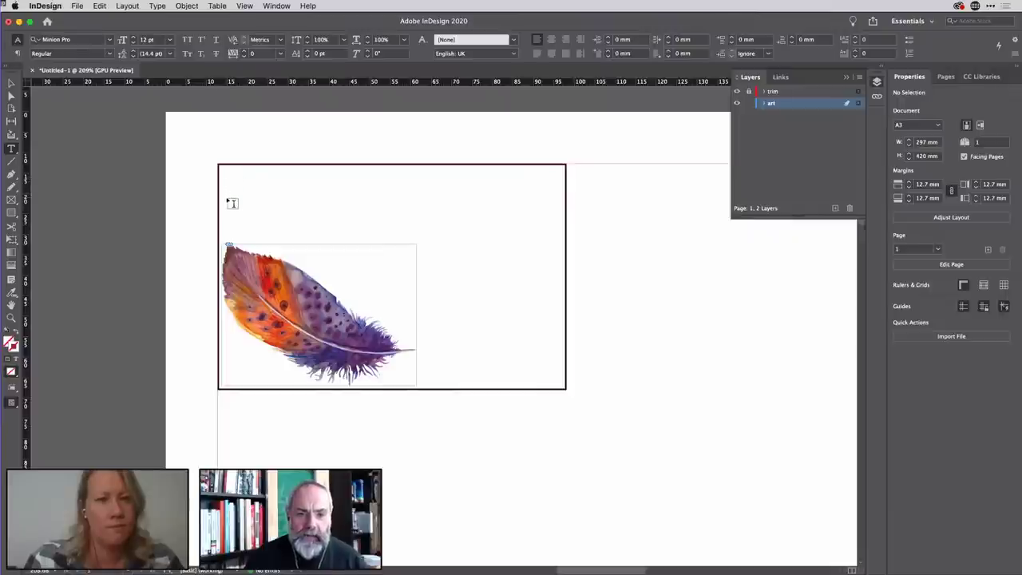
pyautogui.moveTo(225, 195); pyautogui.dragTo(557, 240)
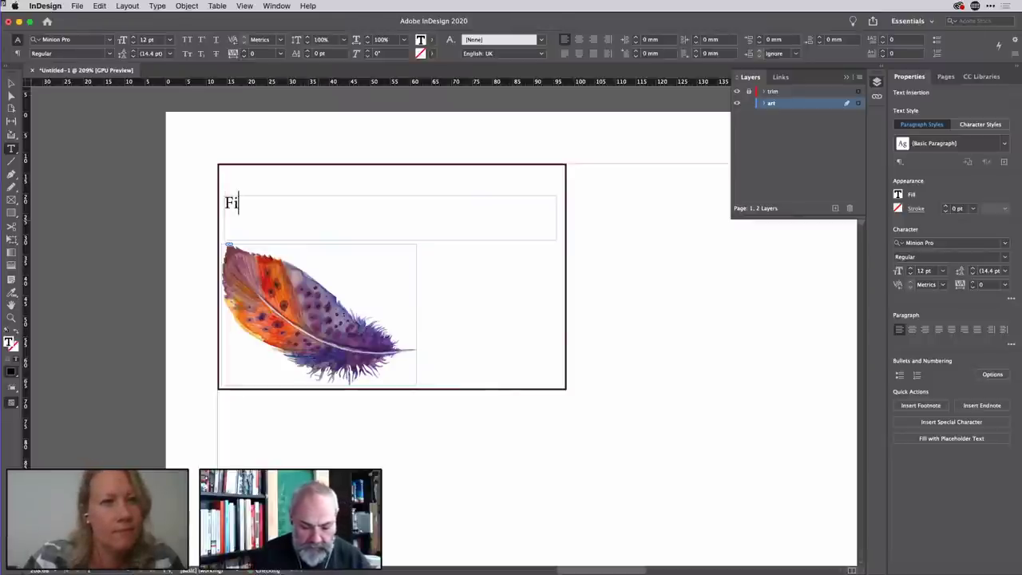
pyautogui.write('name')
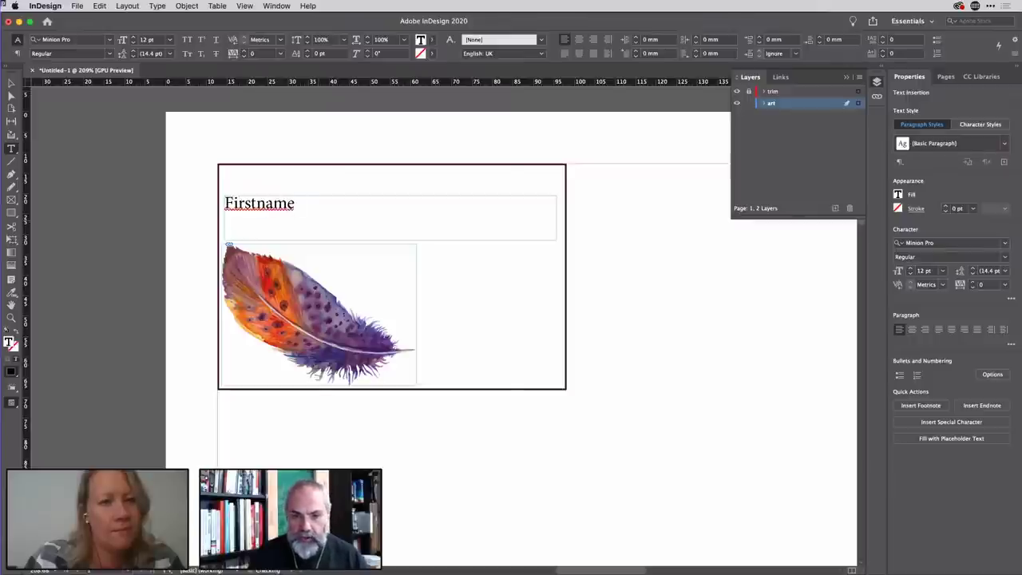
pyautogui.write(' Lasib')
pyautogui.press('BackSpace')
pyautogui.press('BackSpace')
pyautogui.write('tn')
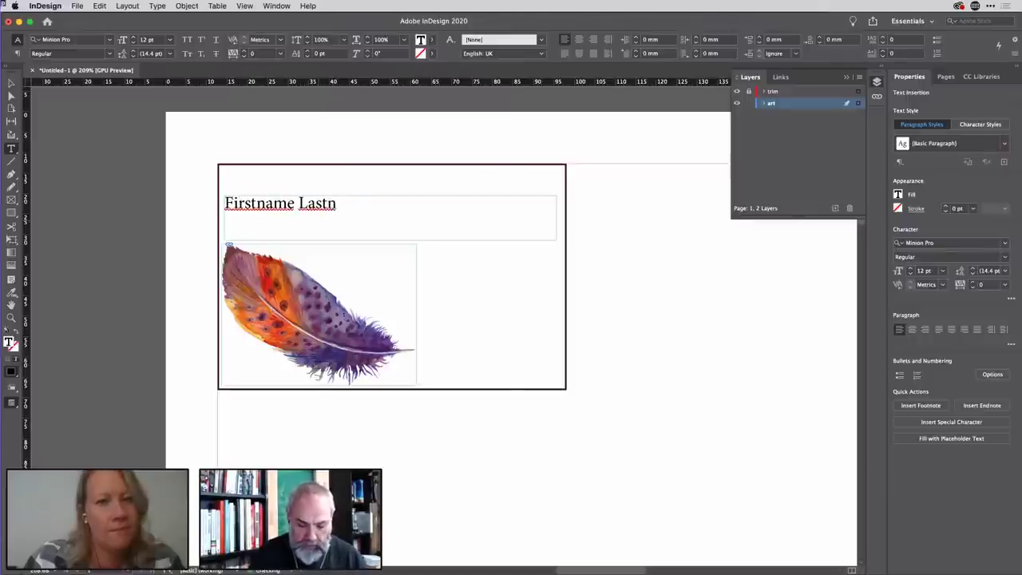
pyautogui.write('ame ')
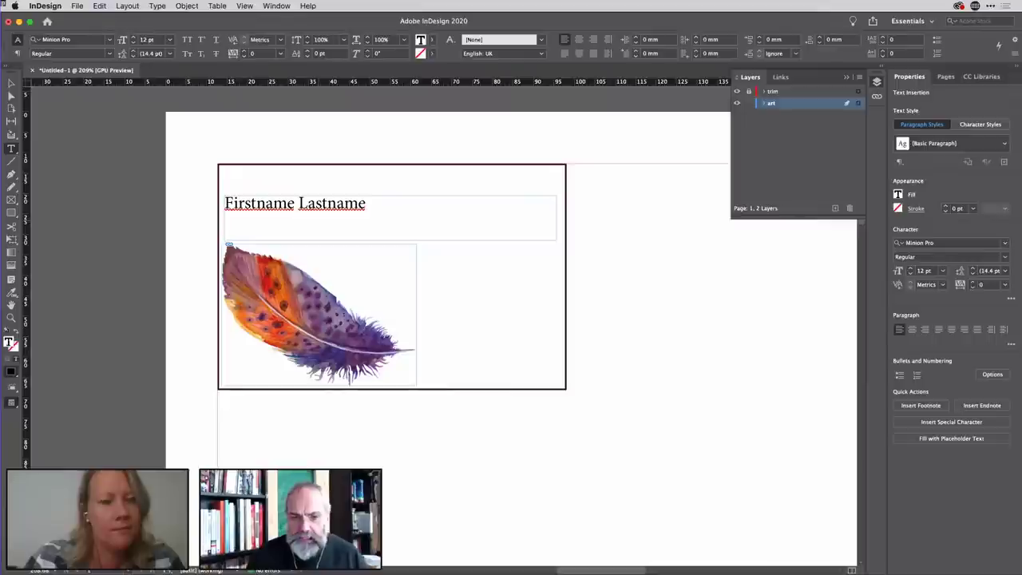
pyautogui.write('jo')
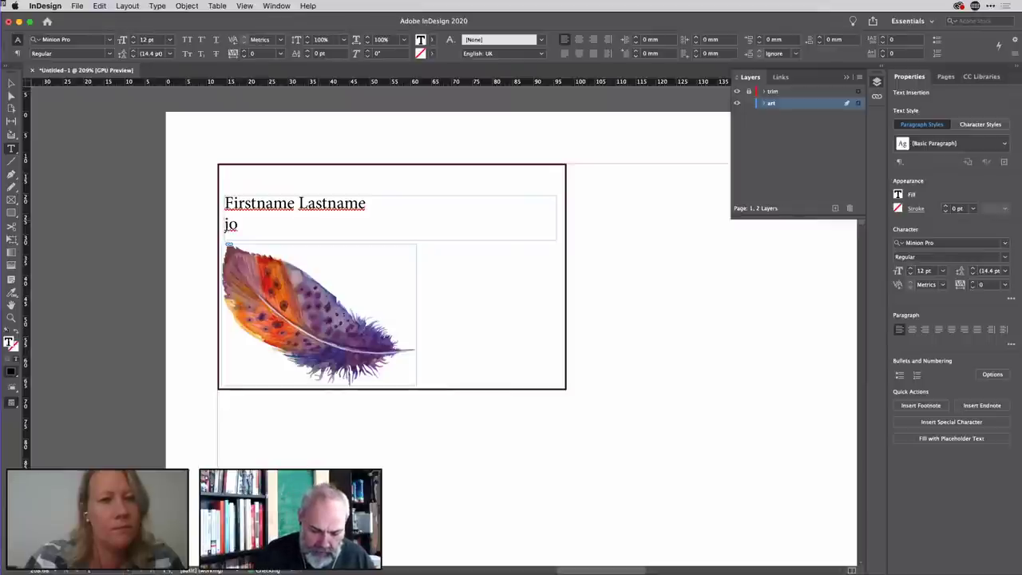
pyautogui.write('bTitle')
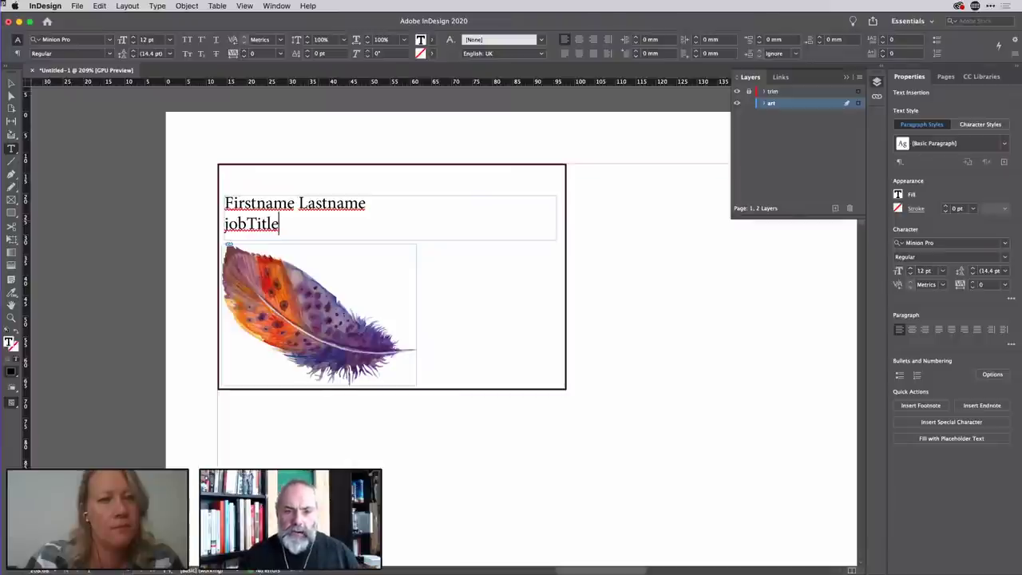
# Set both placeholder lines in the card's text frame to Helvetica Neue Medium.
pyautogui.press('super+a')
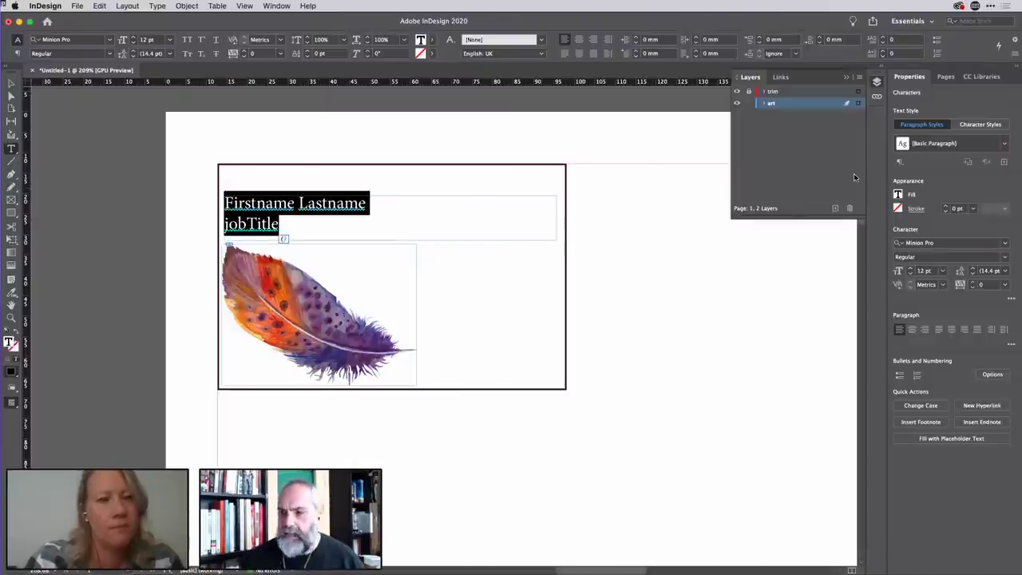
pyautogui.click(934, 243)
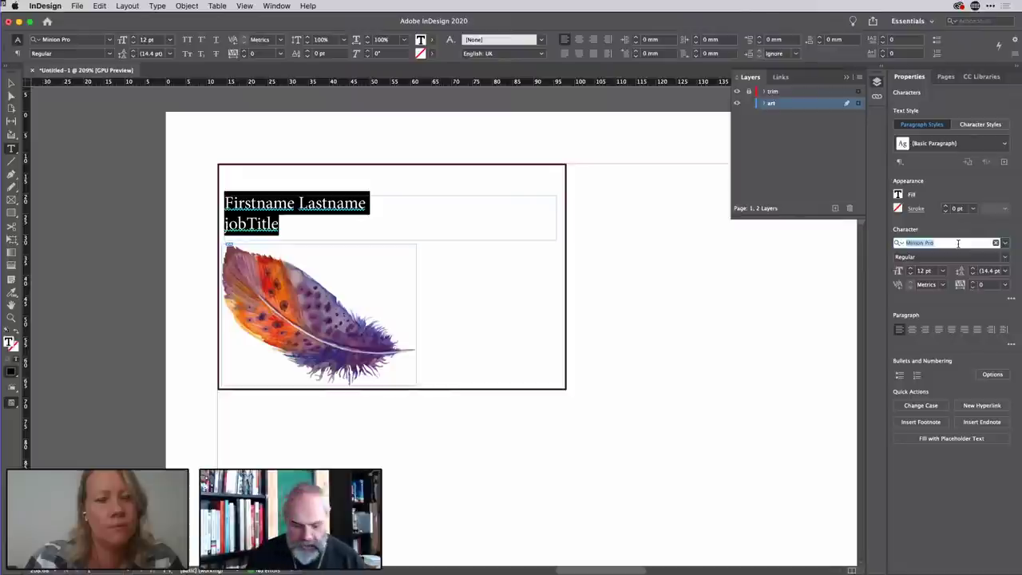
pyautogui.write('helve')
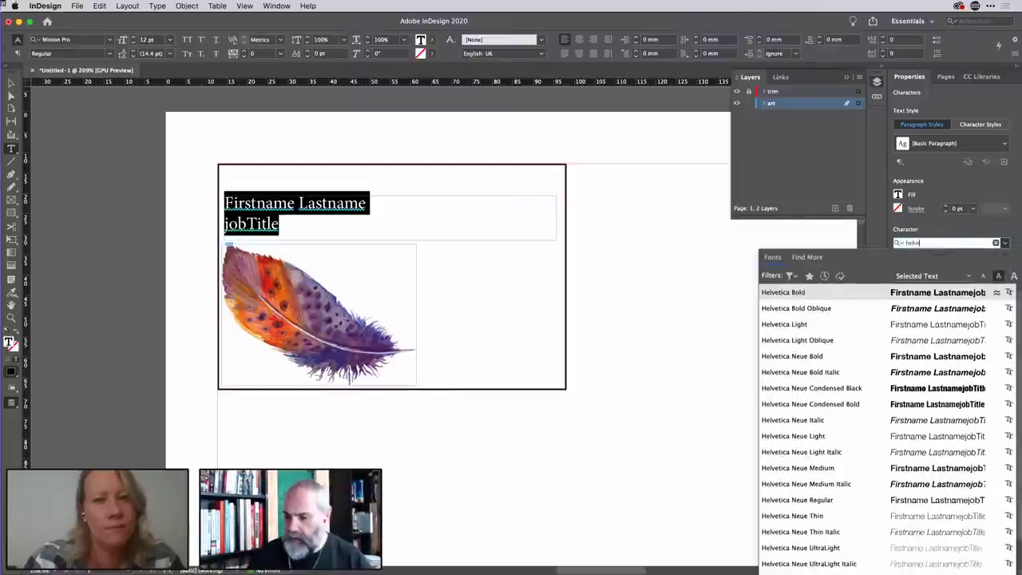
pyautogui.click(848, 468)
pyautogui.click(357, 216)
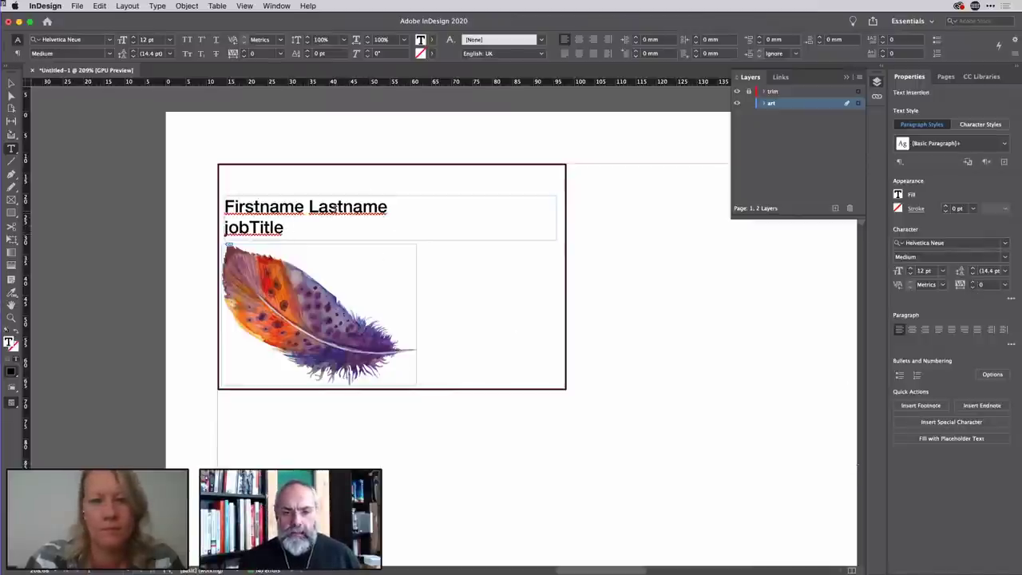
# Change the font style of the placeholder word "Firstname" to Bold.
pyautogui.doubleClick(347, 206)
pyautogui.doubleClick(263, 207)
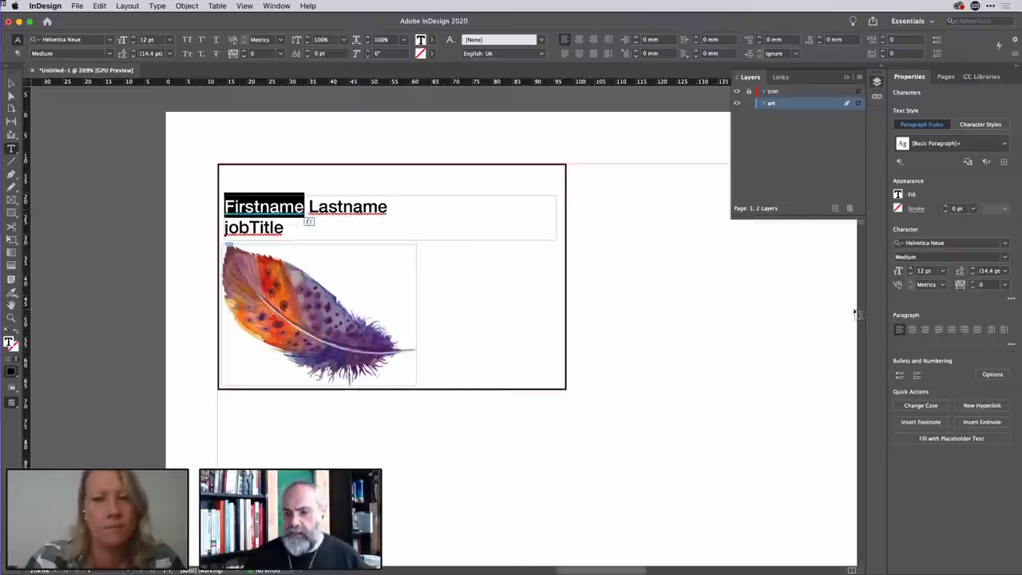
pyautogui.click(1004, 258)
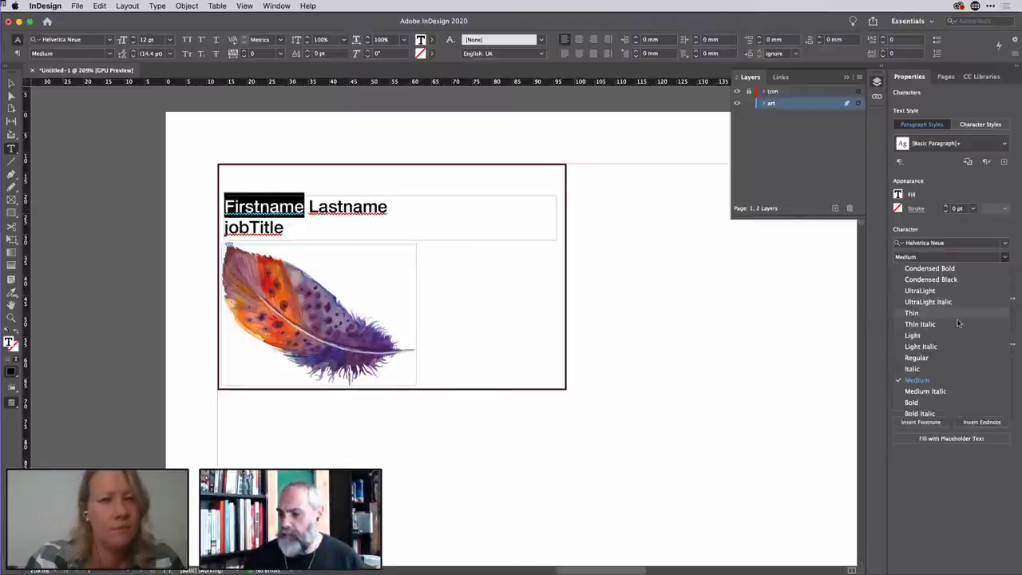
pyautogui.click(928, 404)
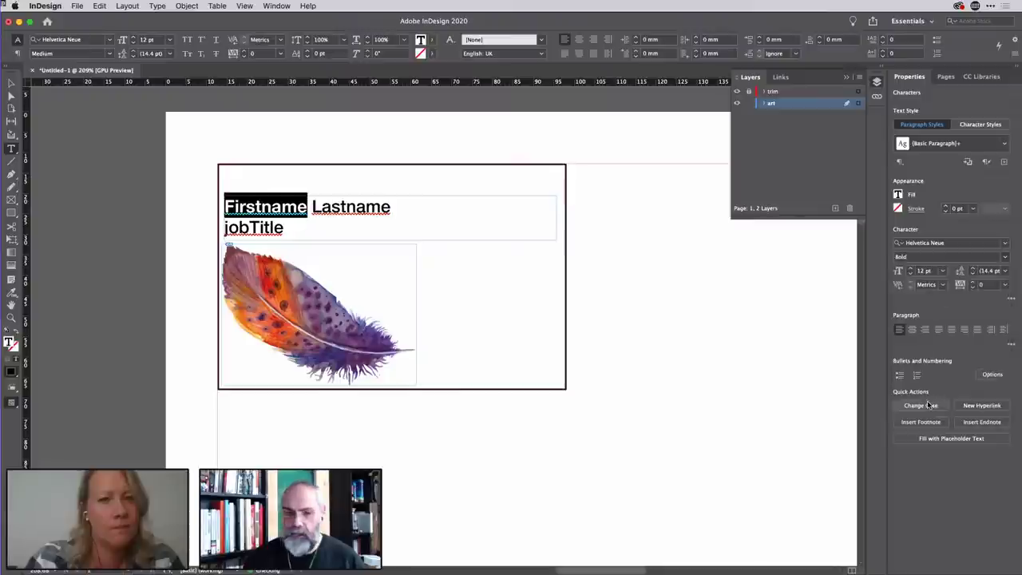
# Change the font style of the "jobTitle" line to Light Italic.
pyautogui.click(284, 227)
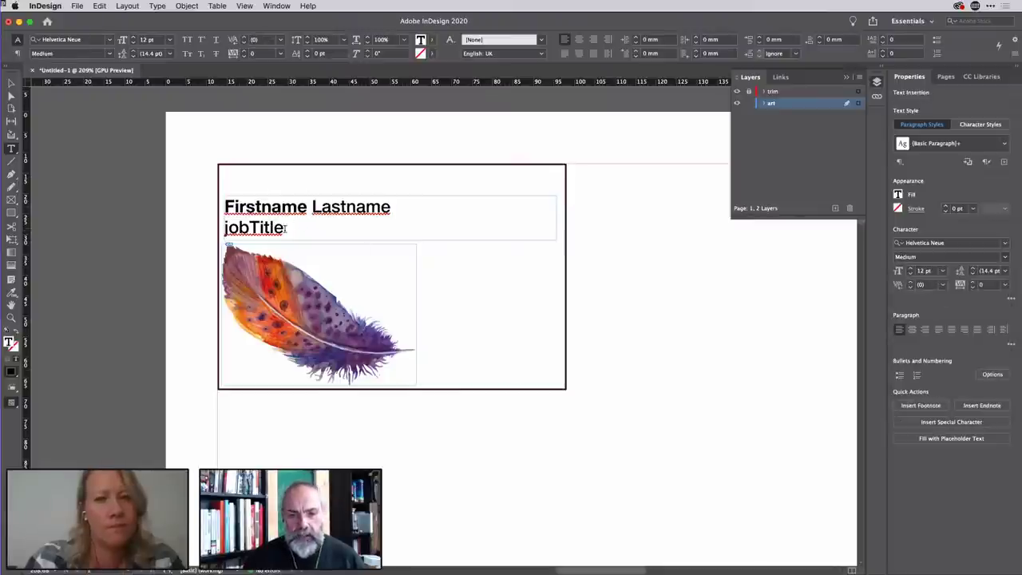
pyautogui.doubleClick(280, 228)
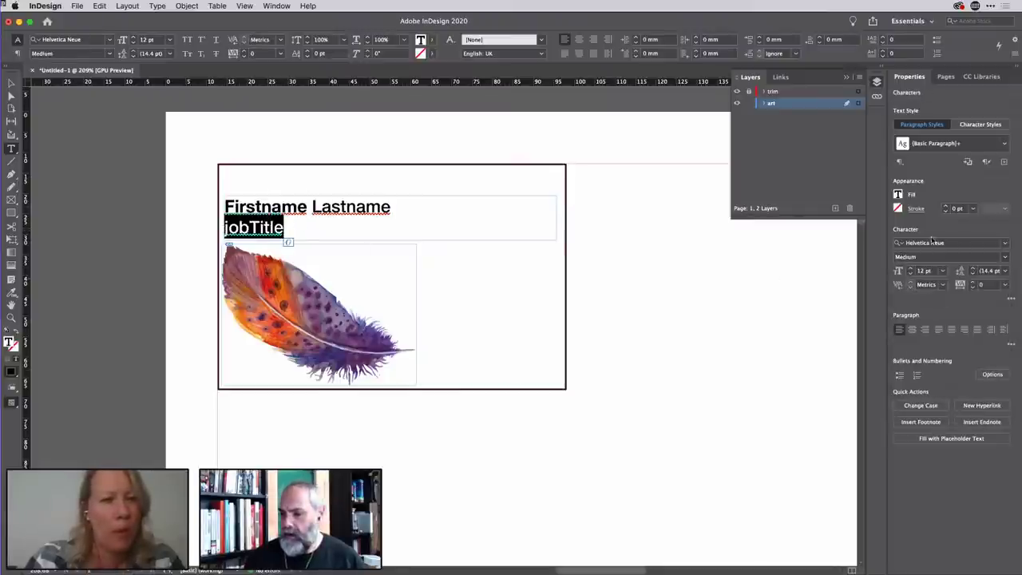
pyautogui.click(1005, 257)
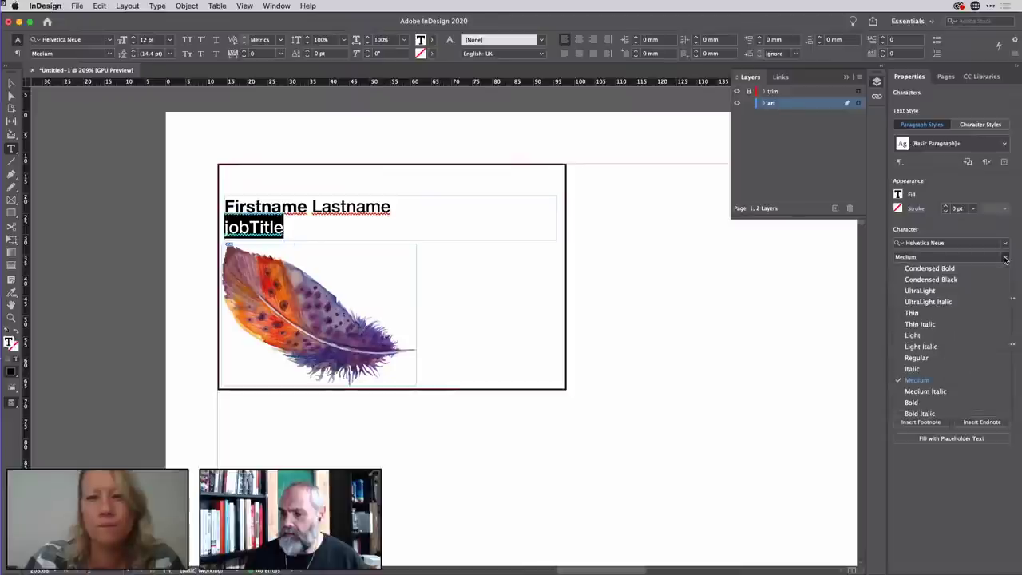
pyautogui.click(952, 339)
pyautogui.click(1005, 257)
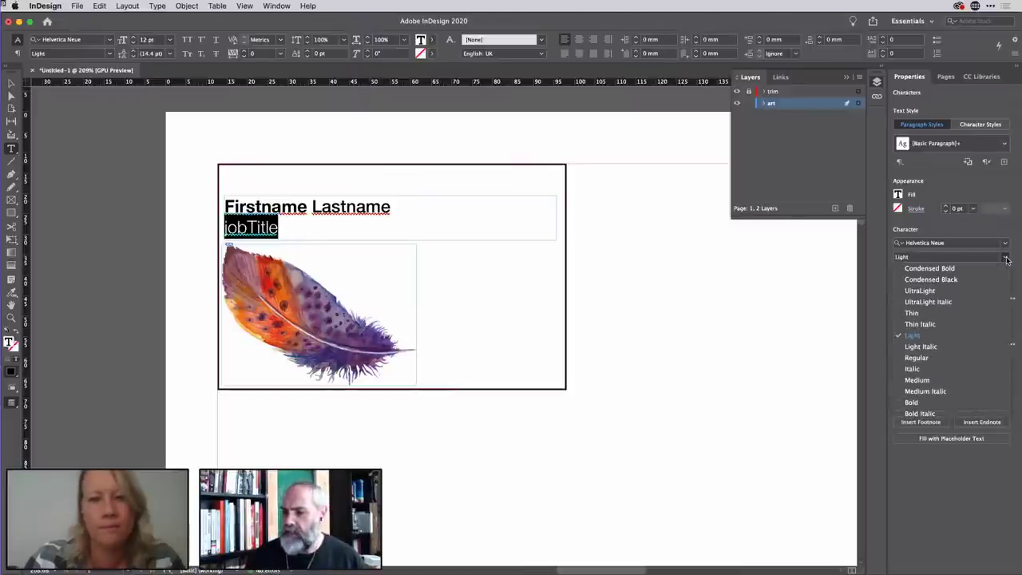
pyautogui.click(956, 341)
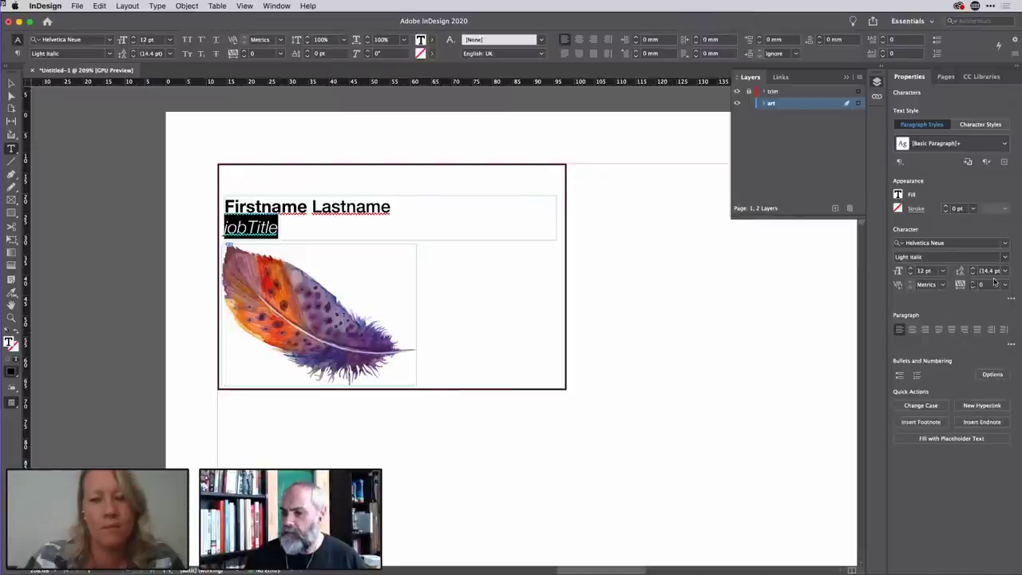
# Reduce the "jobTitle" line to 9 pt and increase its leading to open a gap below the name line.
pyautogui.click(910, 276)
pyautogui.click(910, 276)
pyautogui.click(909, 275)
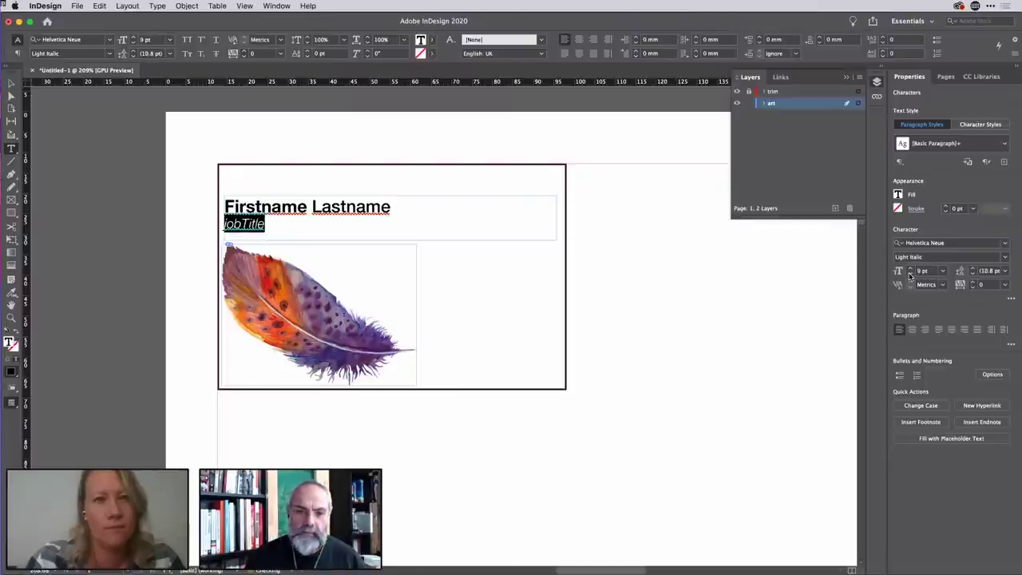
pyautogui.click(973, 269)
pyautogui.click(973, 269)
pyautogui.click(973, 269)
pyautogui.click(973, 269)
pyautogui.click(973, 269)
pyautogui.click(973, 269)
pyautogui.click(973, 269)
# Set the font size of the whole "Firstname Lastname" line to 13 pt.
pyautogui.moveTo(393, 210); pyautogui.dragTo(222, 207)
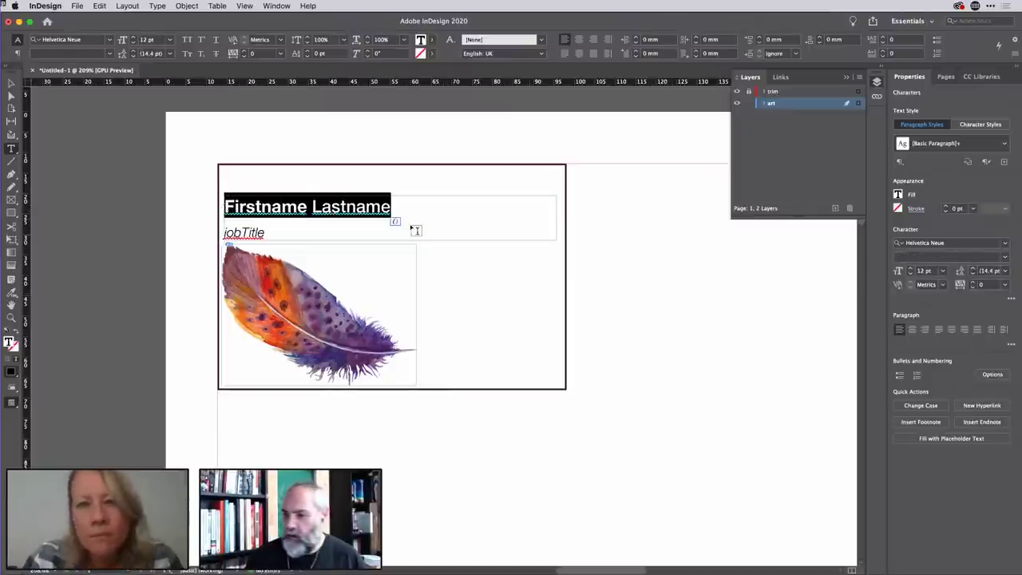
pyautogui.click(909, 269)
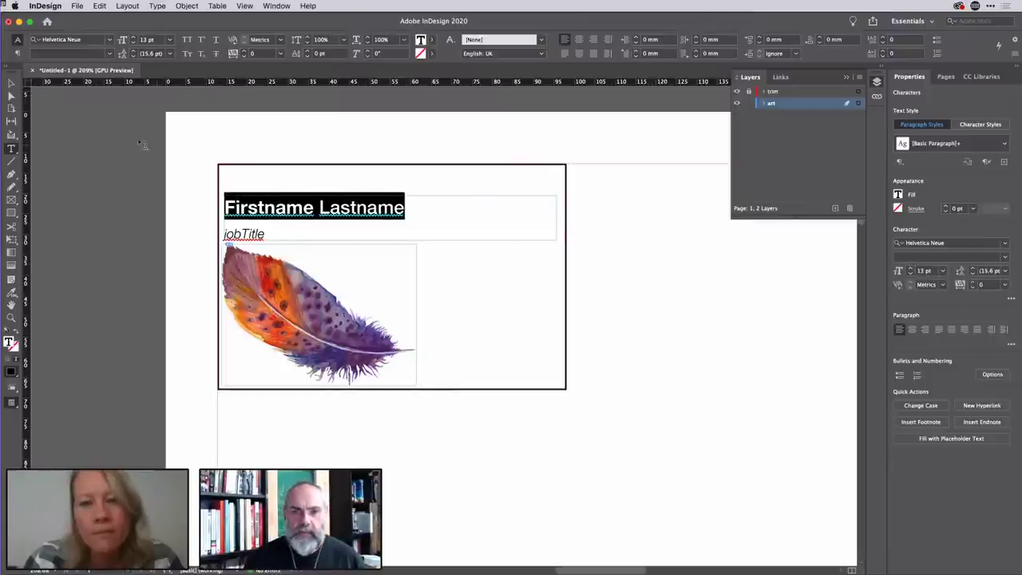
# Narrow the text frame to about 79.2 mm and reposition it on the card, centred at about X 54.7 mm and Y 24.3 mm.
pyautogui.click(10, 83)
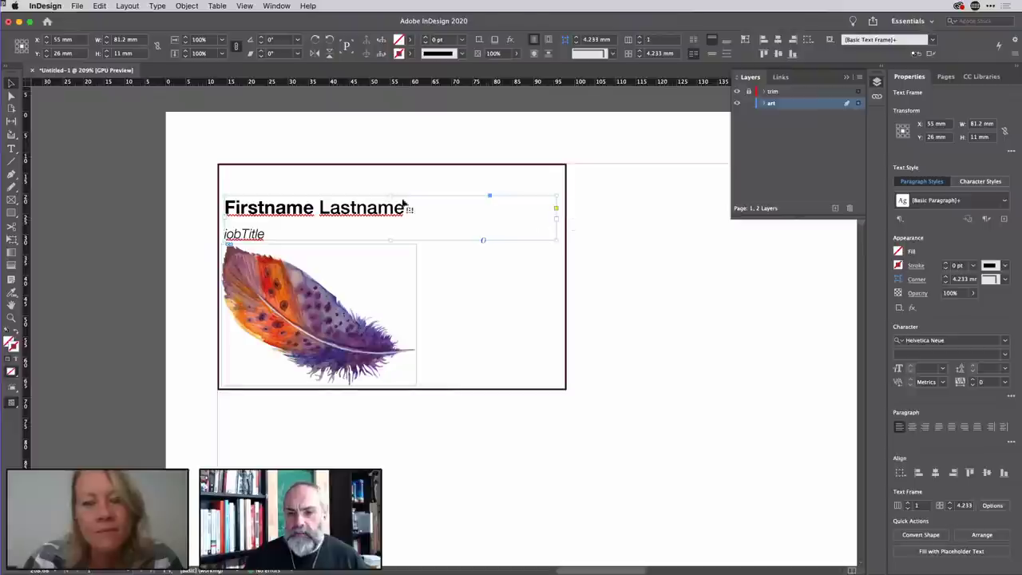
pyautogui.moveTo(391, 212); pyautogui.dragTo(390, 209)
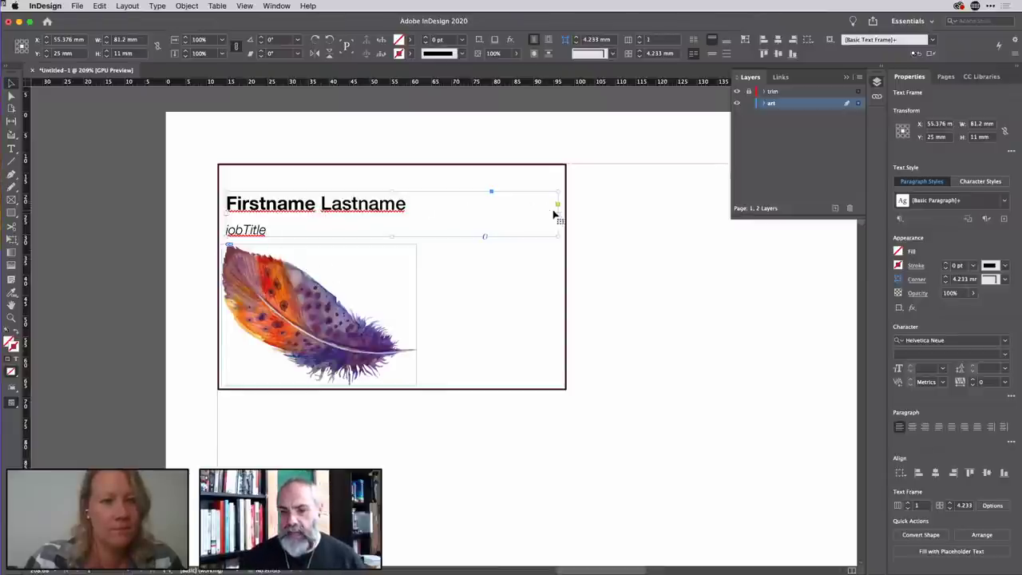
pyautogui.moveTo(557, 217); pyautogui.dragTo(549, 213)
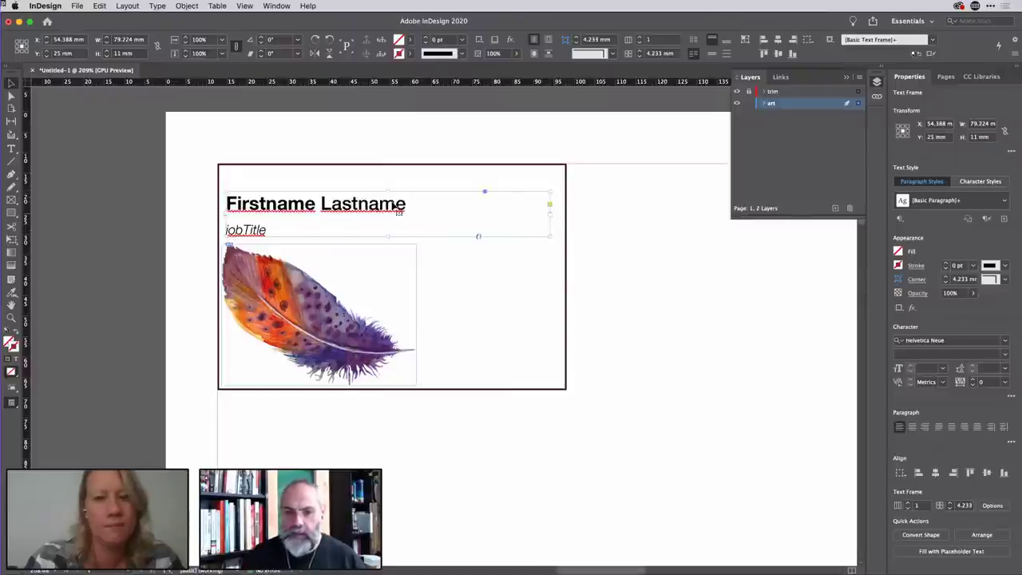
pyautogui.moveTo(399, 213); pyautogui.dragTo(399, 209)
pyautogui.hotkey('shift', 'Right')
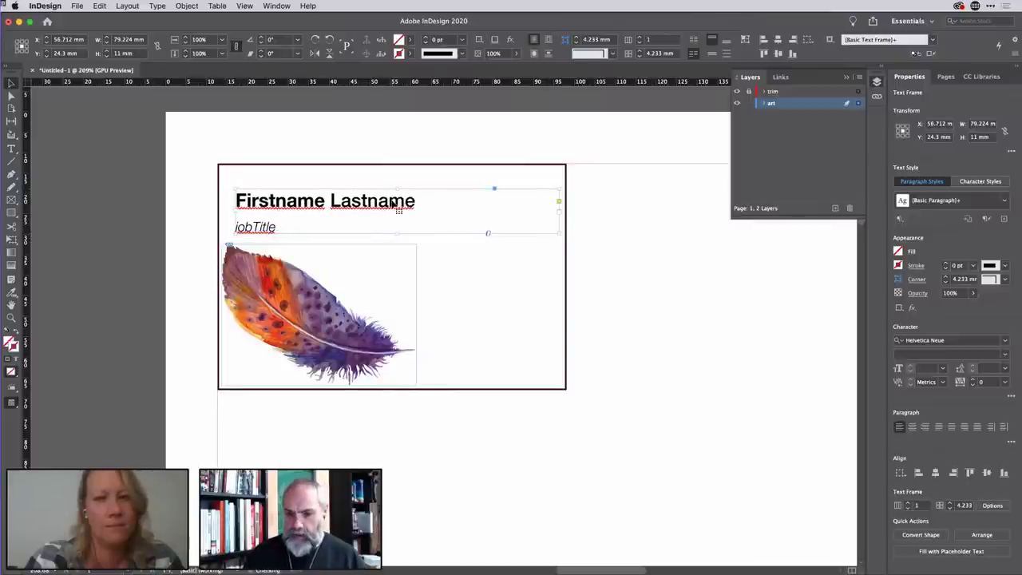
pyautogui.press('Left')
pyautogui.press('Left')
pyautogui.press('Left')
pyautogui.press('Left')
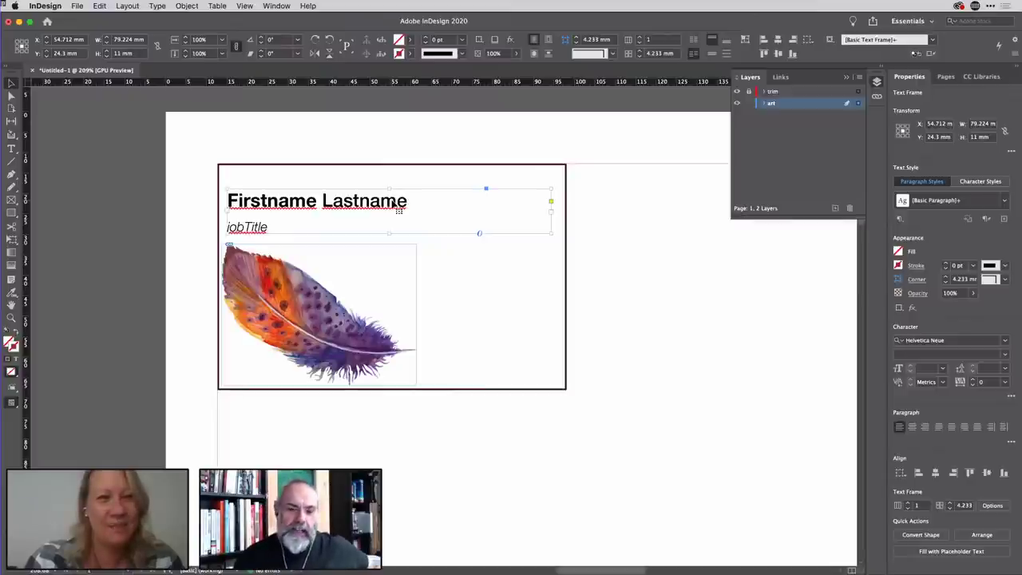
pyautogui.moveTo(398, 209); pyautogui.dragTo(398, 210)
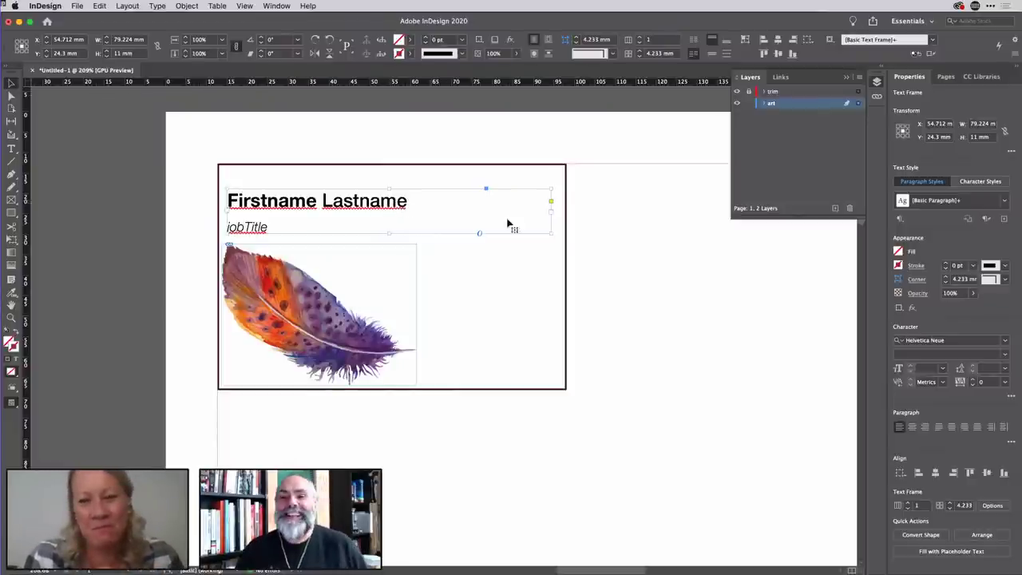
# Nudge the feather image sideways until its left edge lines up with the text frame above, and deselect it.
pyautogui.click(522, 253)
pyautogui.click(396, 282)
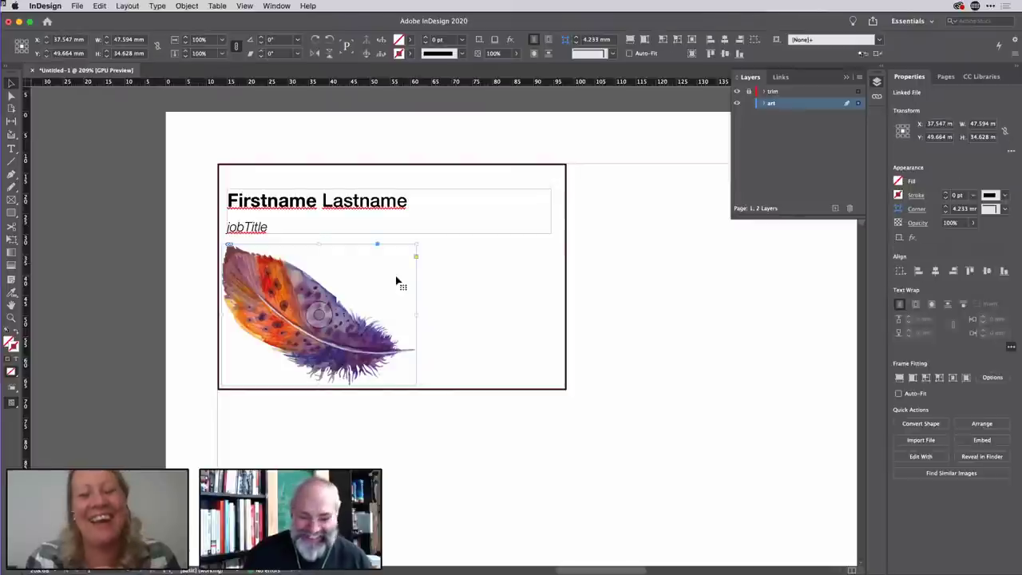
pyautogui.press('Right')
pyautogui.press('Right')
pyautogui.press('Up')
pyautogui.press('Up')
pyautogui.press('Up')
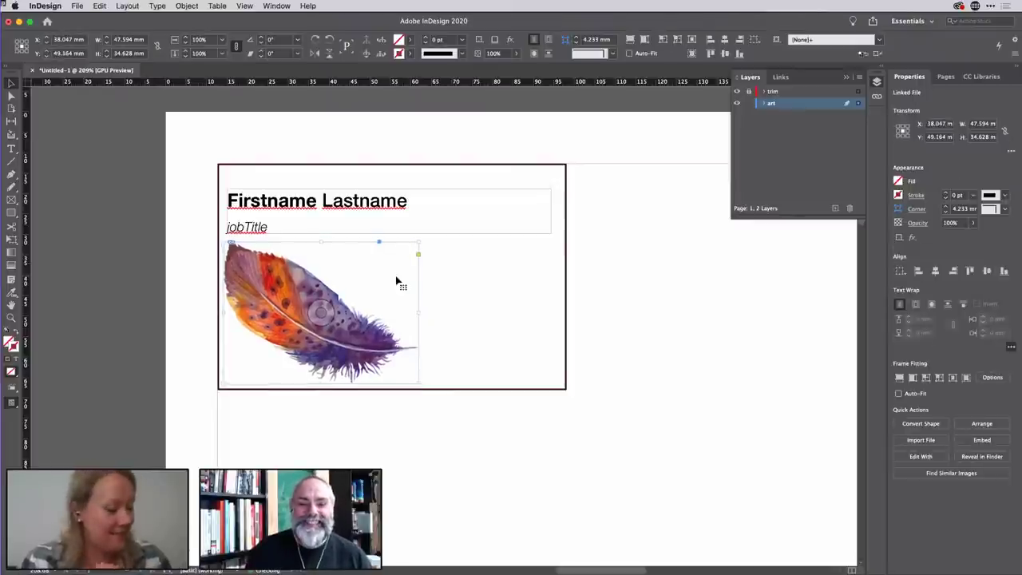
pyautogui.press('Right')
pyautogui.press('Right')
pyautogui.press('Right')
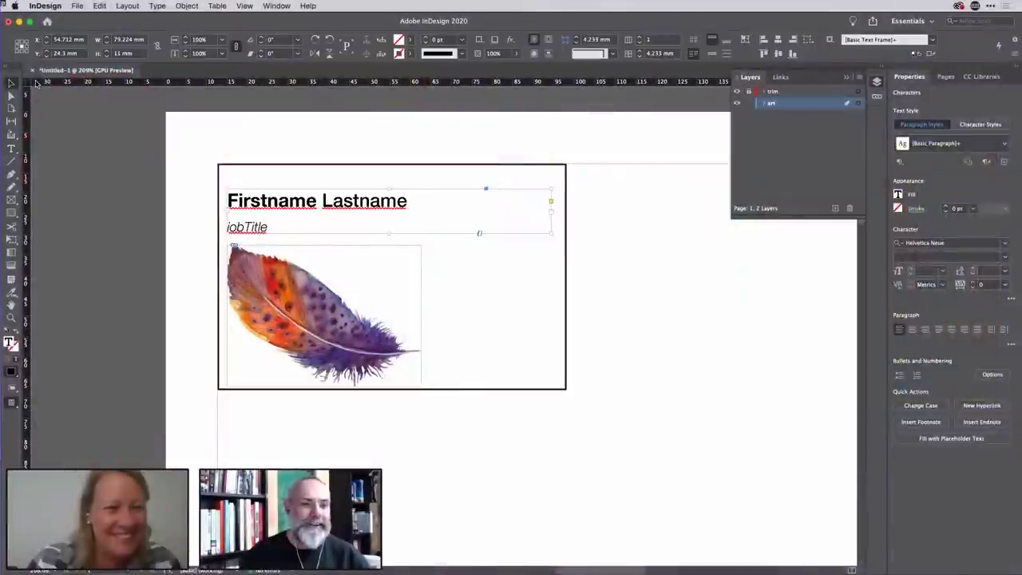
pyautogui.click(630, 174)
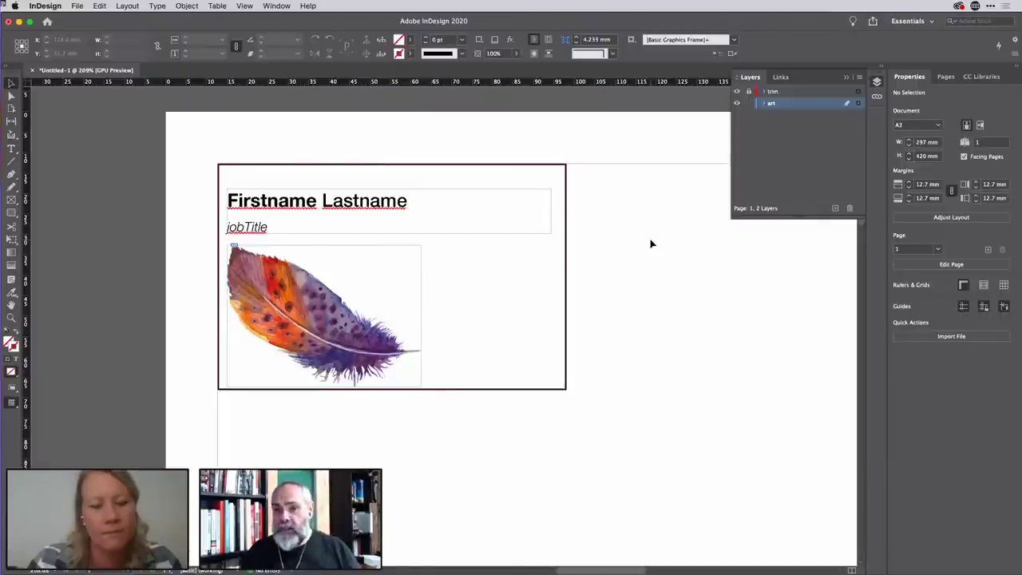
pyautogui.click(292, 212)
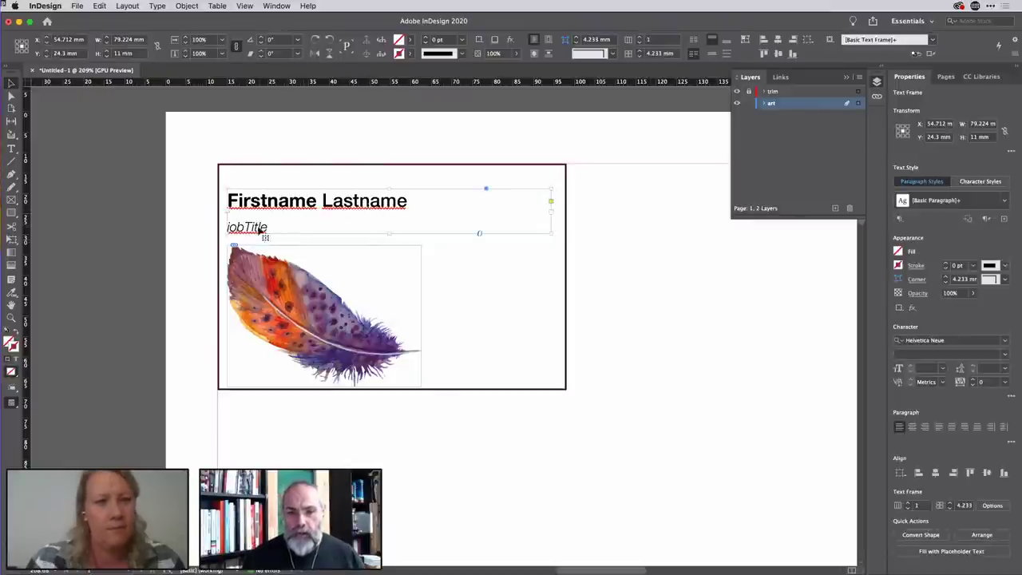
pyautogui.click(621, 219)
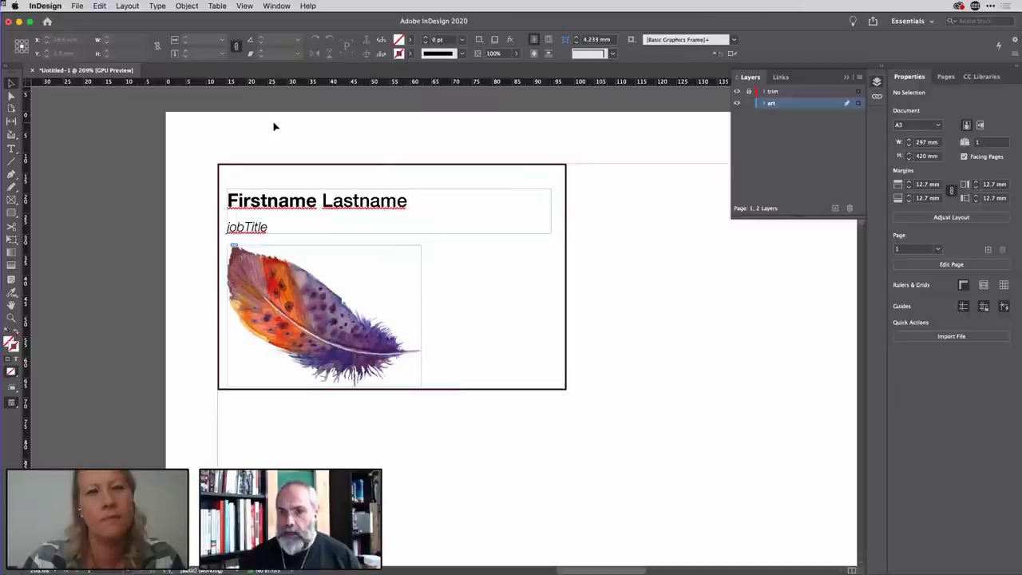
# Open the Generate QR Code dialog and move it clear of the feather on the card.
pyautogui.click(195, 6)
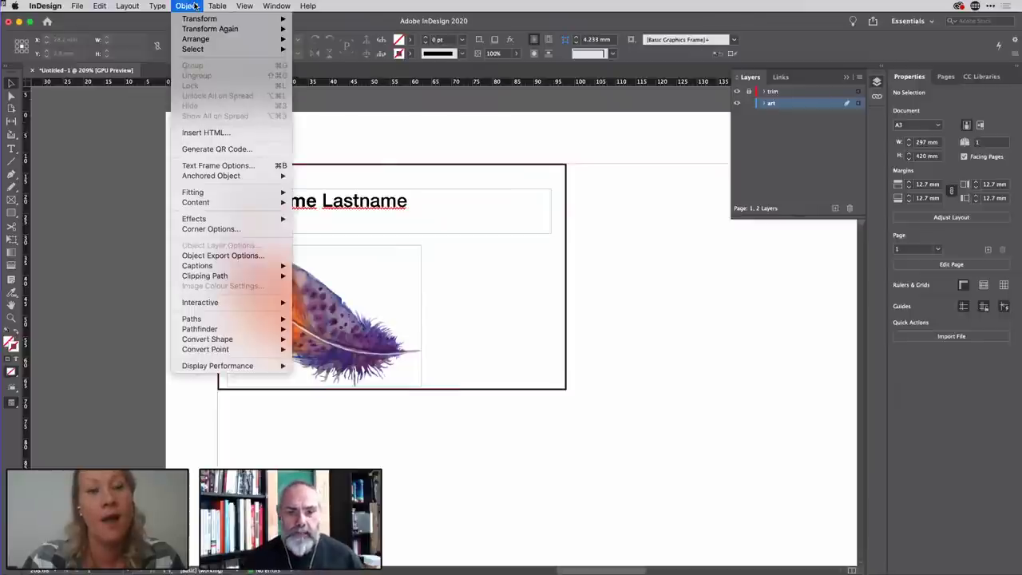
pyautogui.click(261, 151)
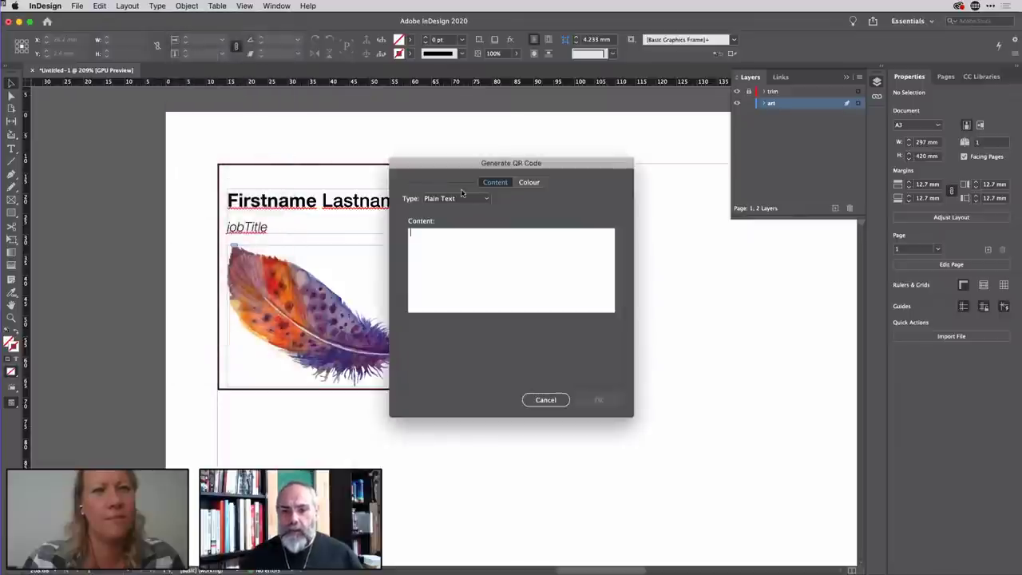
pyautogui.moveTo(453, 166); pyautogui.dragTo(493, 141)
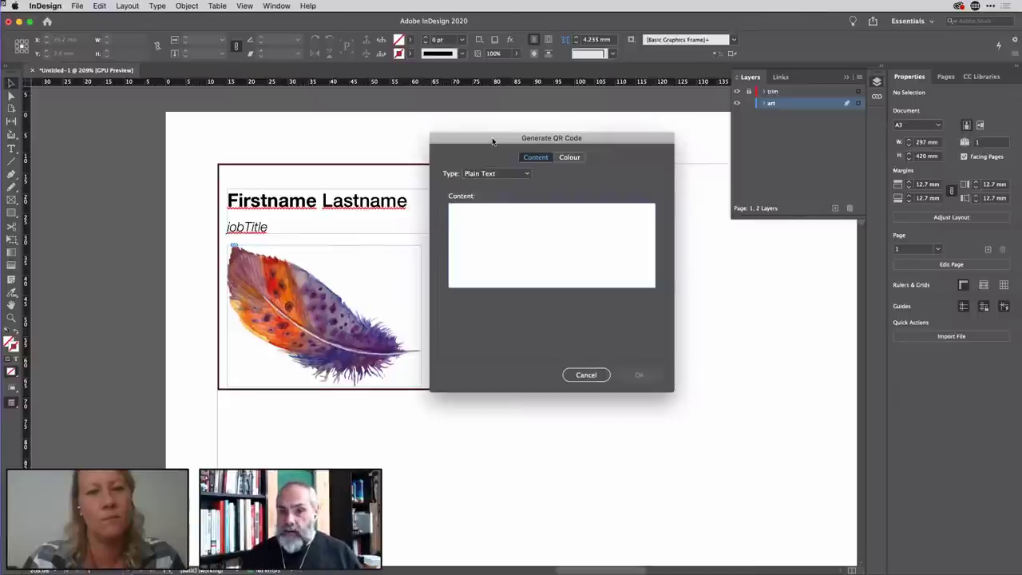
# Examine the fields offered by the Web Hyperlink, Text Message, Email and Business Card QR code types.
pyautogui.click(527, 174)
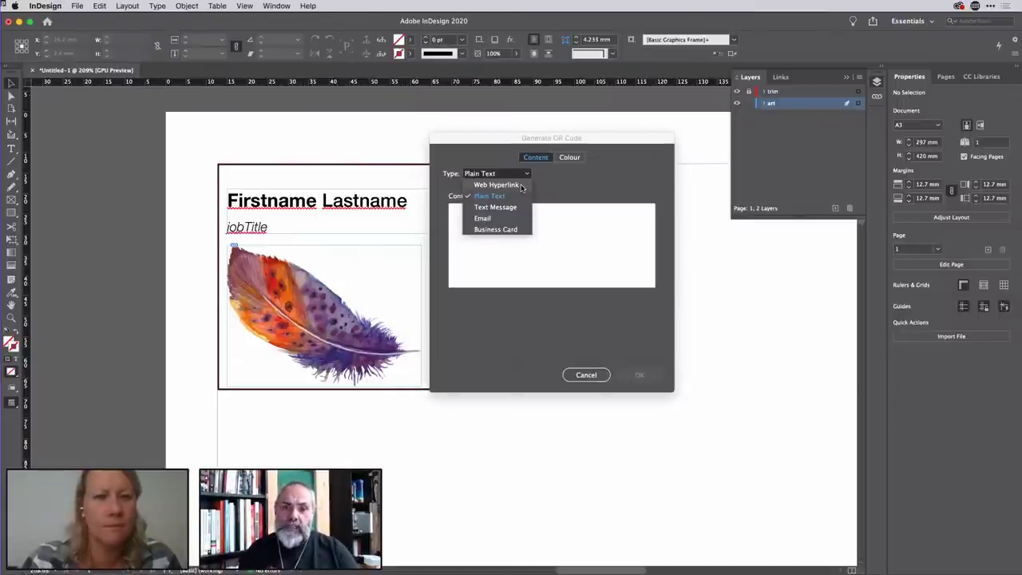
pyautogui.click(521, 185)
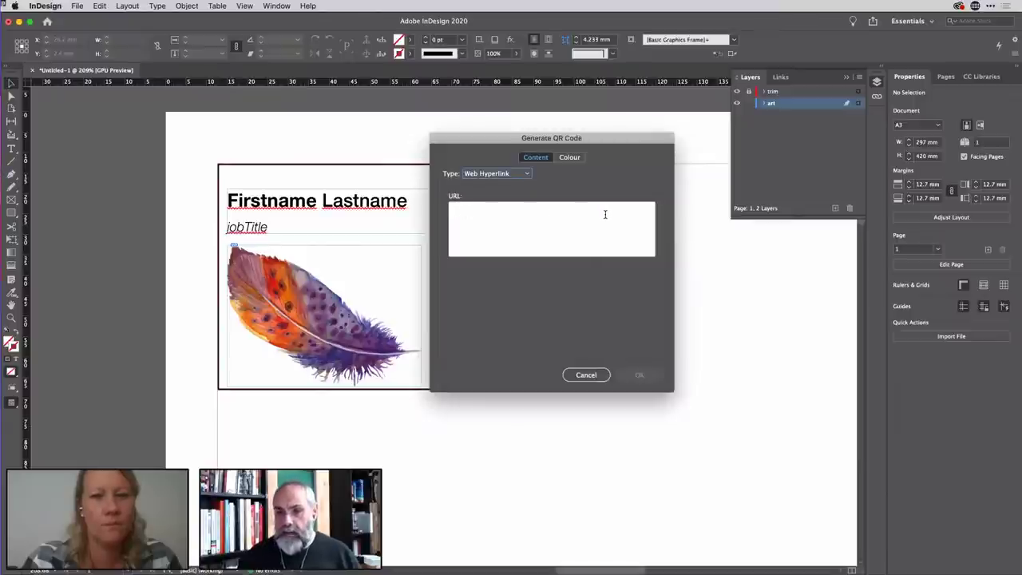
pyautogui.click(524, 175)
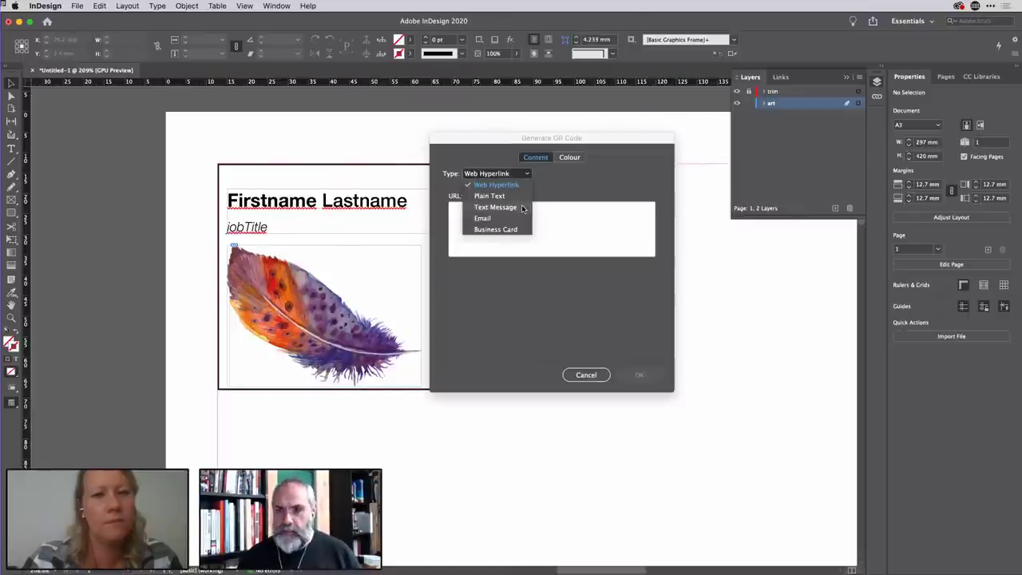
pyautogui.click(495, 207)
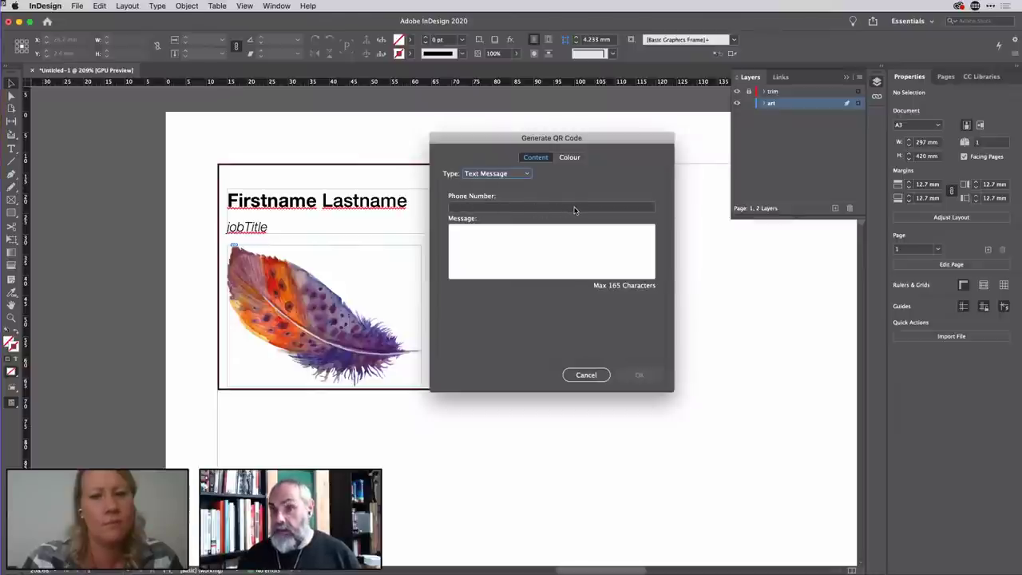
pyautogui.click(463, 233)
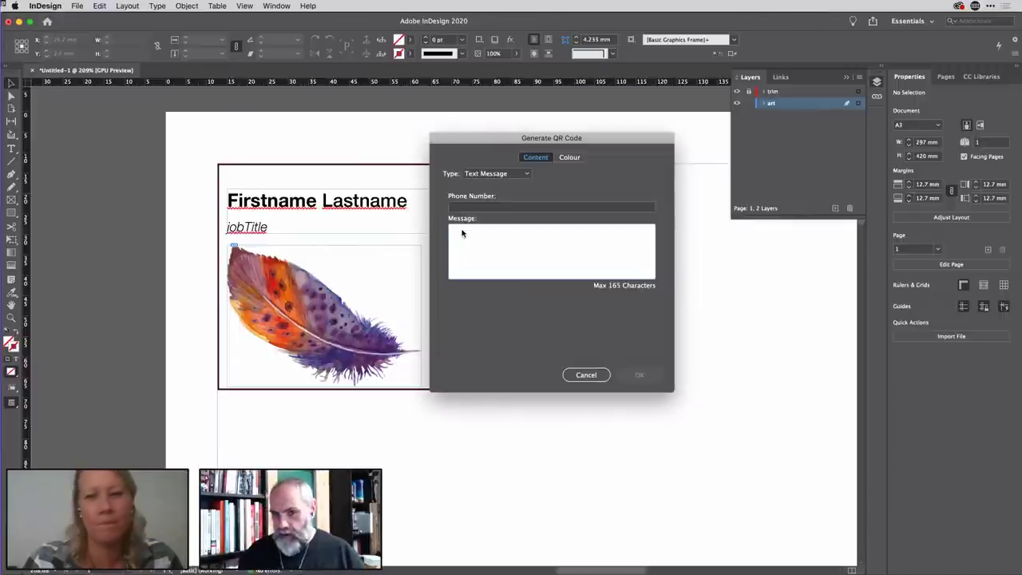
pyautogui.click(495, 174)
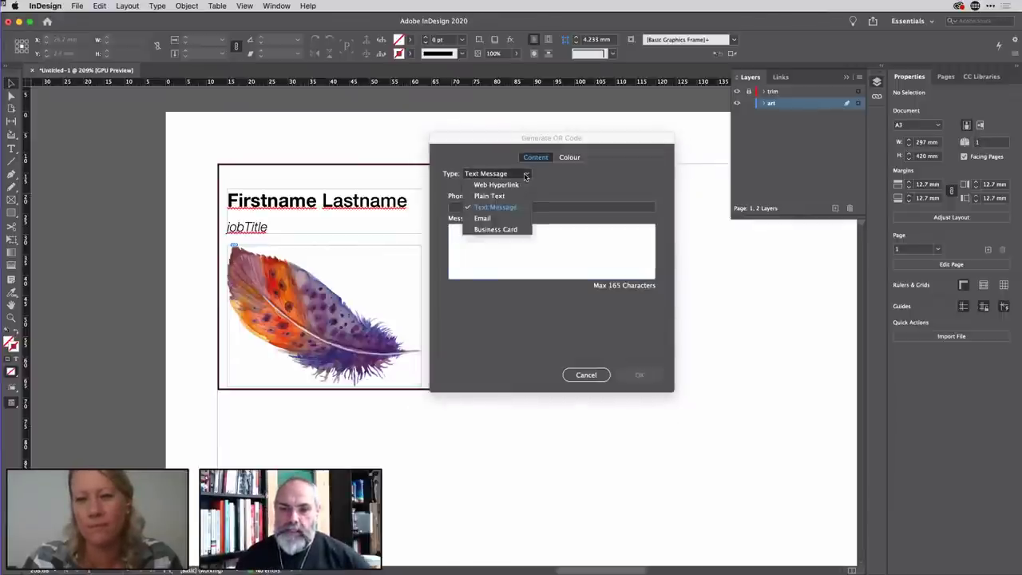
pyautogui.click(504, 220)
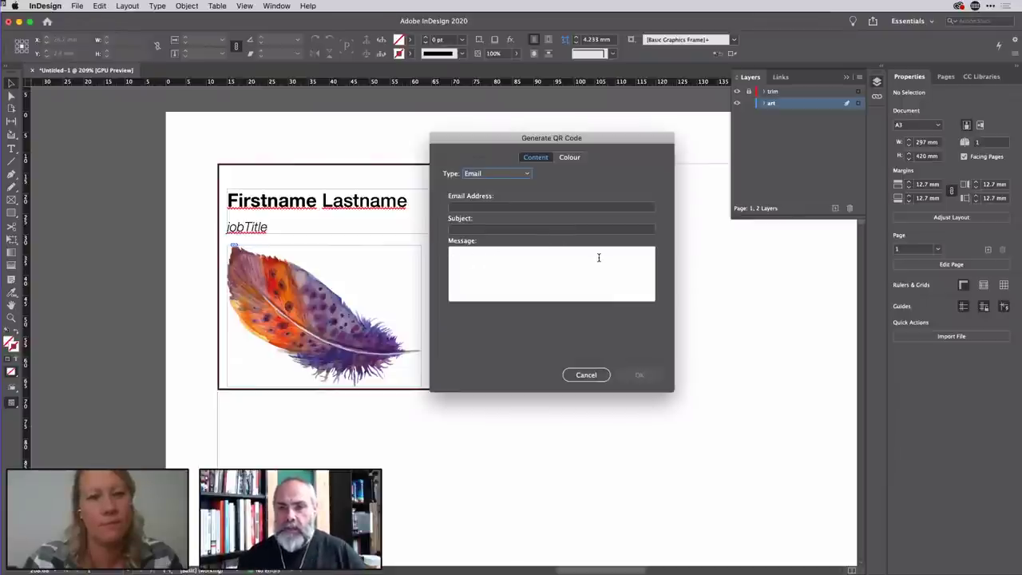
pyautogui.click(524, 175)
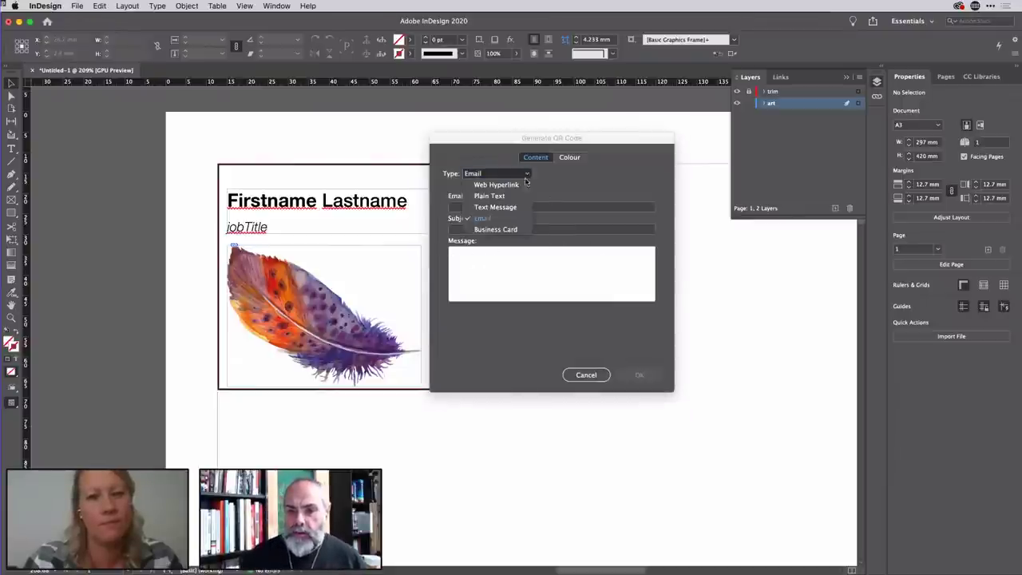
pyautogui.click(503, 229)
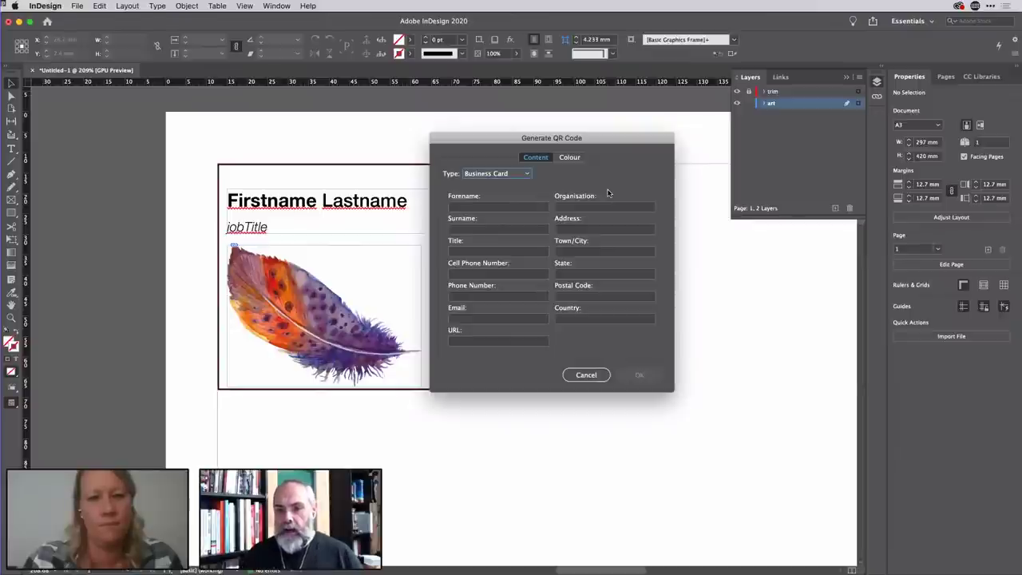
# Generate a Plain Text QR code containing a short personal greeting and place it about 33 mm square beside the card.
pyautogui.click(527, 173)
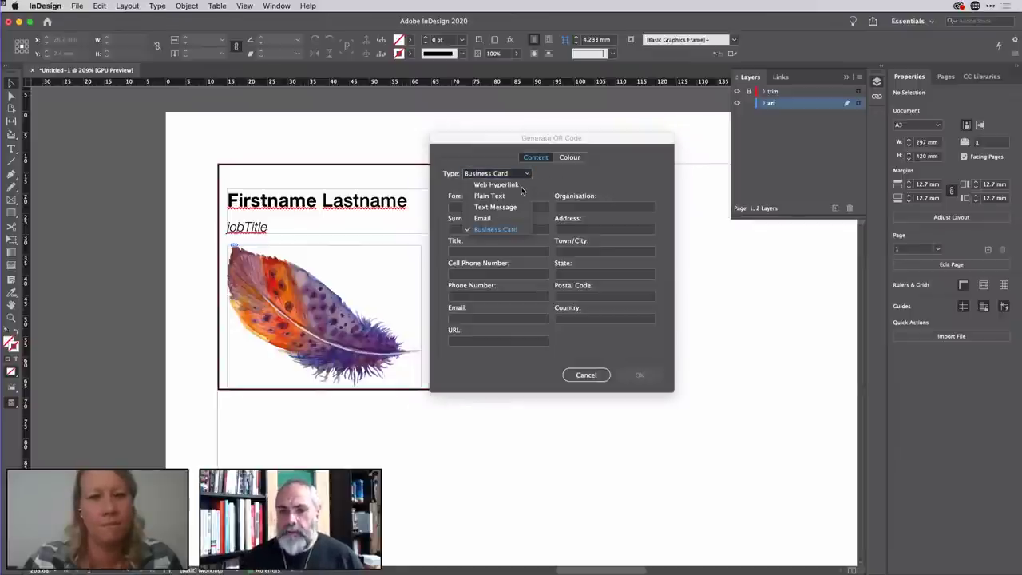
pyautogui.click(518, 198)
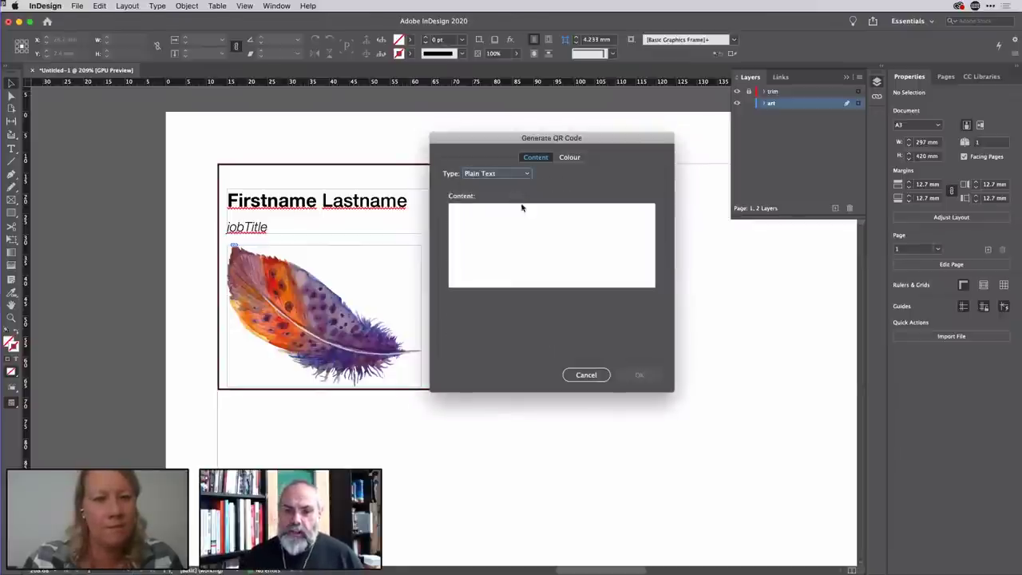
pyautogui.click(478, 205)
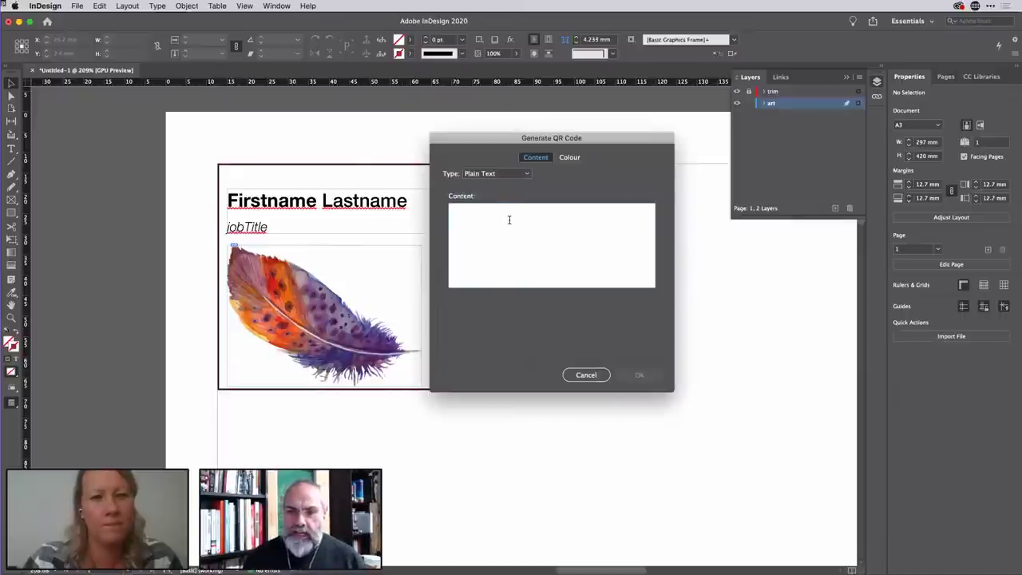
pyautogui.write('Hi')
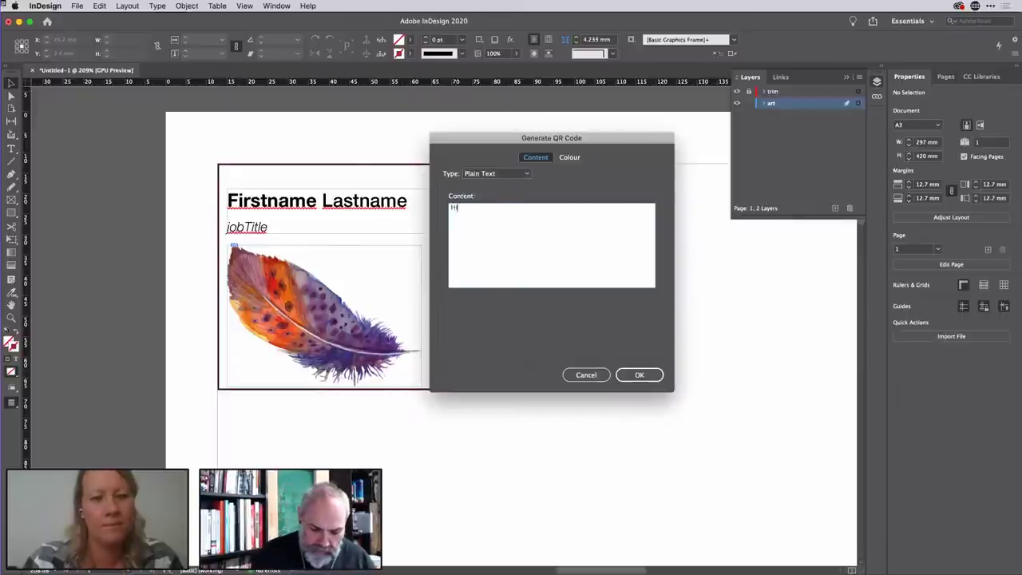
pyautogui.write(' Mads')
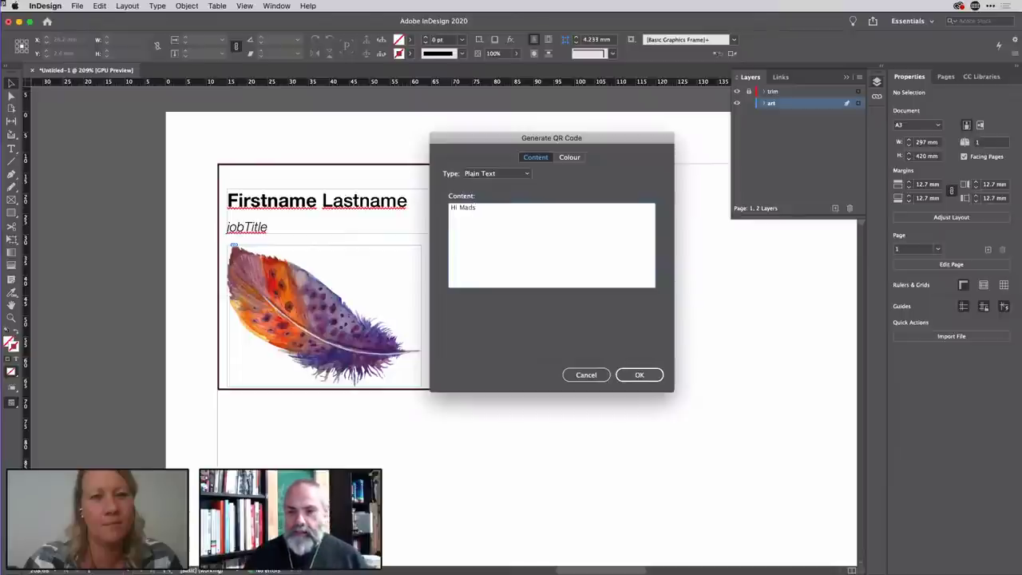
pyautogui.click(649, 375)
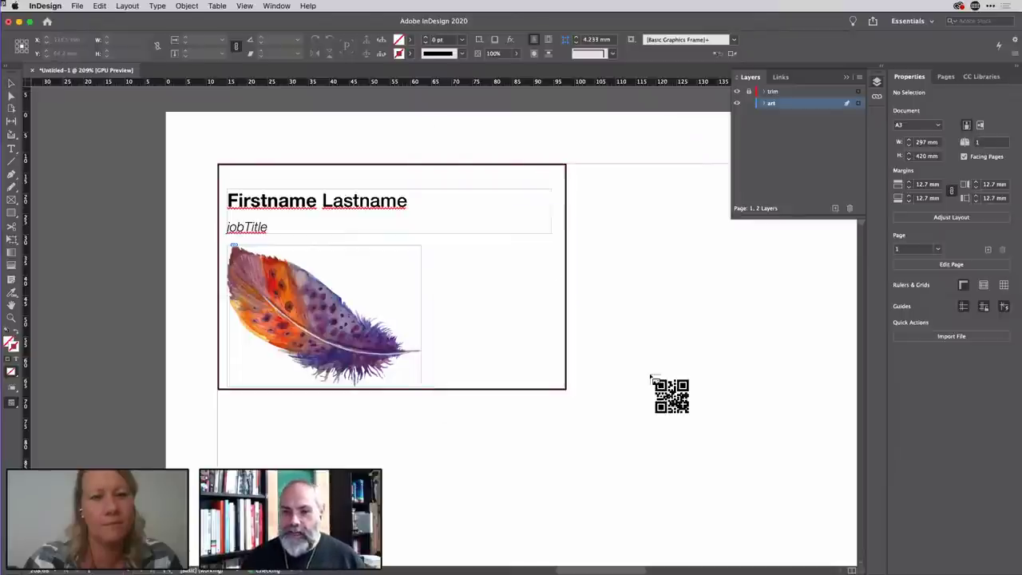
pyautogui.moveTo(576, 186); pyautogui.dragTo(714, 305)
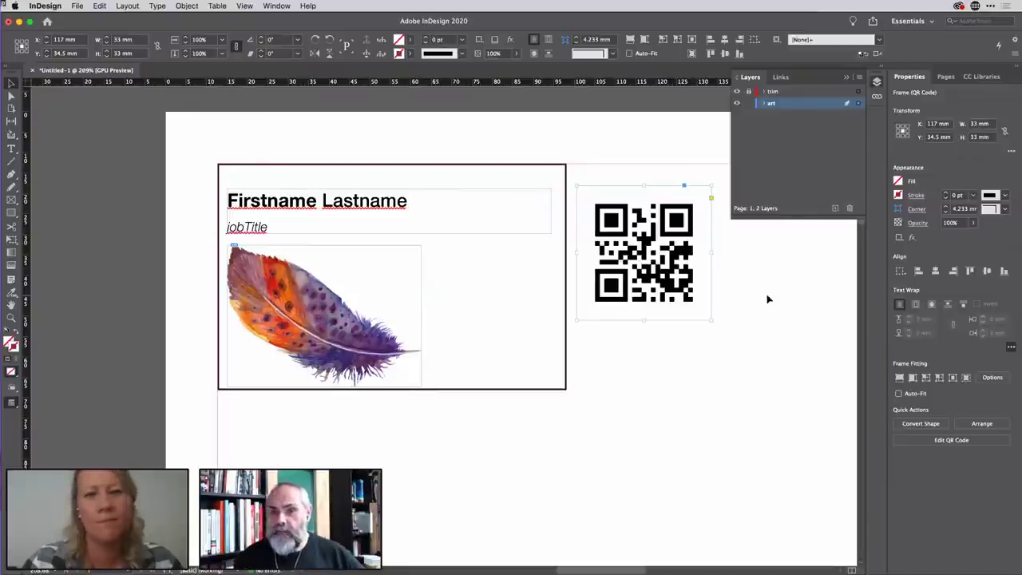
# Delete the black QR code beside the card together with its frame.
pyautogui.click(645, 235)
pyautogui.press('Escape')
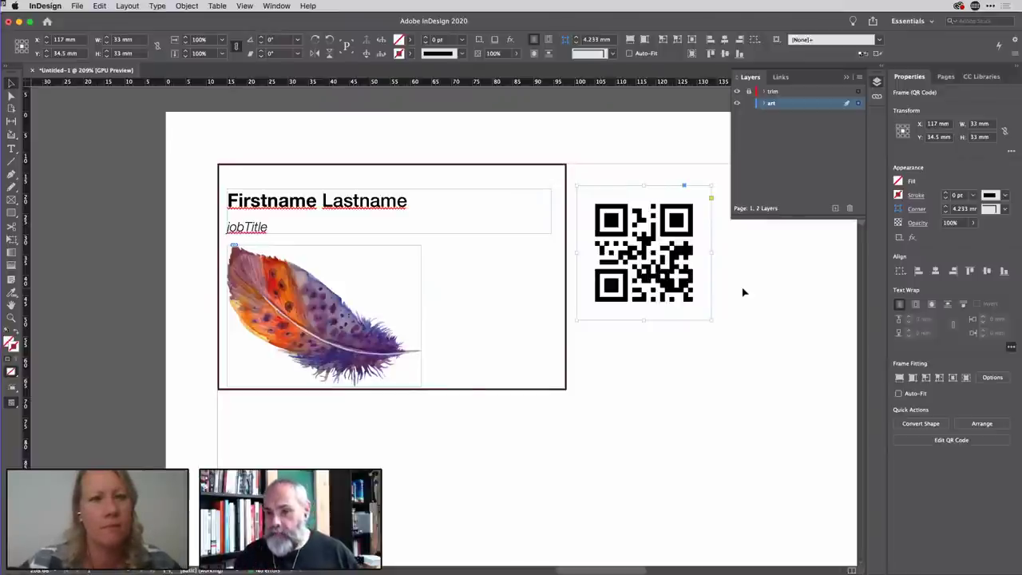
pyautogui.press('Delete')
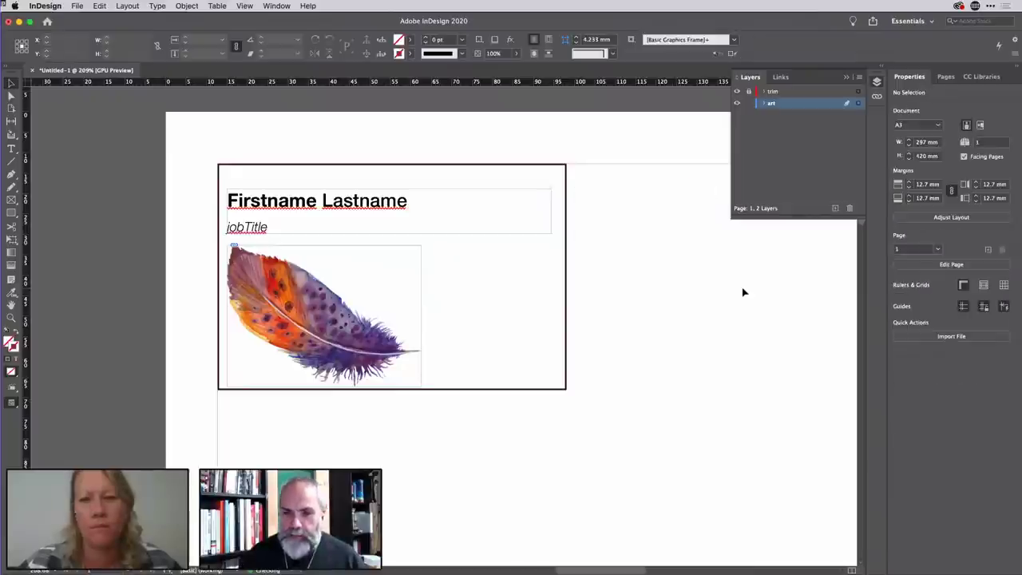
# Start a new Plain Text QR code and append "(again) xx" to the greeting in its content.
pyautogui.click(186, 6)
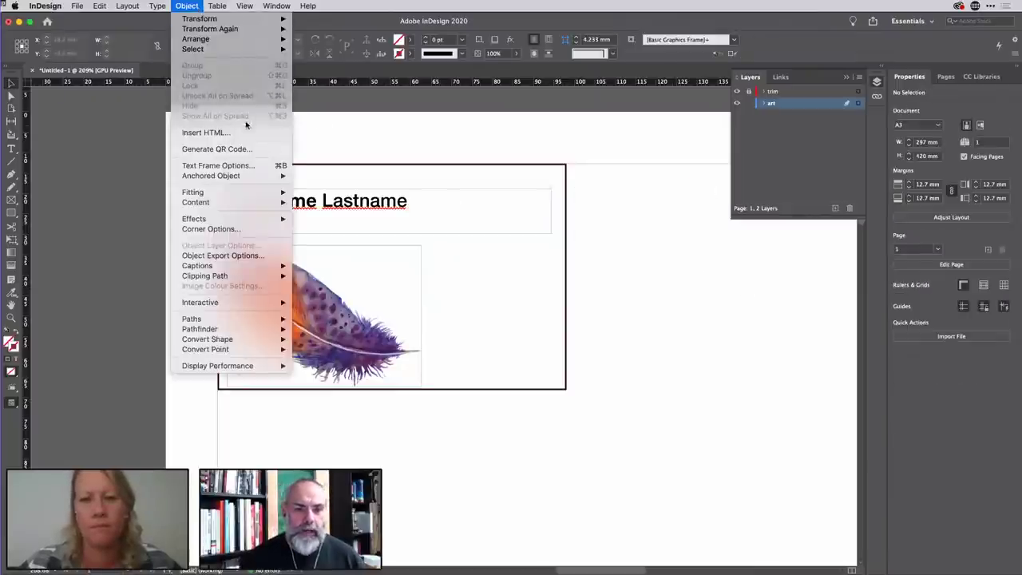
pyautogui.click(239, 148)
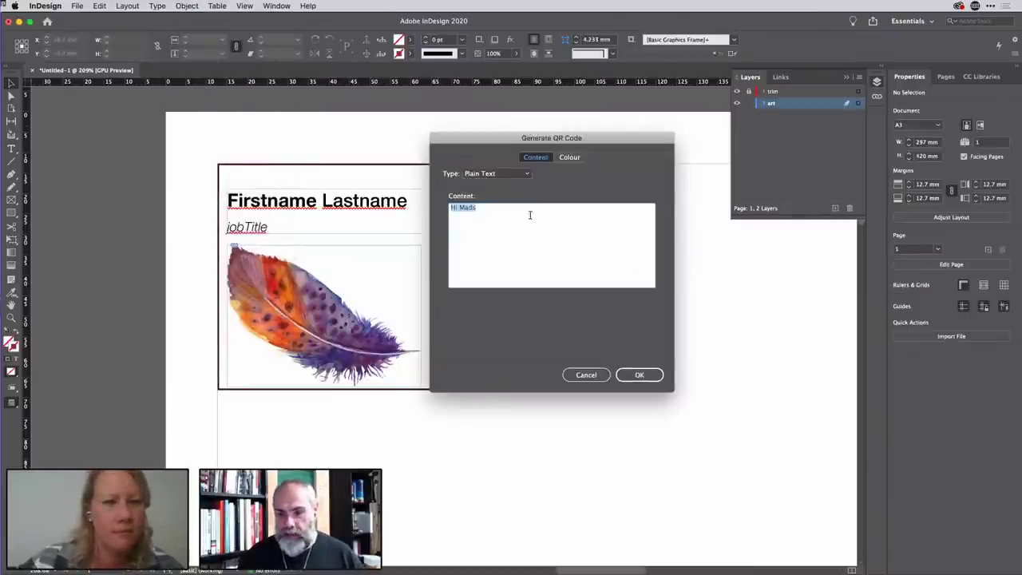
pyautogui.click(497, 214)
pyautogui.write('(again) xx')
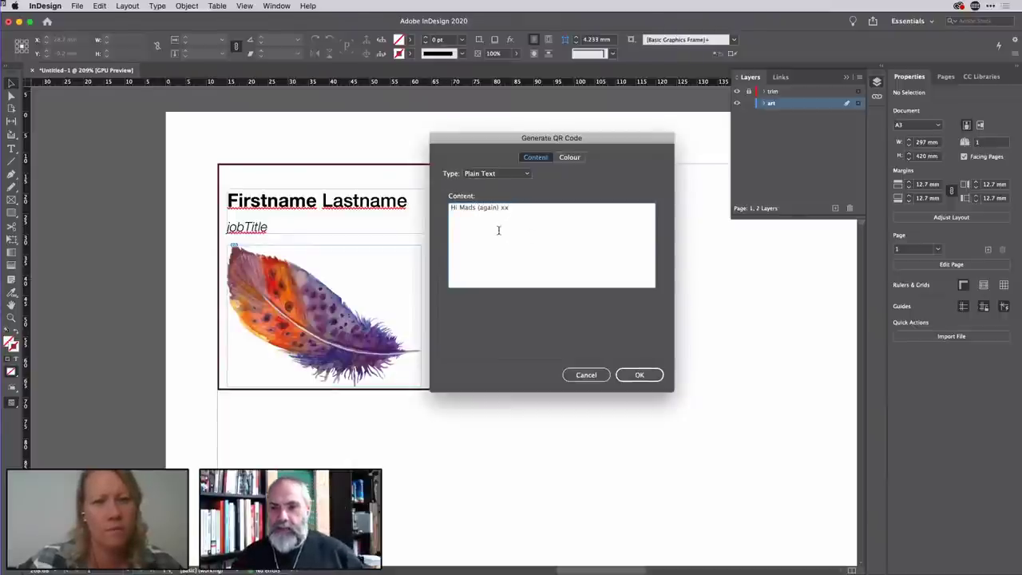
# Colour the QR code with the C=100 M=0 Y=0 K=0 swatch and place it at 30 mm square beside the card.
pyautogui.click(572, 158)
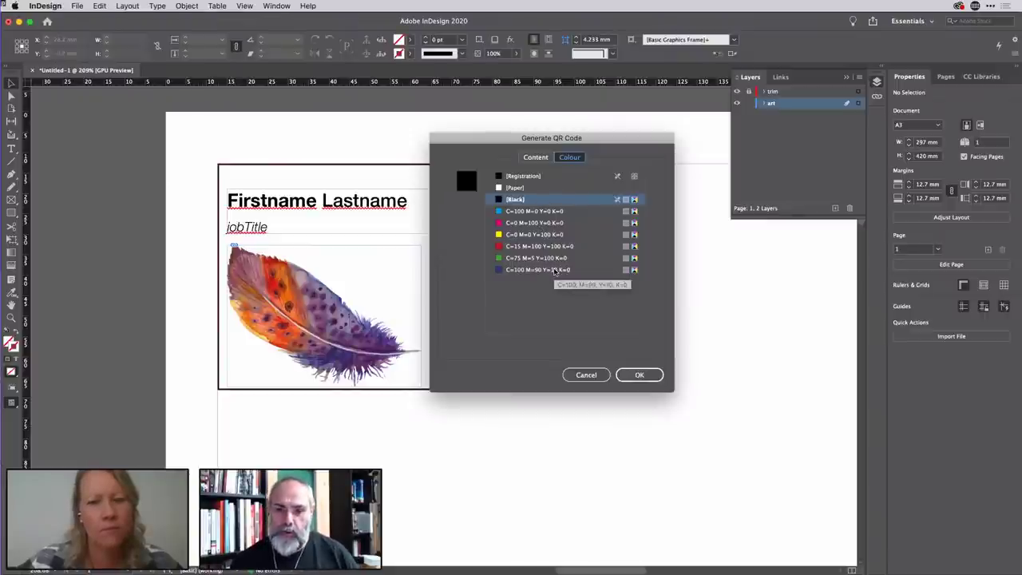
pyautogui.click(551, 213)
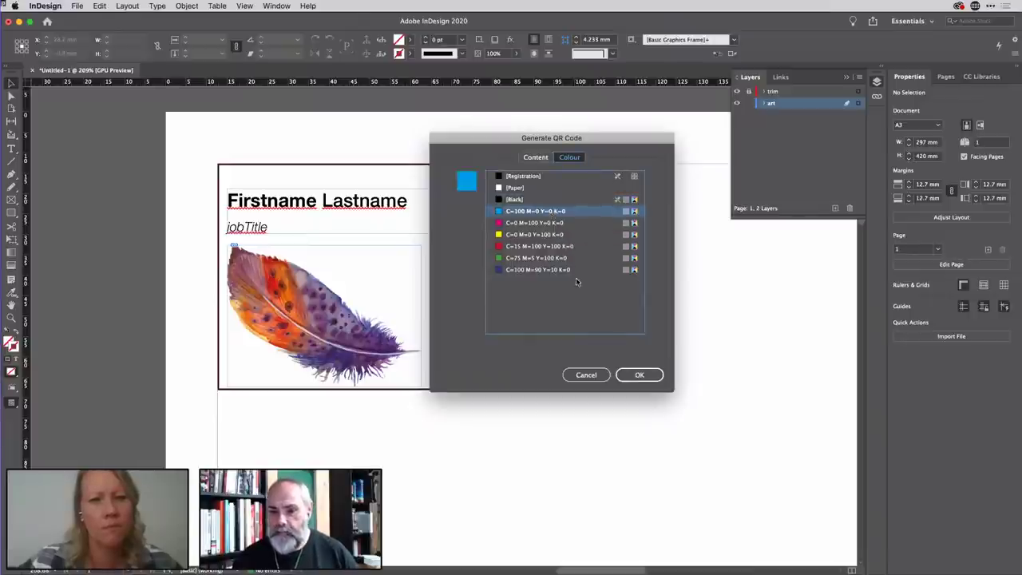
pyautogui.click(641, 376)
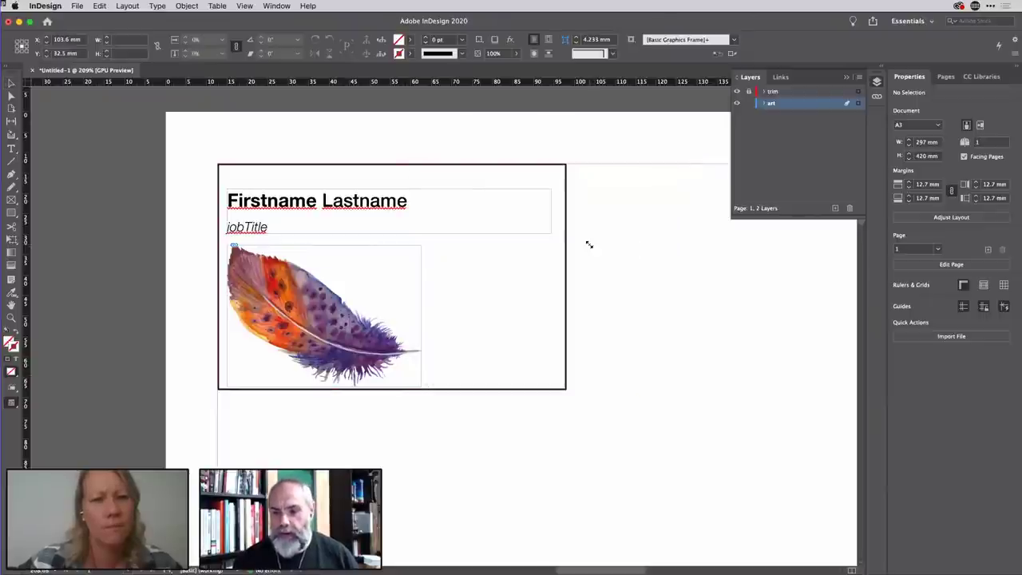
pyautogui.click(589, 245)
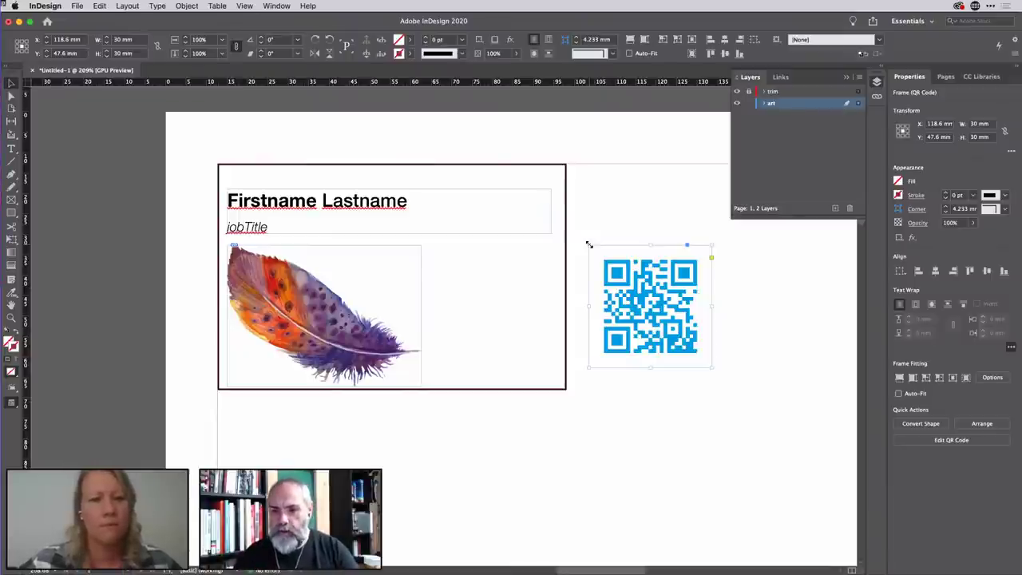
# Cut the QR code graphic out of its frame, switch to Illustrator and create a new document.
pyautogui.click(651, 305)
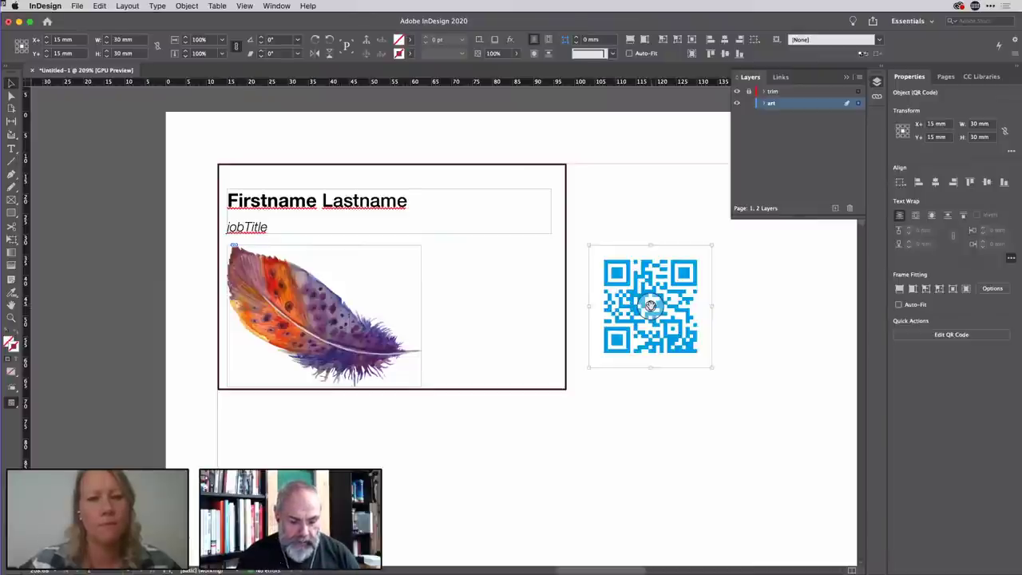
pyautogui.press('Delete')
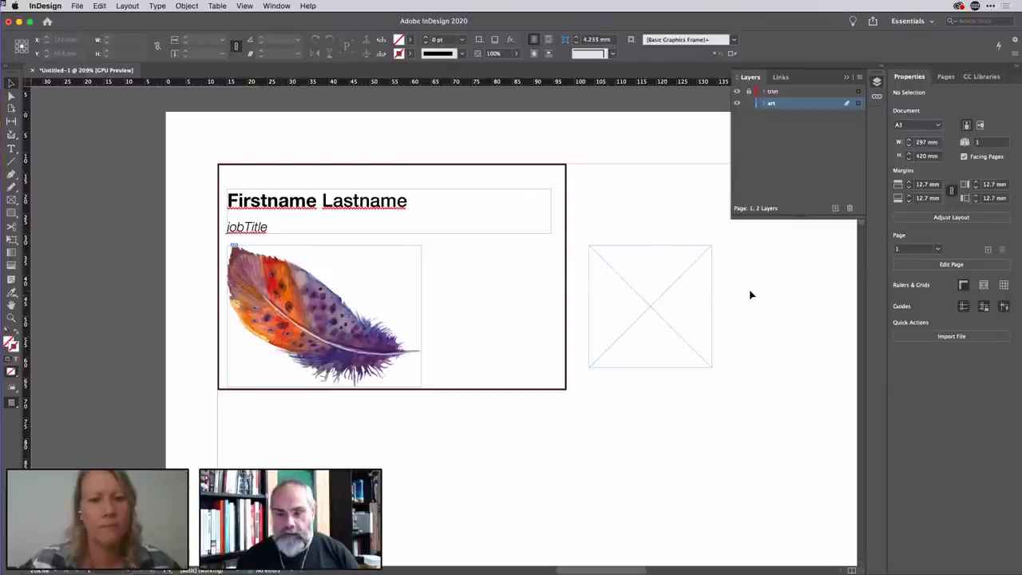
pyautogui.press('super+Tab')
pyautogui.press('super+Tab')
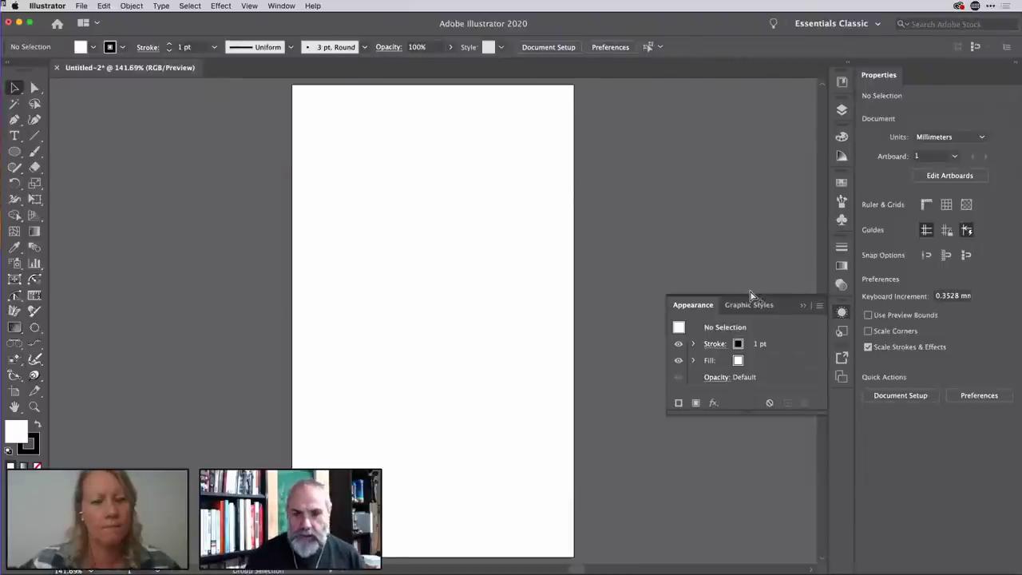
pyautogui.press('super+alt+n')
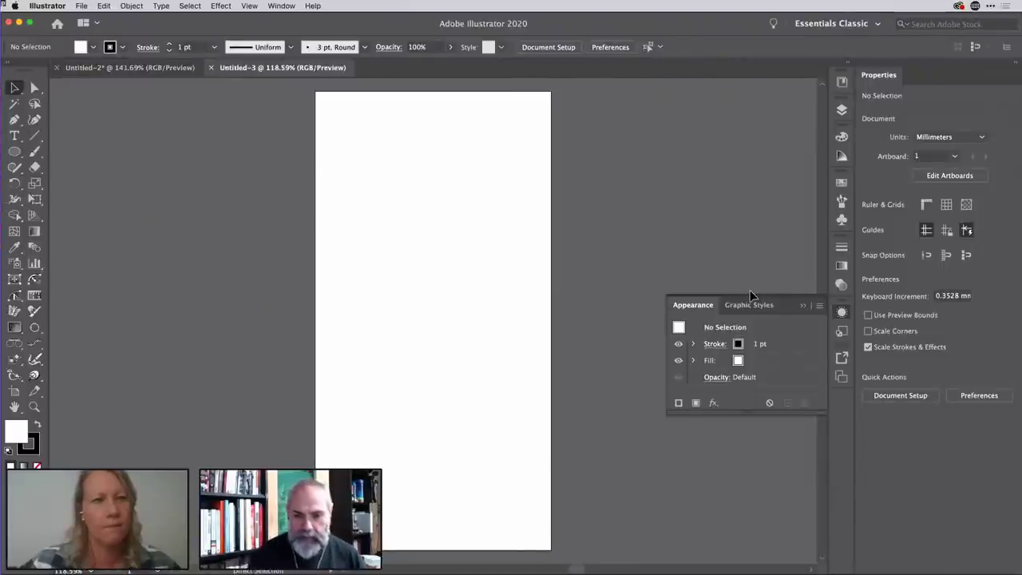
# Paste the QR code onto the blank artboard and enlarge it to about 79 mm square.
pyautogui.press('super+v')
pyautogui.moveTo(460, 292); pyautogui.dragTo(531, 223)
pyautogui.moveTo(405, 221); pyautogui.dragTo(347, 164)
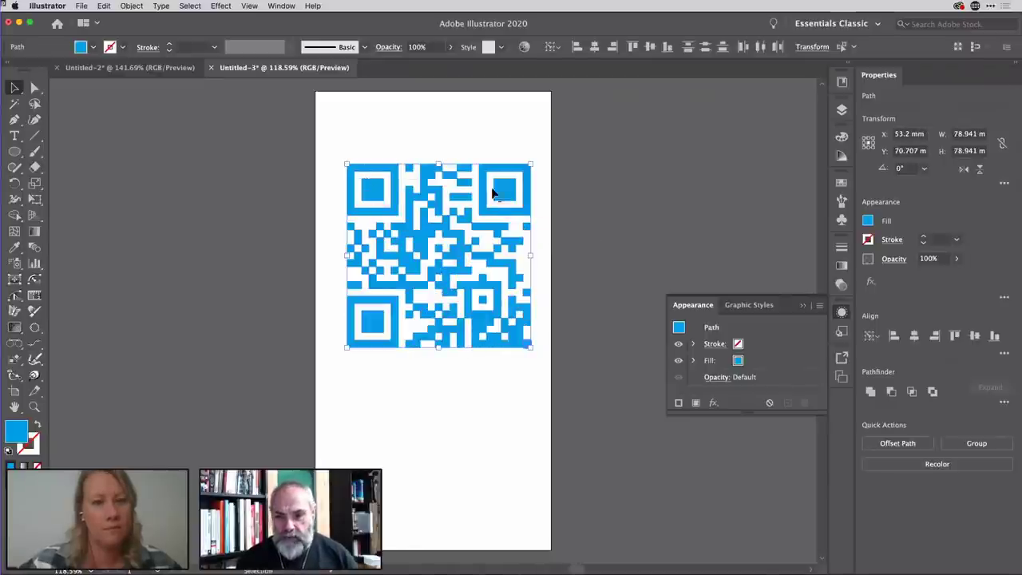
# Unite the QR code paths and fill them with one linear gradient running diagonally across the code at about -43°.
pyautogui.click(870, 391)
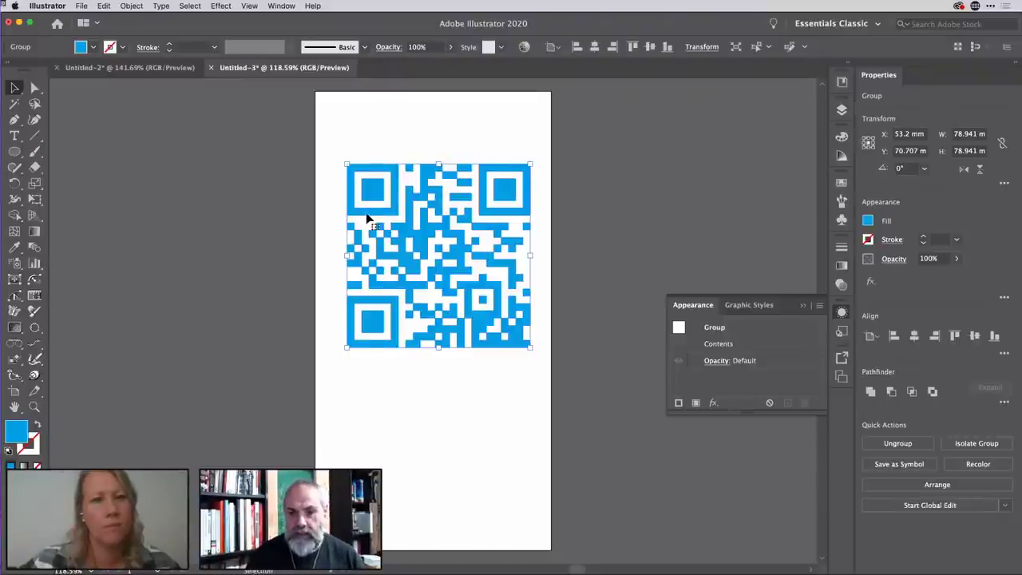
pyautogui.press('.')
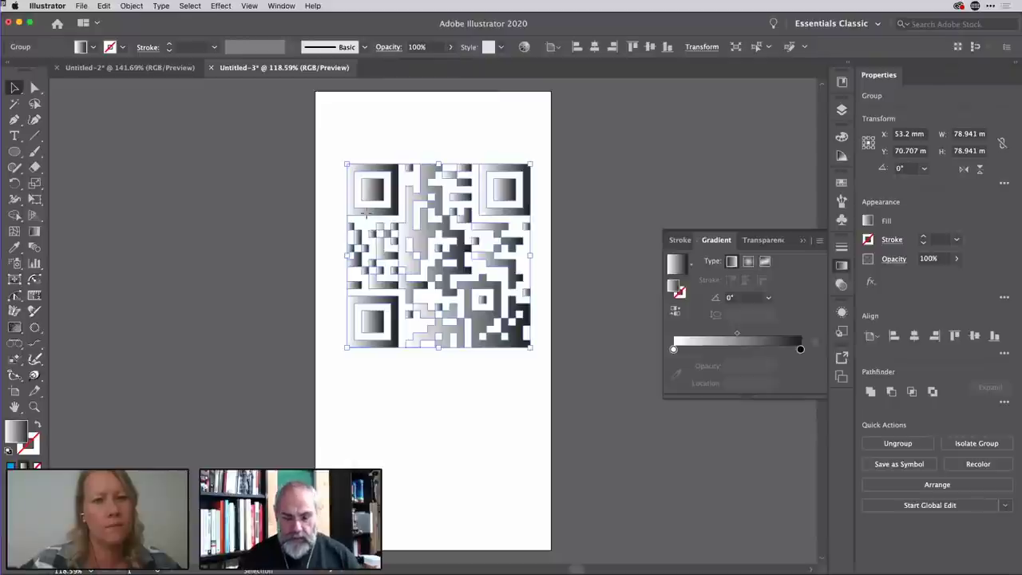
pyautogui.press('g')
pyautogui.moveTo(533, 333); pyautogui.dragTo(533, 333)
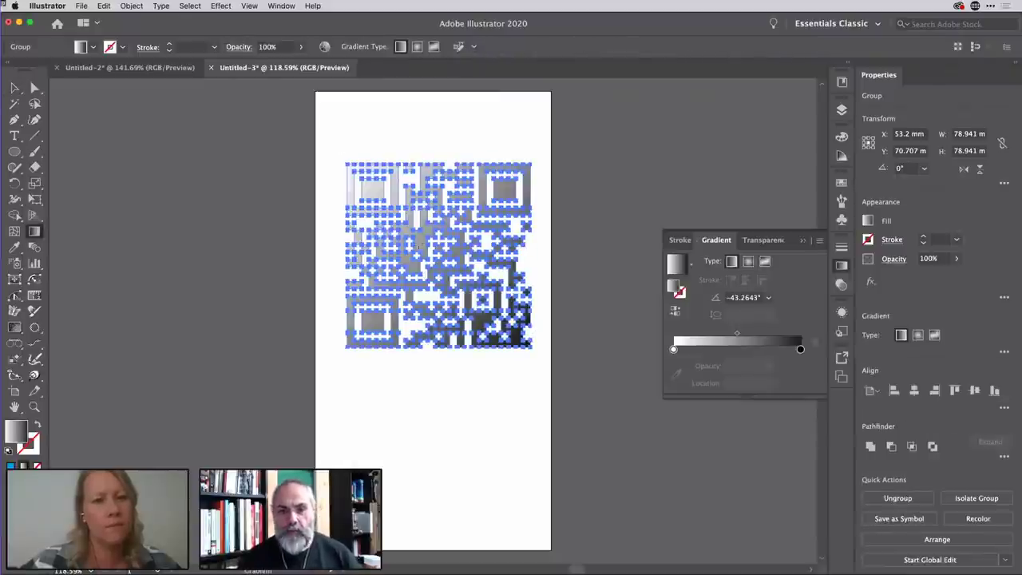
# Colour the QR code gradient's start stop red and its end stop magenta.
pyautogui.doubleClick(673, 350)
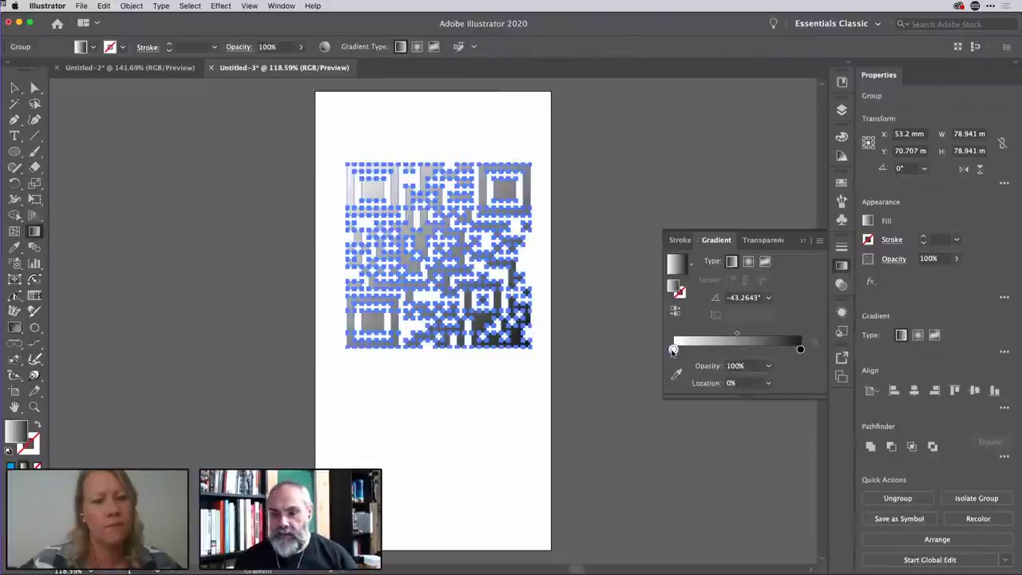
pyautogui.click(668, 392)
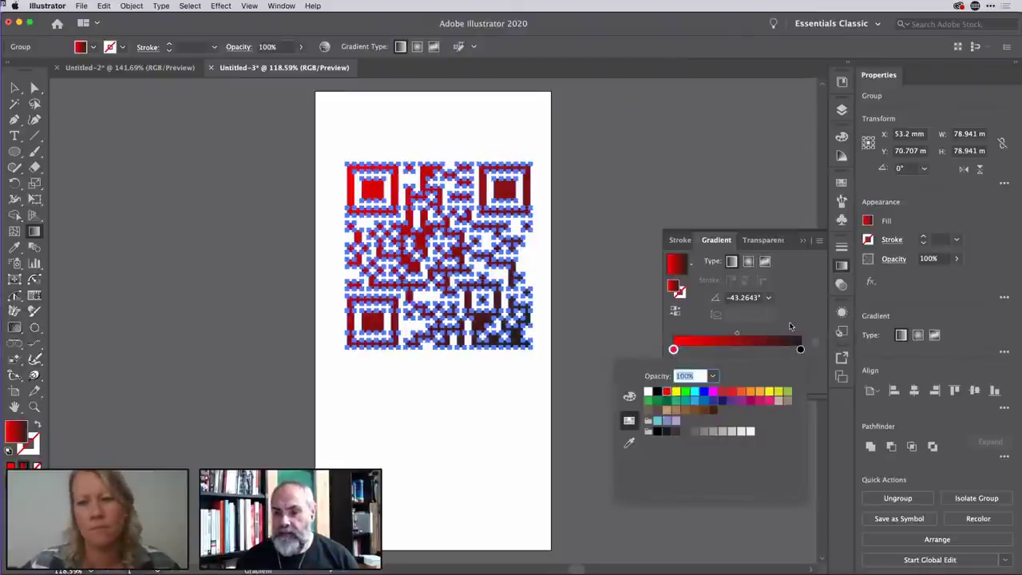
pyautogui.click(801, 349)
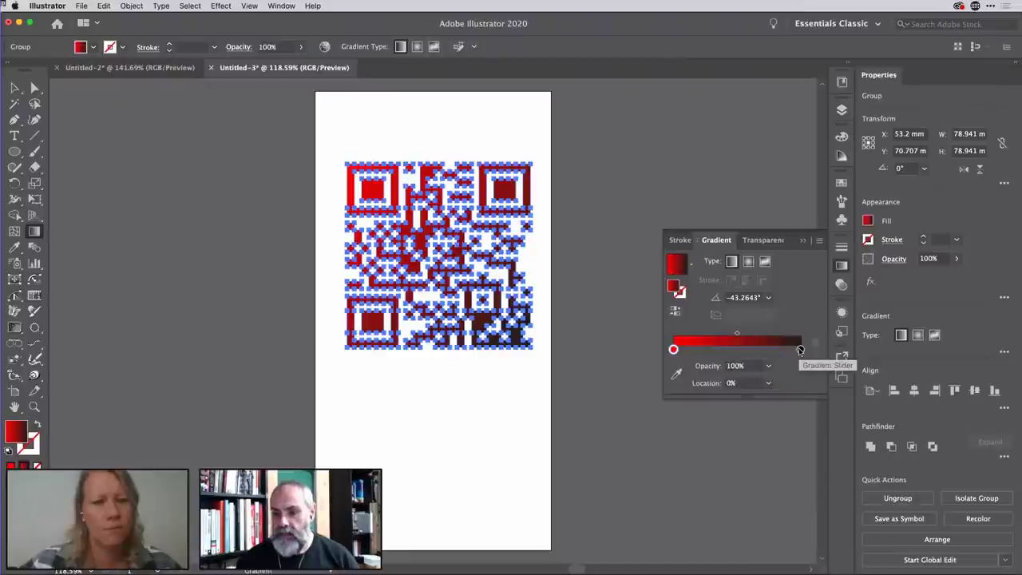
pyautogui.doubleClick(800, 350)
pyautogui.click(713, 391)
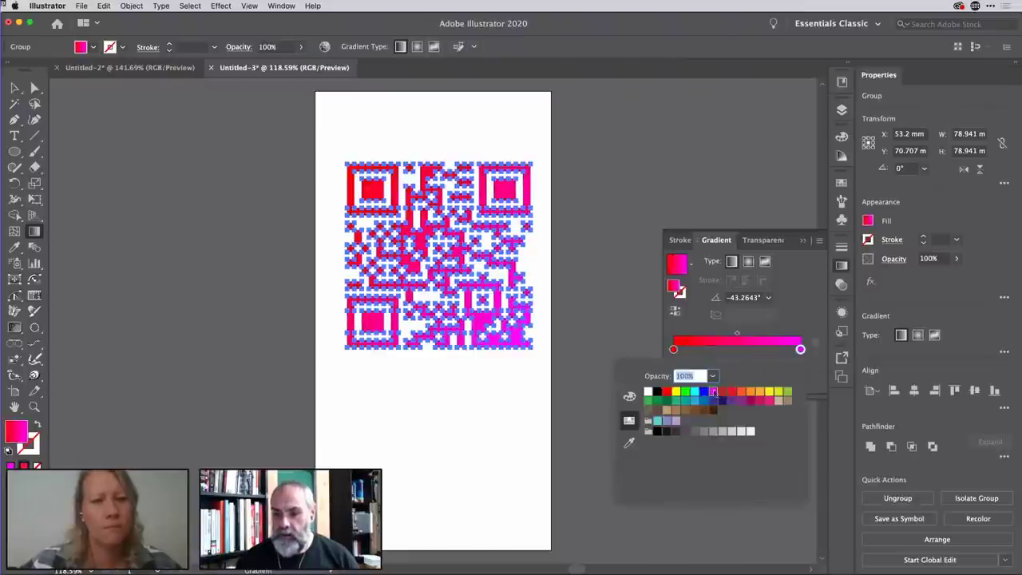
pyautogui.click(796, 318)
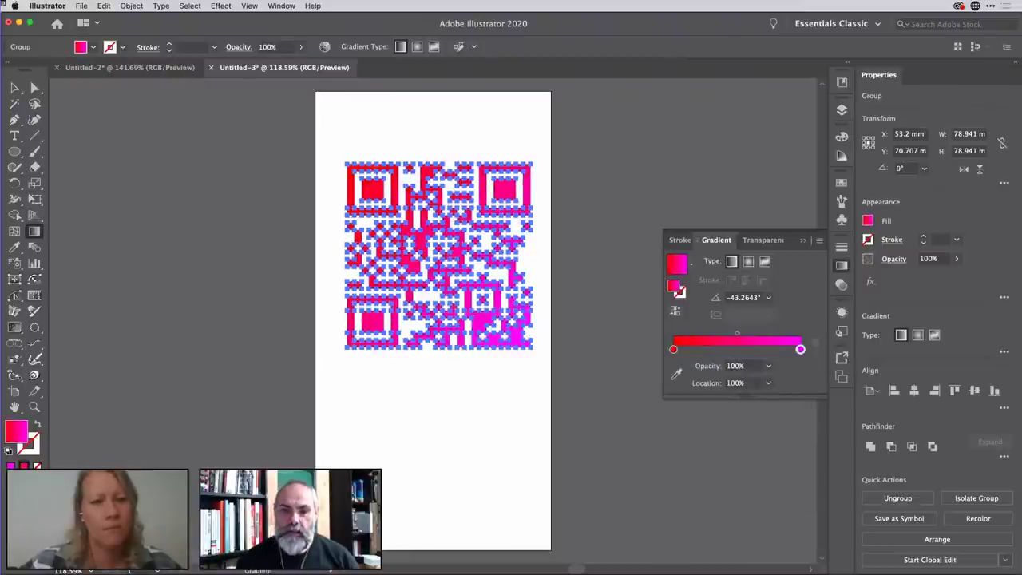
# Recolour the gradient's red start stop orange and deselect the QR code.
pyautogui.doubleClick(673, 350)
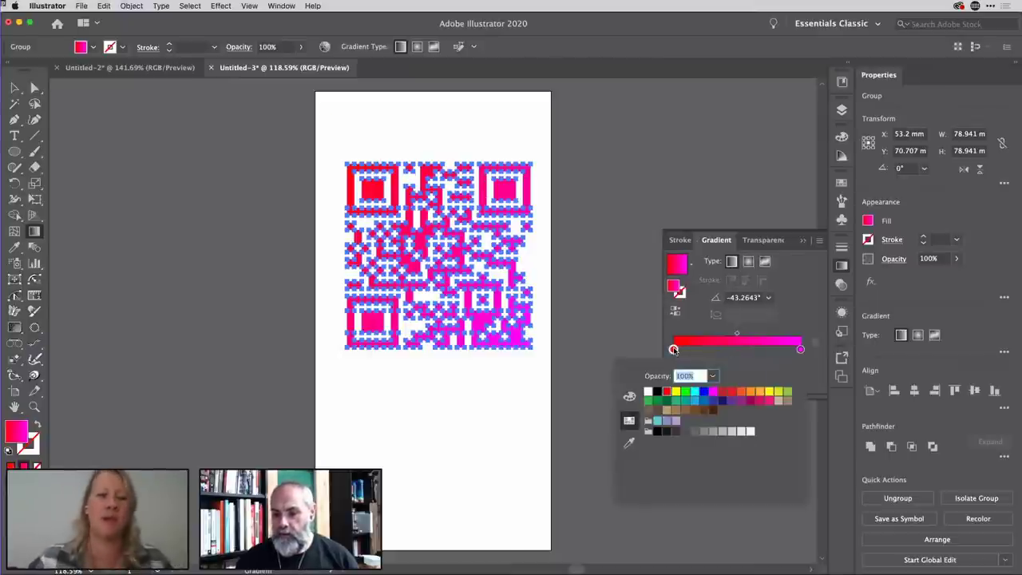
pyautogui.click(748, 391)
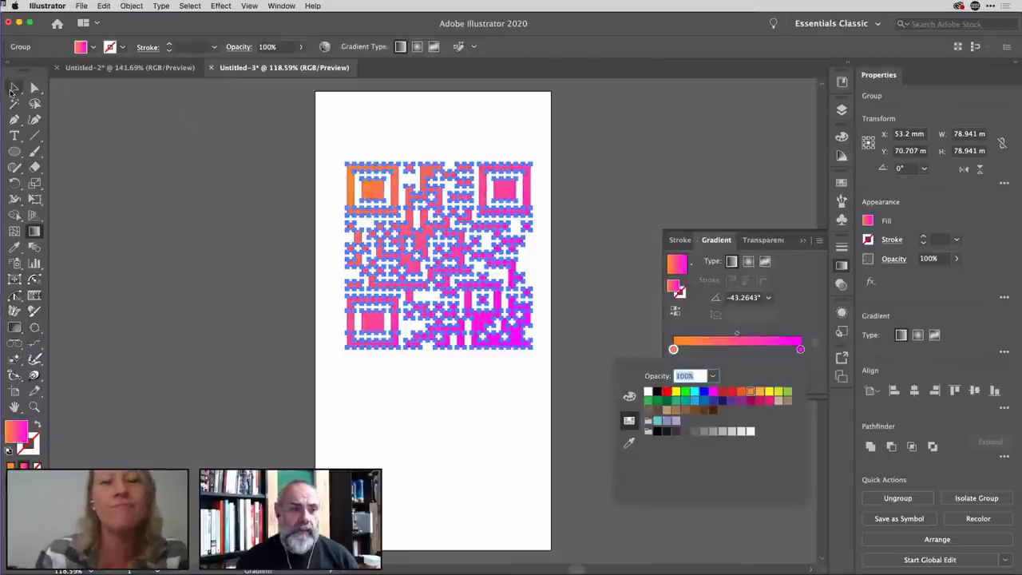
pyautogui.click(177, 94)
pyautogui.press('v')
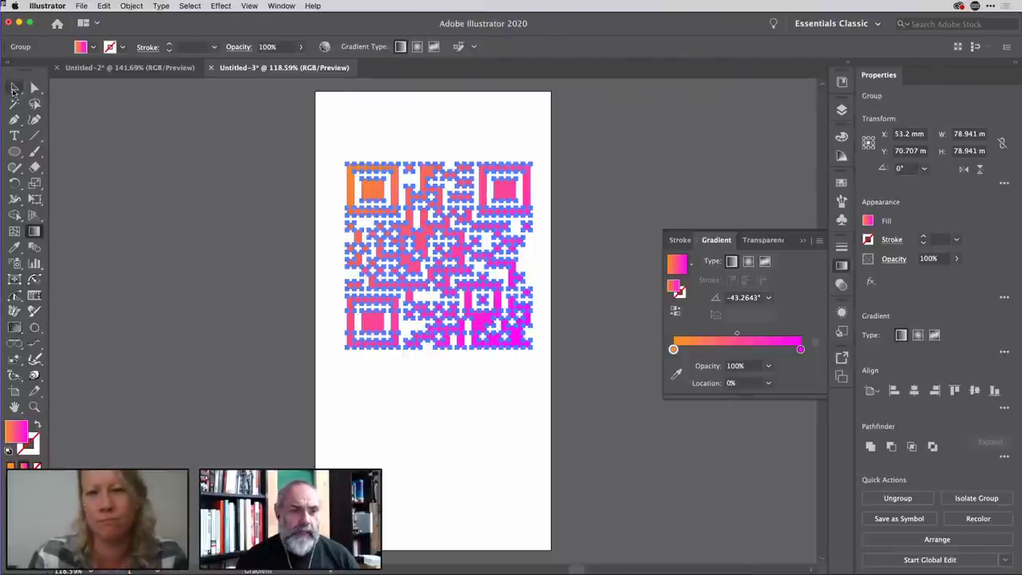
pyautogui.click(511, 128)
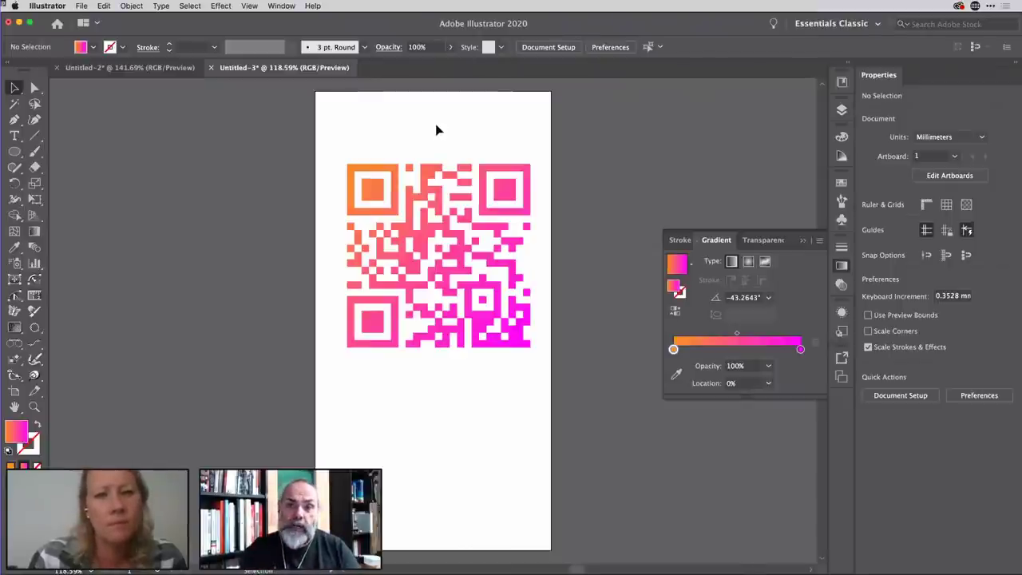
# Delete the gradient QR code from the artboard, switch to InDesign and restore the blue QR code in its empty frame.
pyautogui.press('super+a')
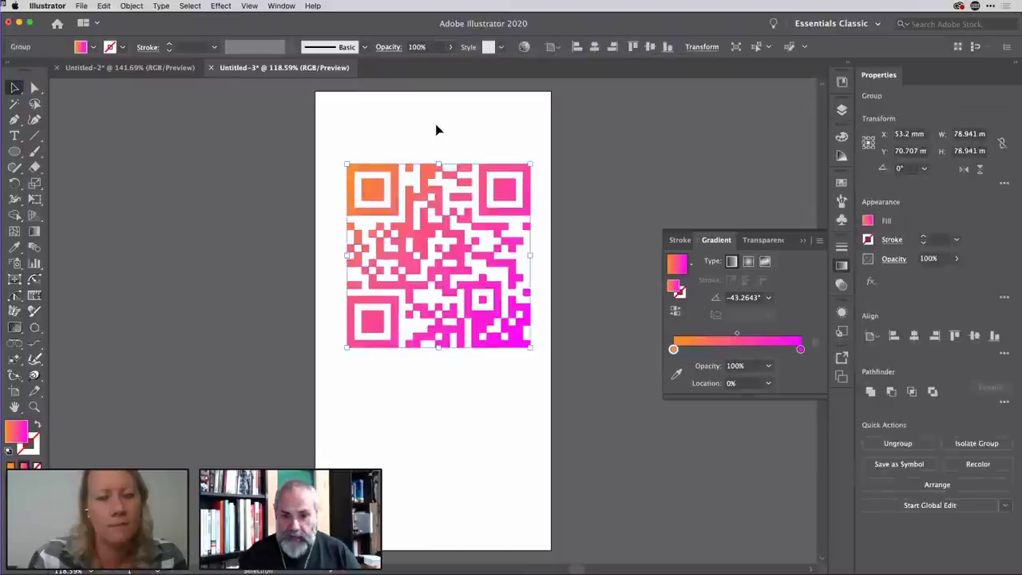
pyautogui.press('Delete')
pyautogui.press('super+Tab')
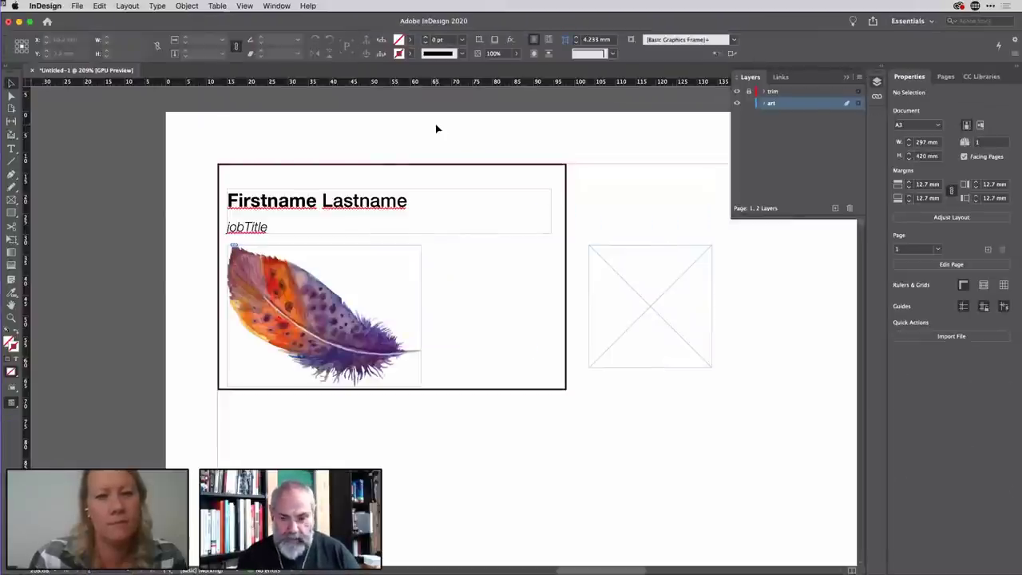
pyautogui.click(673, 280)
pyautogui.press('super+alt+v')
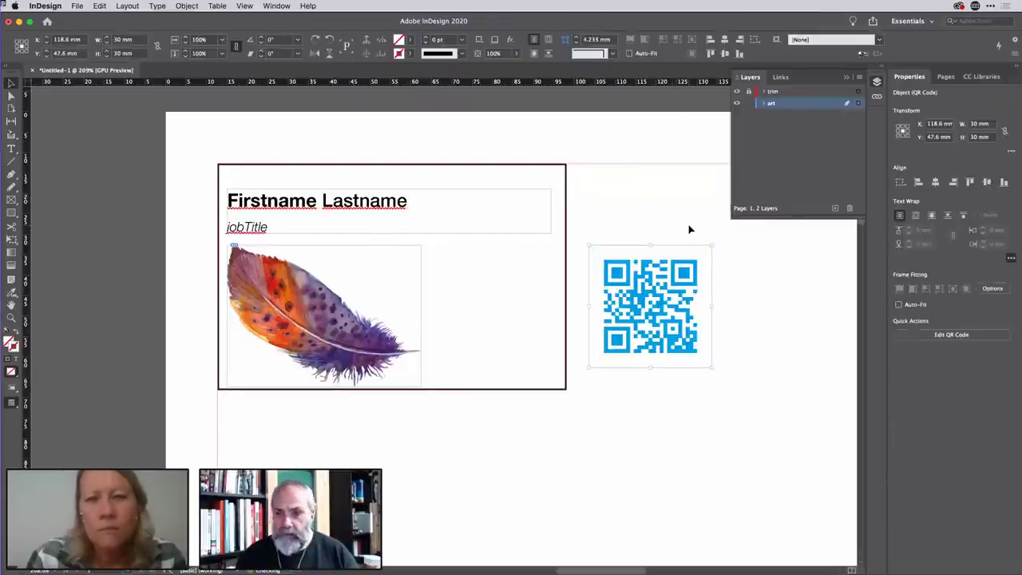
pyautogui.click(743, 254)
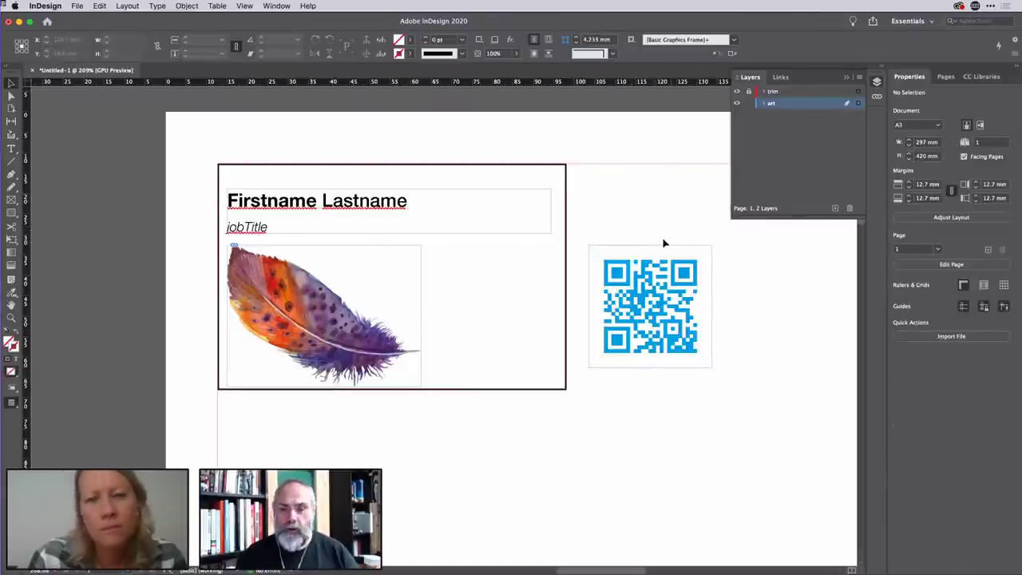
# Paste the QR code onto the Illustrator artboard, enlarge it to about 58 mm square and delete it.
pyautogui.click(673, 268)
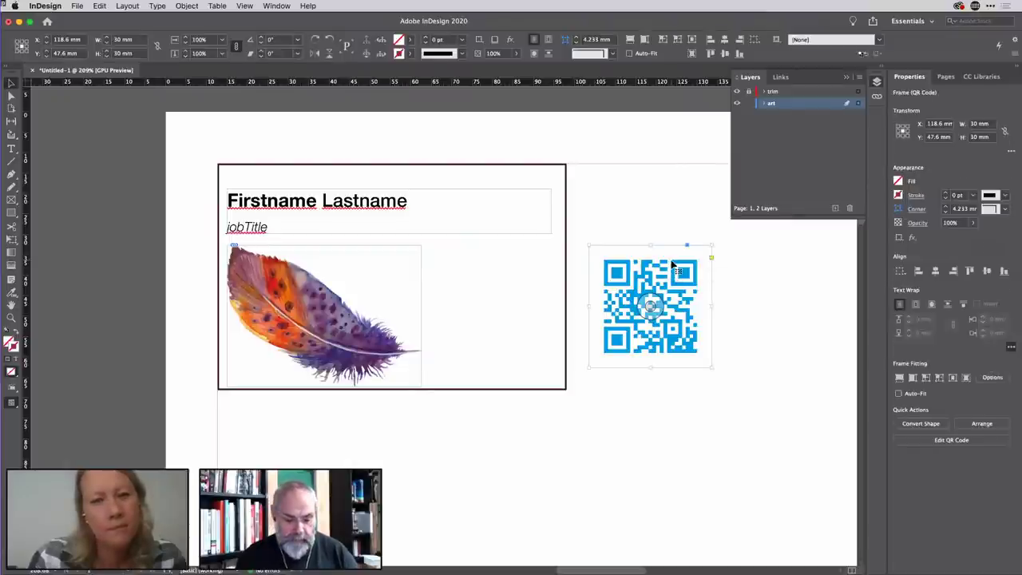
pyautogui.press('super+Tab')
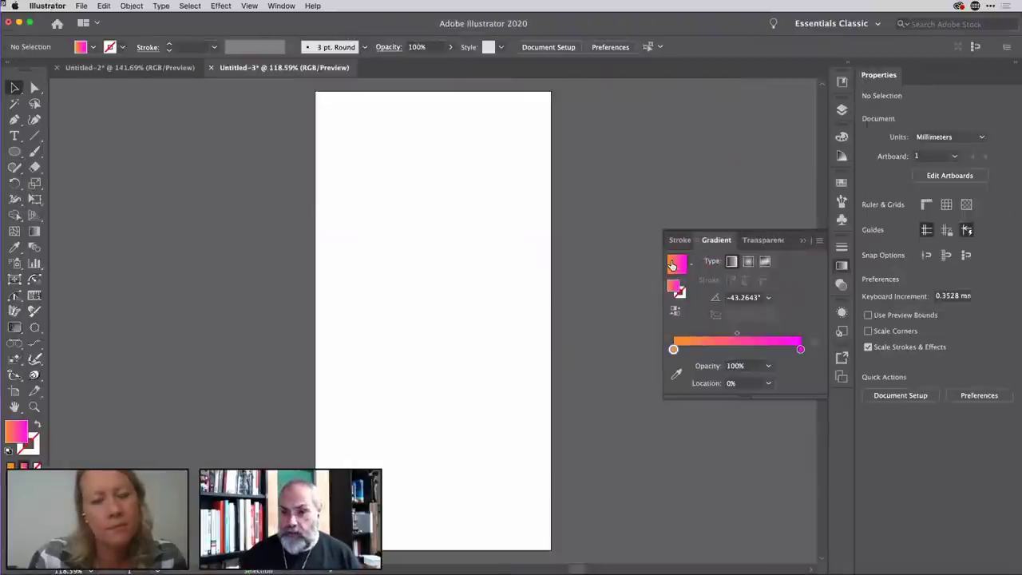
pyautogui.press('super+v')
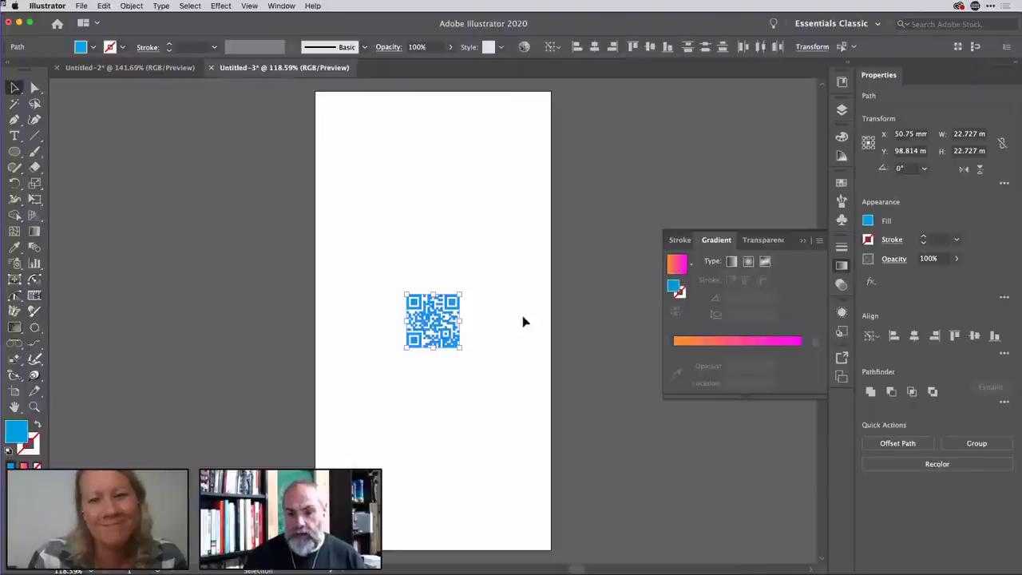
pyautogui.moveTo(467, 297); pyautogui.dragTo(570, 217)
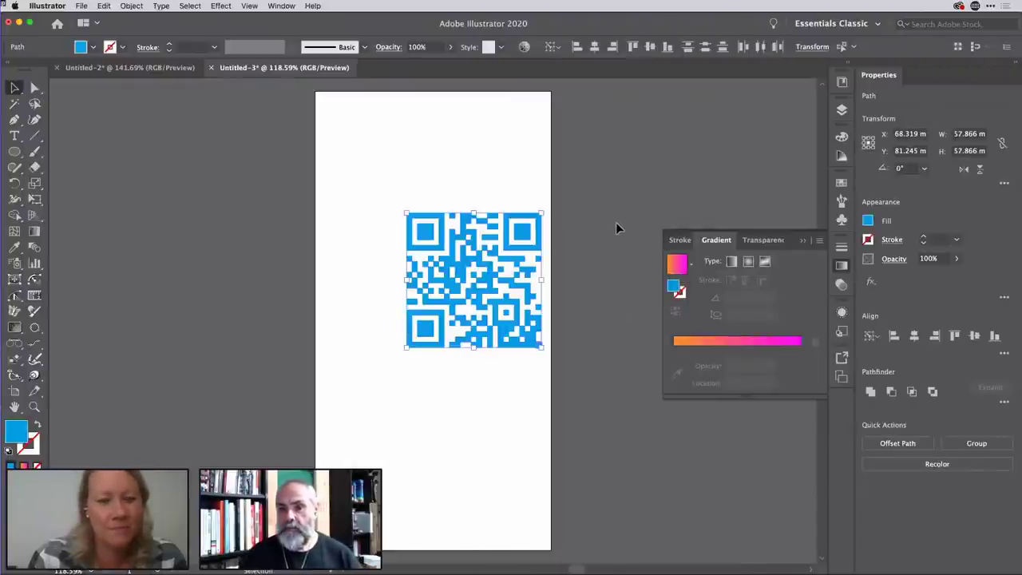
pyautogui.press('Delete')
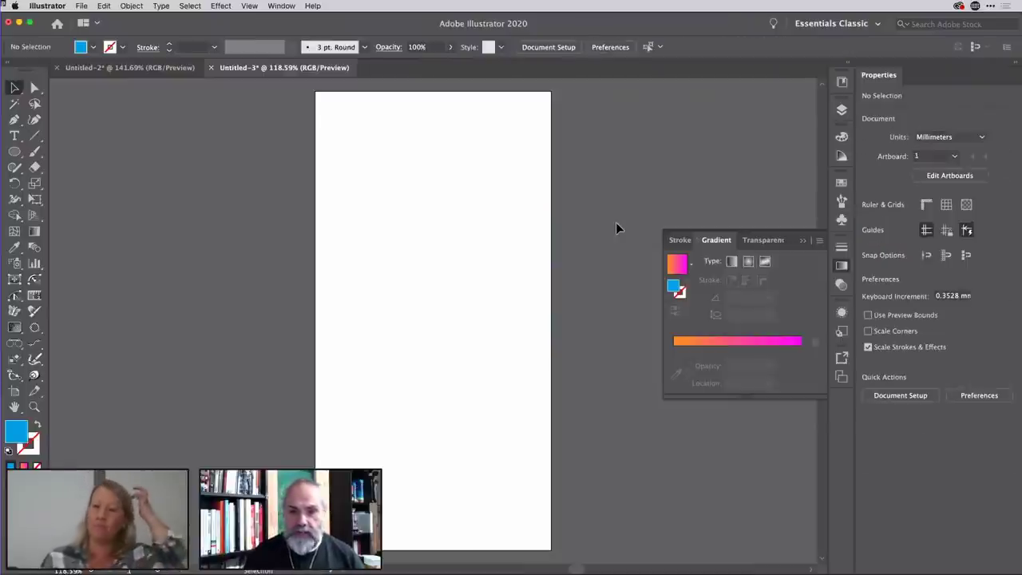
# Close the Untitled-3 document without saving, switch to InDesign and delete the blue QR code beside the card.
pyautogui.press('super+w')
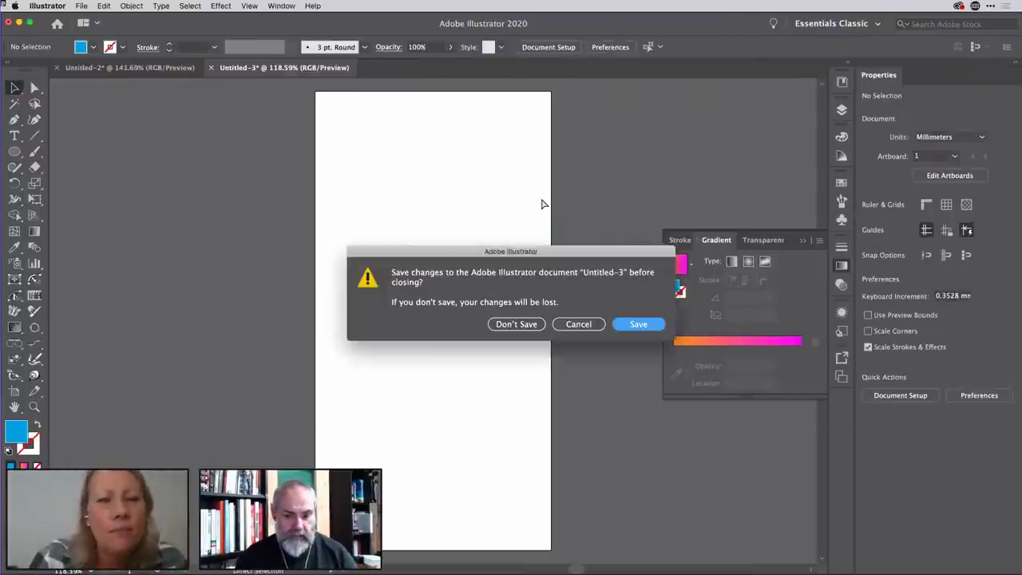
pyautogui.click(522, 323)
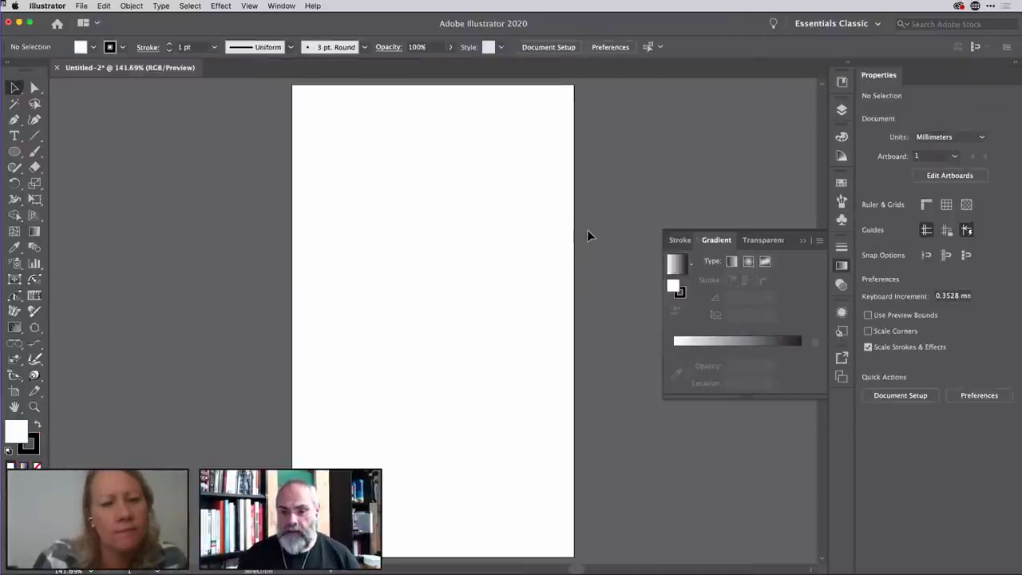
pyautogui.press('super+Tab')
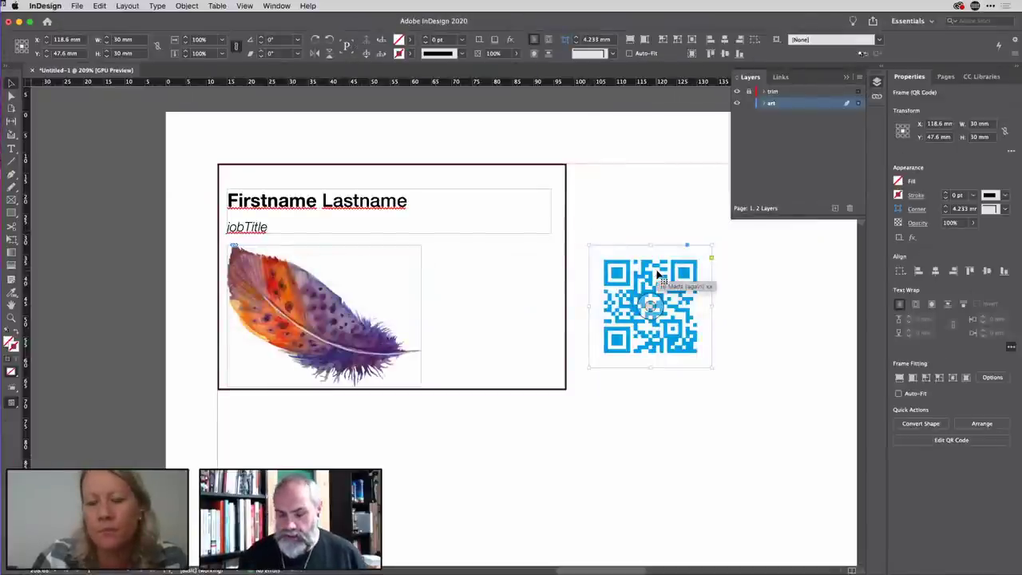
pyautogui.press('Delete')
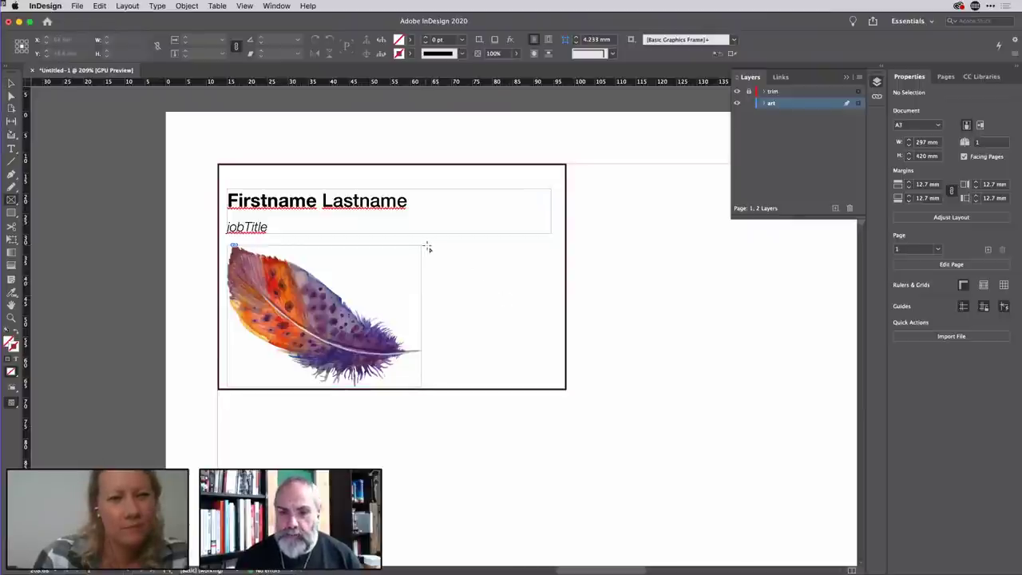
# Draw an empty graphic frame about 30 x 35 mm on the card, beside the feather image and below the job title.
pyautogui.moveTo(427, 248); pyautogui.dragTo(551, 384)
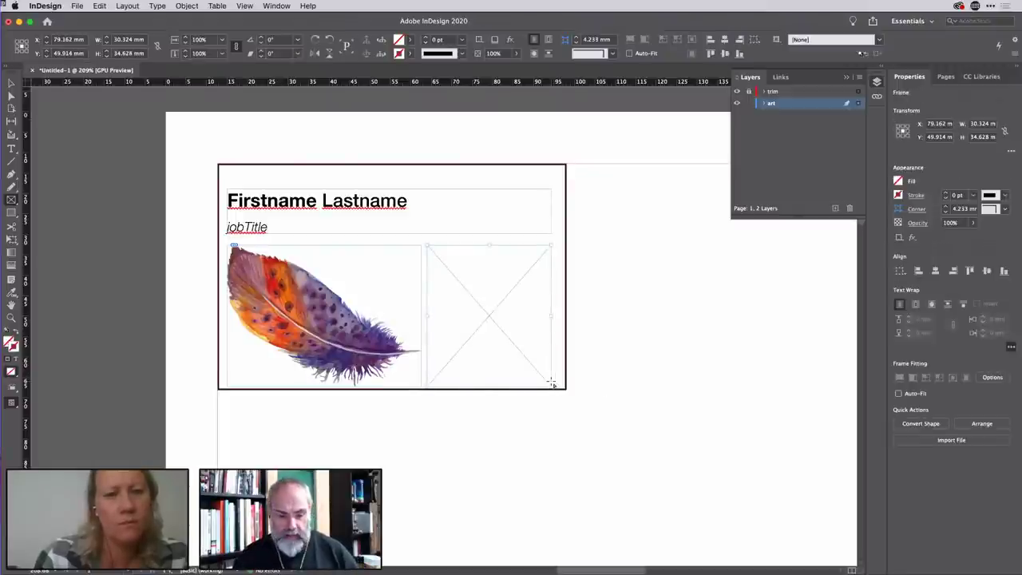
pyautogui.click(628, 325)
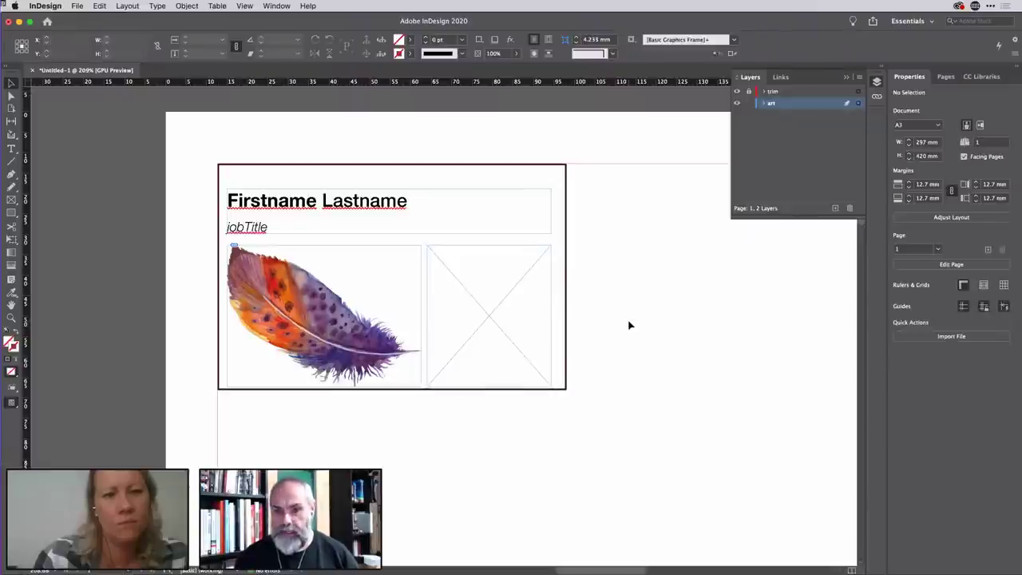
# Switch to Excel and examine the fName, lName, title and #QR column headings of the businessCards file.
pyautogui.press('super+Tab')
pyautogui.press('super+Tab')
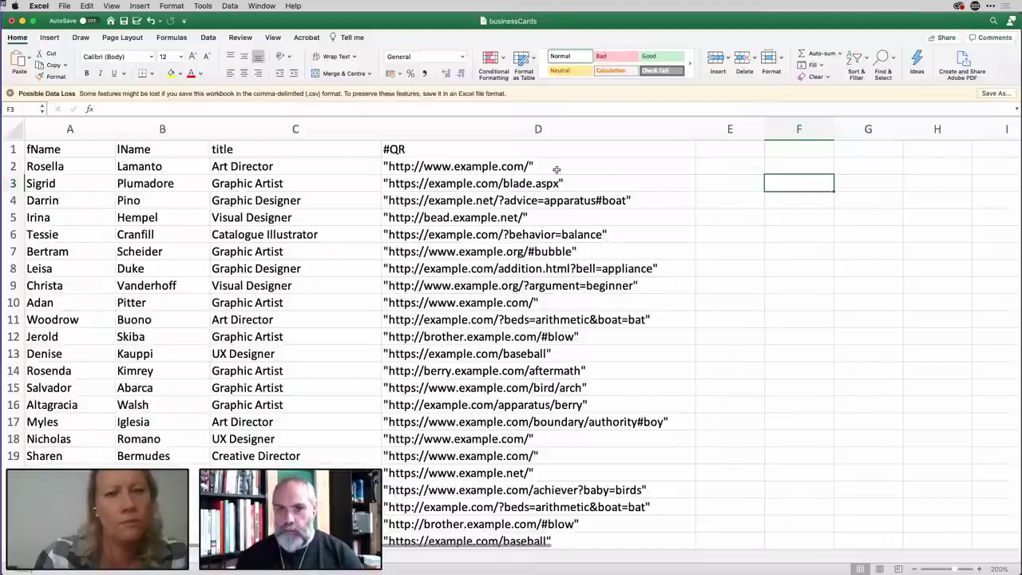
pyautogui.click(71, 150)
pyautogui.click(133, 151)
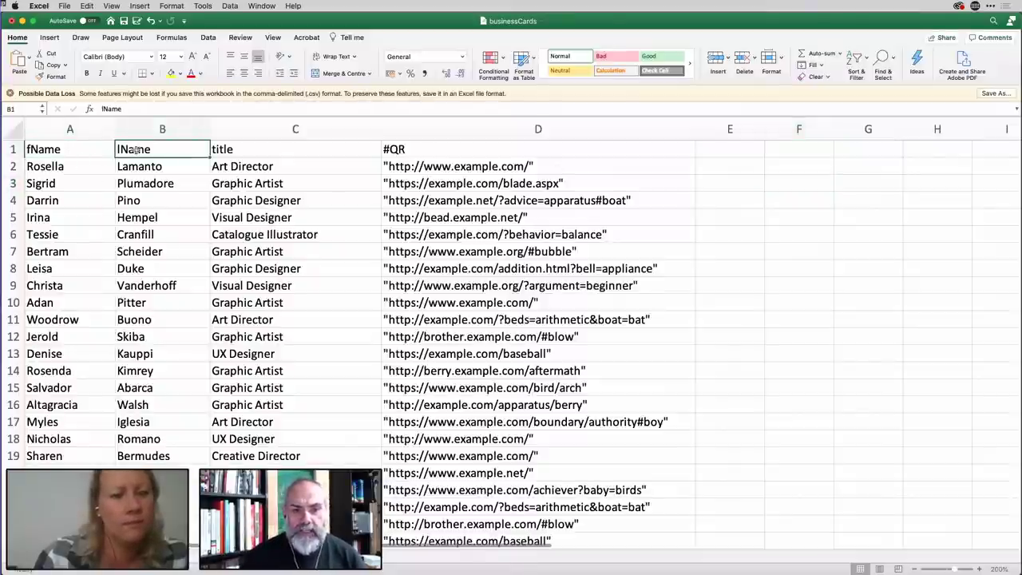
pyautogui.click(243, 151)
pyautogui.click(412, 151)
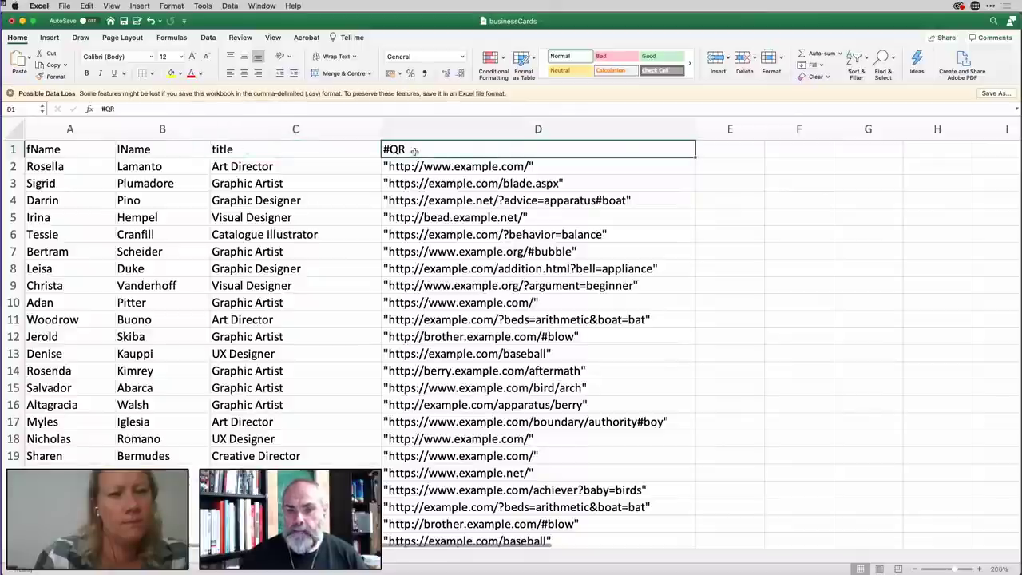
pyautogui.click(93, 153)
pyautogui.click(136, 150)
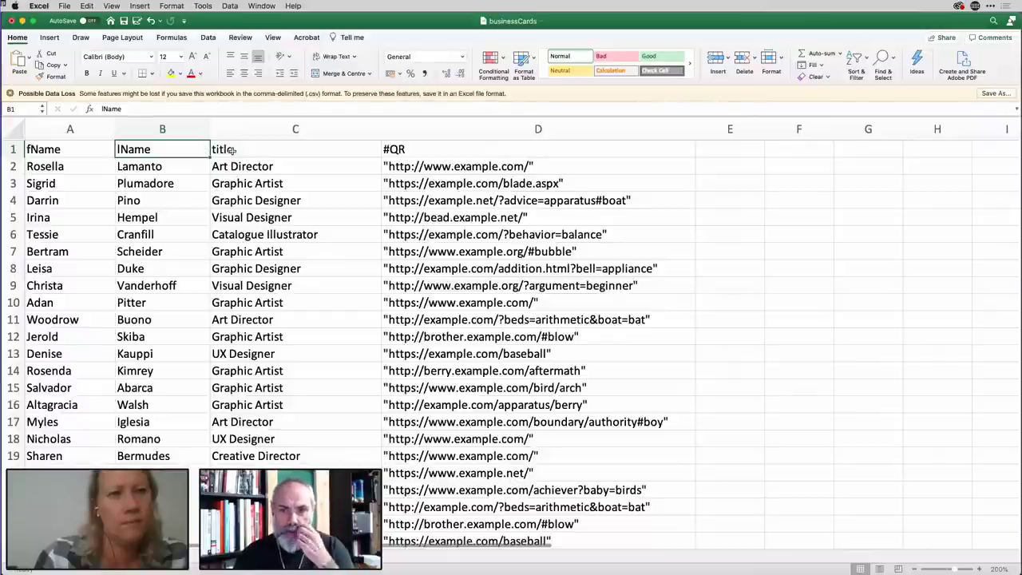
pyautogui.click(246, 151)
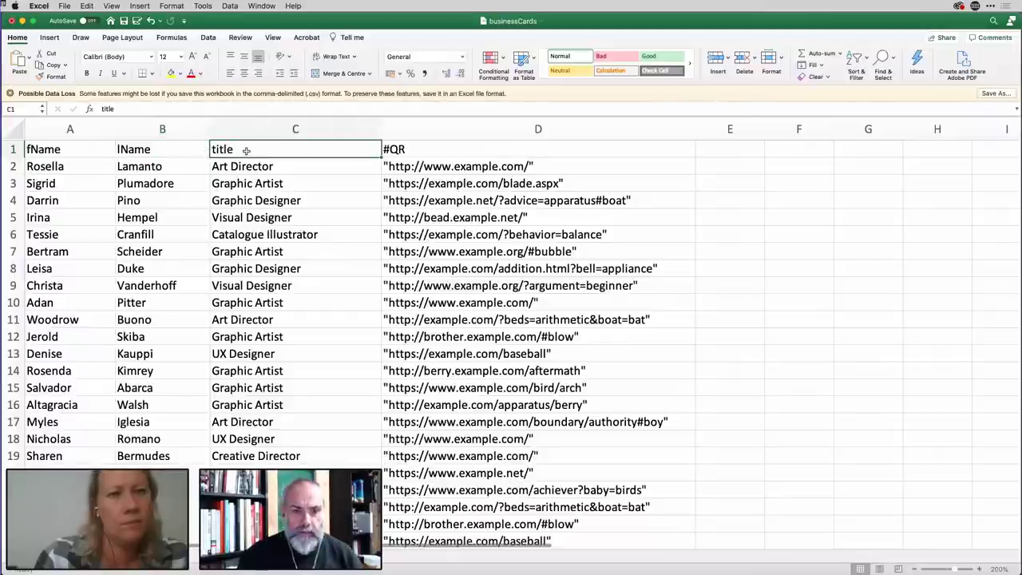
pyautogui.click(400, 149)
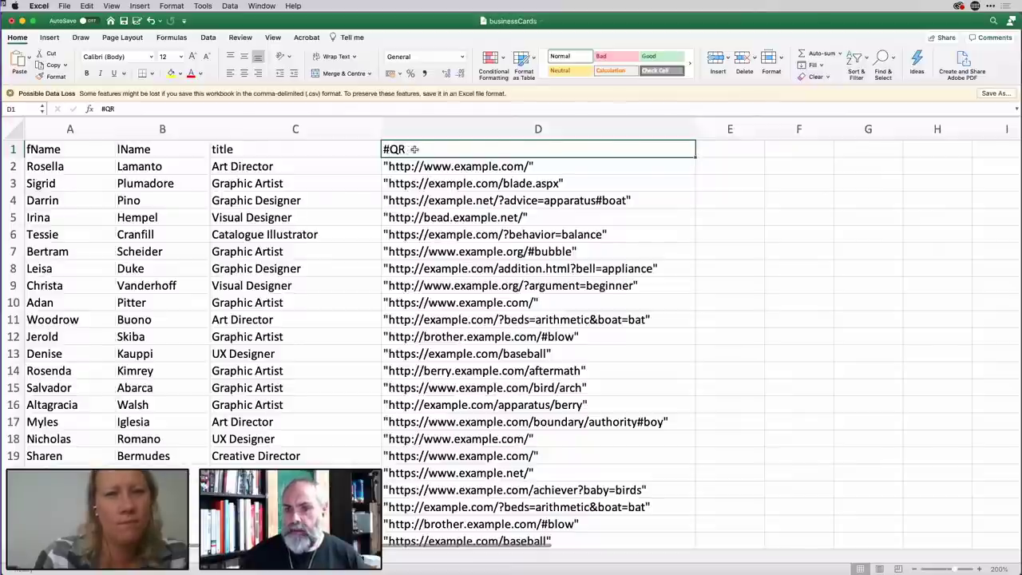
pyautogui.click(147, 149)
pyautogui.click(100, 151)
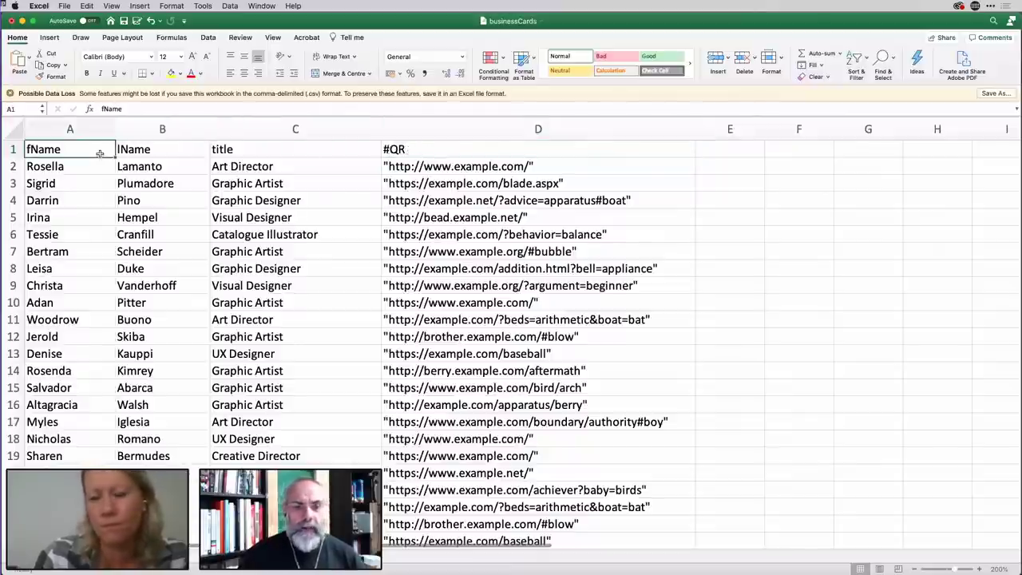
# Examine the #QR heading and how the URLs below it are written, including their quotation marks.
pyautogui.click(420, 151)
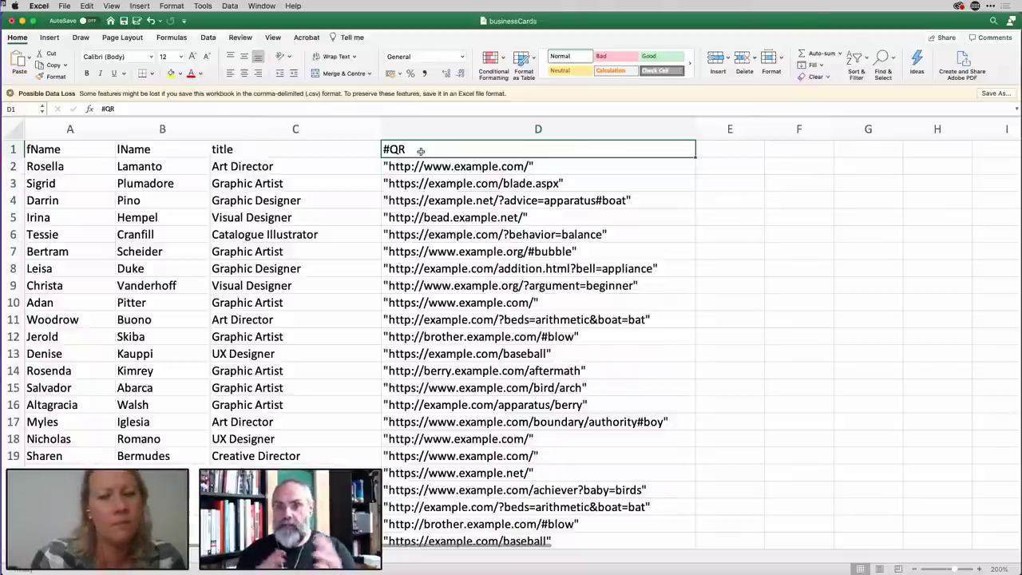
pyautogui.click(438, 164)
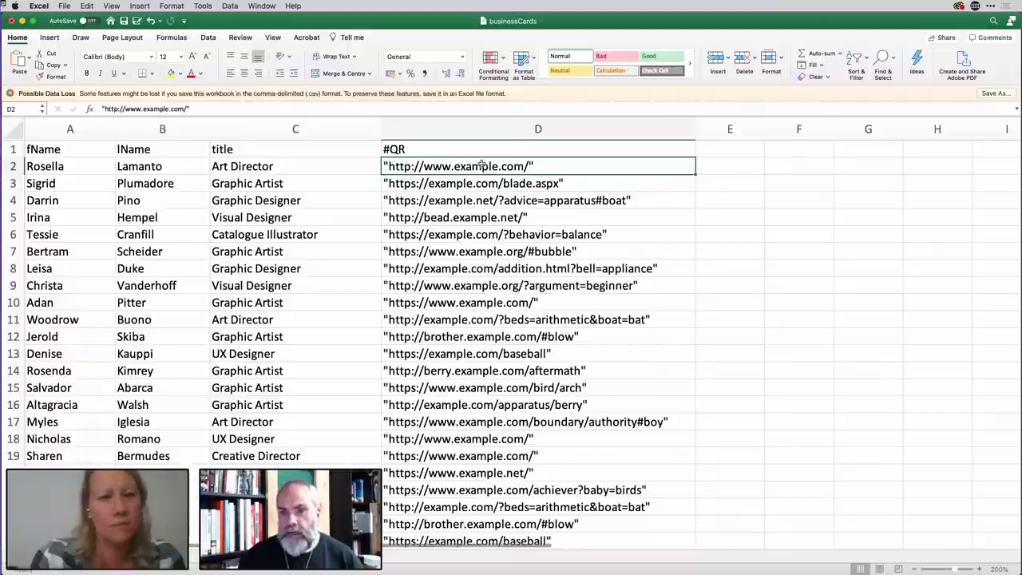
pyautogui.scroll(3, 474, 160)
pyautogui.scroll(3, 474, 160)
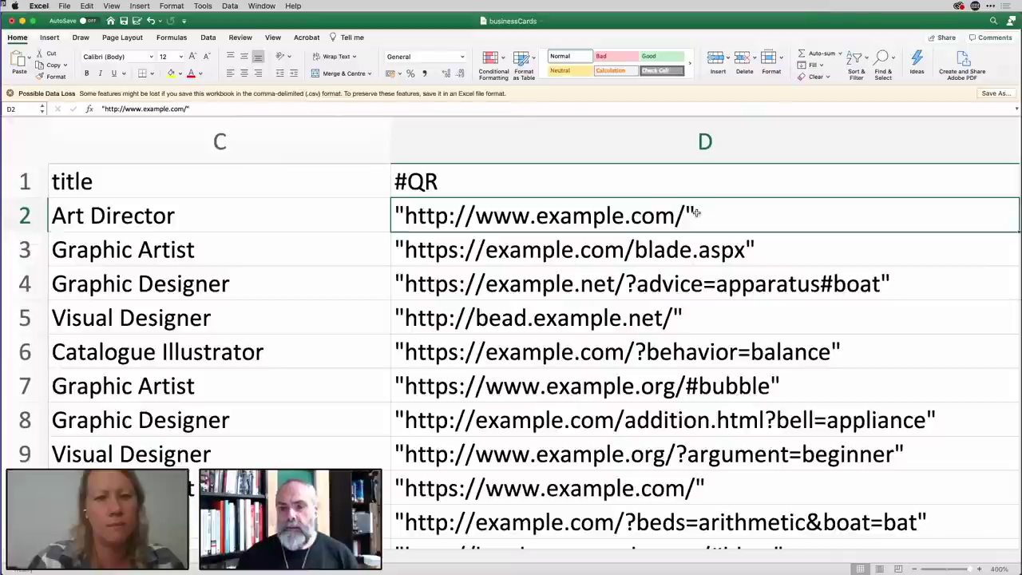
pyautogui.scroll(-2, 694, 212)
pyautogui.scroll(-6, 695, 213)
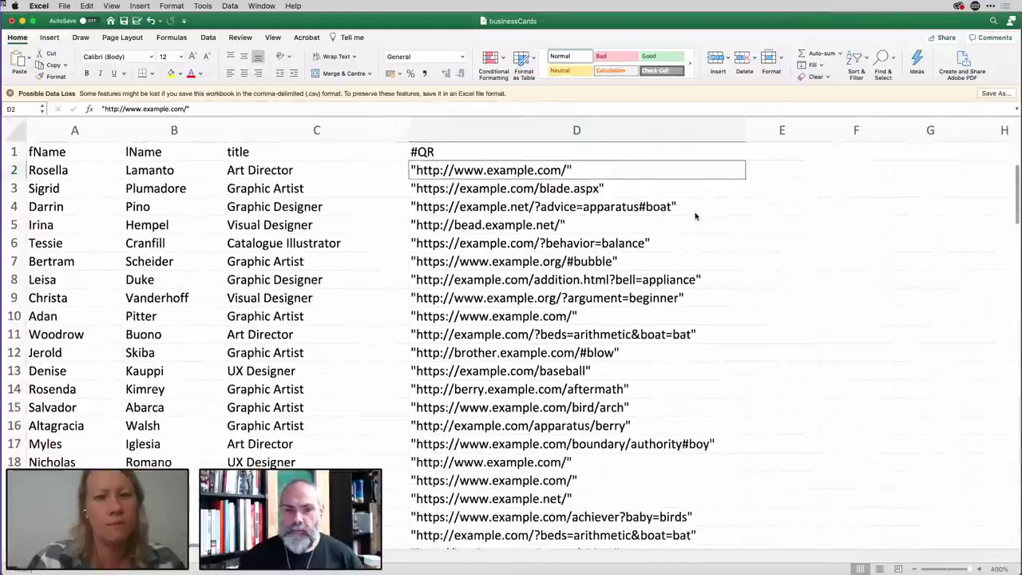
# Look through the businessCards records down to the last row and return to the column headings.
pyautogui.scroll(-1, 695, 216)
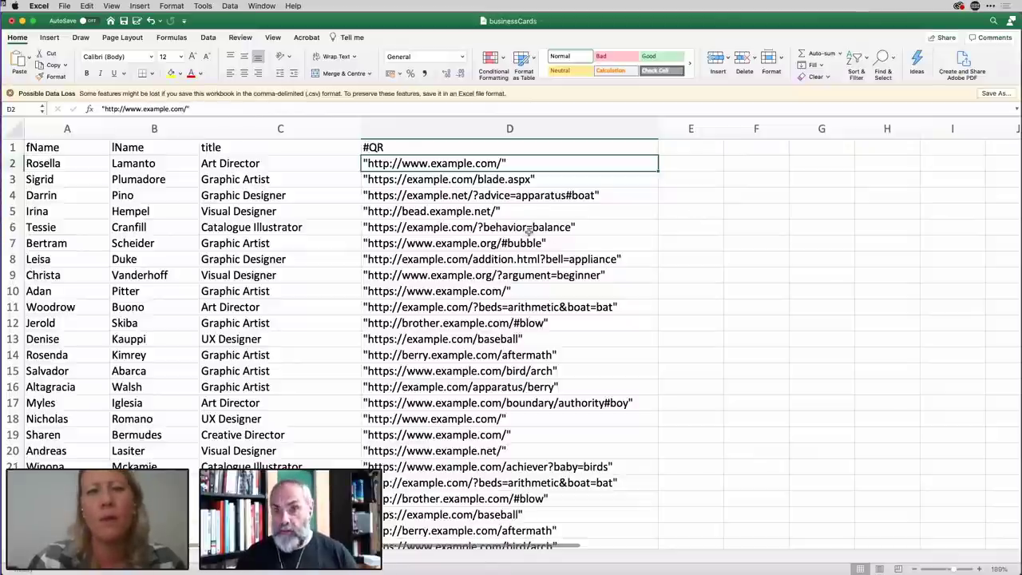
pyautogui.scroll(-4, 181, 198)
pyautogui.scroll(-6, 180, 199)
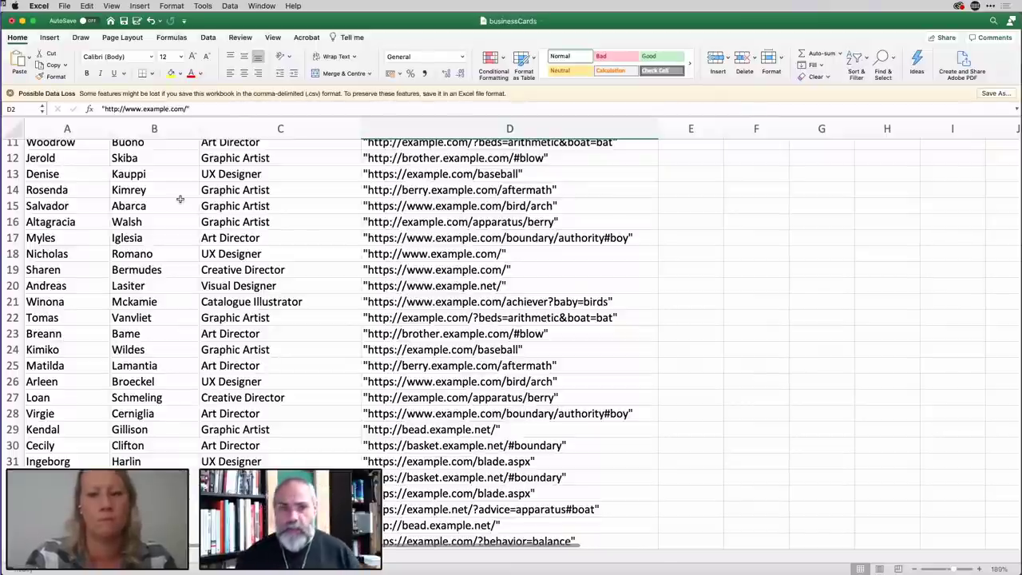
pyautogui.scroll(2, 112, 232)
pyautogui.scroll(-10, 112, 233)
pyautogui.scroll(-5, 112, 232)
pyautogui.scroll(1, 112, 231)
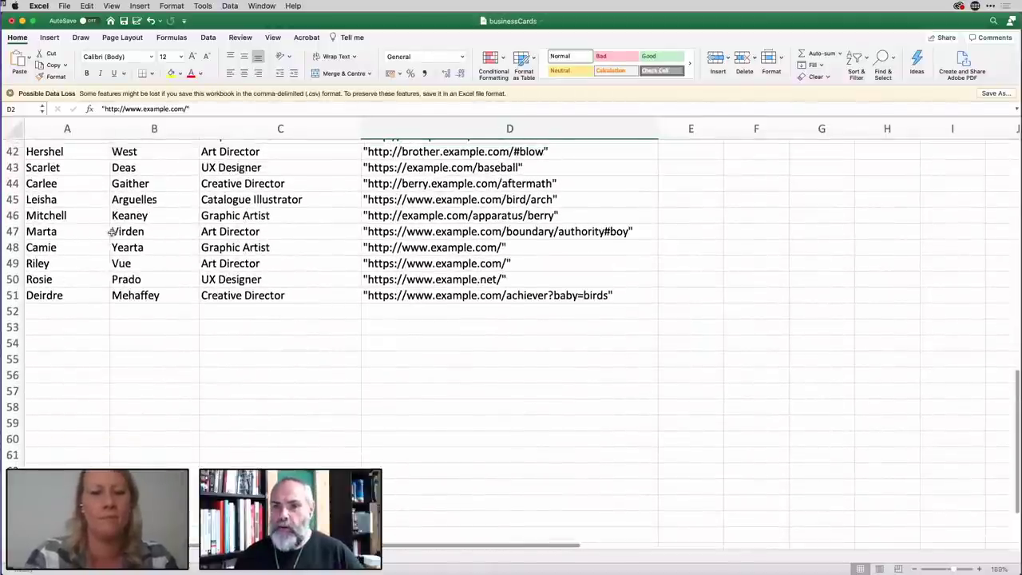
pyautogui.scroll(2, 112, 232)
pyautogui.scroll(2, 112, 231)
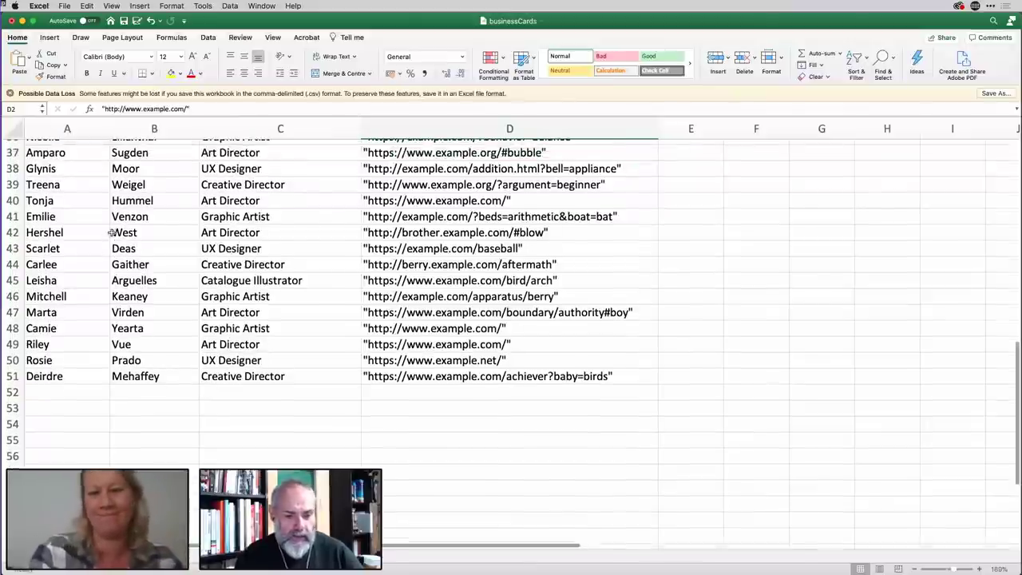
pyautogui.scroll(10, 112, 232)
pyautogui.scroll(9, 112, 231)
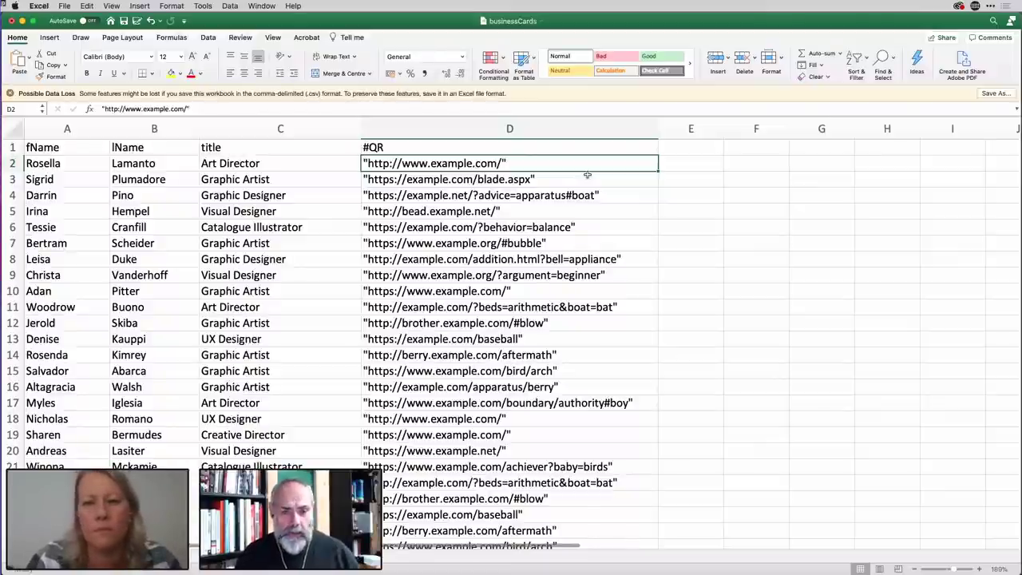
# Switch to InDesign, open the Data Merge utility and place it in the empty area beside the card.
pyautogui.press('super+Tab')
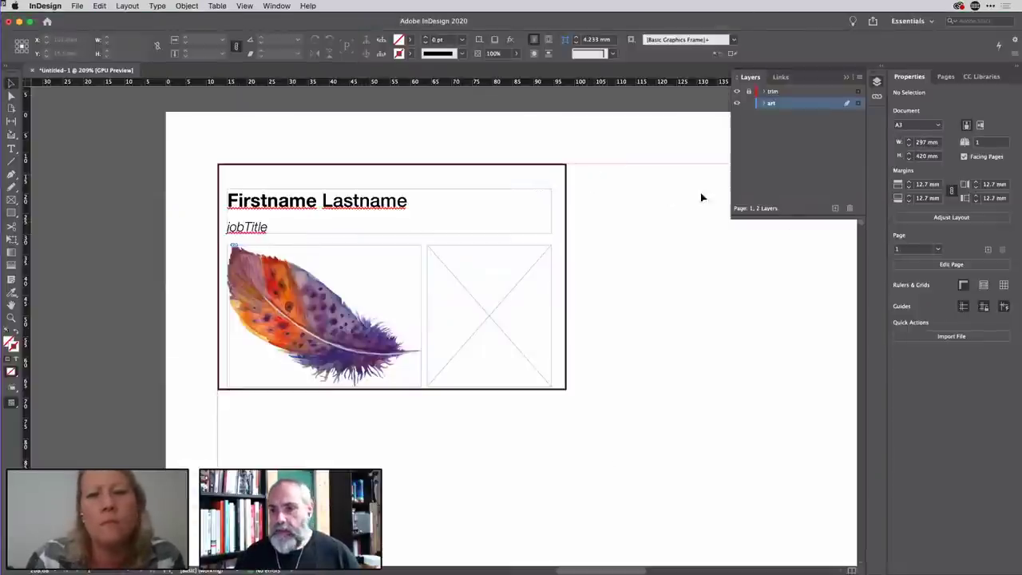
pyautogui.scroll(-2, 636, 241)
pyautogui.hscroll(3, 637, 241)
pyautogui.scroll(-2, 637, 241)
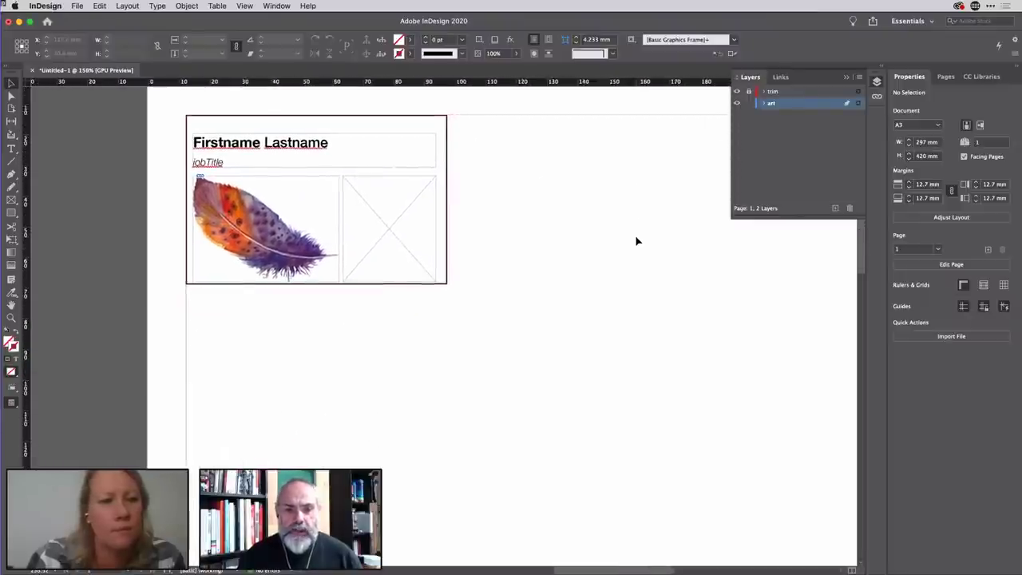
pyautogui.hscroll(1, 568, 199)
pyautogui.scroll(1, 374, 158)
pyautogui.scroll(3, 374, 159)
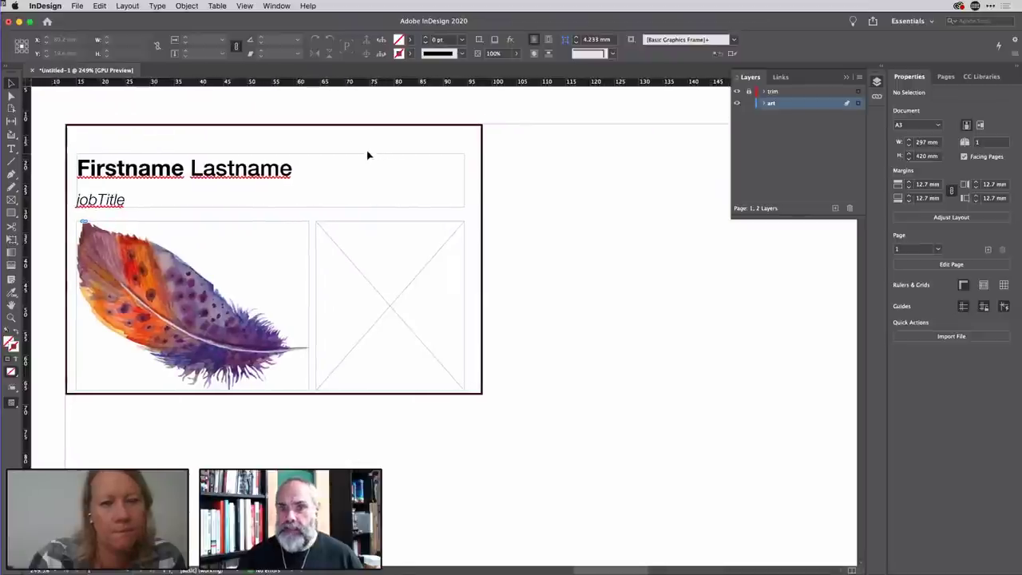
pyautogui.click(276, 5)
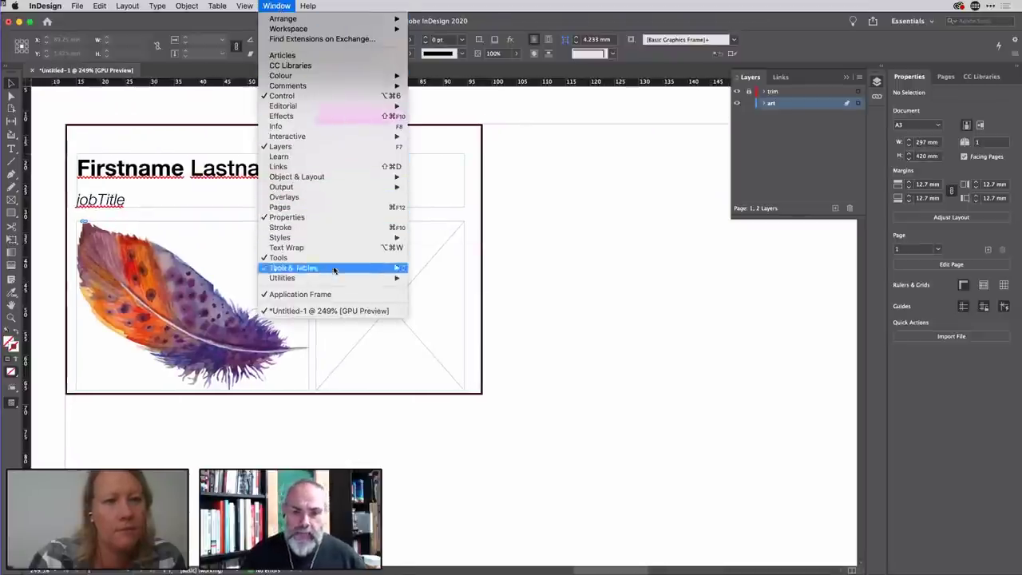
pyautogui.moveTo(335, 277)
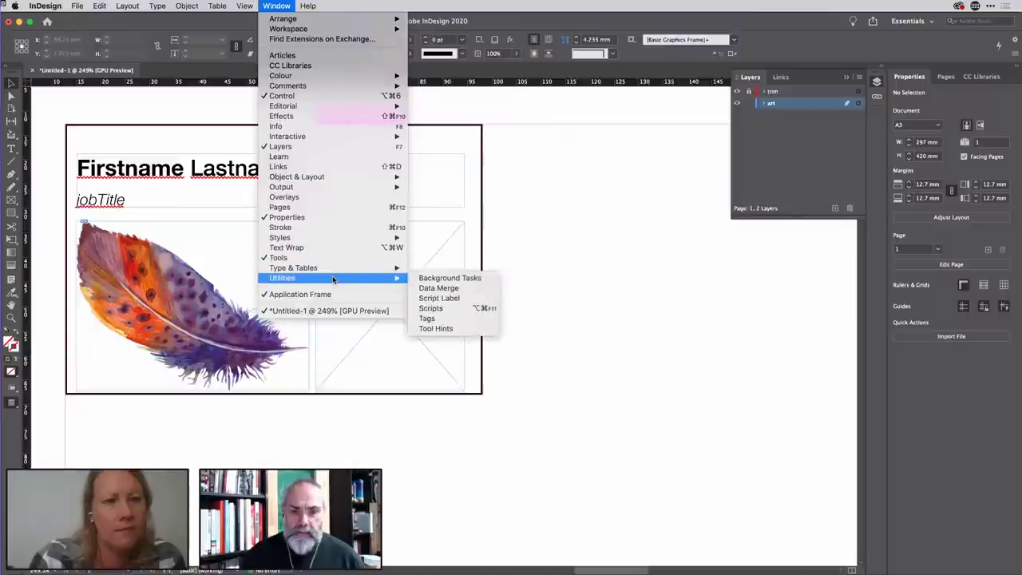
pyautogui.click(445, 288)
pyautogui.moveTo(405, 216); pyautogui.dragTo(573, 128)
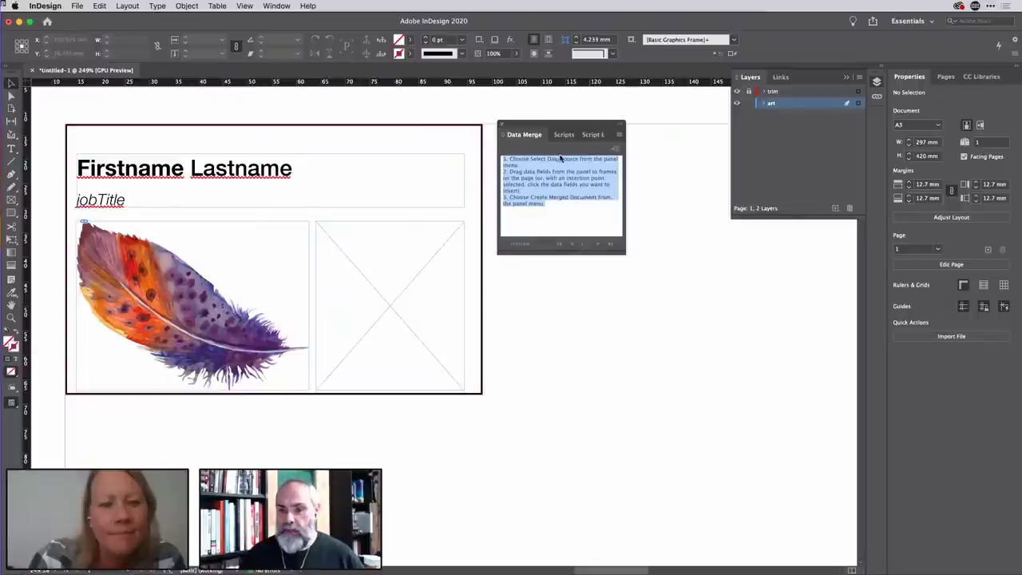
# Read the three Data Merge instructions on selecting a data source, placing data fields and creating the merged document.
pyautogui.moveTo(530, 167); pyautogui.dragTo(510, 158)
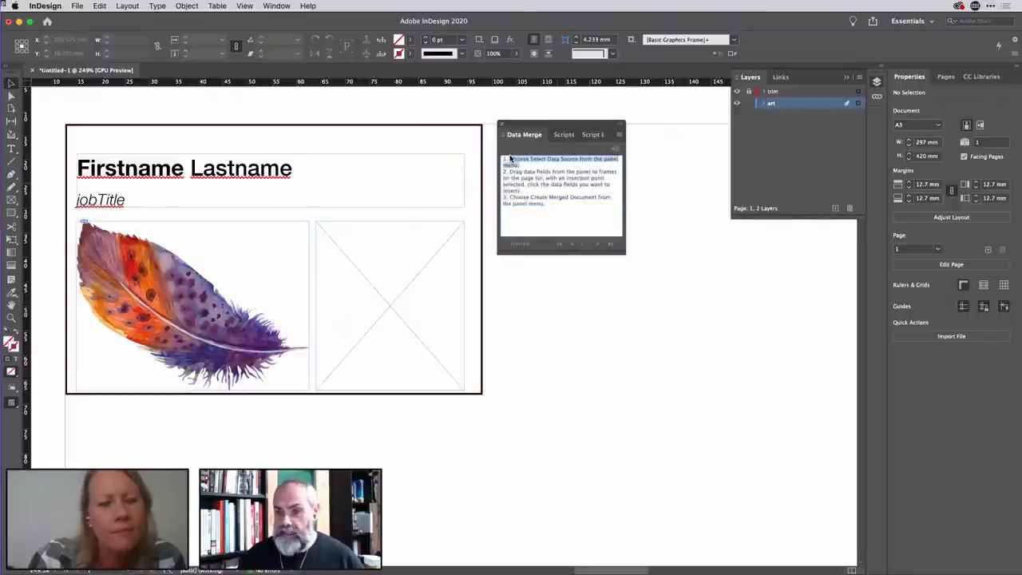
pyautogui.click(618, 134)
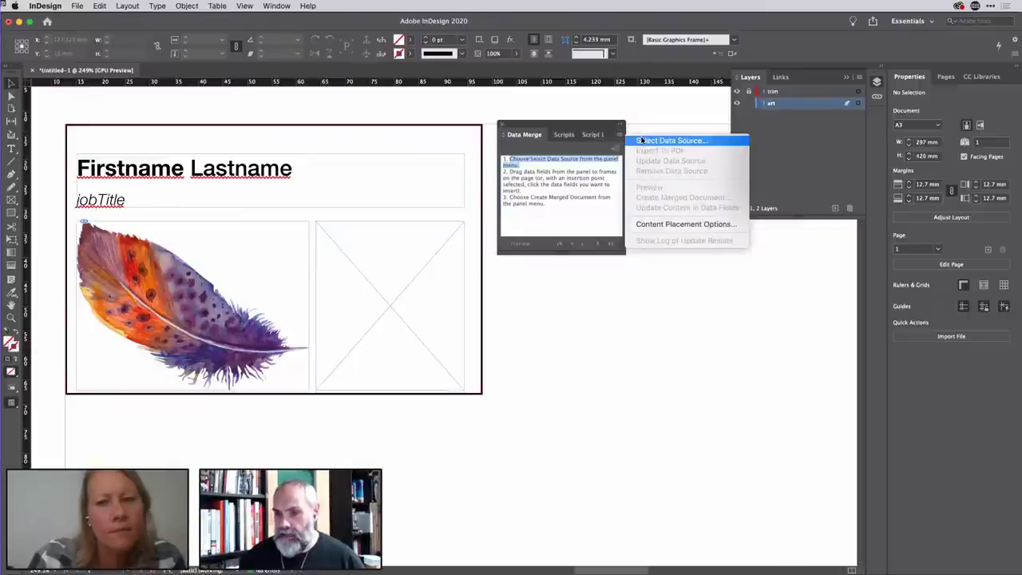
pyautogui.click(594, 129)
pyautogui.moveTo(522, 191); pyautogui.dragTo(505, 170)
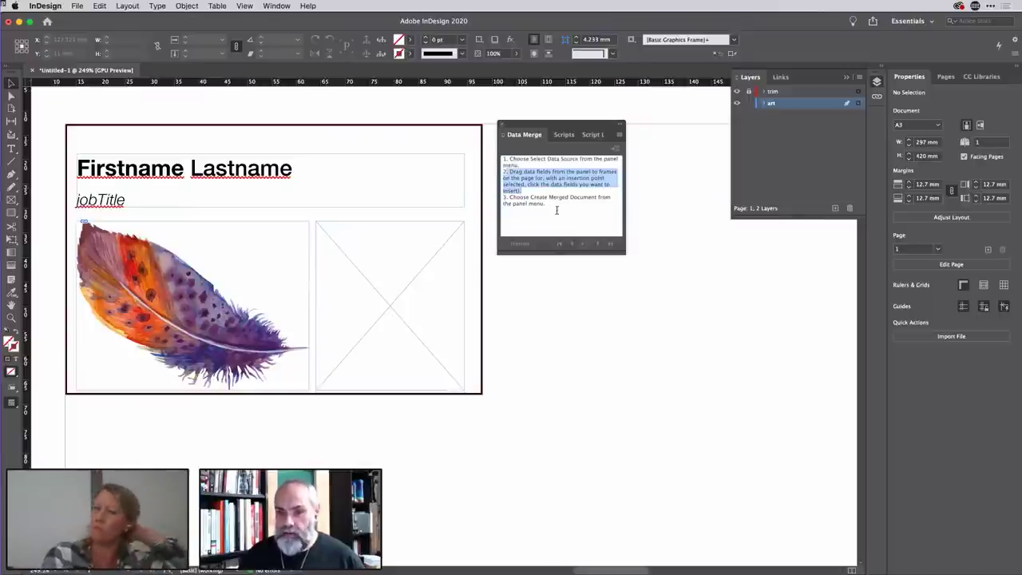
pyautogui.moveTo(545, 204); pyautogui.dragTo(513, 203)
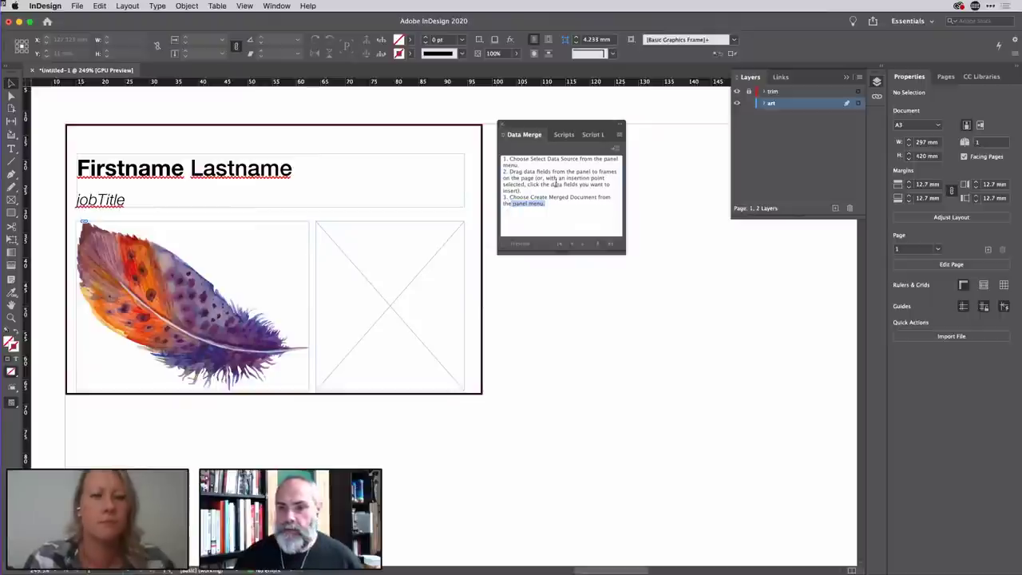
# Load businessCards.csv from the Desktop's DataMerges folder as the merge data source, previewing its contents before opening it.
pyautogui.click(619, 134)
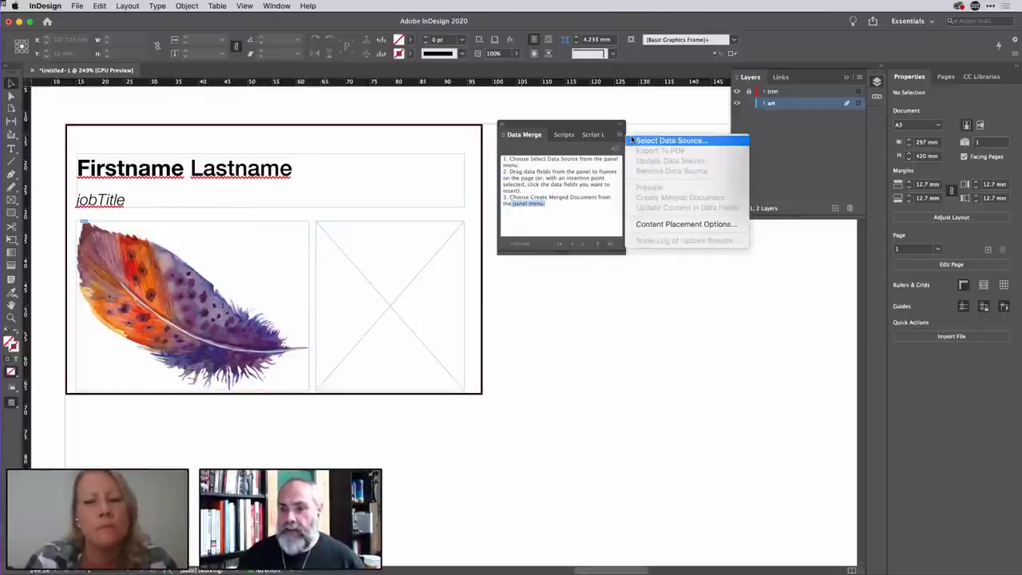
pyautogui.click(634, 140)
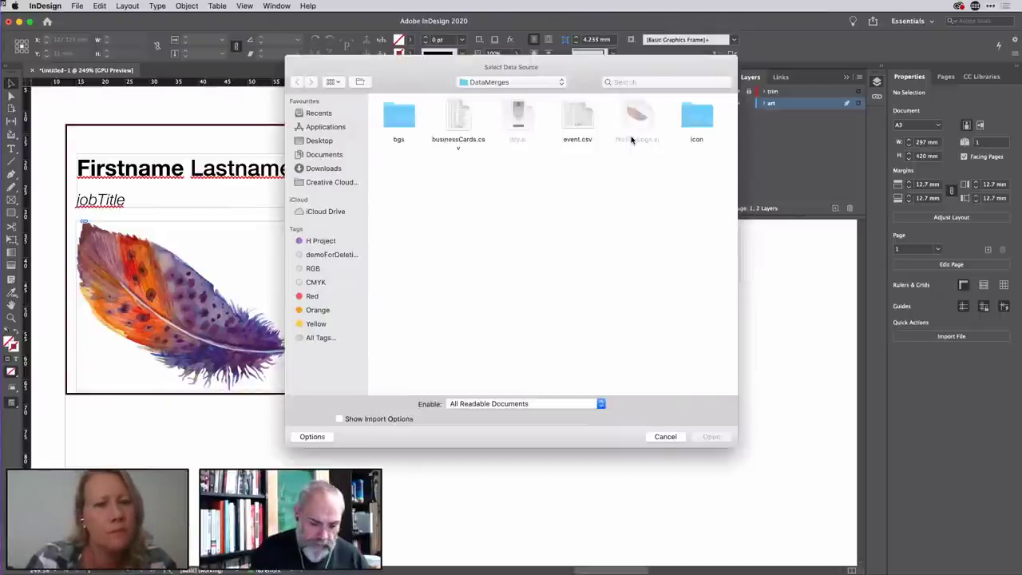
pyautogui.press('cmd+Up')
pyautogui.click(386, 115)
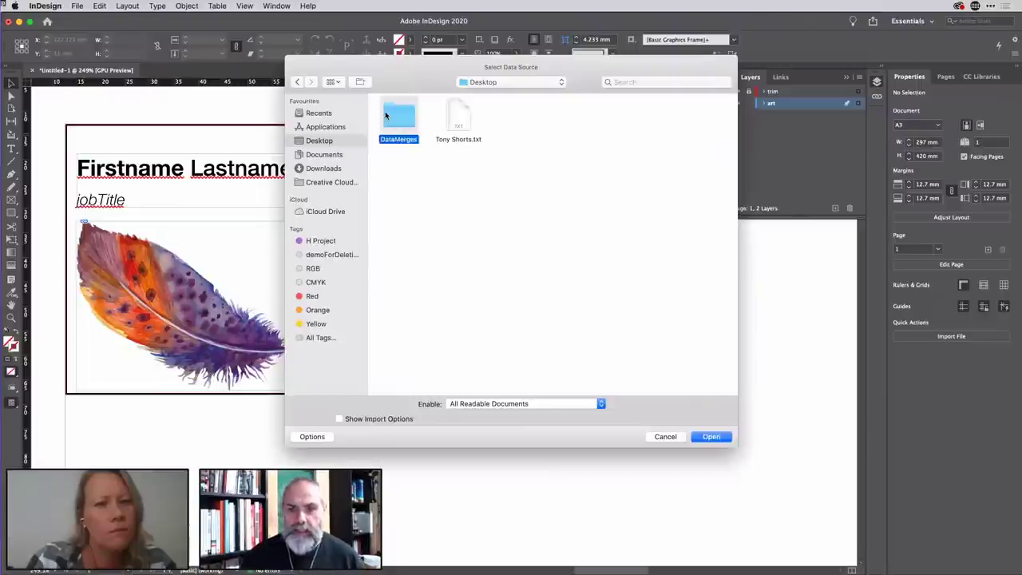
pyautogui.doubleClick(386, 116)
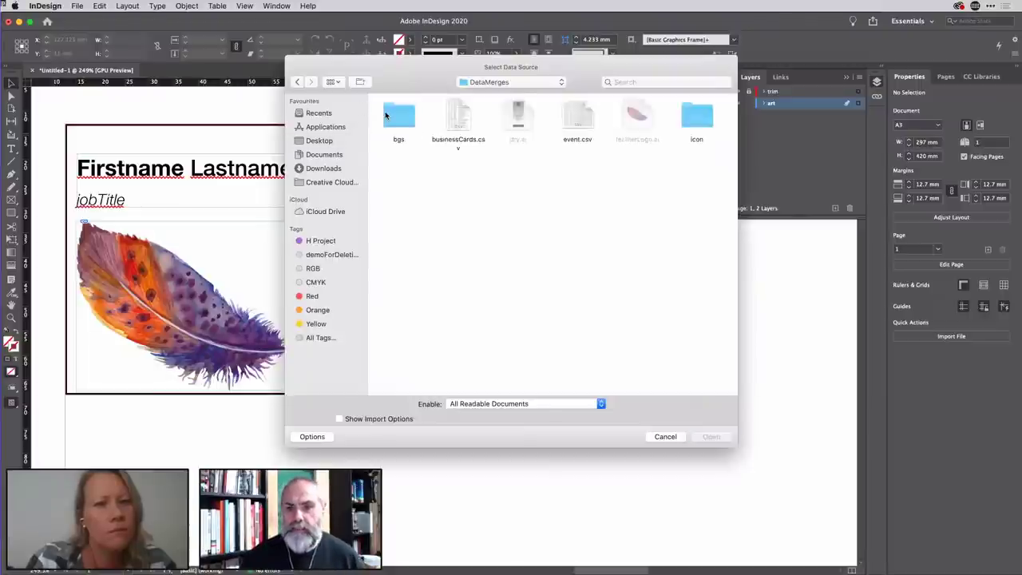
pyautogui.click(460, 121)
pyautogui.press('space')
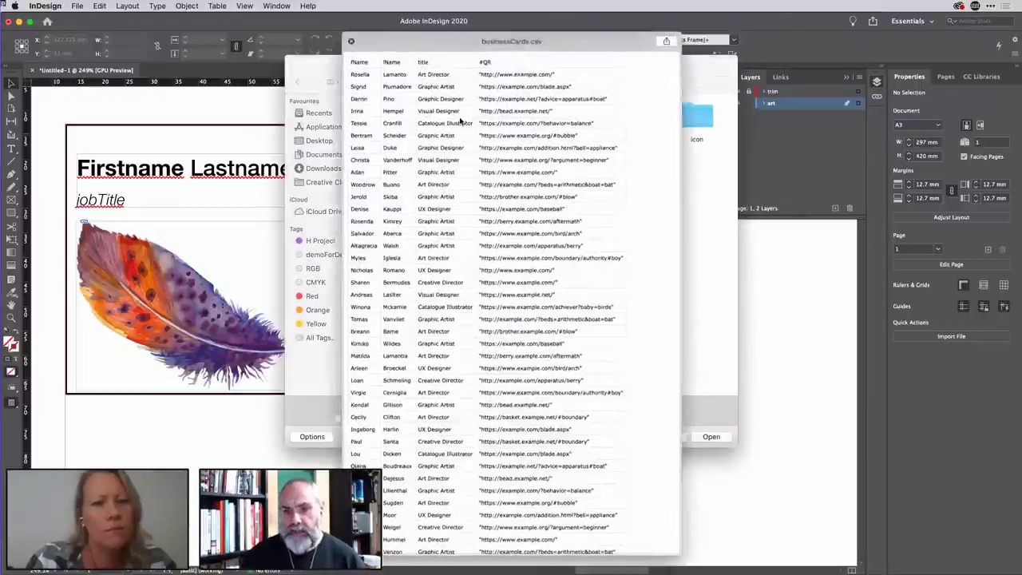
pyautogui.press('space')
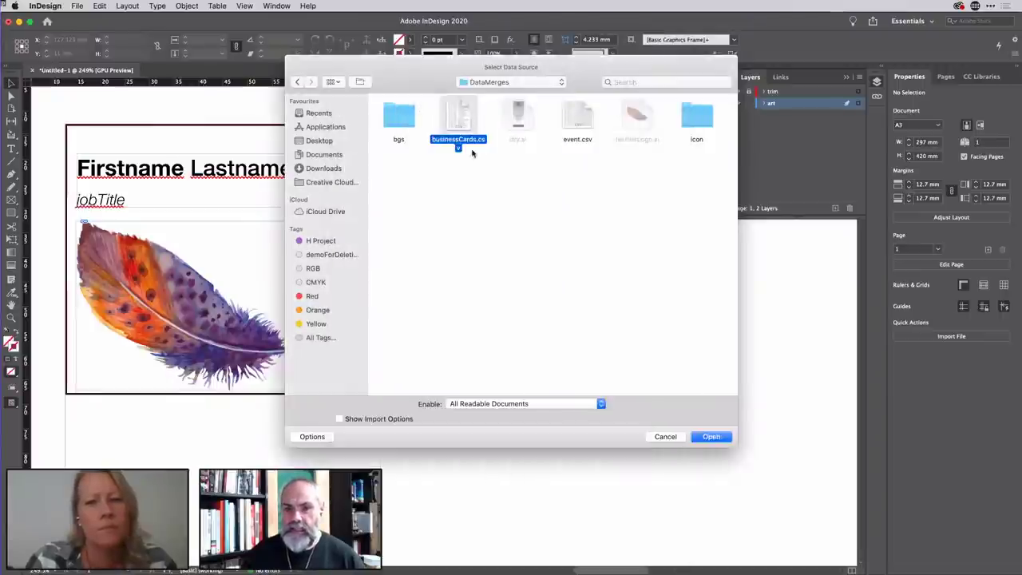
pyautogui.click(712, 437)
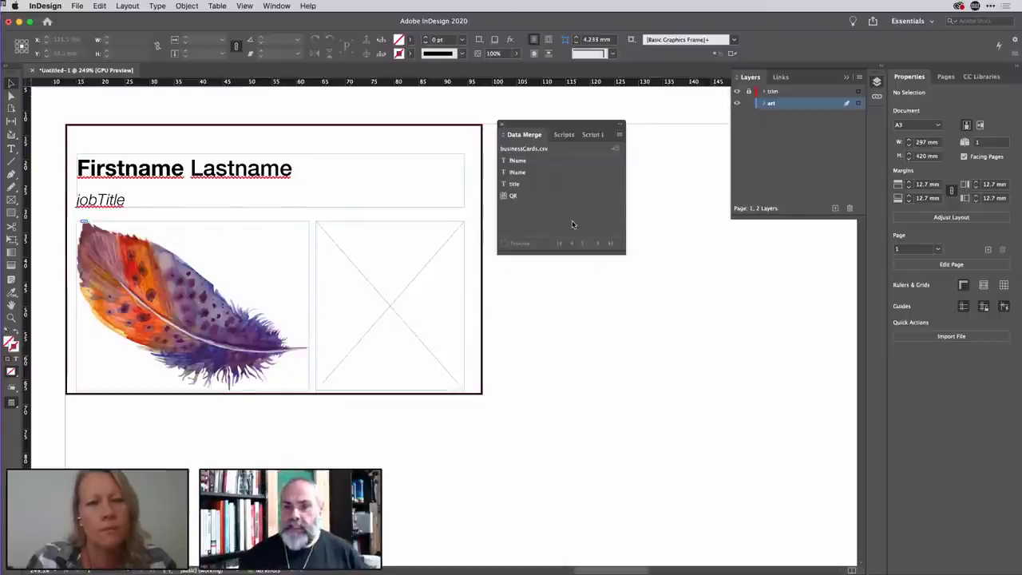
# Examine the fName, lName, title and QR data fields and their text or QR code type.
pyautogui.click(515, 162)
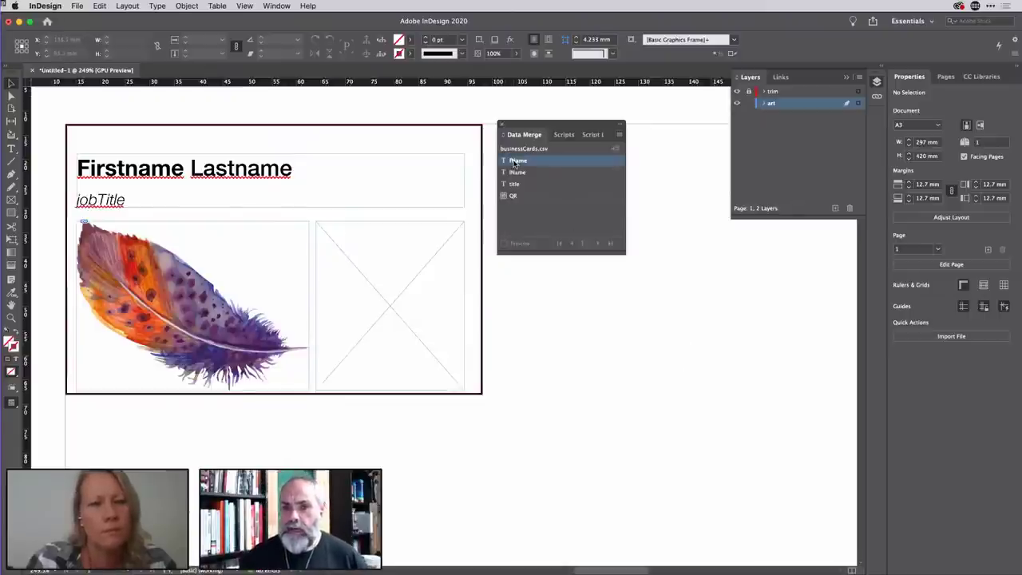
pyautogui.click(517, 172)
pyautogui.click(518, 161)
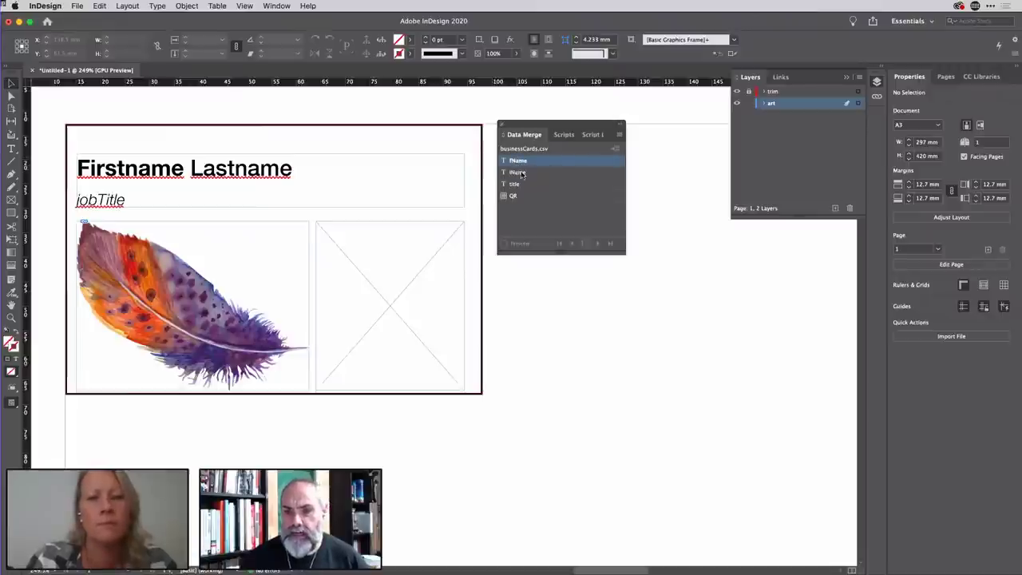
pyautogui.click(517, 173)
pyautogui.click(516, 184)
pyautogui.click(516, 197)
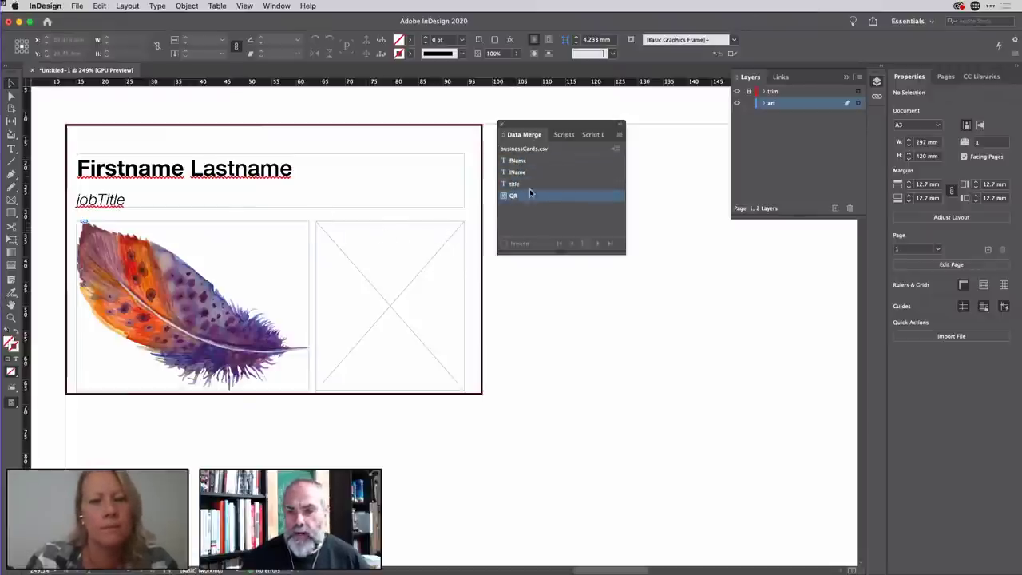
# Assign the QR field to the empty graphic frame and replace the jobTitle placeholder with the title field.
pyautogui.click(424, 246)
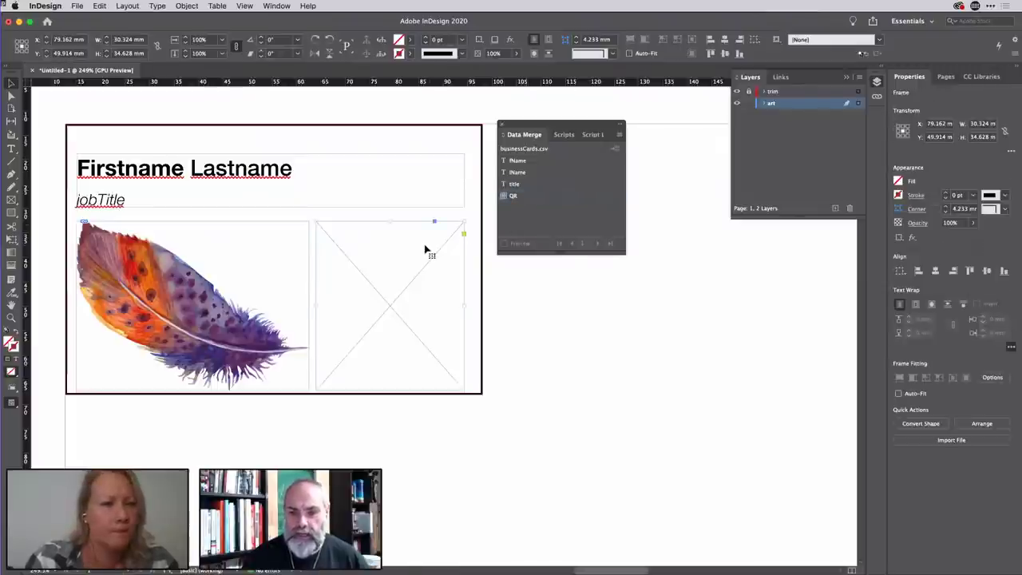
pyautogui.click(524, 197)
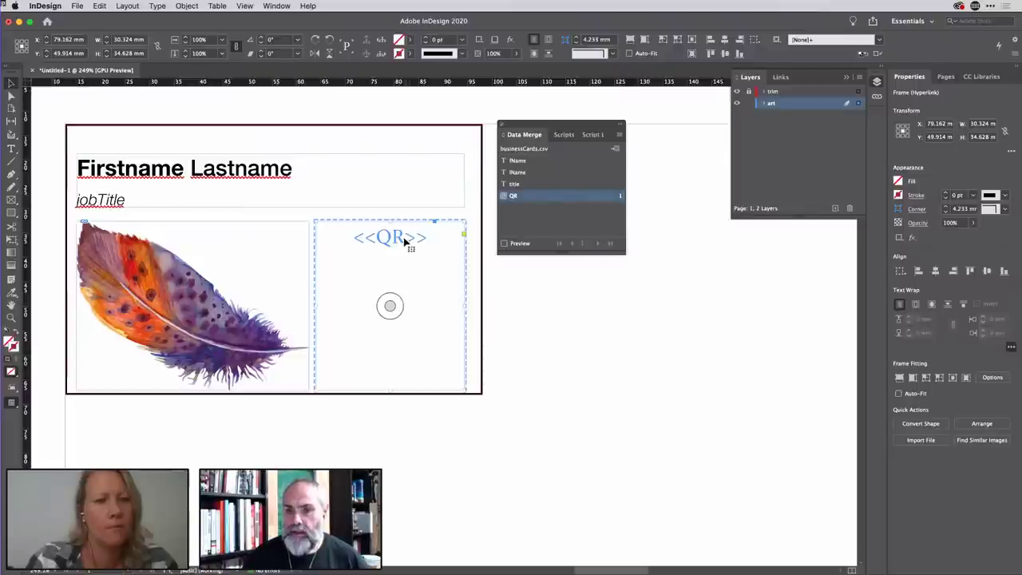
pyautogui.doubleClick(121, 204)
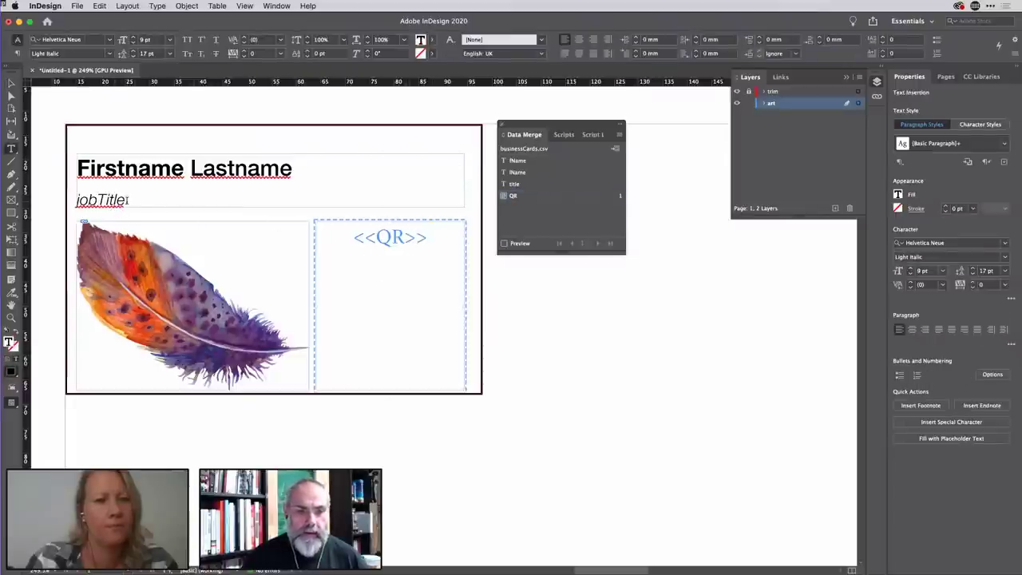
pyautogui.moveTo(126, 200); pyautogui.dragTo(76, 201)
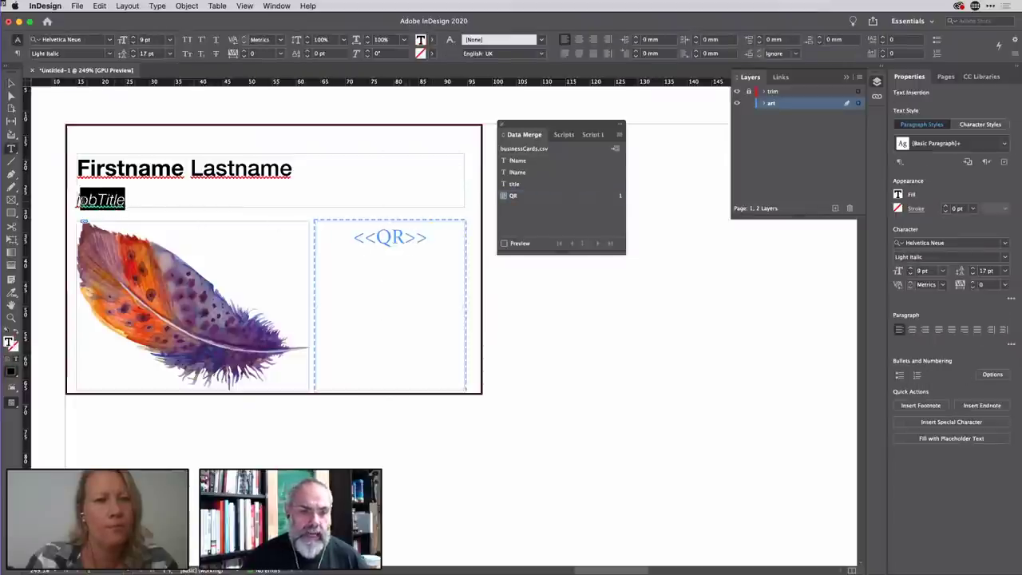
pyautogui.click(518, 184)
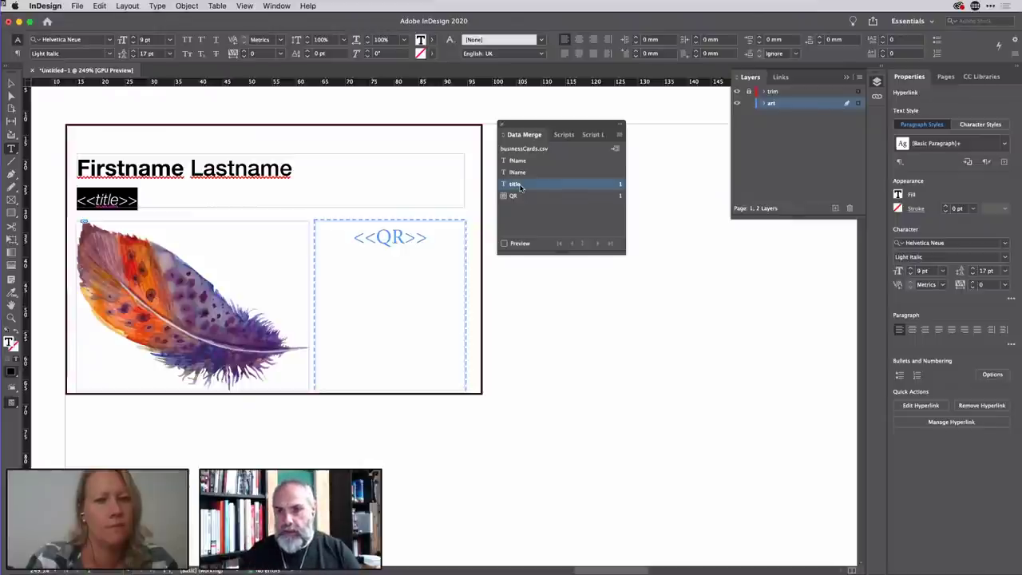
# Replace the Lastname and Firstname placeholders with the lName and fName fields, and preview the merged card.
pyautogui.doubleClick(247, 166)
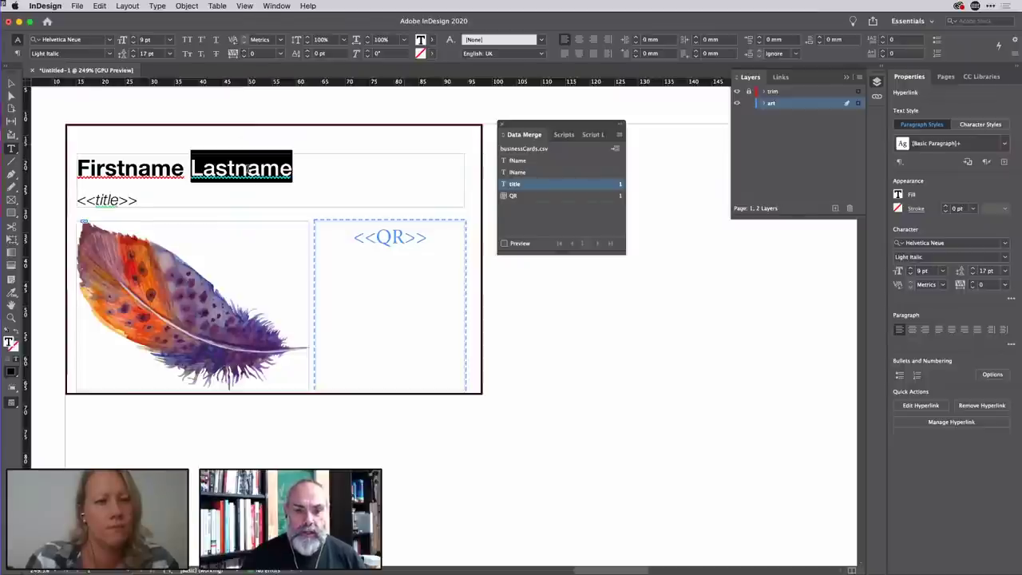
pyautogui.click(519, 173)
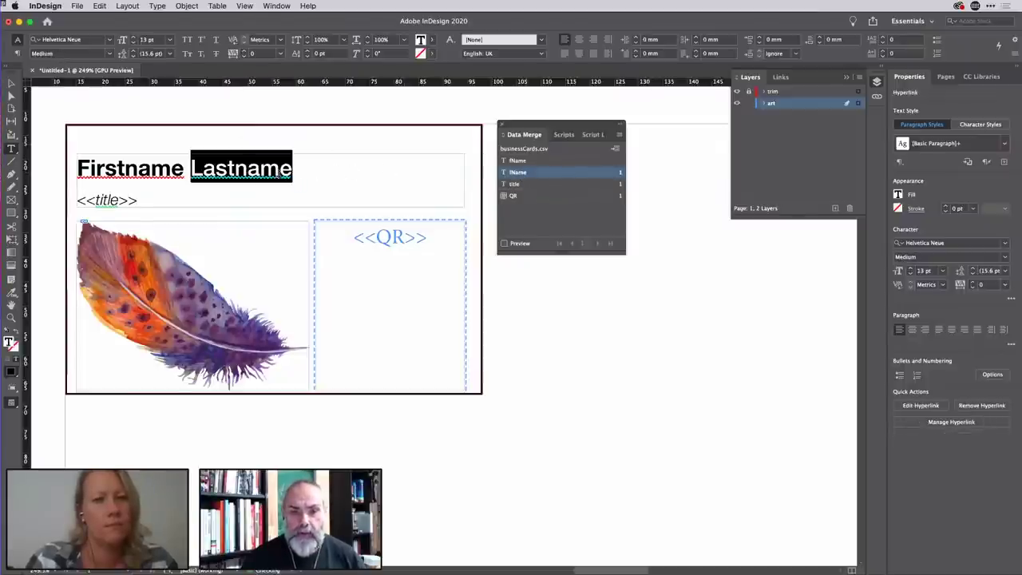
pyautogui.moveTo(278, 169); pyautogui.dragTo(279, 170)
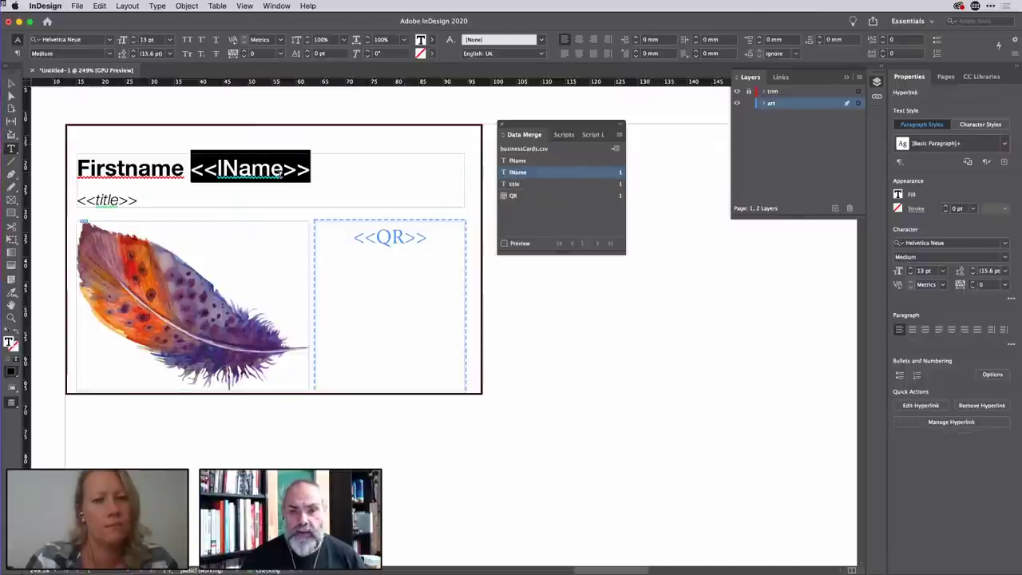
pyautogui.doubleClick(112, 164)
pyautogui.click(534, 162)
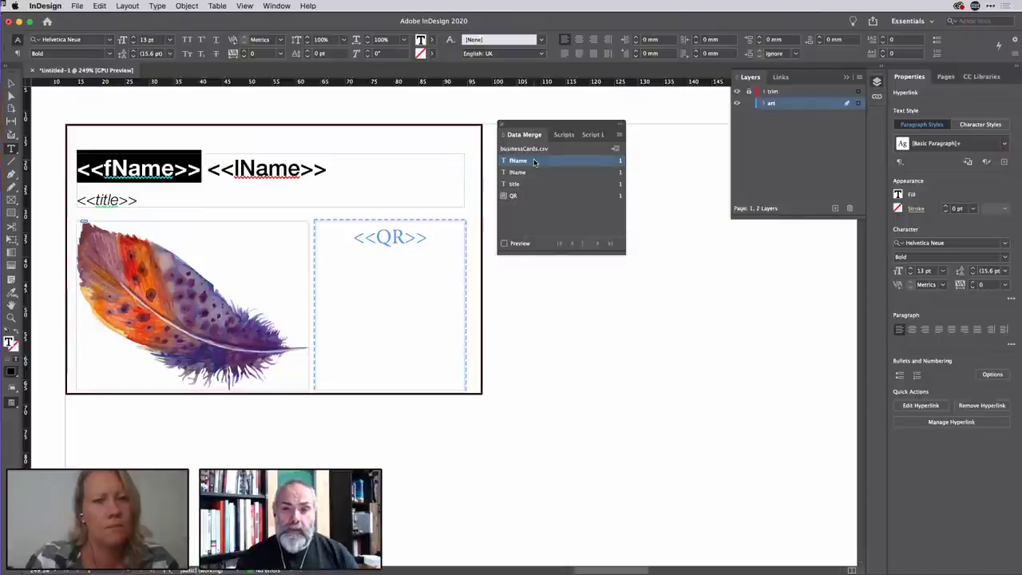
pyautogui.click(515, 243)
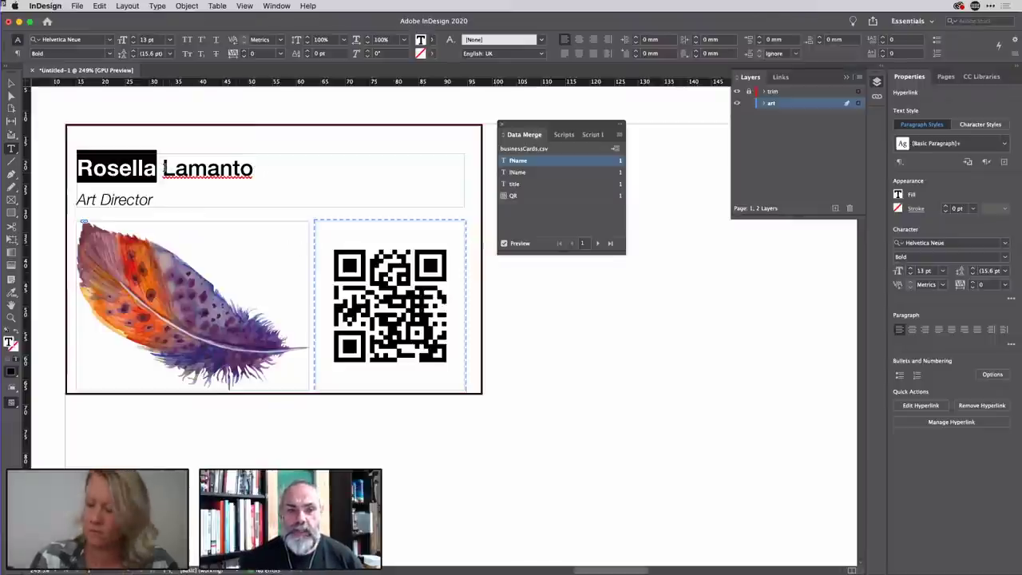
# Check the merged first and last name fields, preview the card for records 1 through 12, and return to the first record.
pyautogui.moveTo(163, 168); pyautogui.dragTo(252, 168)
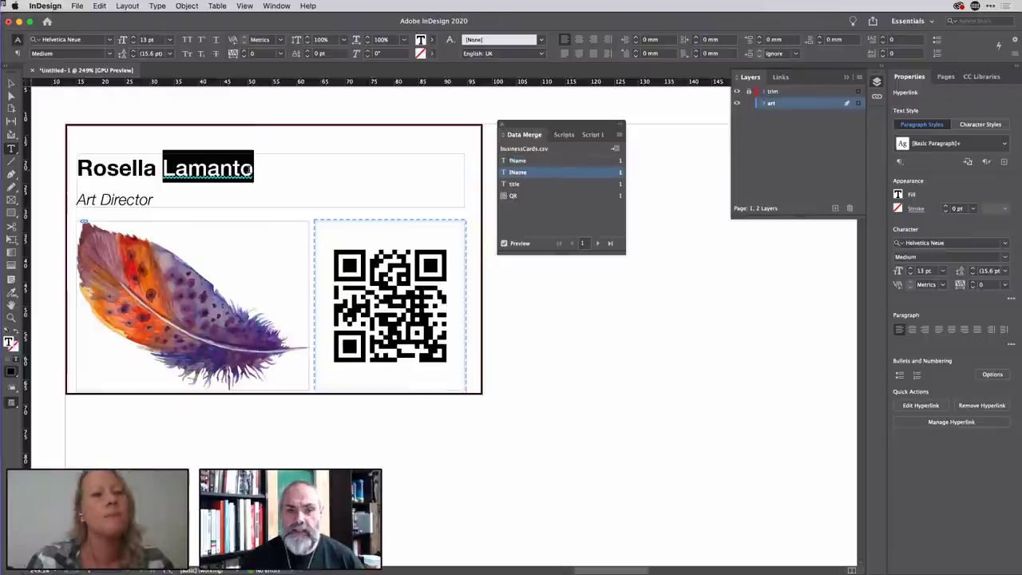
pyautogui.click(287, 168)
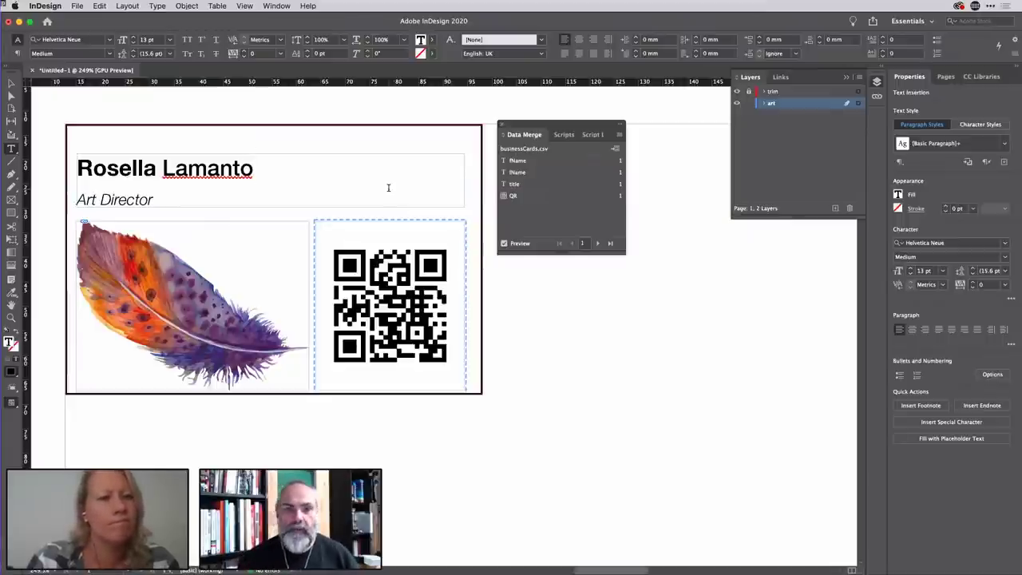
pyautogui.click(599, 243)
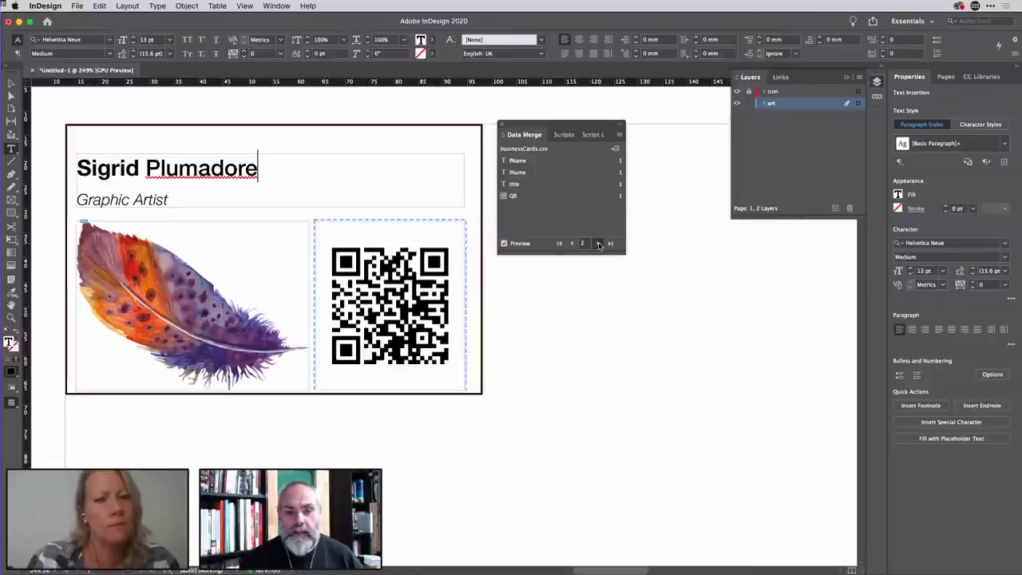
pyautogui.click(598, 244)
pyautogui.click(599, 243)
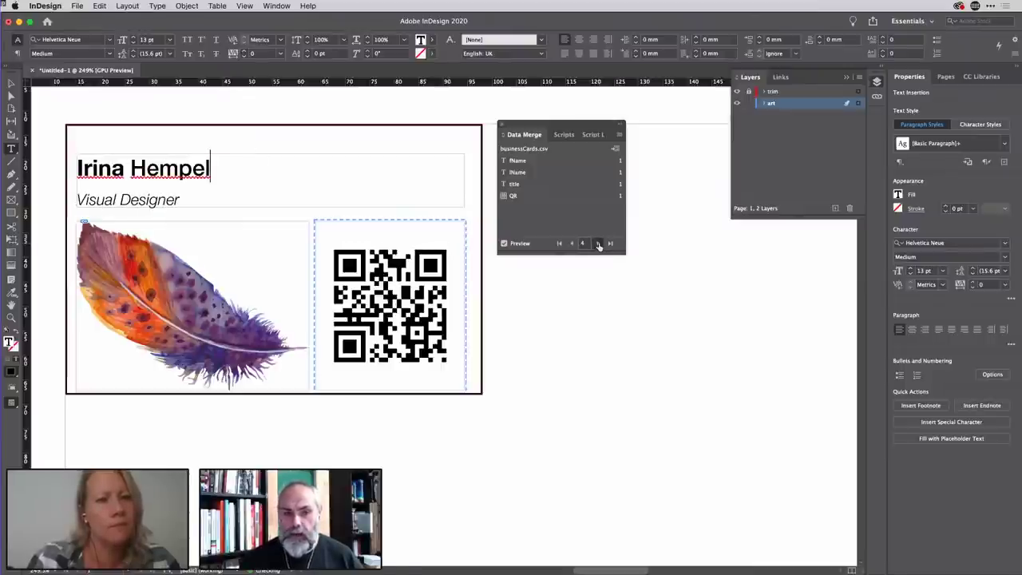
pyautogui.click(599, 244)
pyautogui.click(599, 243)
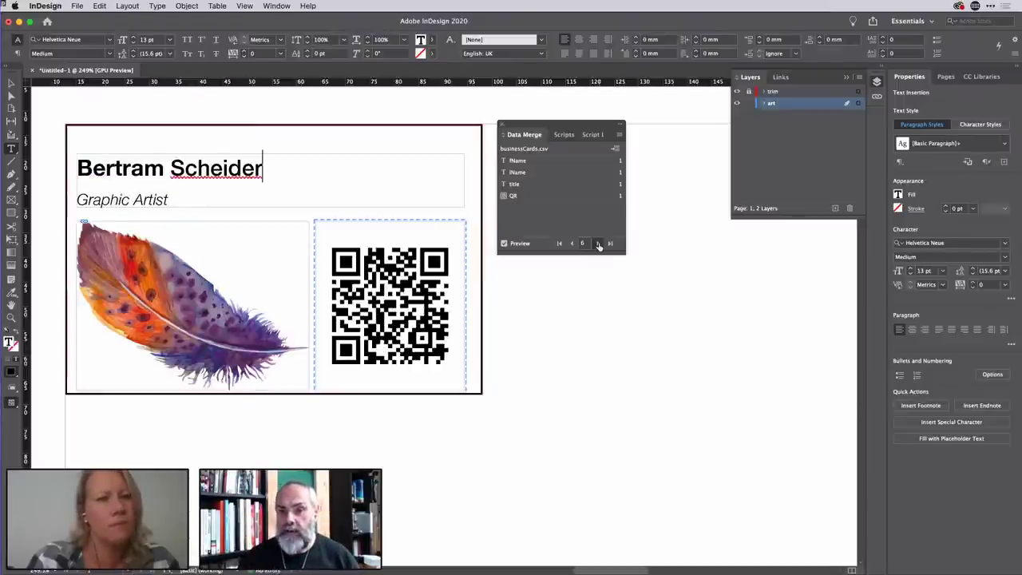
pyautogui.click(599, 243)
pyautogui.click(599, 244)
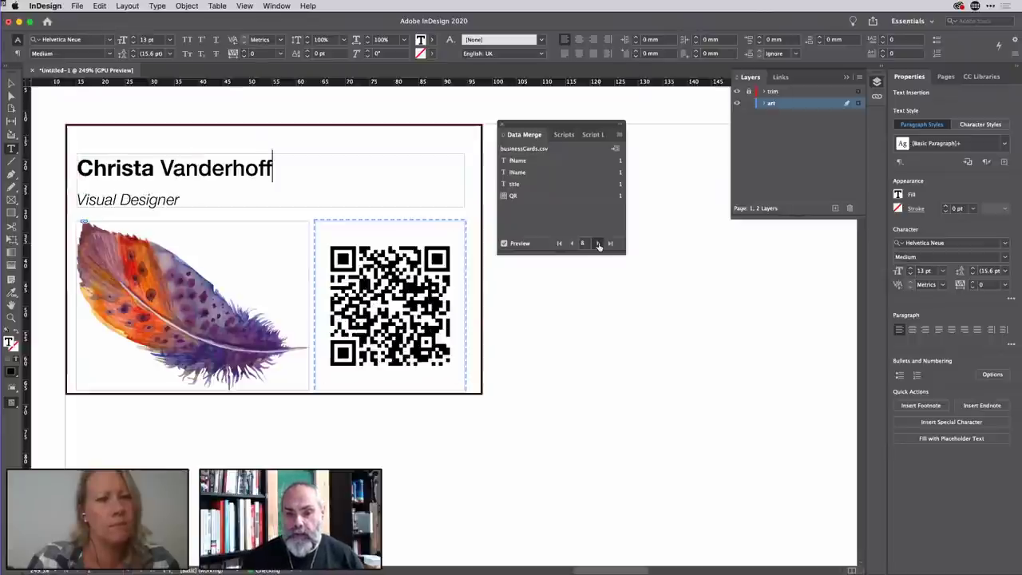
pyautogui.click(599, 244)
pyautogui.click(599, 244)
pyautogui.click(598, 243)
pyautogui.click(599, 243)
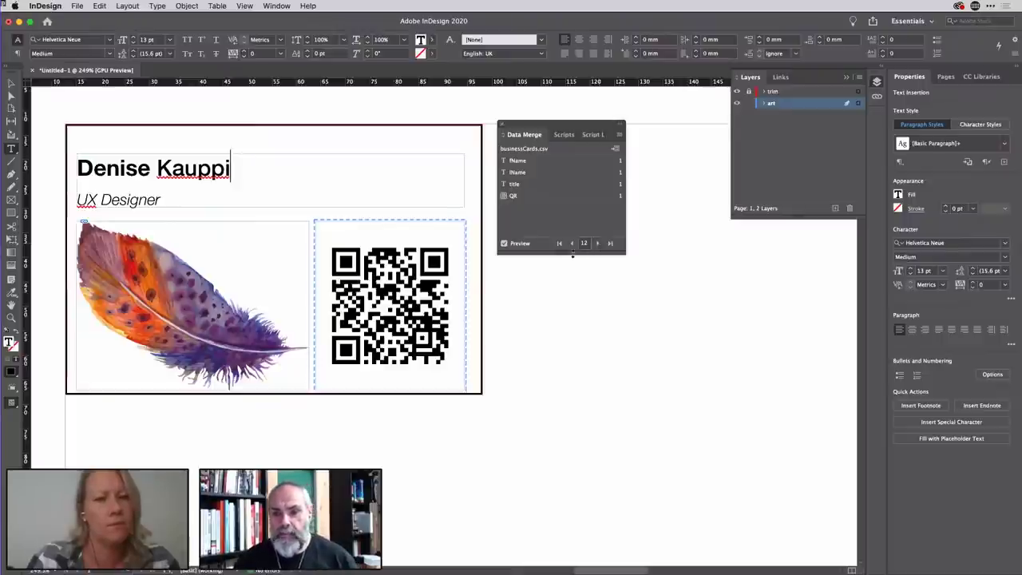
pyautogui.click(560, 243)
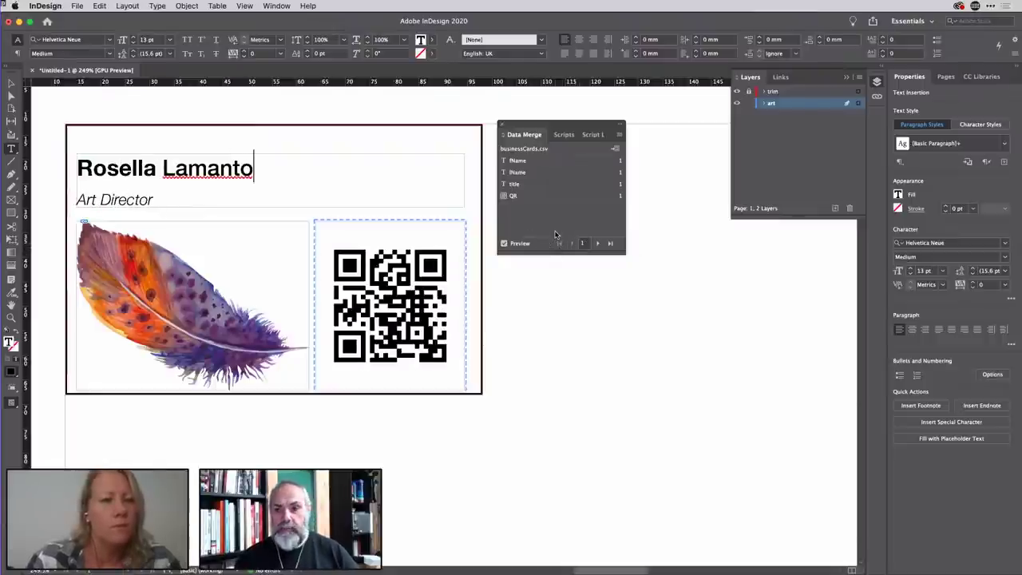
# Open the settings for creating a merged document and move the dialog up, away from the middle of the card.
pyautogui.click(618, 135)
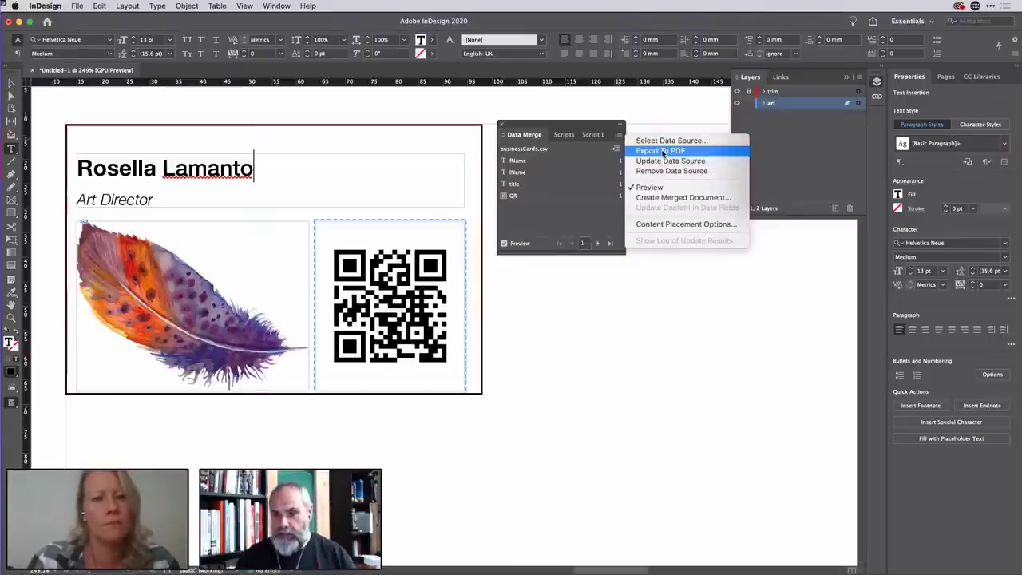
pyautogui.click(688, 201)
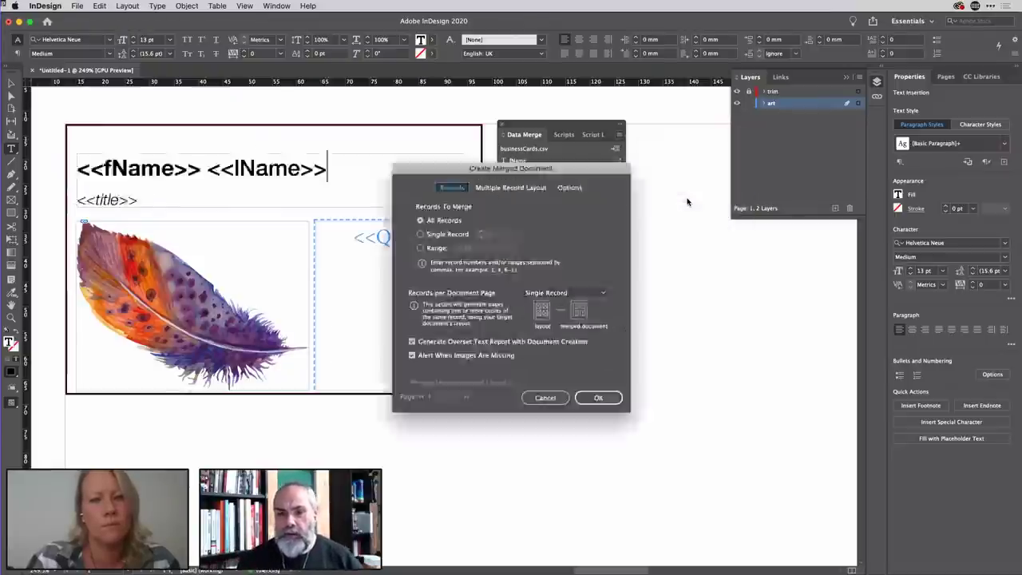
pyautogui.moveTo(566, 168); pyautogui.dragTo(608, 107)
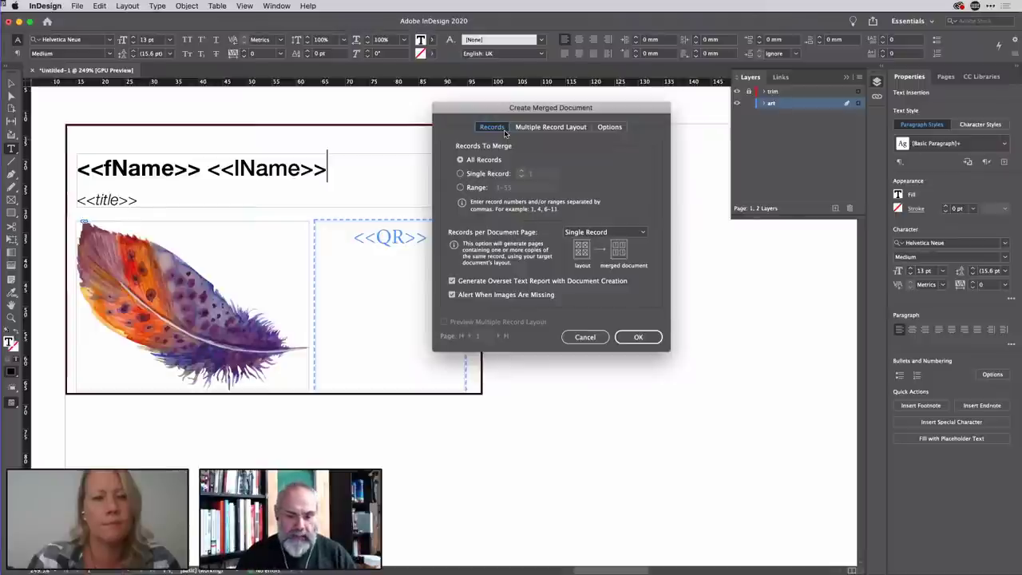
# Switch to Excel and examine the header row and individual record rows of the businessCards data.
pyautogui.press('super+Tab')
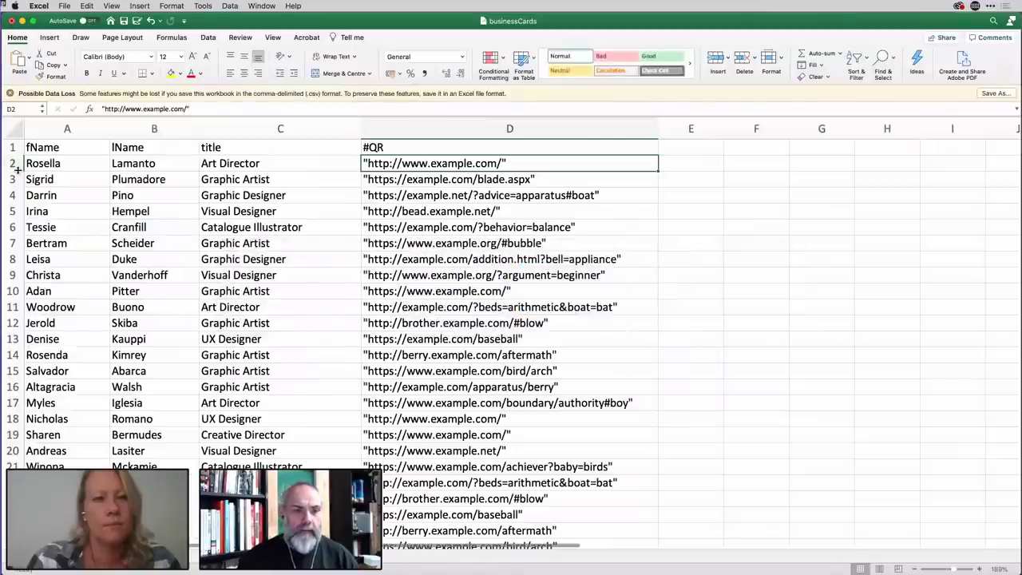
pyautogui.click(13, 164)
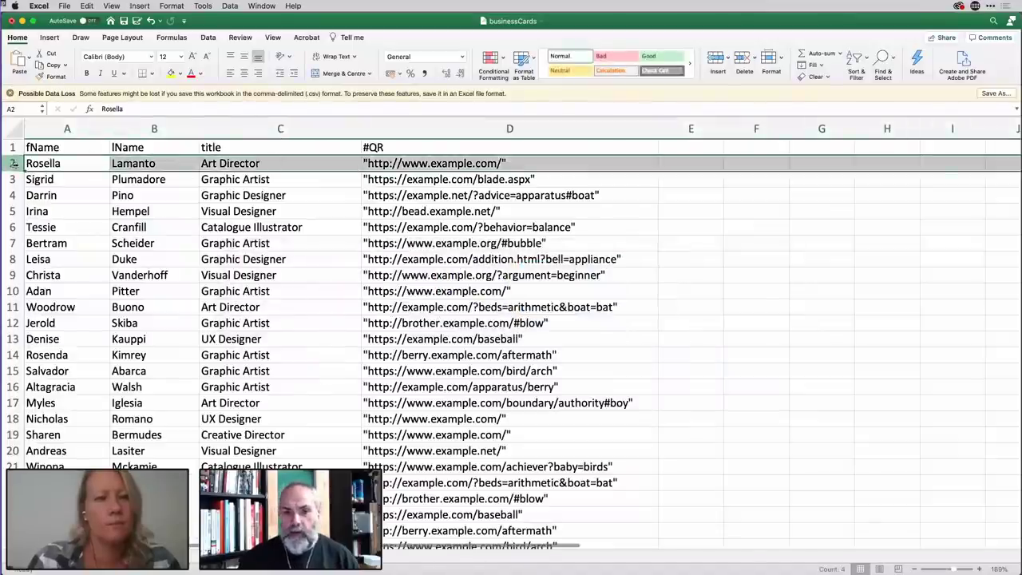
pyautogui.click(14, 179)
pyautogui.click(13, 195)
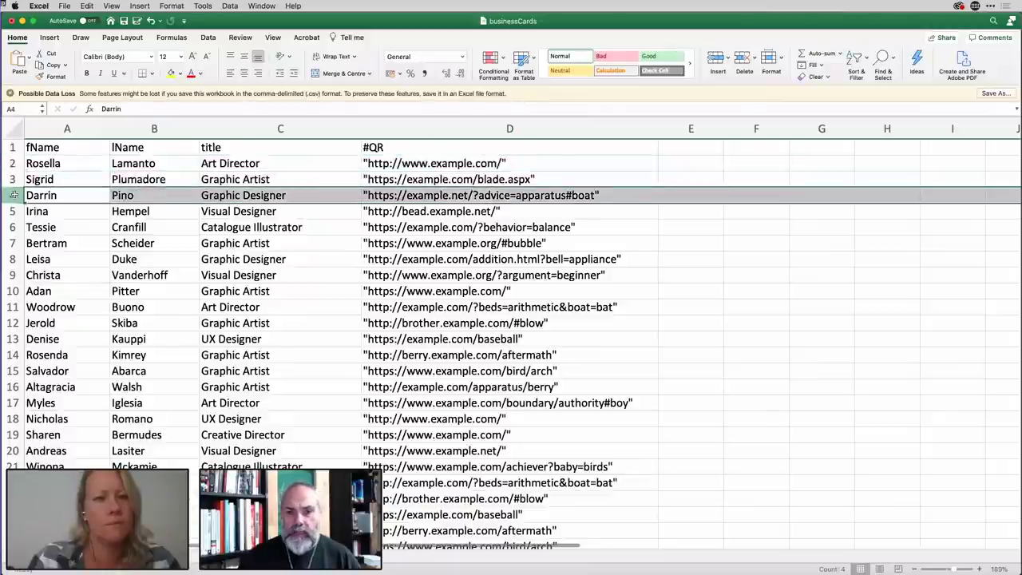
pyautogui.click(12, 147)
pyautogui.click(13, 228)
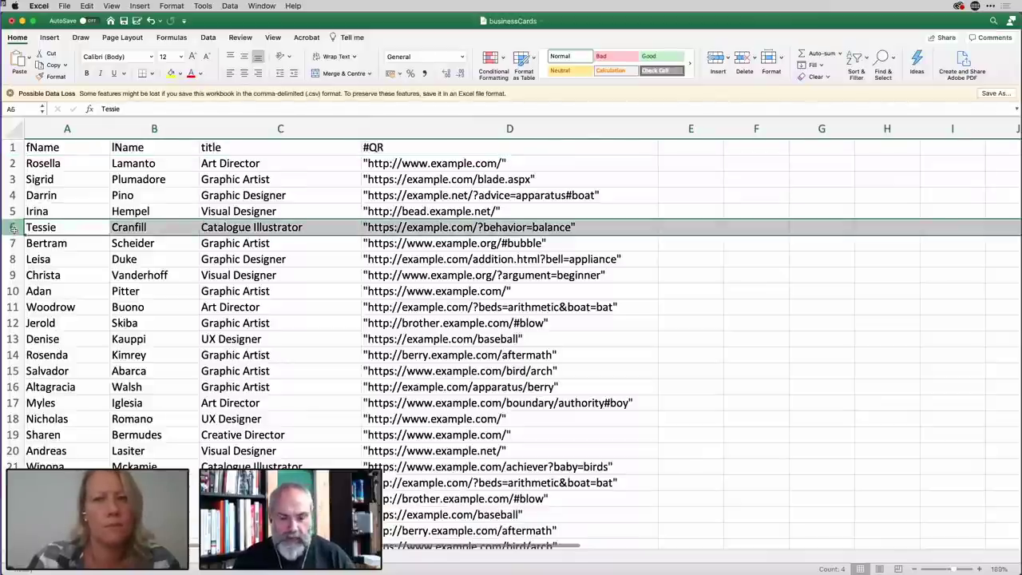
pyautogui.click(774, 228)
# Switch back to InDesign, set the records per document page to Multiple Records, and briefly preview the multiple record layout.
pyautogui.press('super+Tab')
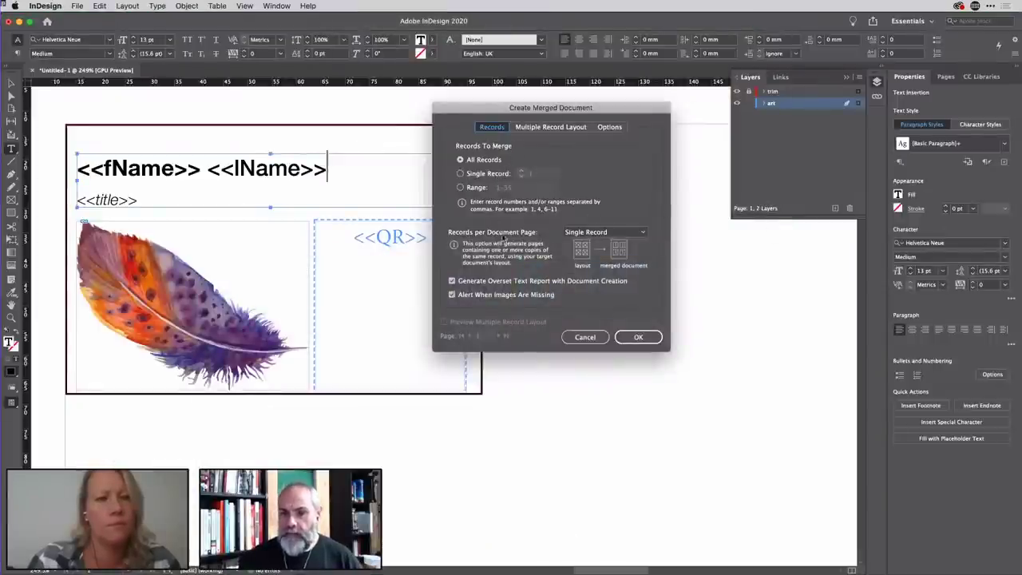
pyautogui.click(639, 233)
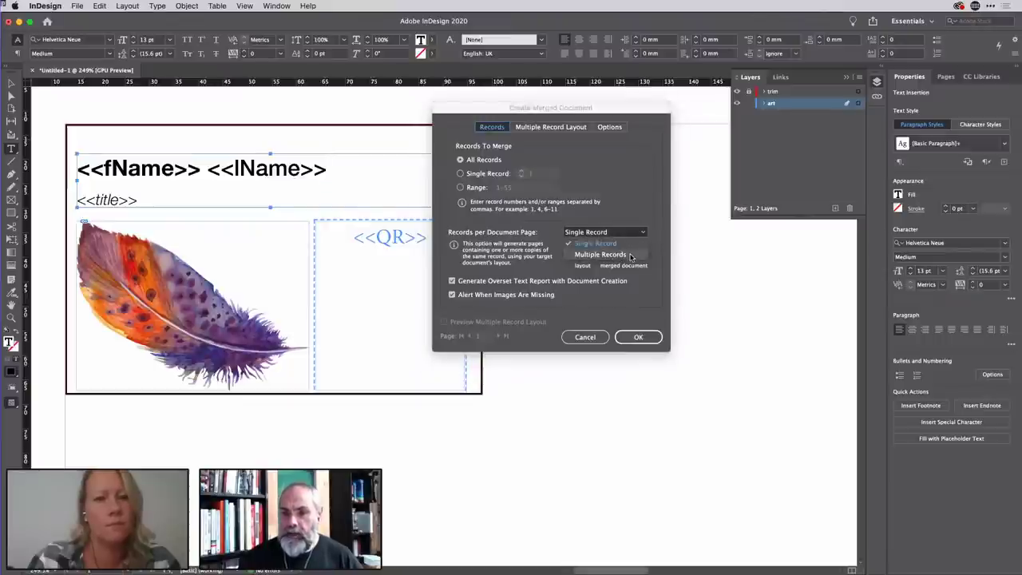
pyautogui.click(630, 254)
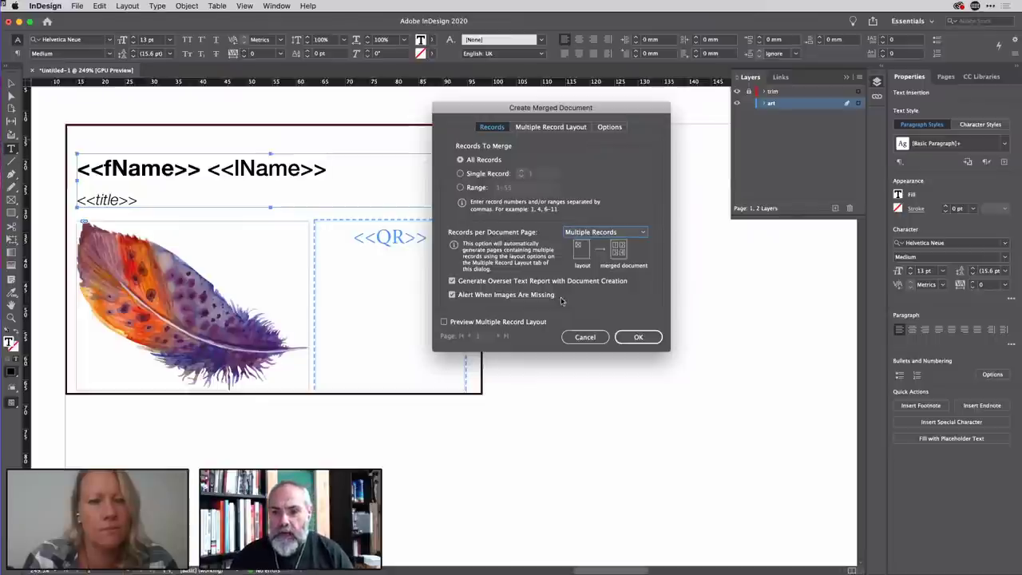
pyautogui.click(491, 323)
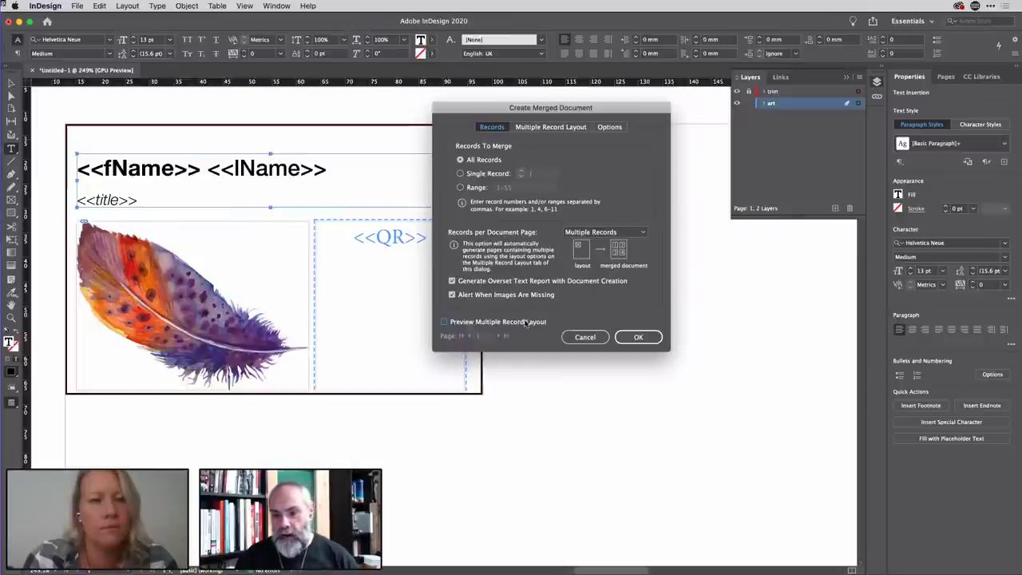
pyautogui.click(520, 321)
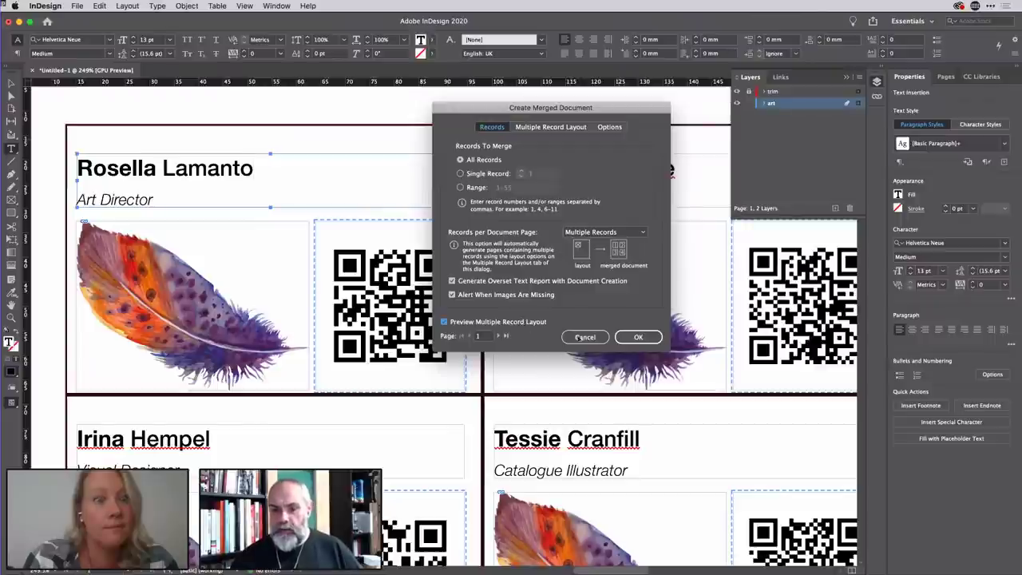
pyautogui.click(445, 322)
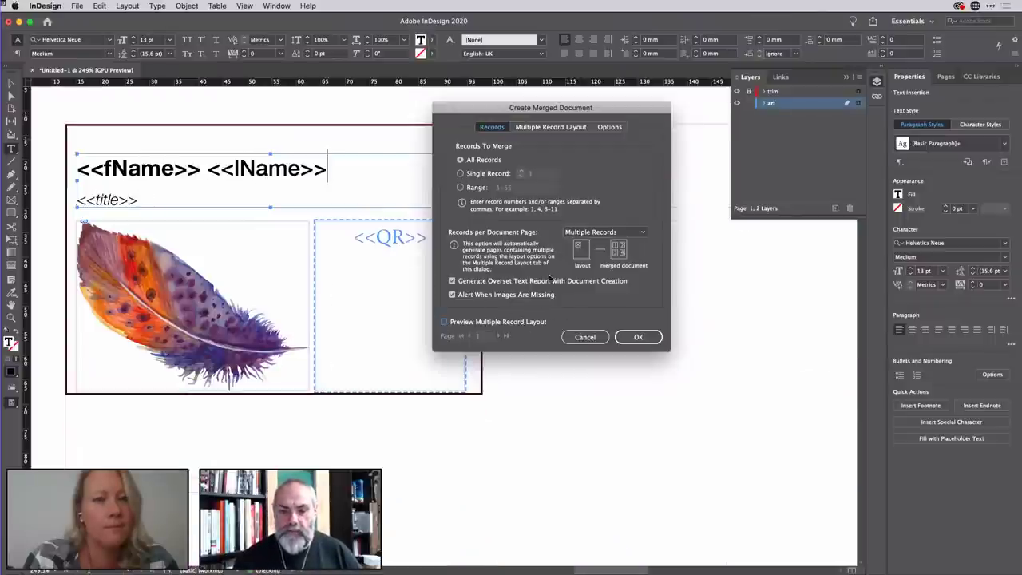
# Set all four margins of the multiple record layout to 10 mm and the spacing between columns to 9 mm.
pyautogui.click(560, 128)
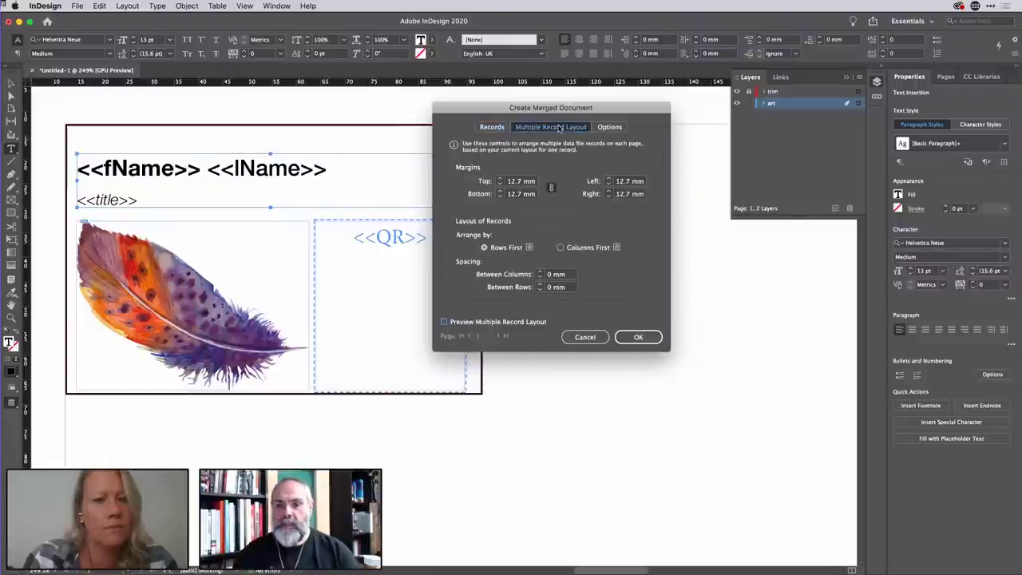
pyautogui.click(499, 184)
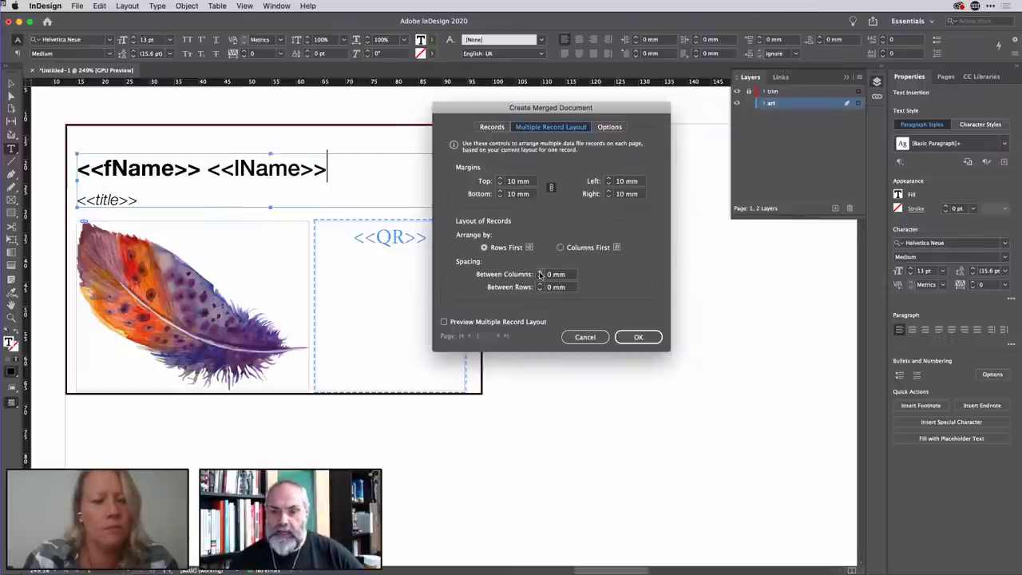
pyautogui.click(539, 272)
pyautogui.click(539, 273)
pyautogui.click(540, 272)
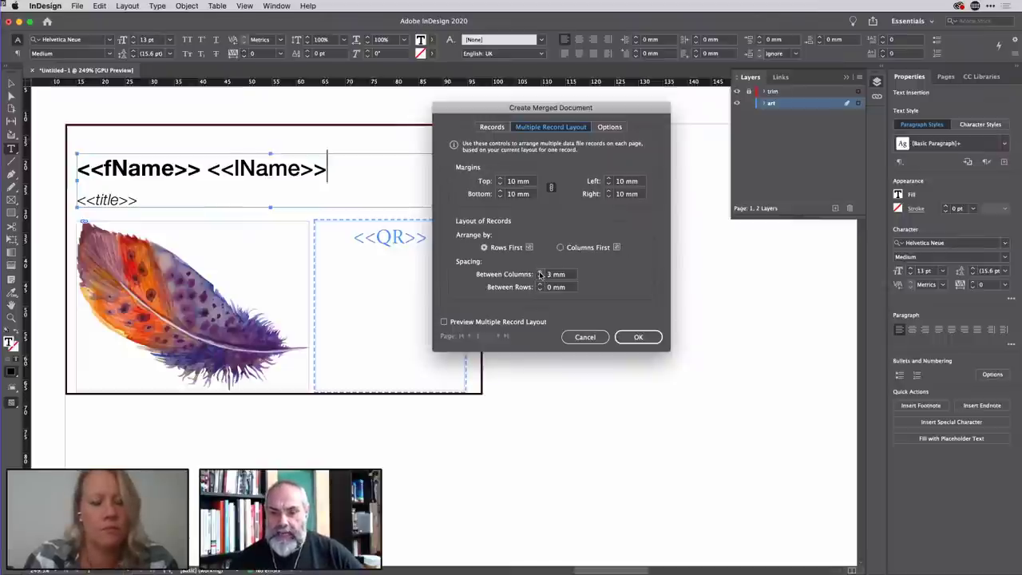
pyautogui.click(540, 272)
pyautogui.click(539, 272)
pyautogui.click(540, 272)
pyautogui.click(540, 273)
pyautogui.click(540, 273)
pyautogui.click(540, 272)
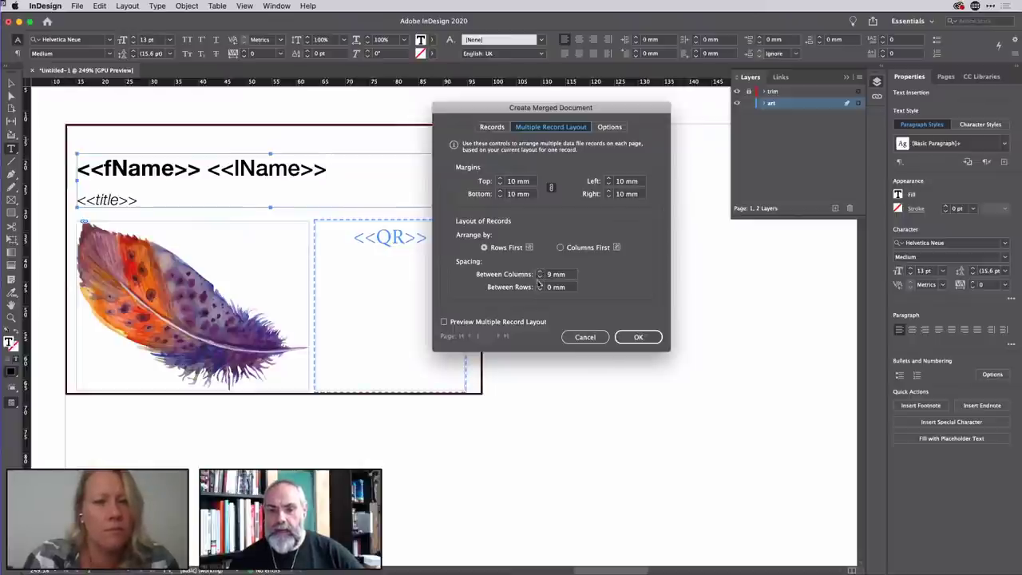
# Set the spacing between rows to 9 mm and check the multiple record layout in a brief preview.
pyautogui.click(539, 285)
pyautogui.click(540, 285)
pyautogui.click(539, 284)
pyautogui.click(540, 285)
pyautogui.click(540, 285)
pyautogui.click(540, 285)
pyautogui.click(540, 285)
pyautogui.click(540, 285)
pyautogui.click(540, 285)
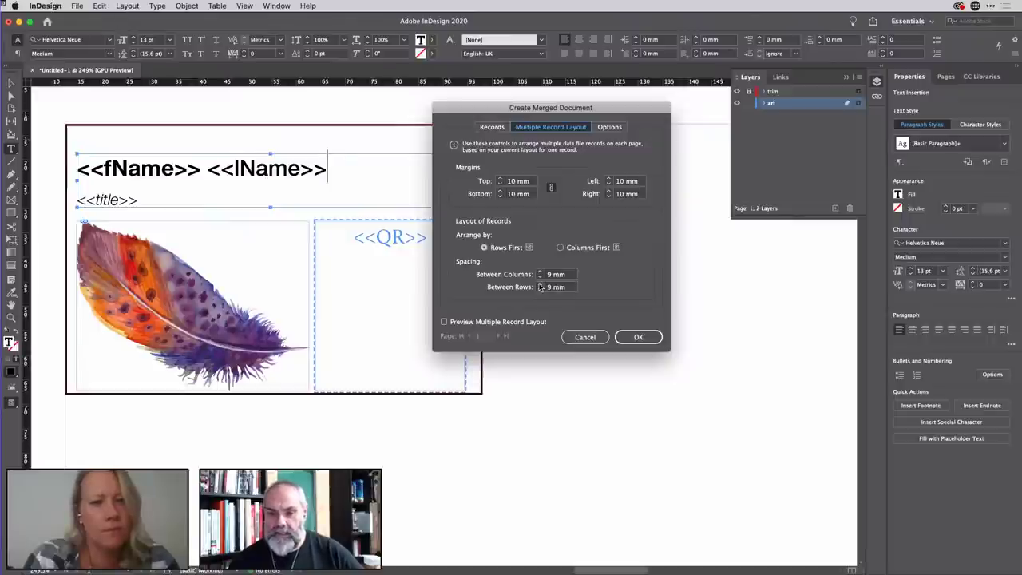
pyautogui.click(521, 325)
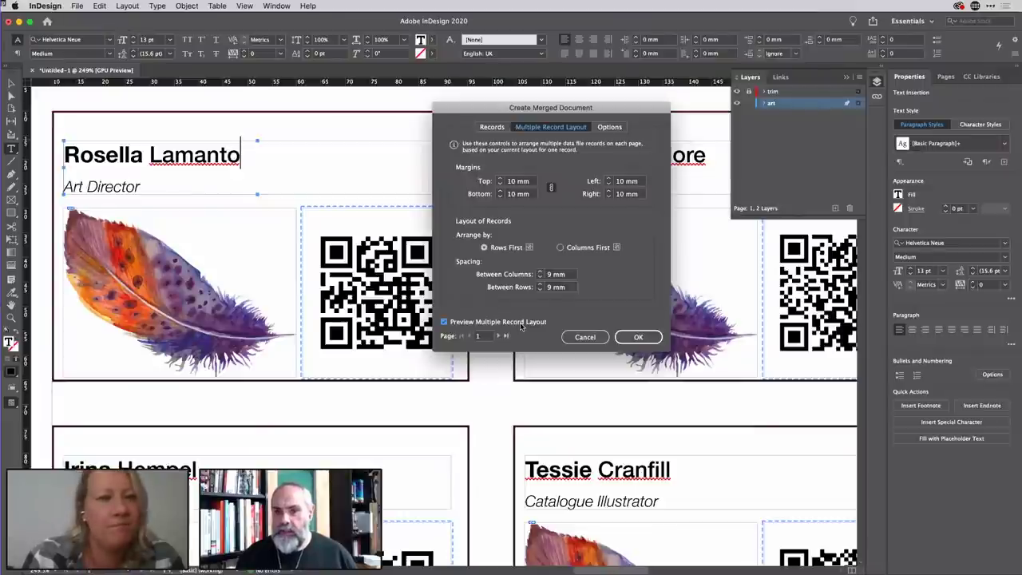
pyautogui.click(527, 320)
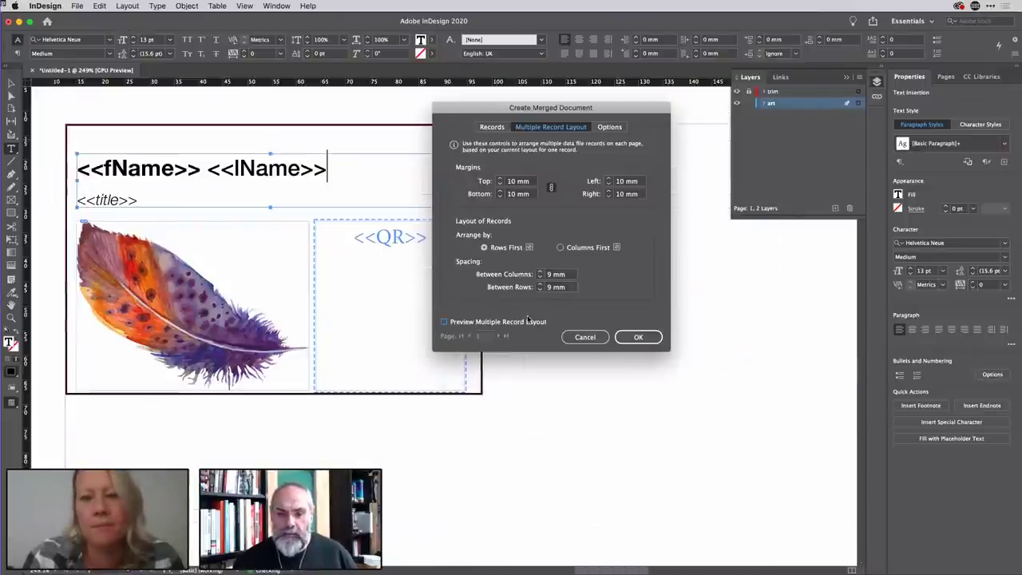
# Set the merged images' fitting to Fill Frames Proportionally and preview the multiple record layout.
pyautogui.click(614, 128)
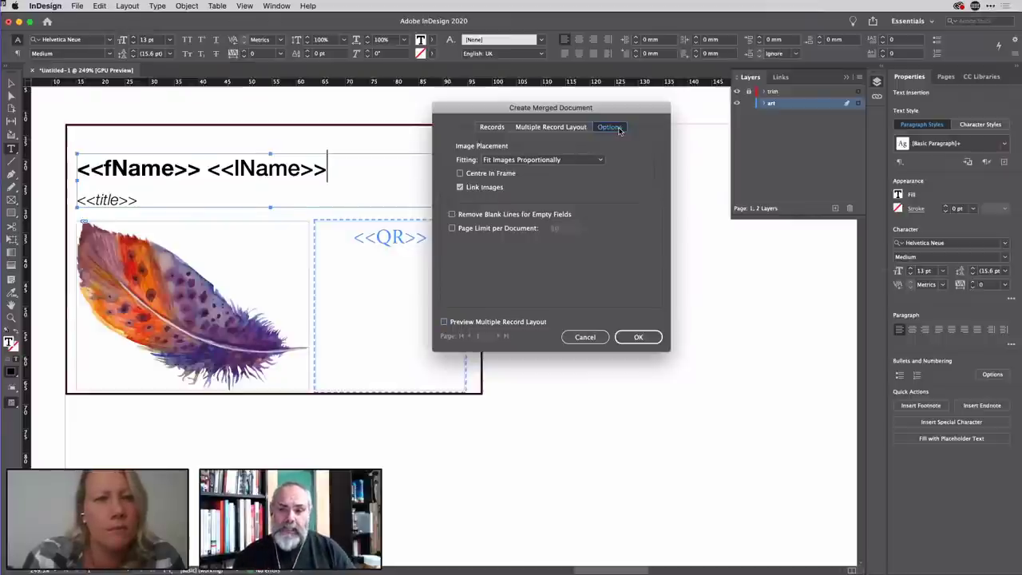
pyautogui.click(579, 159)
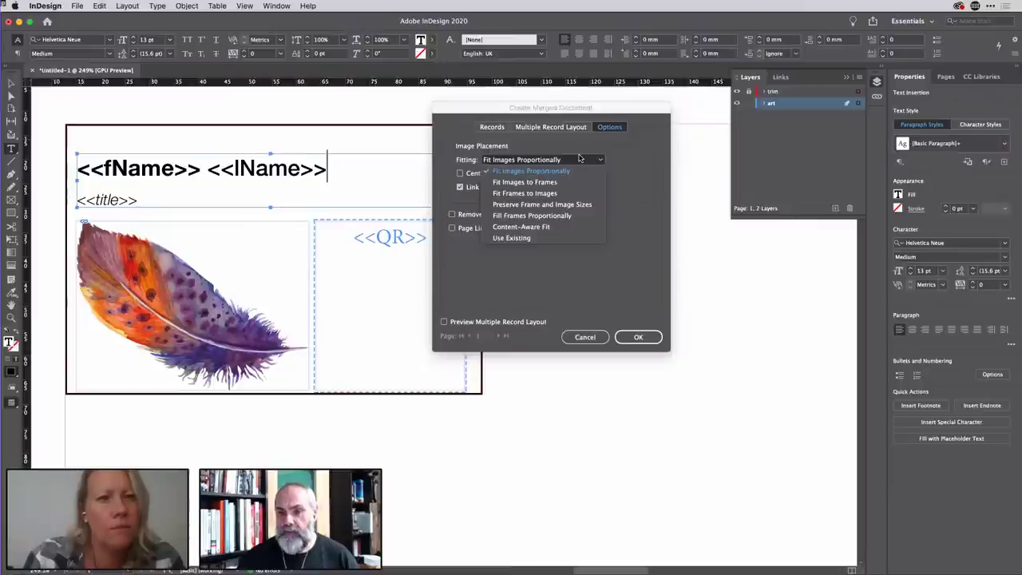
pyautogui.click(587, 215)
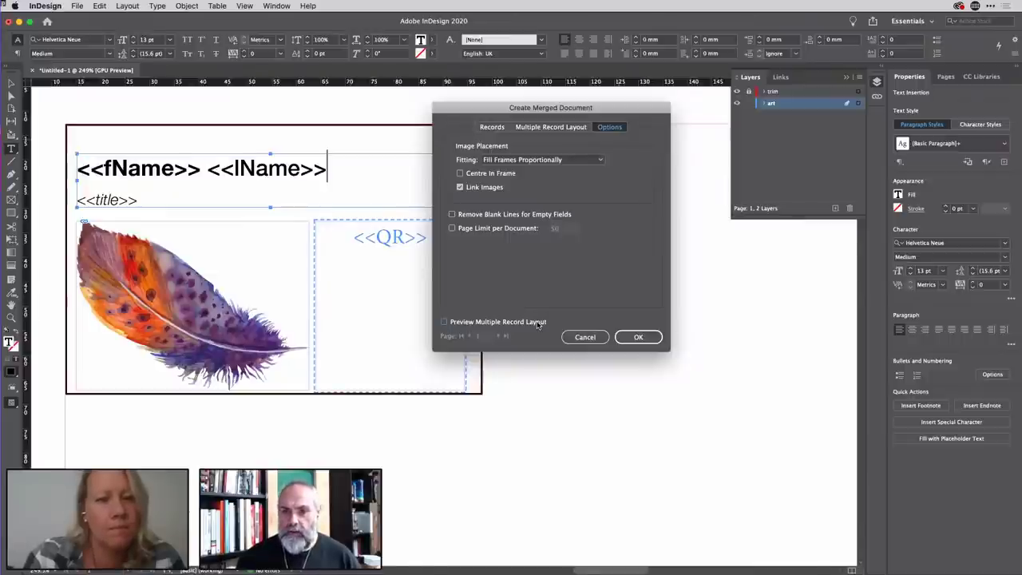
pyautogui.click(538, 323)
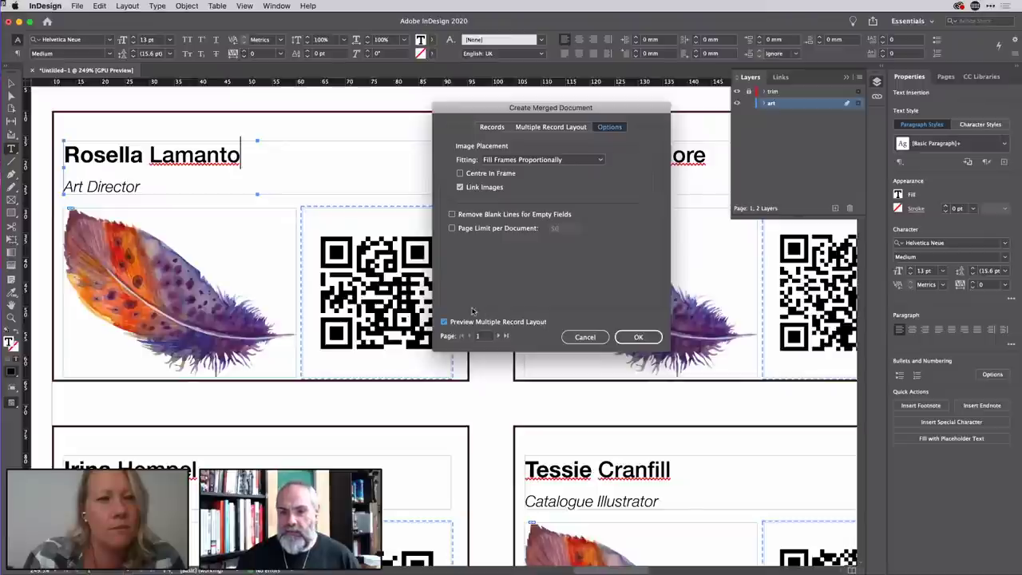
# Generate the merged document, dismiss the overset text report, and move the Data Merge panel off the page to view the cards.
pyautogui.click(637, 337)
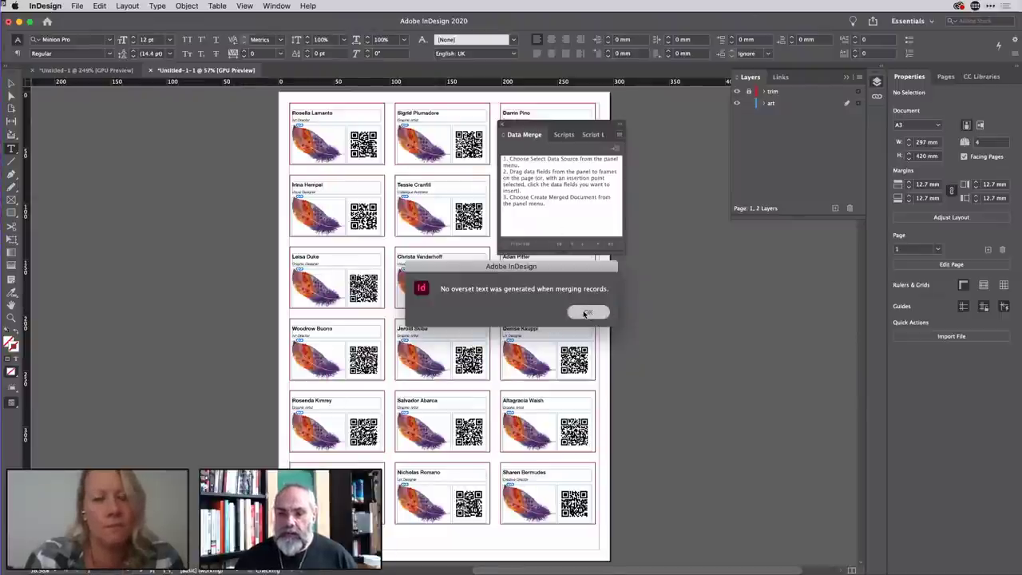
pyautogui.press('Return')
pyautogui.moveTo(512, 119); pyautogui.dragTo(749, 256)
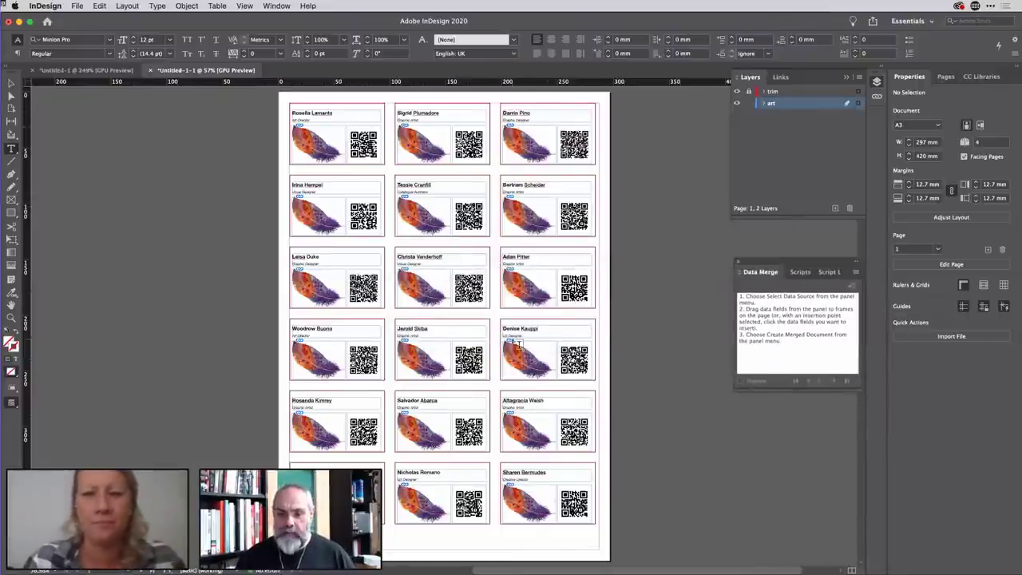
pyautogui.scroll(-1, 518, 343)
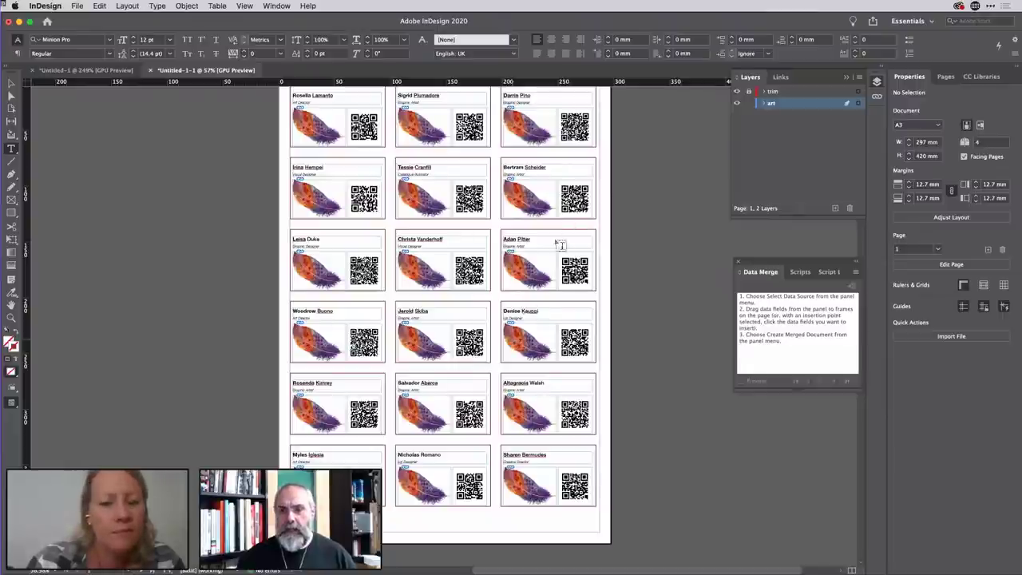
# Look through the merged business cards on all pages of the merged document.
pyautogui.scroll(-8, 544, 264)
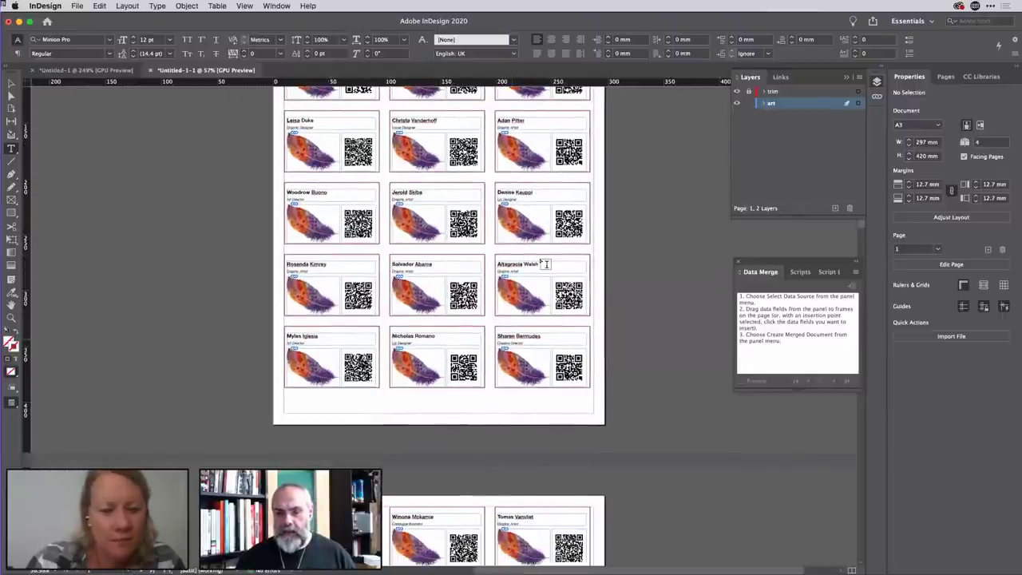
pyautogui.scroll(-4, 544, 262)
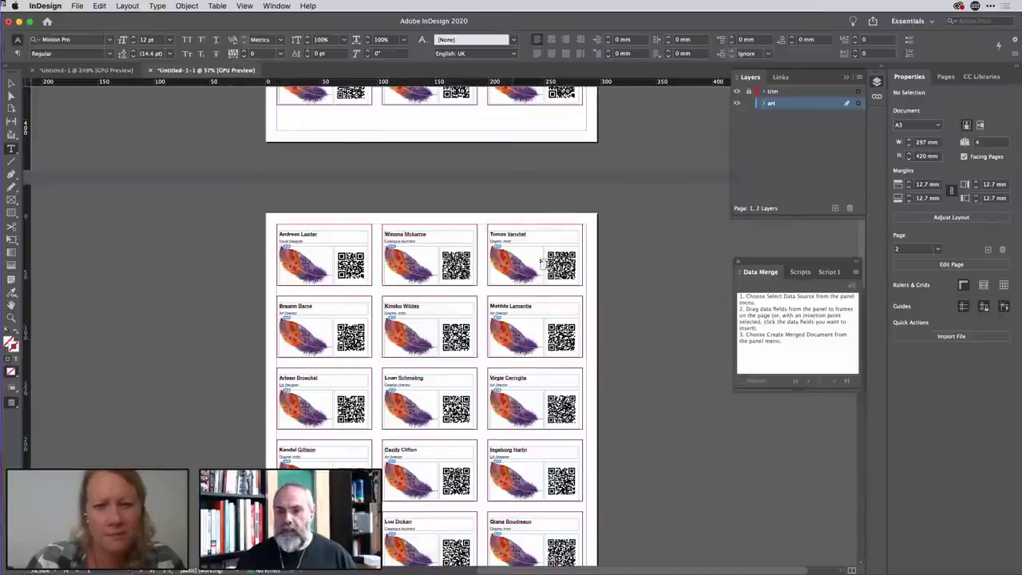
pyautogui.scroll(1, 542, 264)
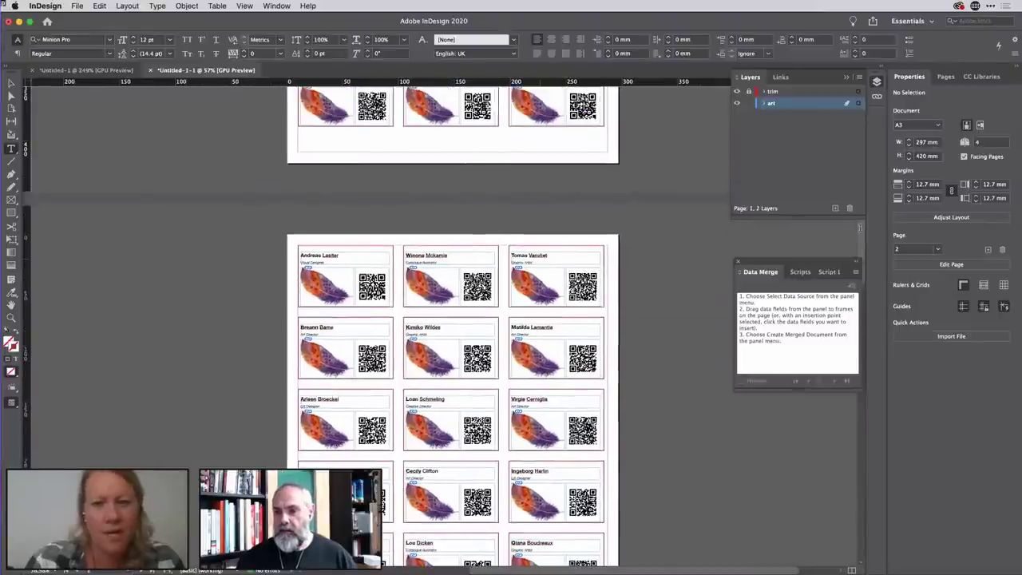
pyautogui.scroll(-3, 524, 327)
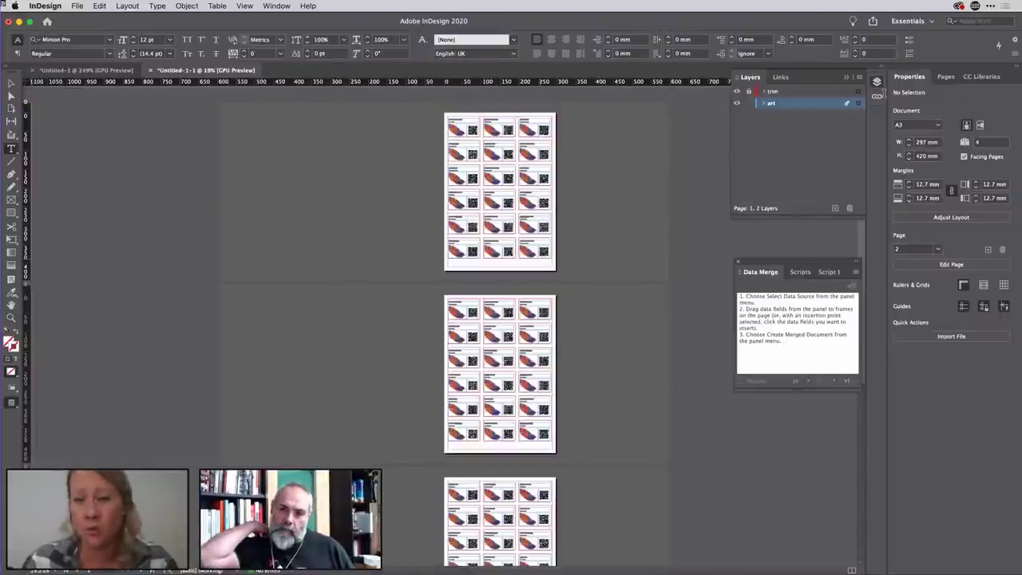
pyautogui.scroll(-2, 883, 94)
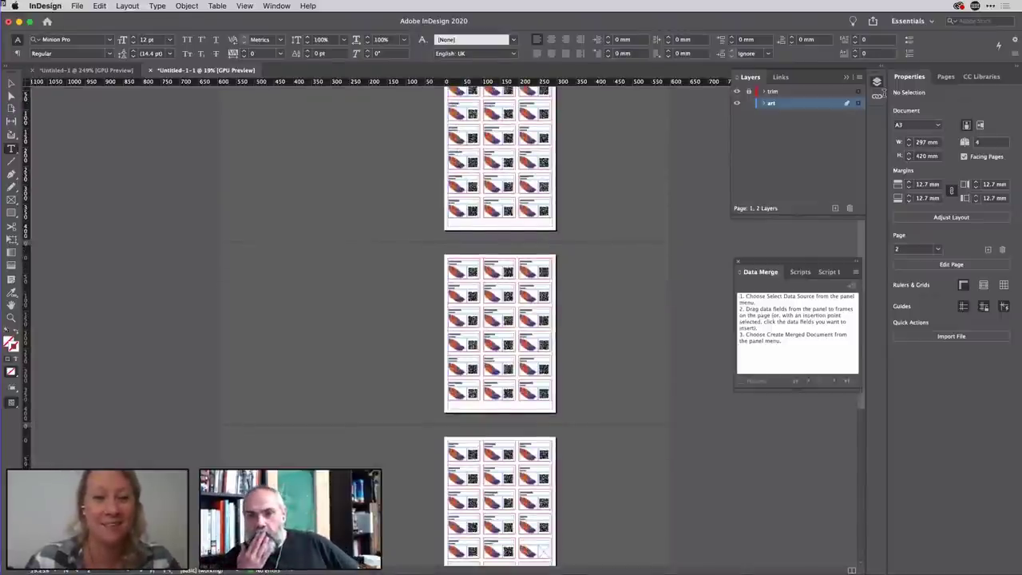
pyautogui.scroll(-5, 882, 93)
pyautogui.scroll(5, 883, 93)
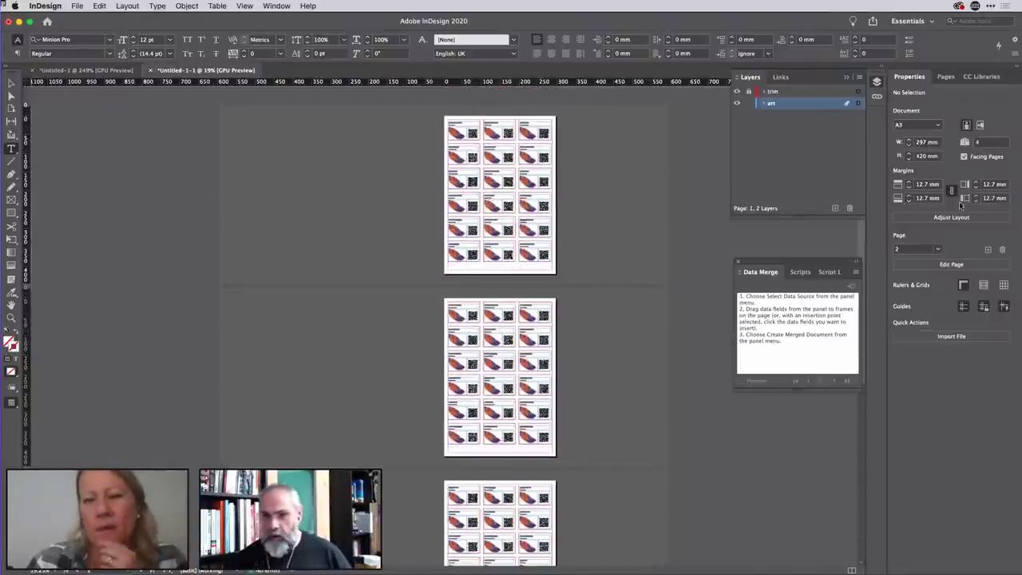
# Switch to the Selection tool and fit the first page of merged cards in the window.
pyautogui.moveTo(839, 265); pyautogui.dragTo(803, 247)
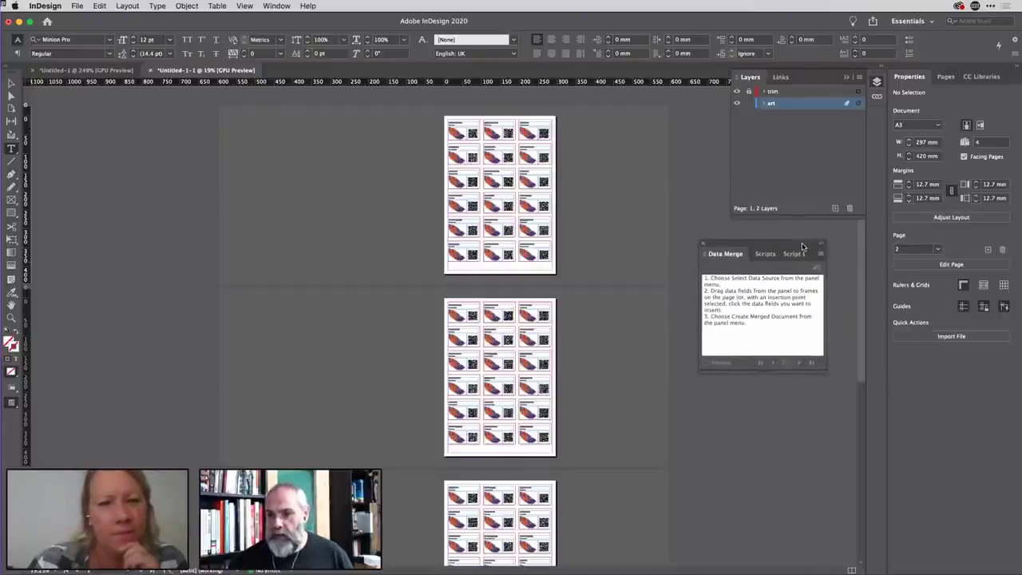
pyautogui.click(879, 83)
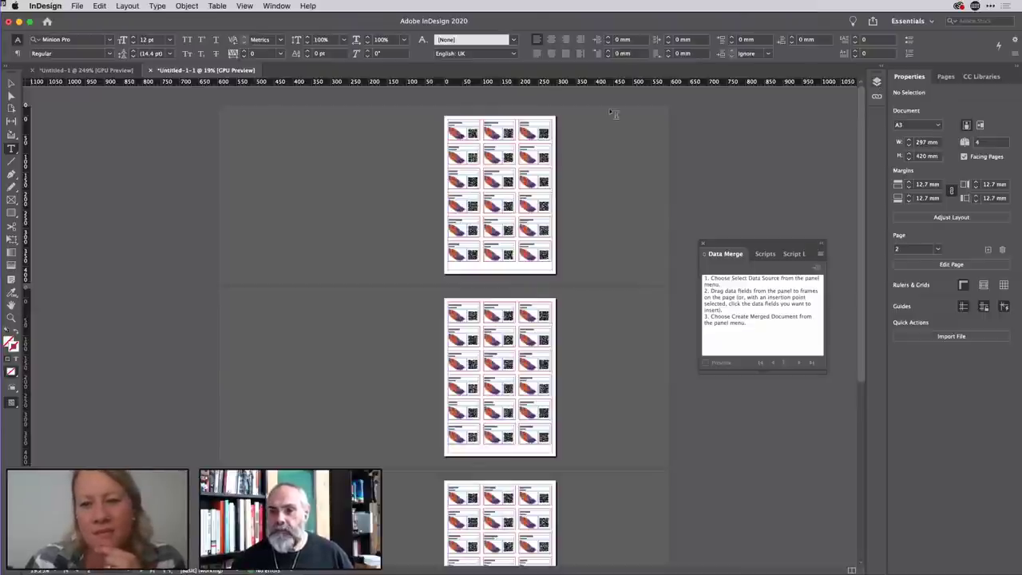
pyautogui.click(11, 83)
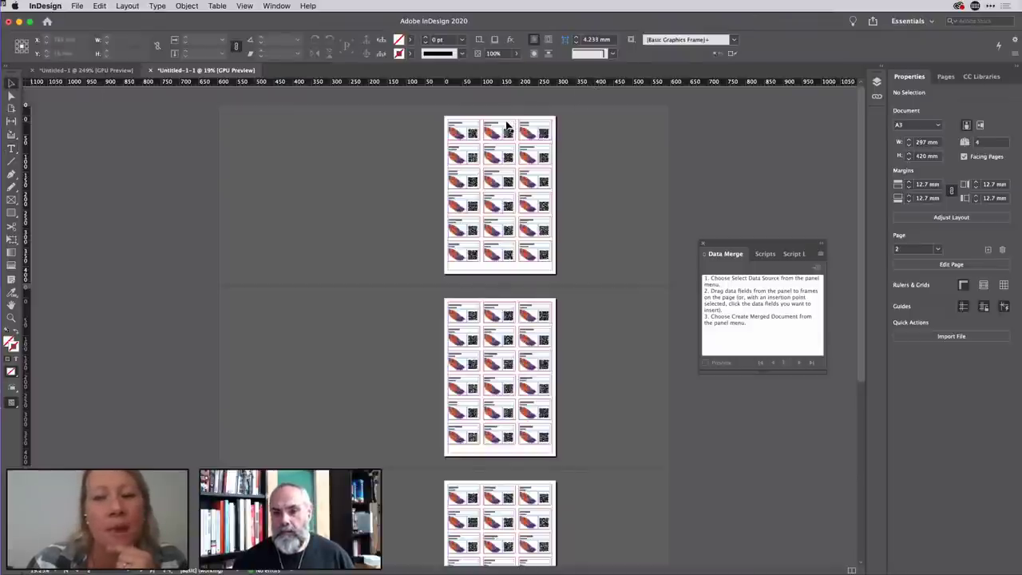
pyautogui.press('super+equal')
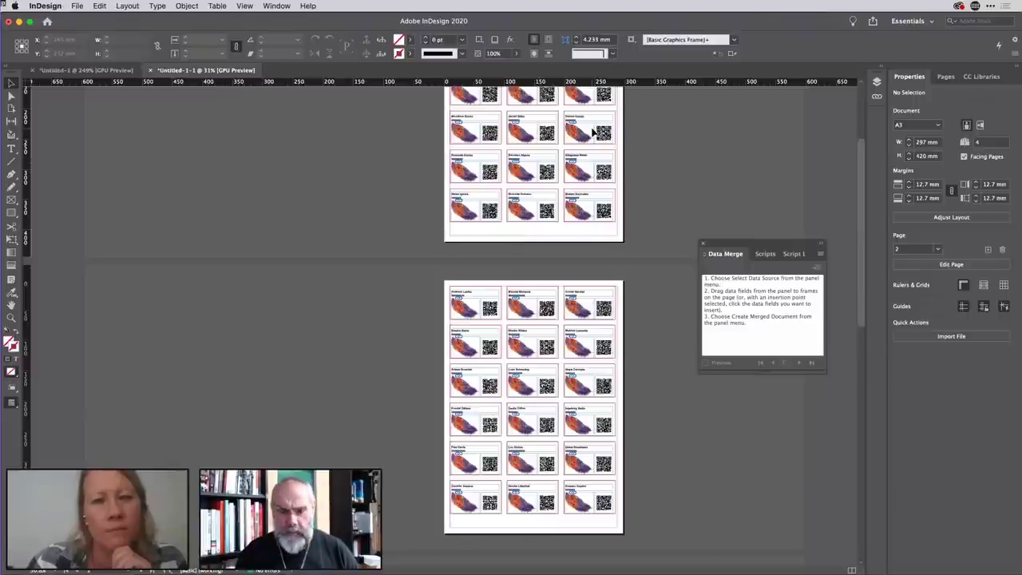
pyautogui.press('super+0')
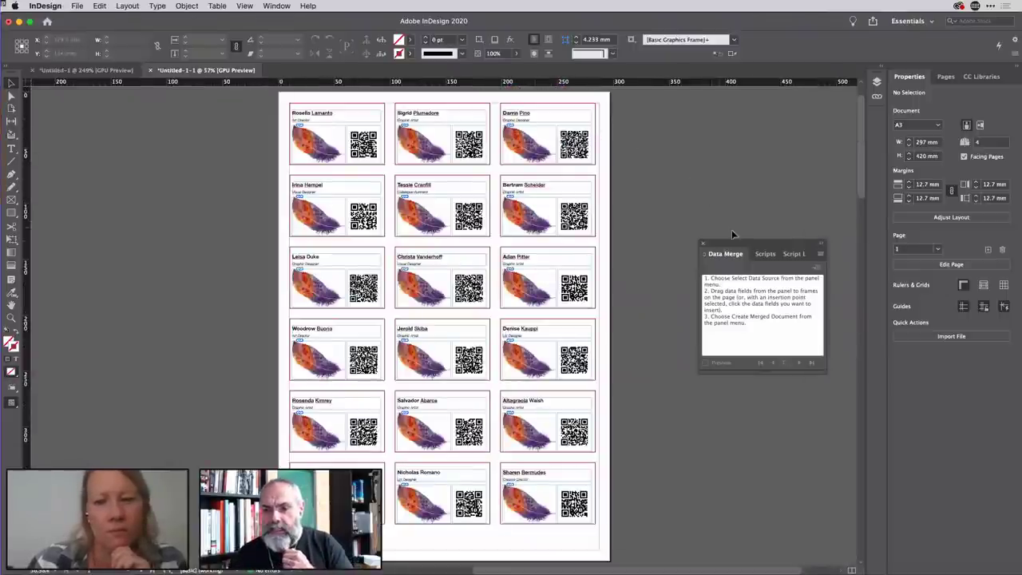
# Show the document's layers and briefly hide the trim layer to check which outlines belong to it.
pyautogui.moveTo(753, 246); pyautogui.dragTo(737, 130)
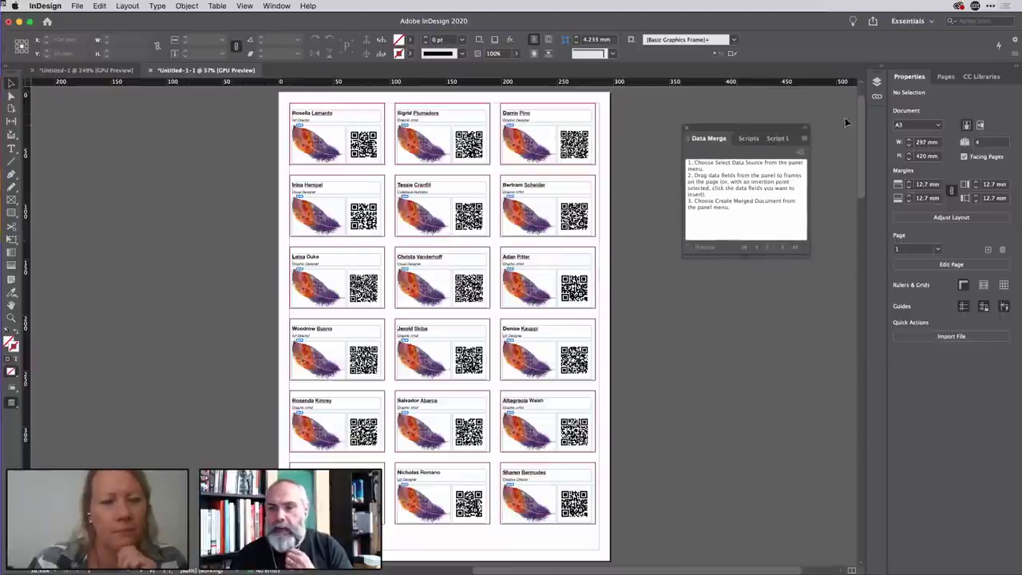
pyautogui.moveTo(783, 130); pyautogui.dragTo(715, 272)
pyautogui.click(877, 82)
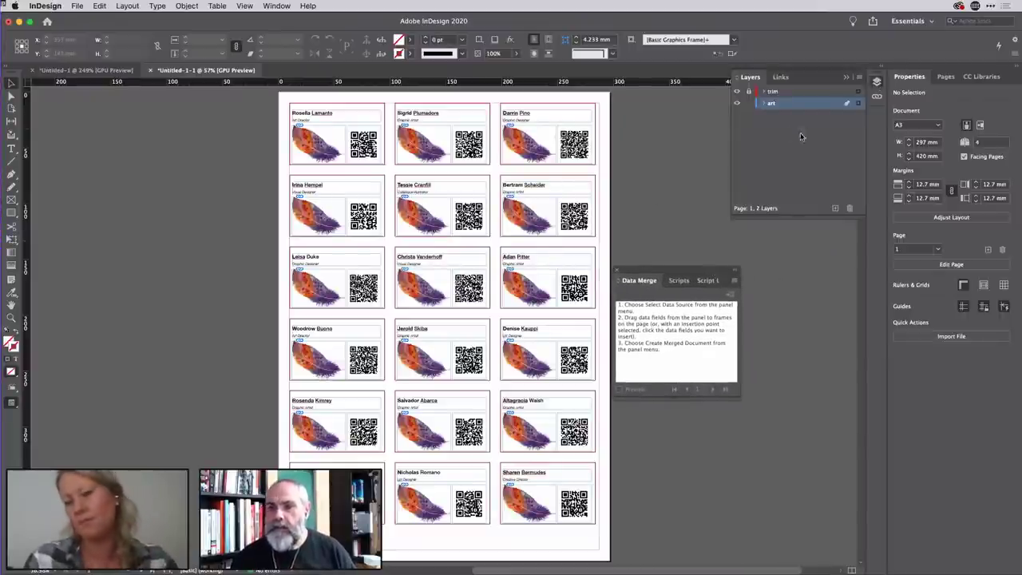
pyautogui.click(737, 92)
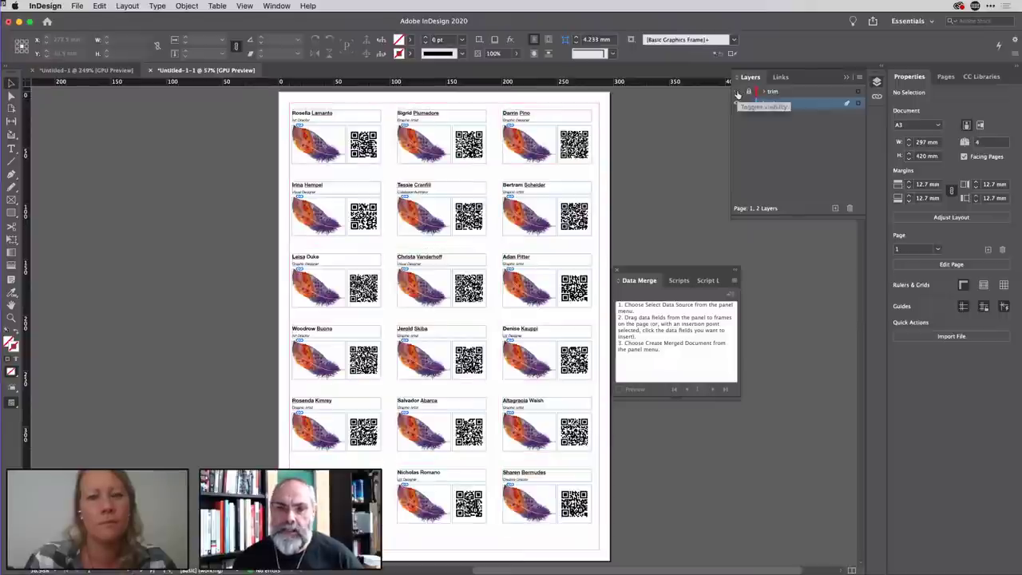
pyautogui.click(737, 92)
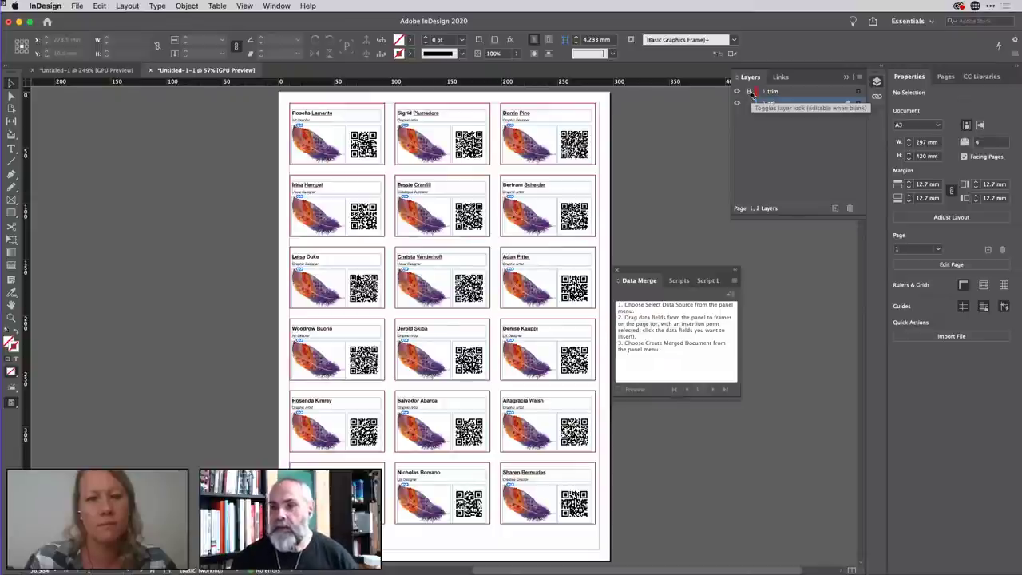
# Unlock the trim layer and select all of its card outlines on the first page.
pyautogui.click(750, 94)
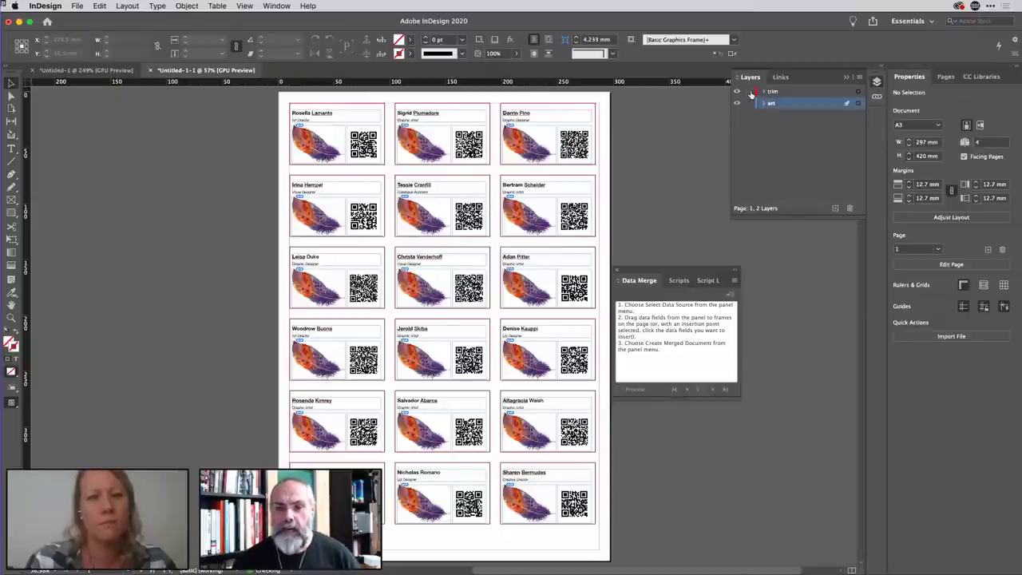
pyautogui.click(859, 94)
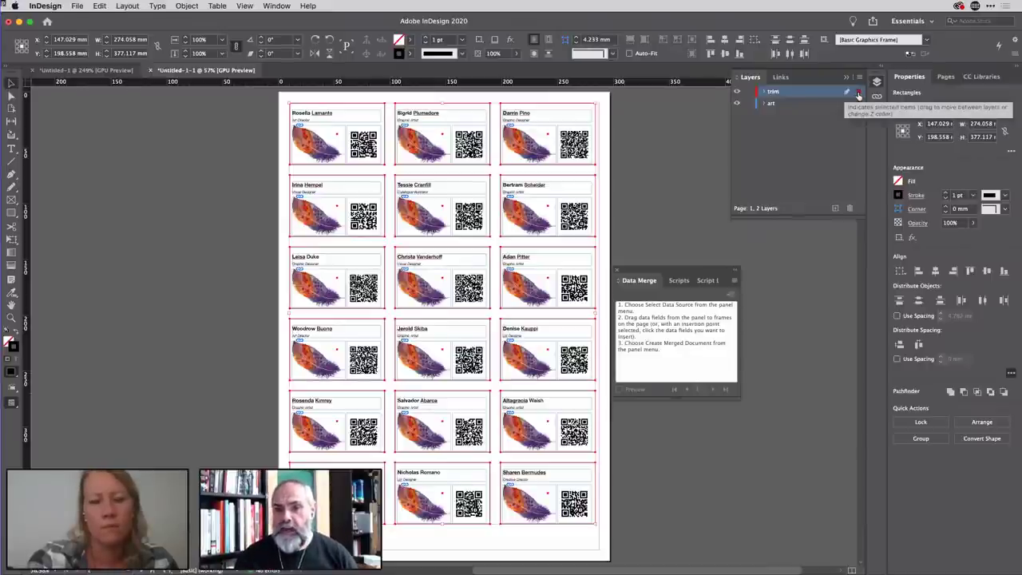
# Run the CropMarks.jsx sample JavaScript on the selected card outlines.
pyautogui.moveTo(670, 273); pyautogui.dragTo(652, 126)
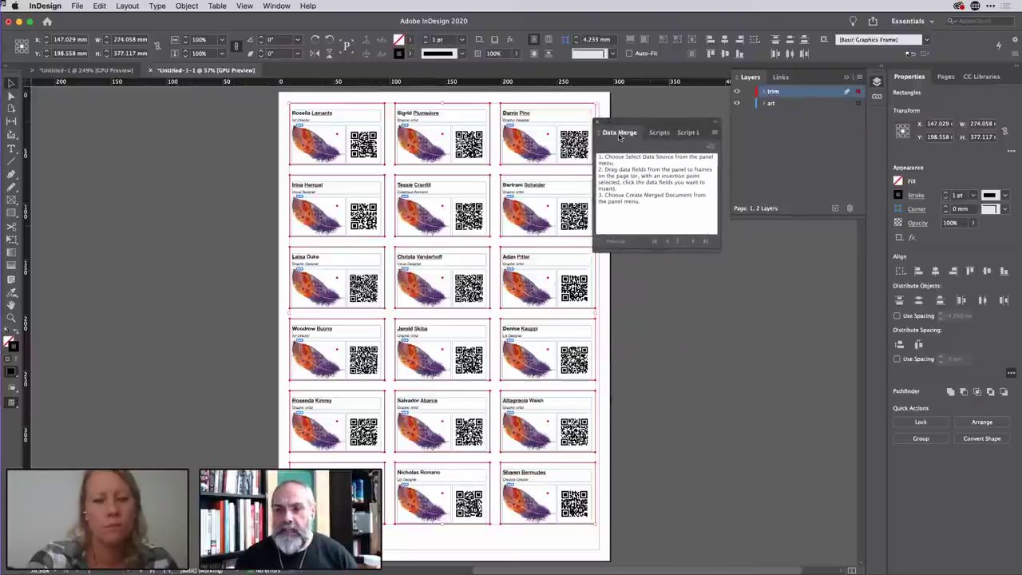
pyautogui.click(659, 133)
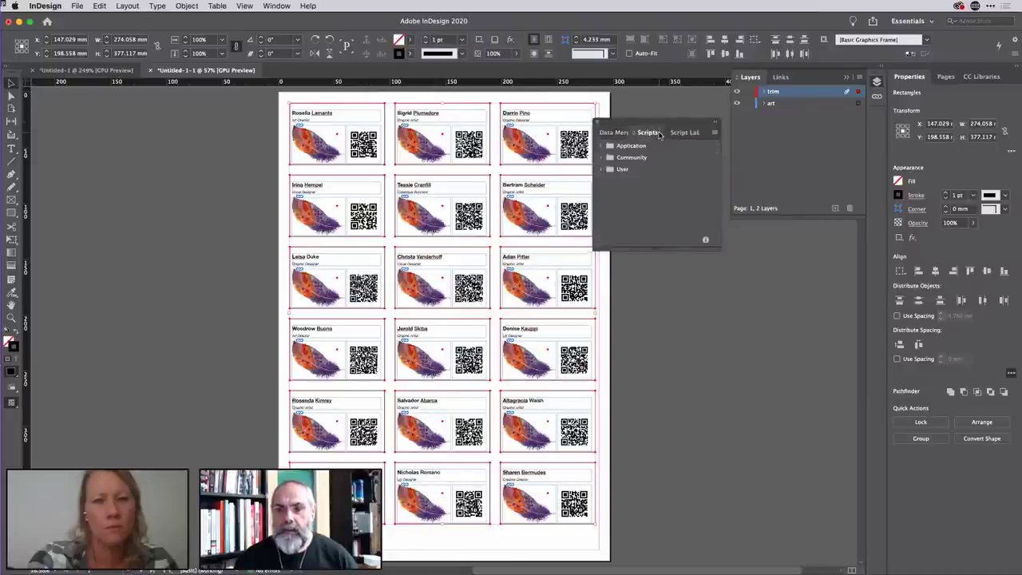
pyautogui.click(602, 146)
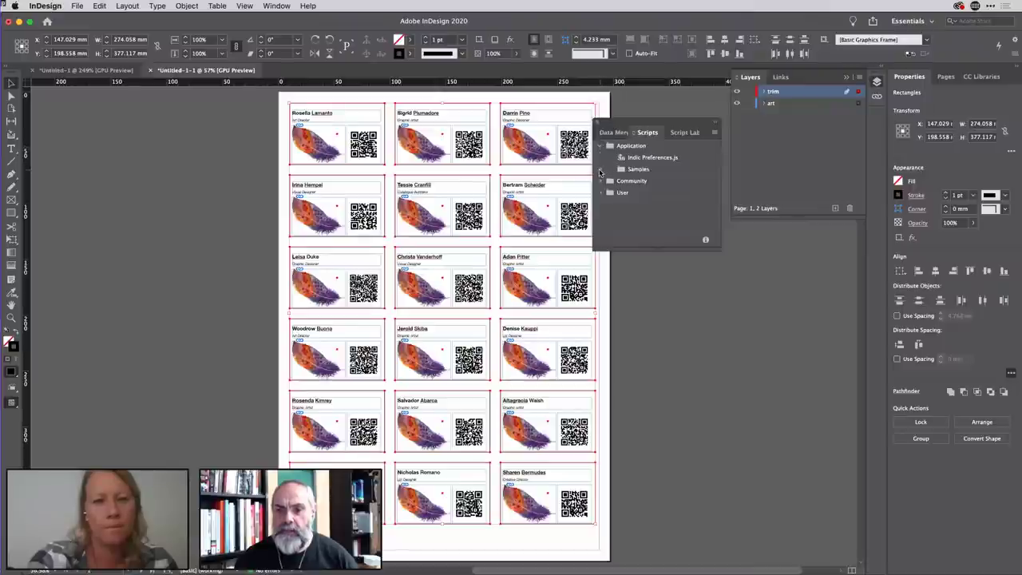
pyautogui.click(600, 169)
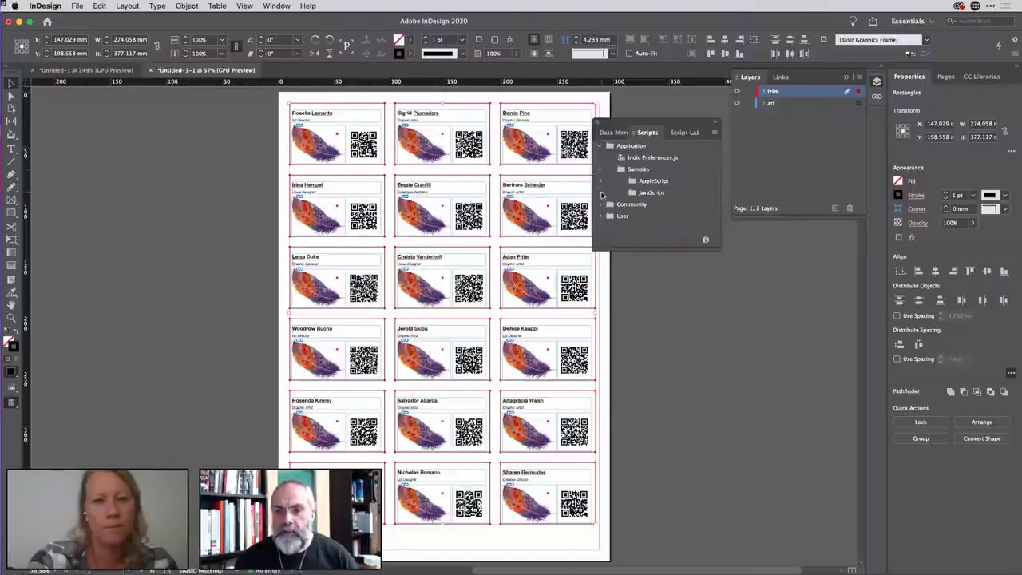
pyautogui.click(602, 193)
pyautogui.moveTo(664, 251); pyautogui.dragTo(691, 485)
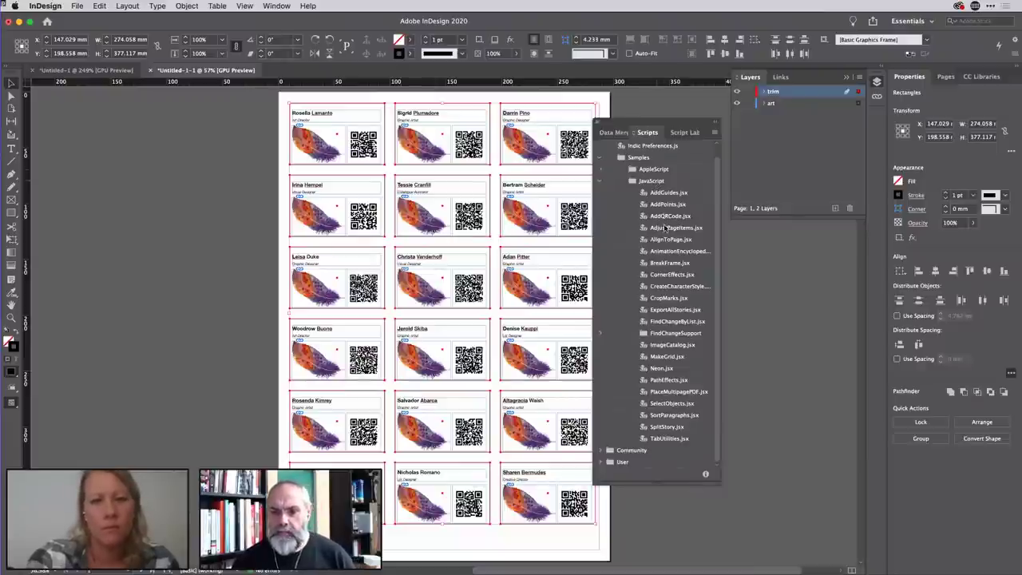
pyautogui.click(662, 298)
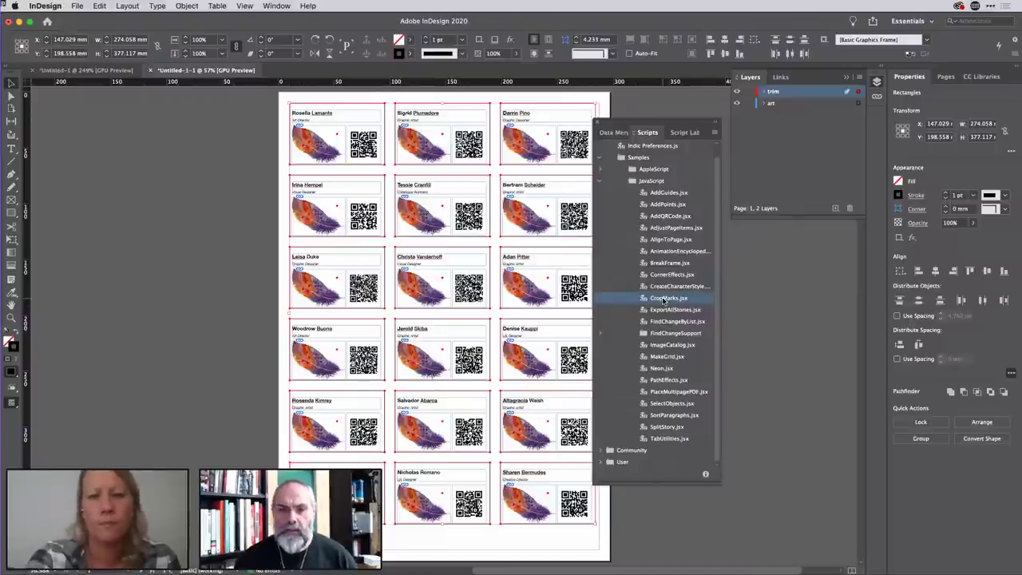
pyautogui.doubleClick(662, 298)
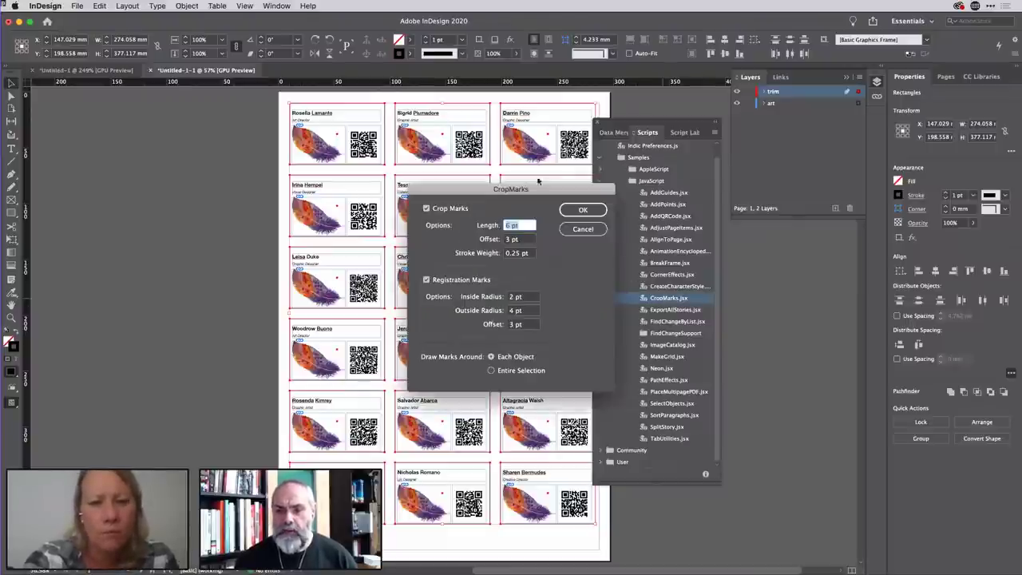
# Disable registration marks and generate crop marks around each object with 6 pt length, 3 pt offset and 0.25 pt stroke weight.
pyautogui.moveTo(529, 183); pyautogui.dragTo(499, 134)
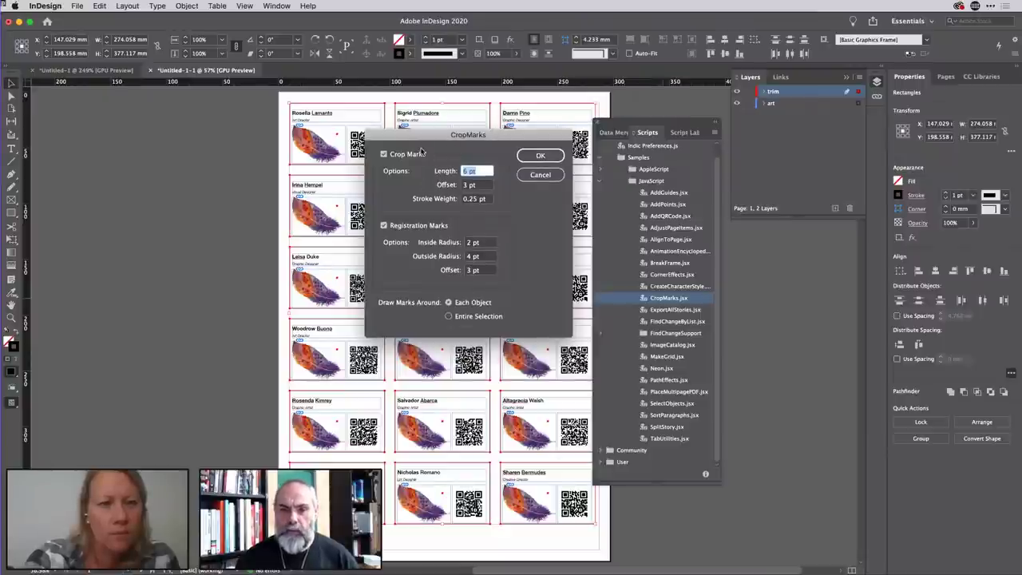
pyautogui.click(384, 225)
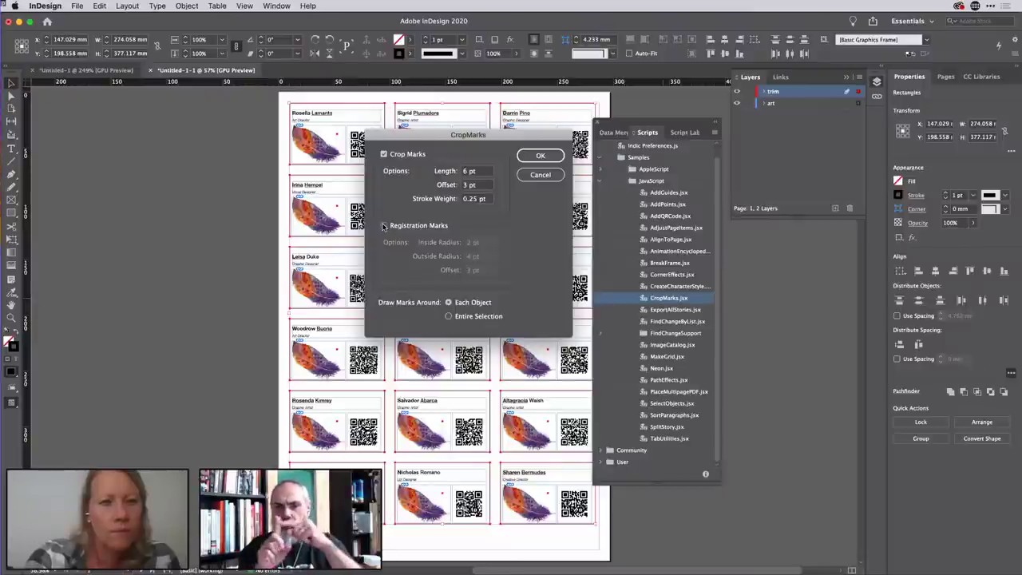
pyautogui.click(482, 173)
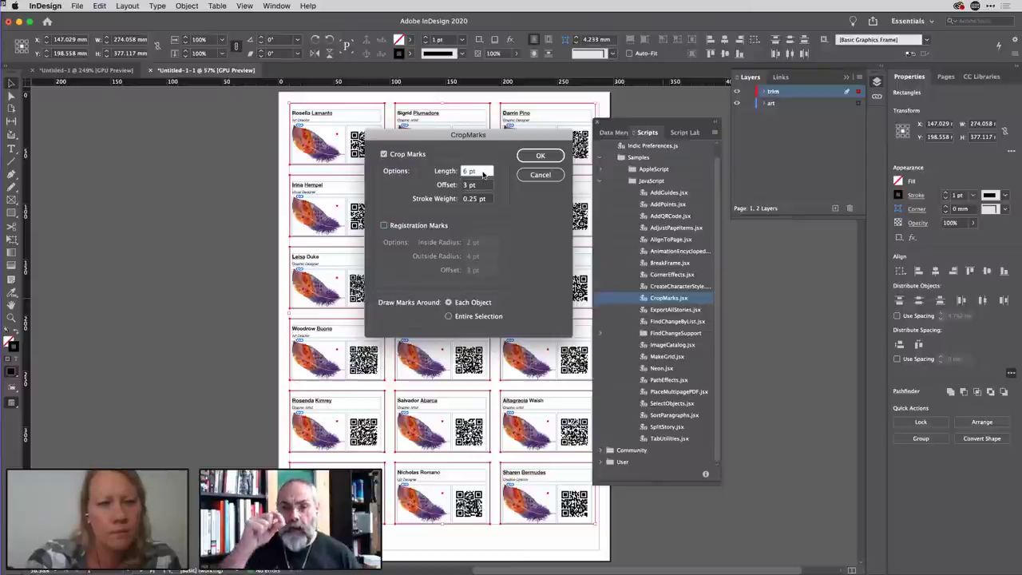
pyautogui.click(477, 185)
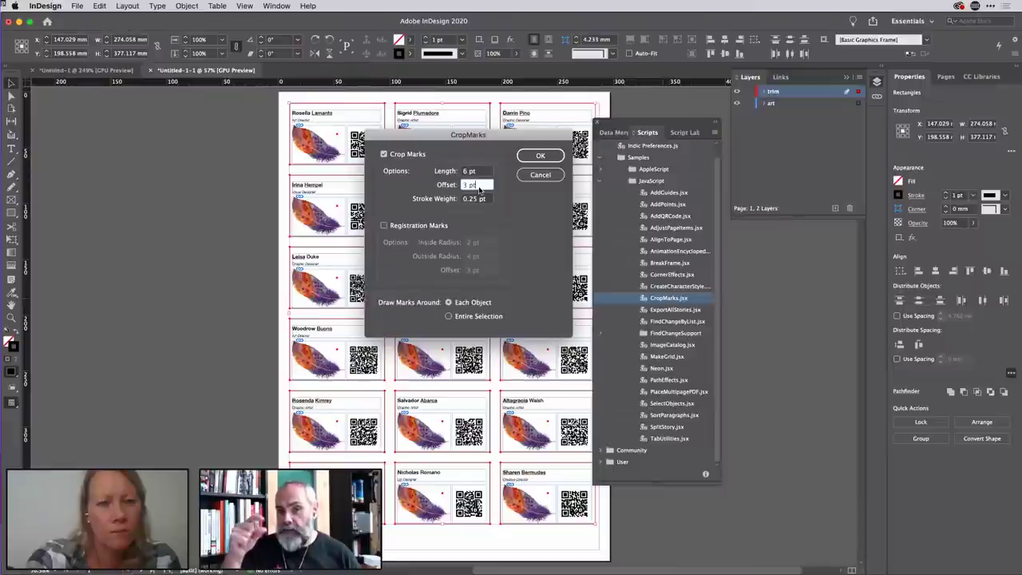
pyautogui.click(484, 198)
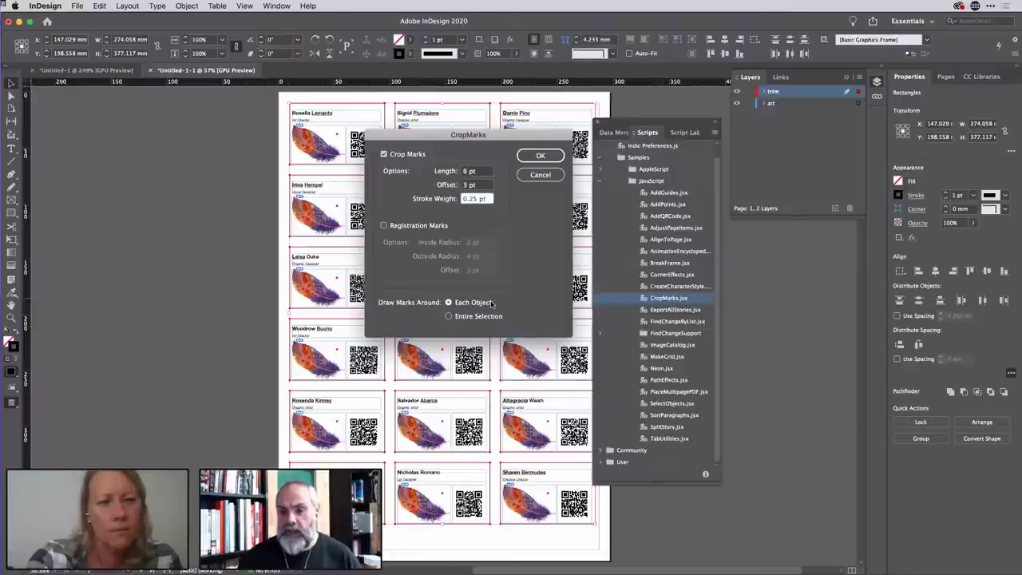
pyautogui.click(540, 156)
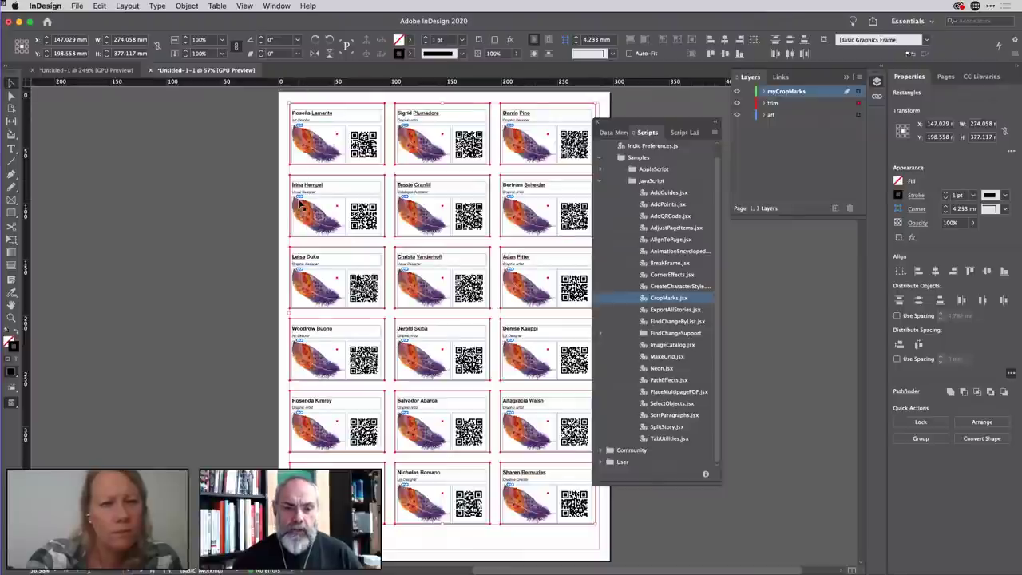
# Inspect the crop marks around the cards up close and close the Scripts panel.
pyautogui.scroll(5, 302, 159)
pyautogui.scroll(3, 298, 198)
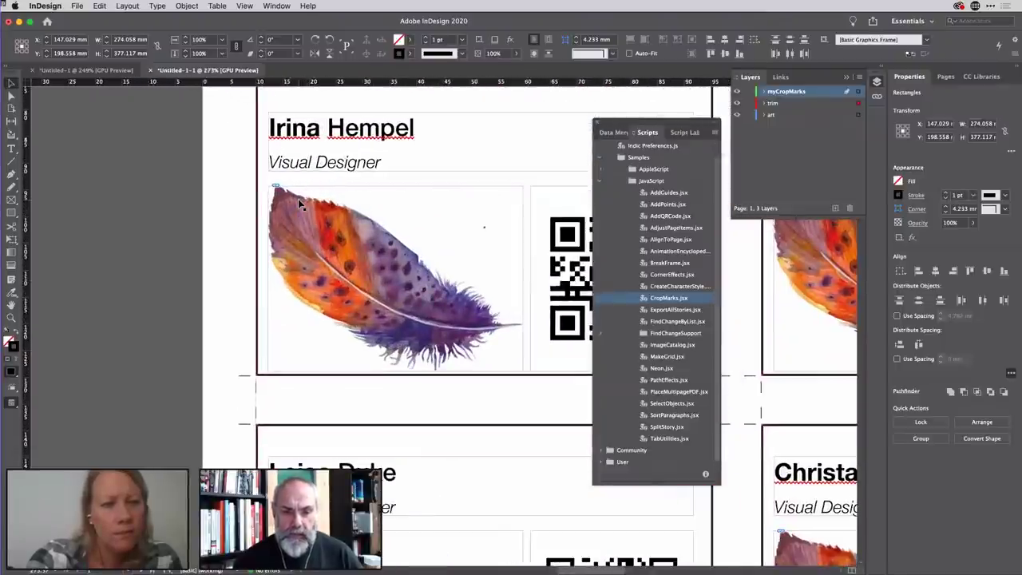
pyautogui.scroll(-3, 300, 206)
pyautogui.hscroll(2, 299, 206)
pyautogui.scroll(3, 300, 205)
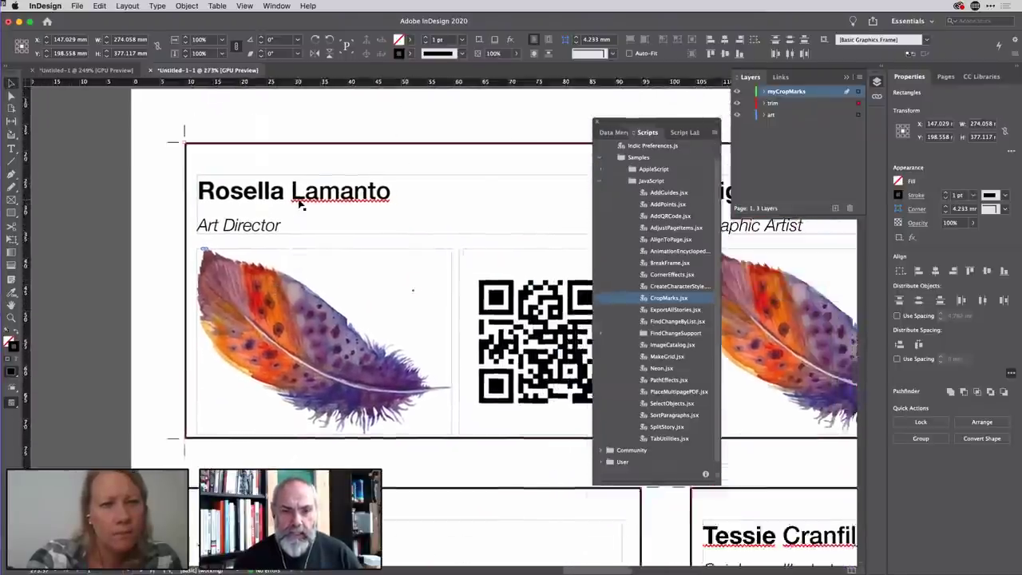
pyautogui.scroll(-1, 299, 206)
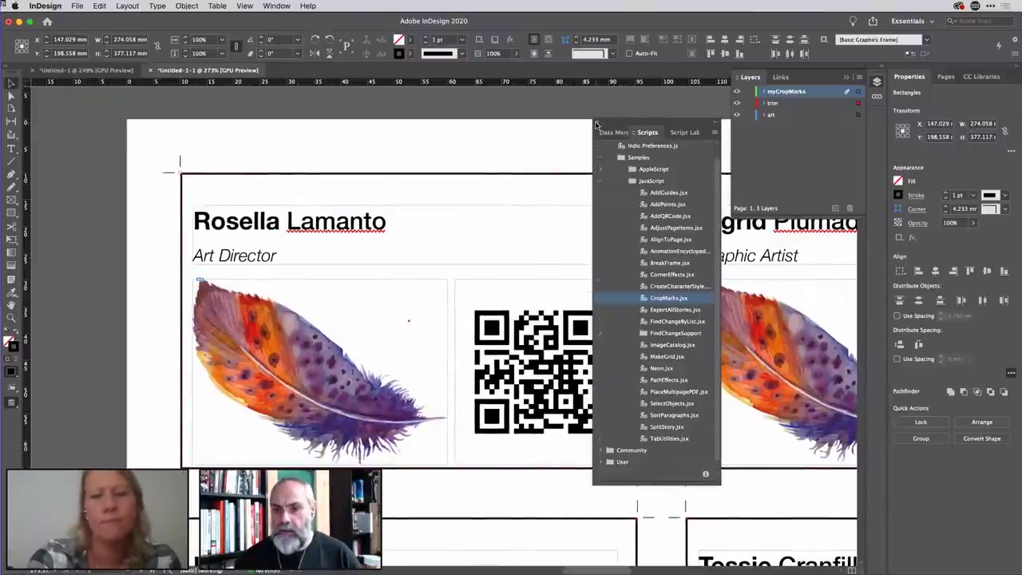
pyautogui.click(597, 122)
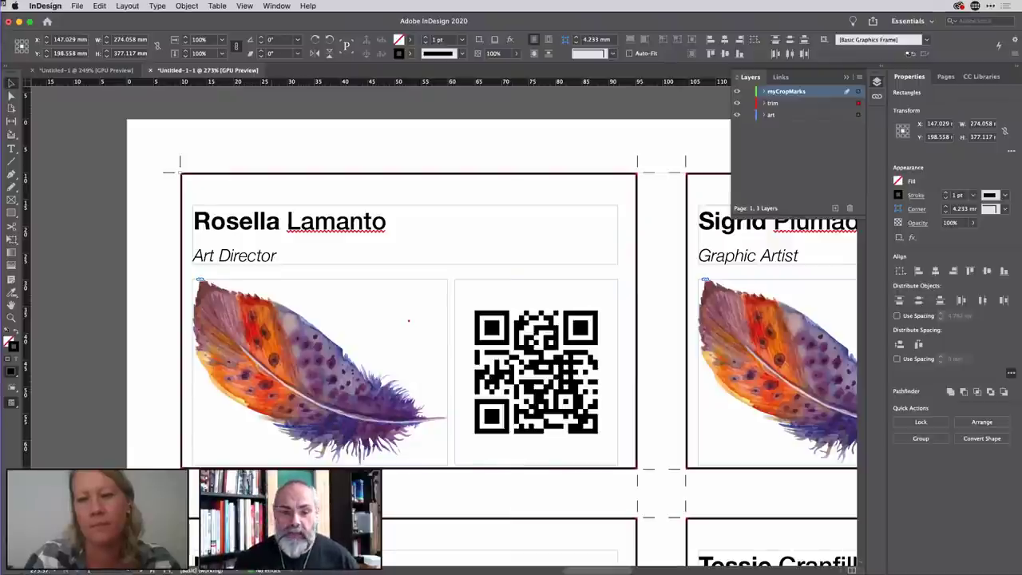
pyautogui.click(279, 364)
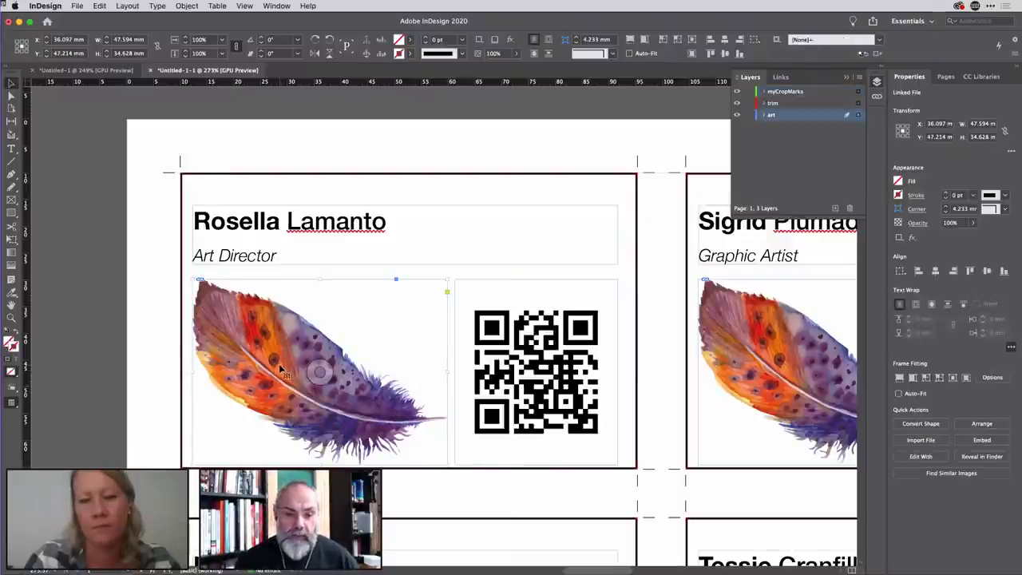
pyautogui.click(155, 333)
pyautogui.click(210, 332)
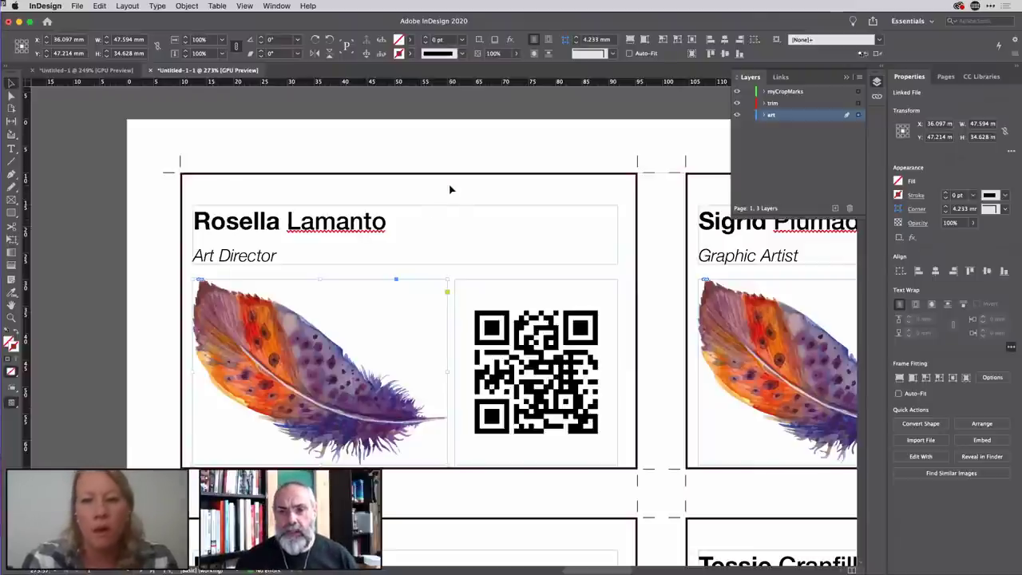
pyautogui.click(493, 149)
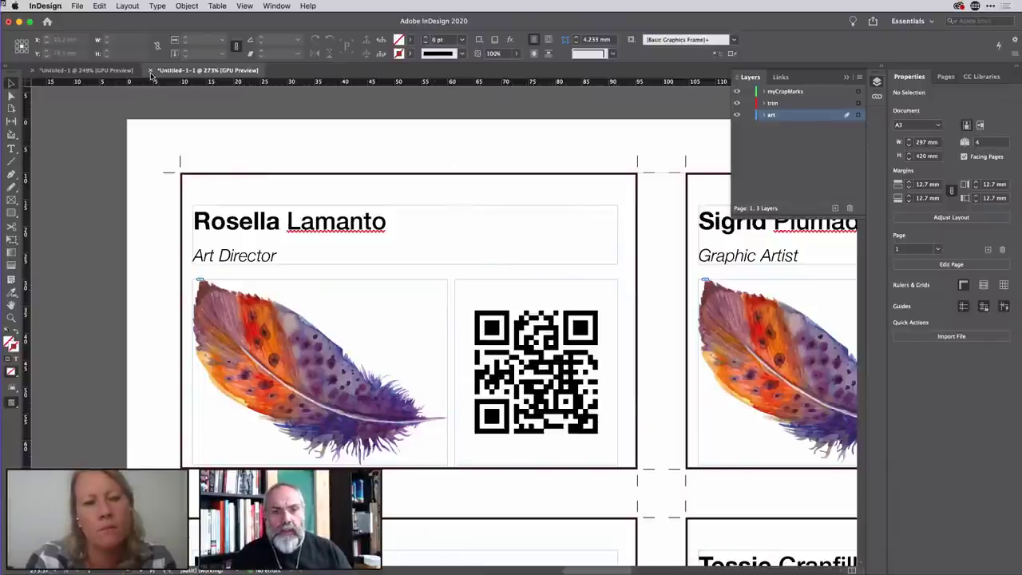
# Check the original card template with its data placeholders and return to the merged document.
pyautogui.click(111, 70)
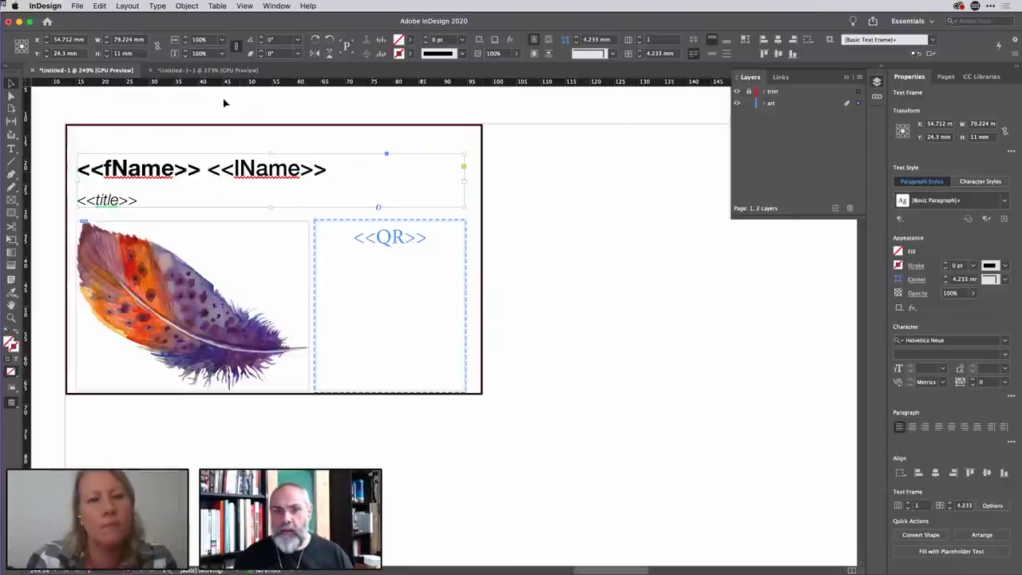
pyautogui.click(194, 70)
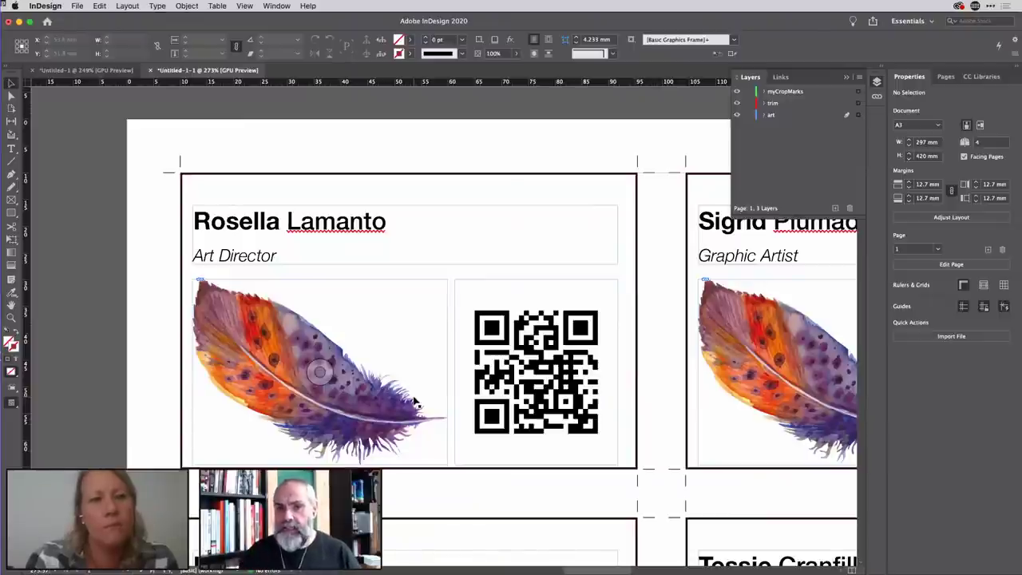
# Switch to the businessCards spreadsheet in Excel and widen the empty column E beside the #QR column.
pyautogui.press('super+Tab')
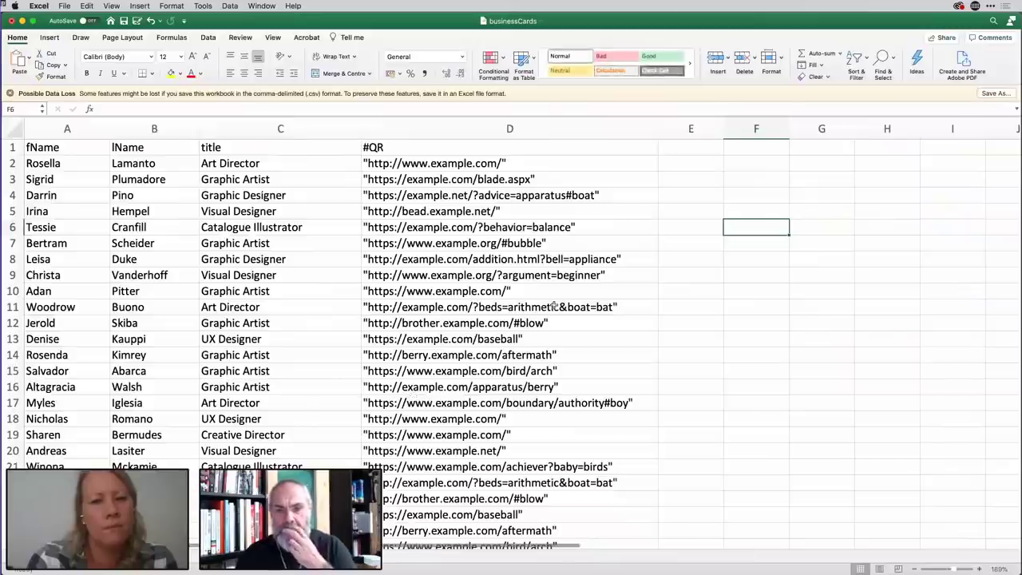
pyautogui.click(710, 147)
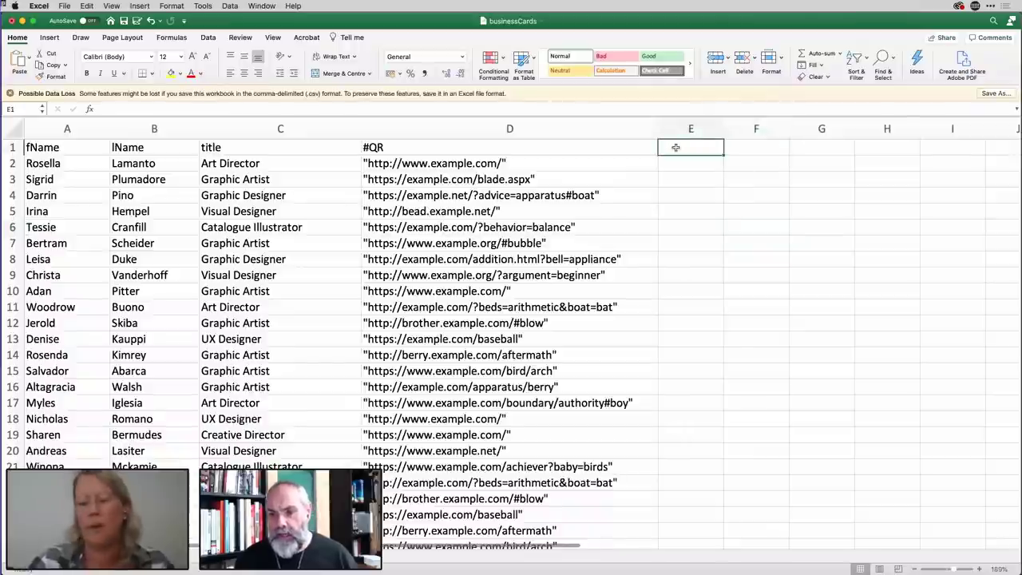
pyautogui.moveTo(723, 129); pyautogui.dragTo(812, 130)
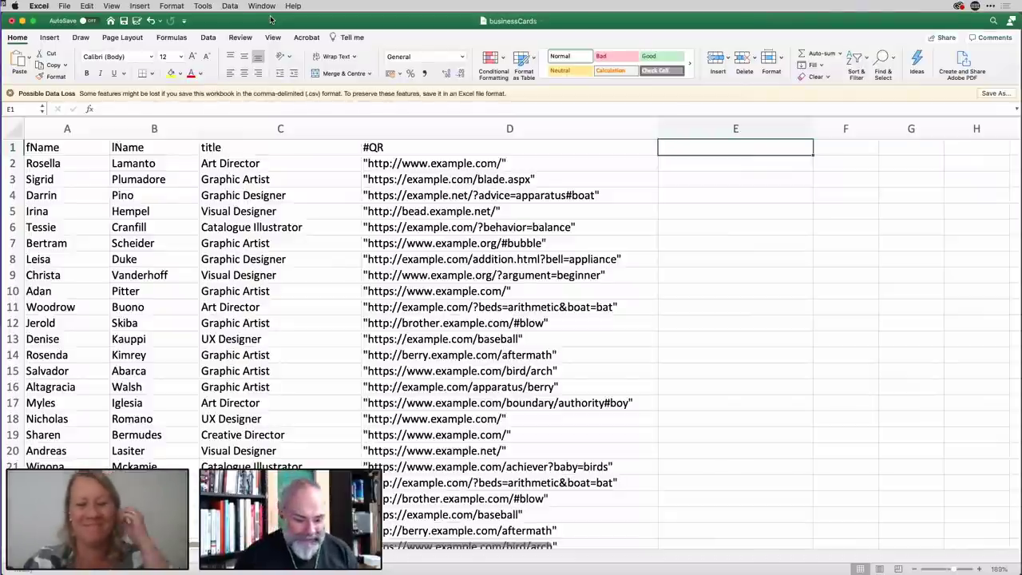
pyautogui.press('super+Tab')
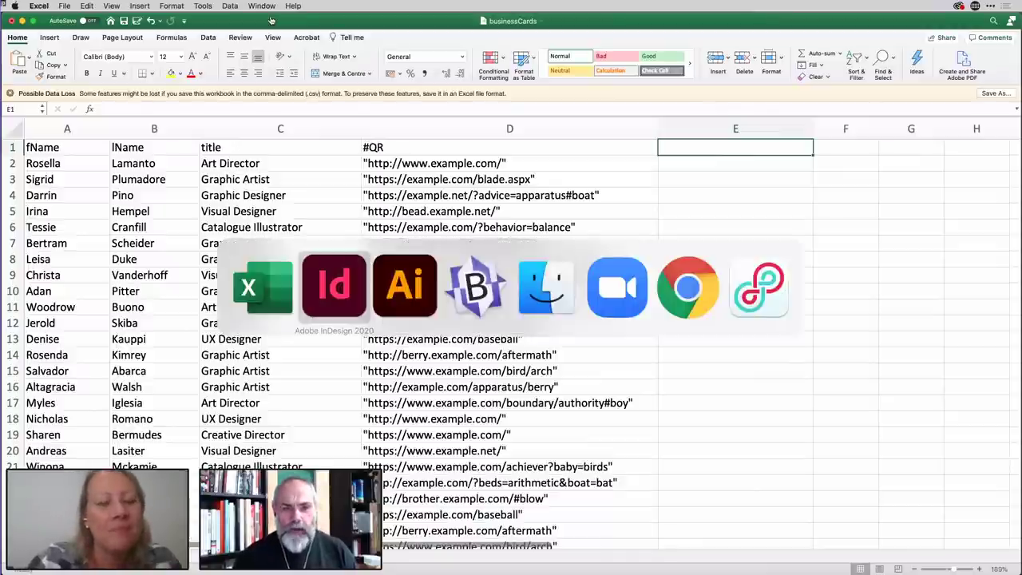
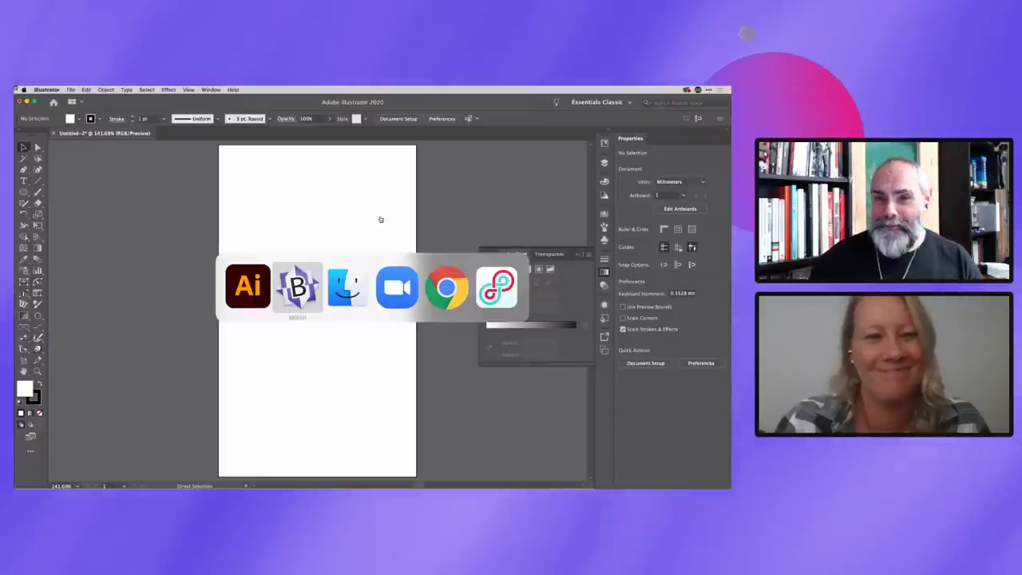
# Switch to event.csv in BBEdit, enlarge its window and examine the plain text header fields fName, lName, jTitle, company and level.
pyautogui.press('super+Tab')
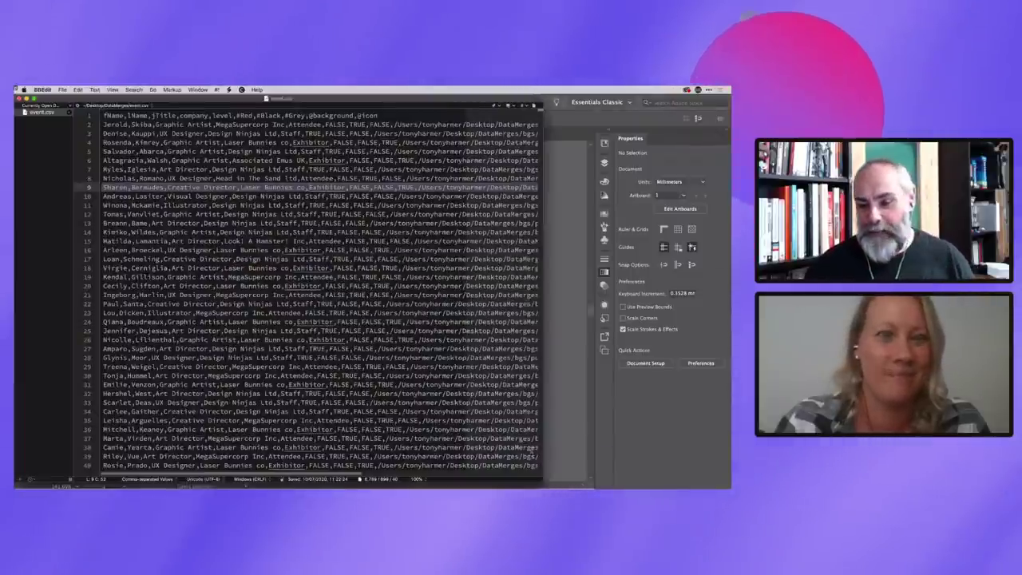
pyautogui.moveTo(540, 479); pyautogui.dragTo(697, 479)
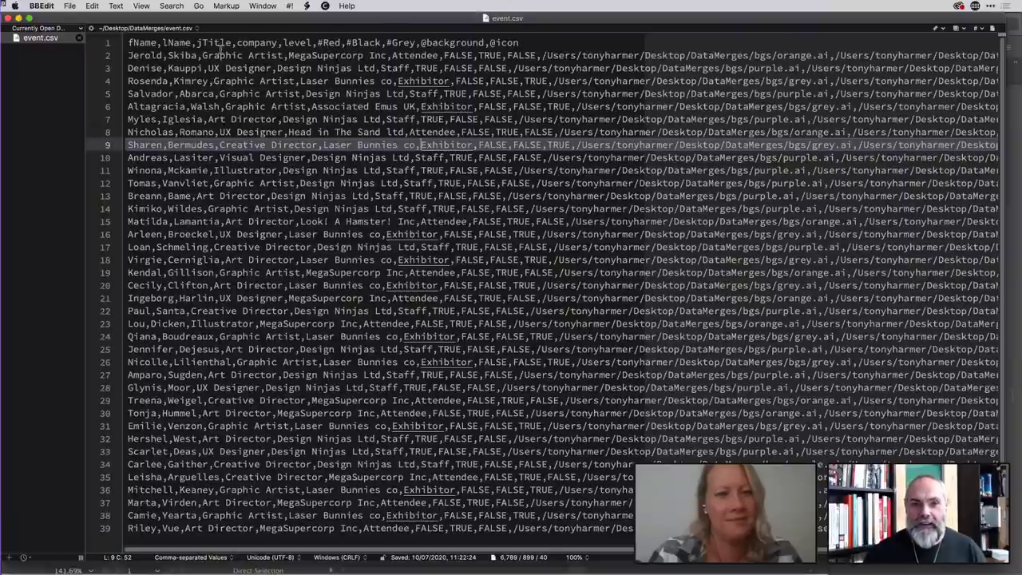
pyautogui.doubleClick(147, 44)
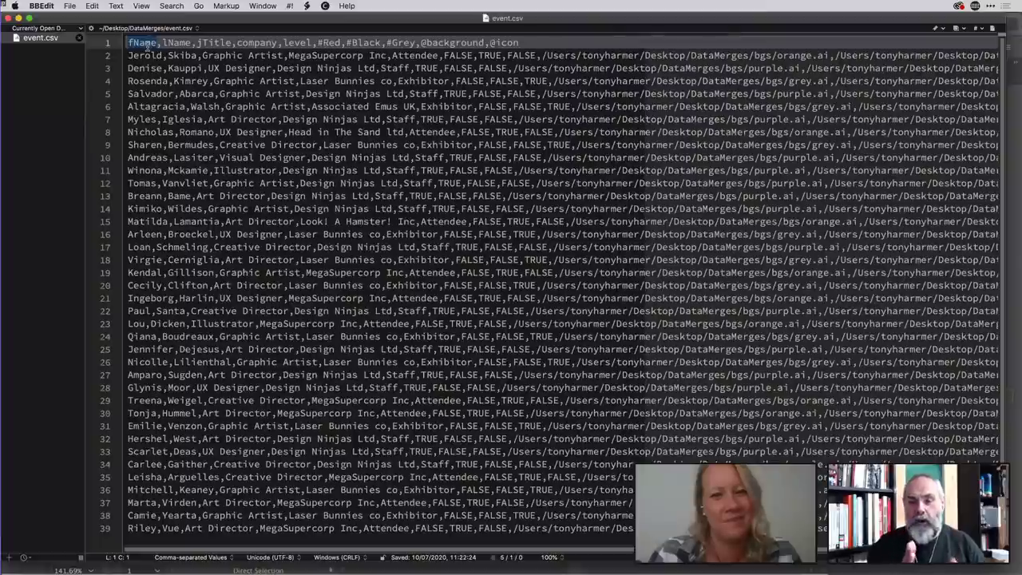
pyautogui.doubleClick(169, 44)
pyautogui.doubleClick(206, 43)
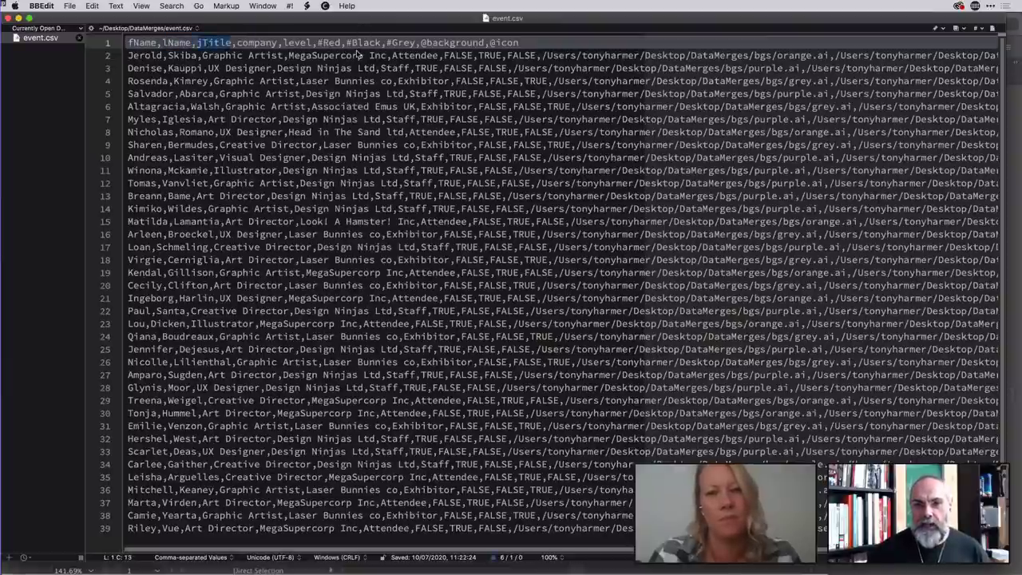
pyautogui.doubleClick(258, 42)
pyautogui.doubleClick(313, 43)
pyautogui.doubleClick(329, 42)
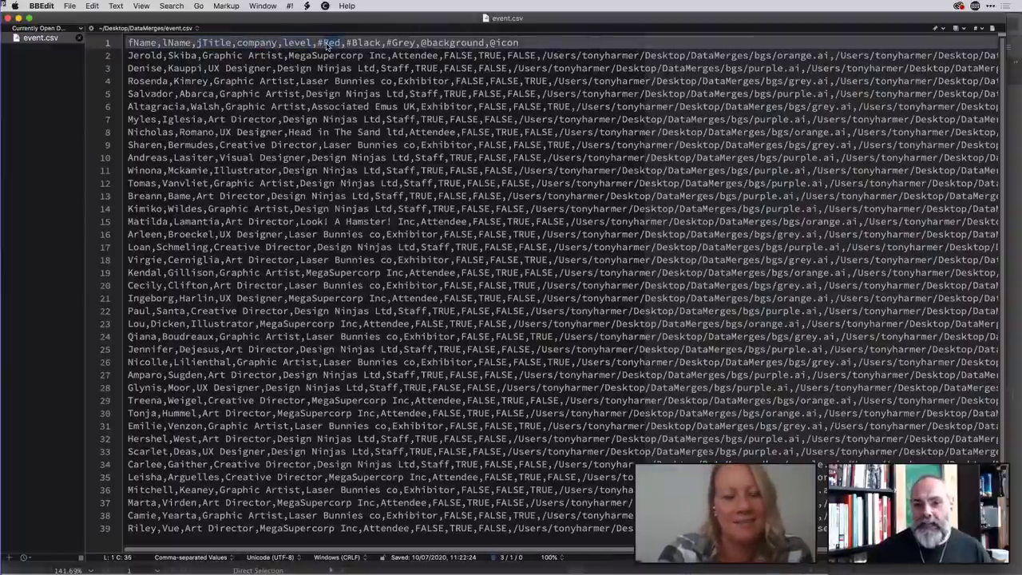
pyautogui.doubleClick(364, 42)
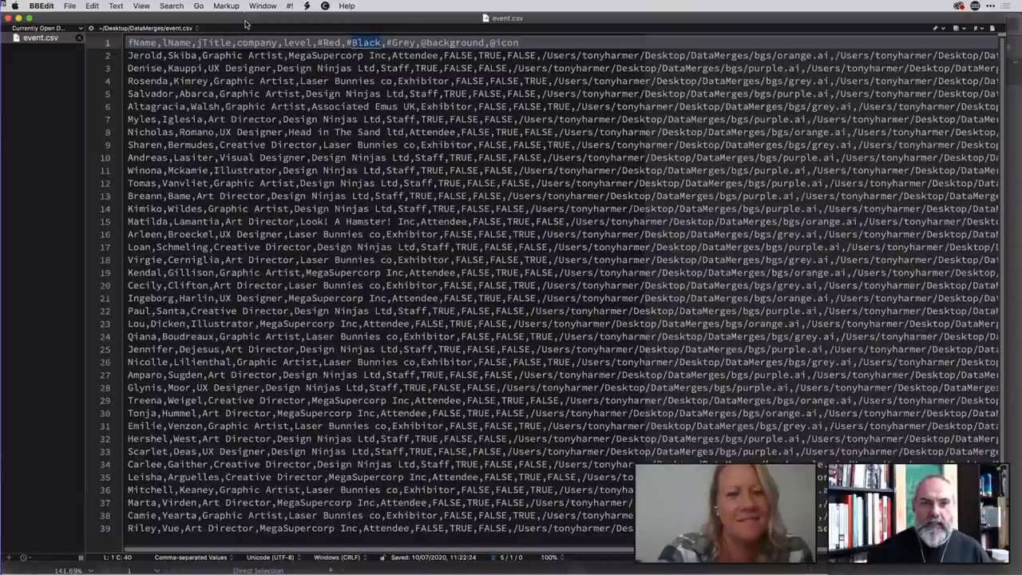
pyautogui.moveTo(247, 19); pyautogui.dragTo(261, 145)
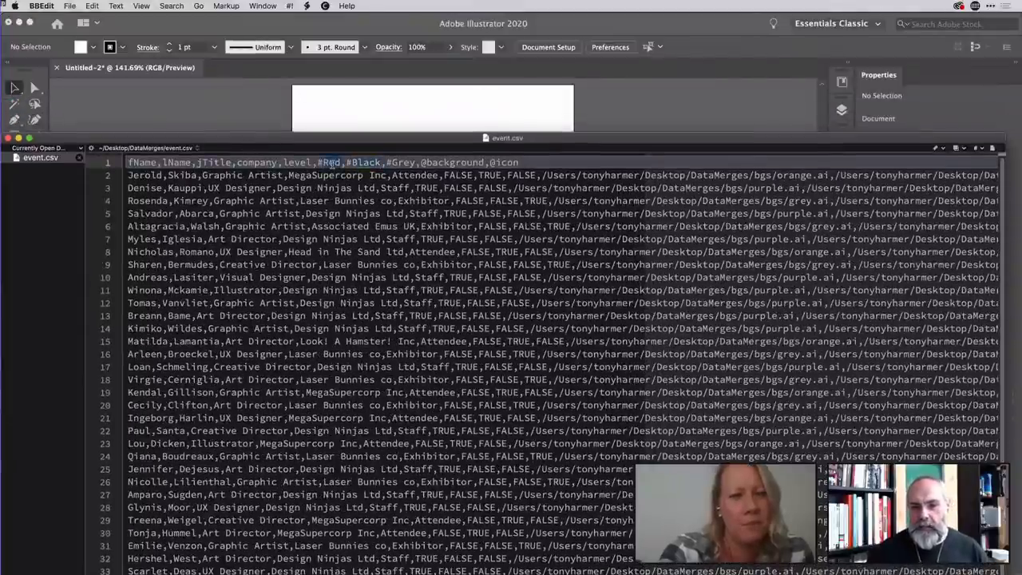
pyautogui.doubleClick(399, 163)
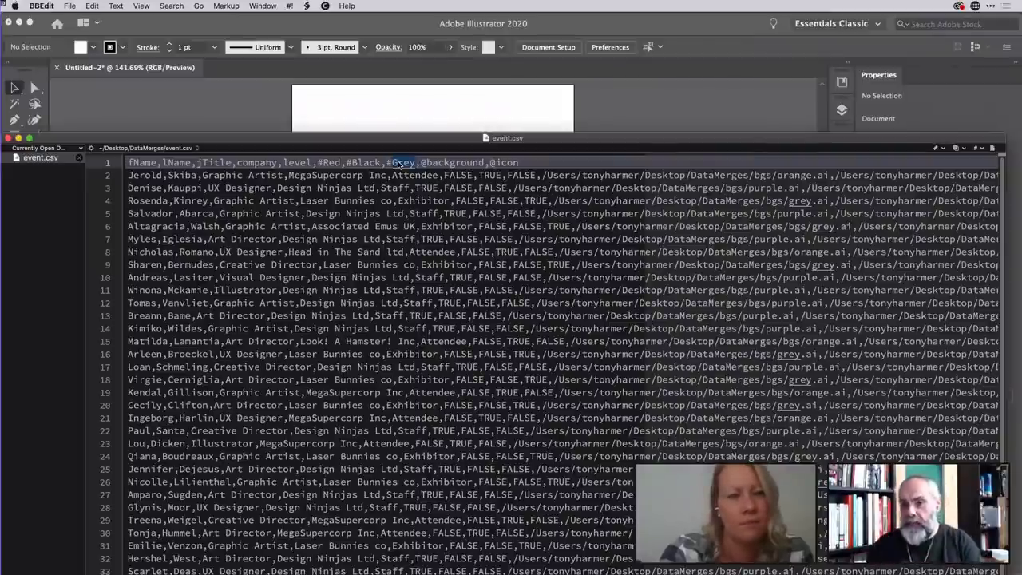
pyautogui.doubleClick(429, 162)
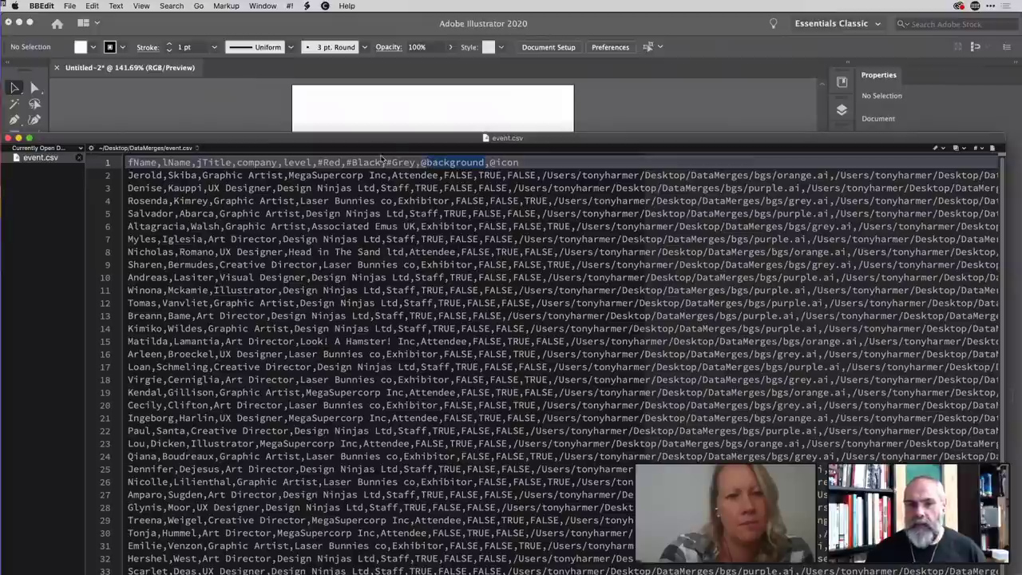
pyautogui.moveTo(359, 142); pyautogui.dragTo(365, 22)
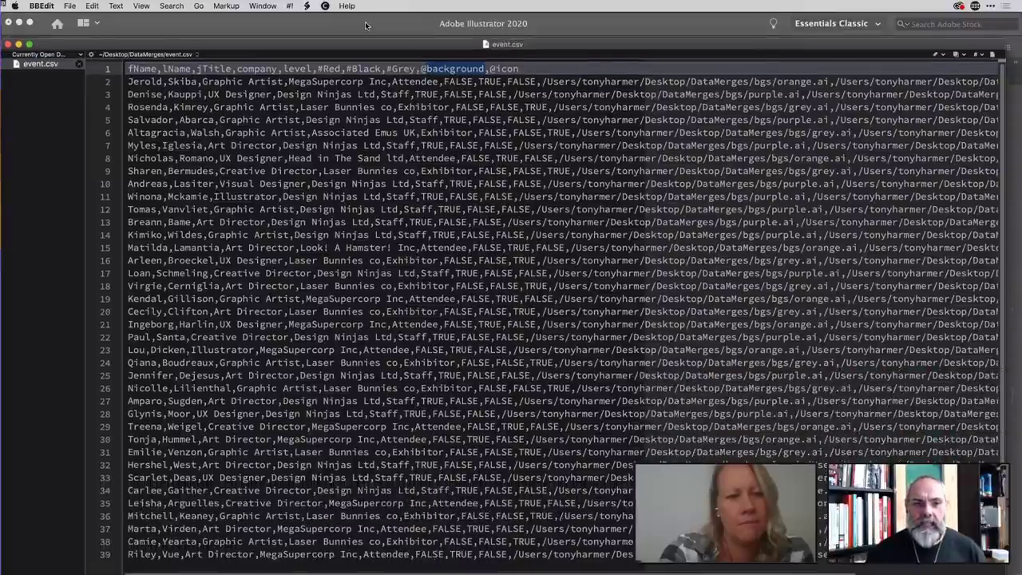
pyautogui.doubleClick(366, 19)
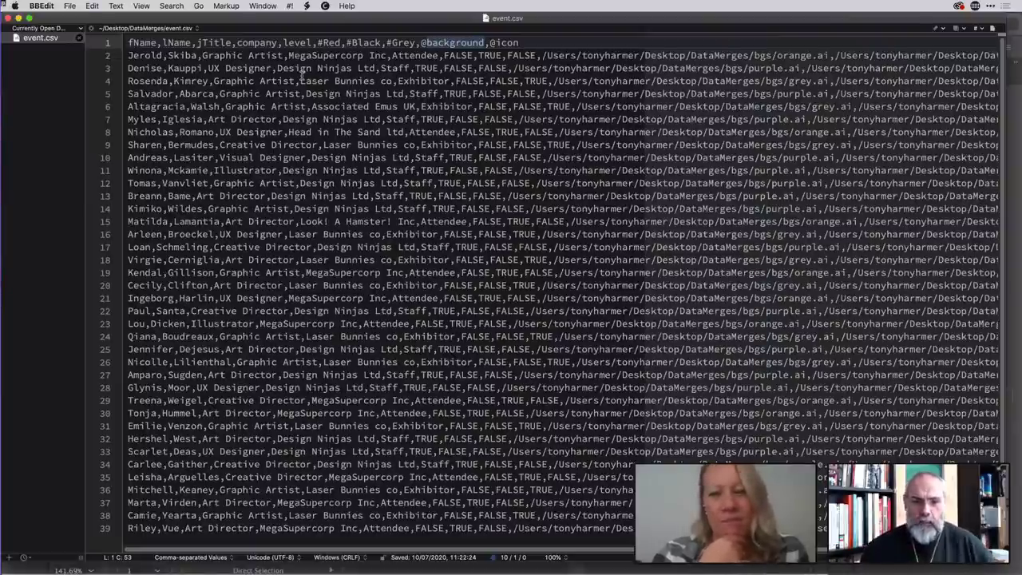
# Switch to Illustrator and close the Untitled-2 document without saving its changes.
pyautogui.press('super+Tab')
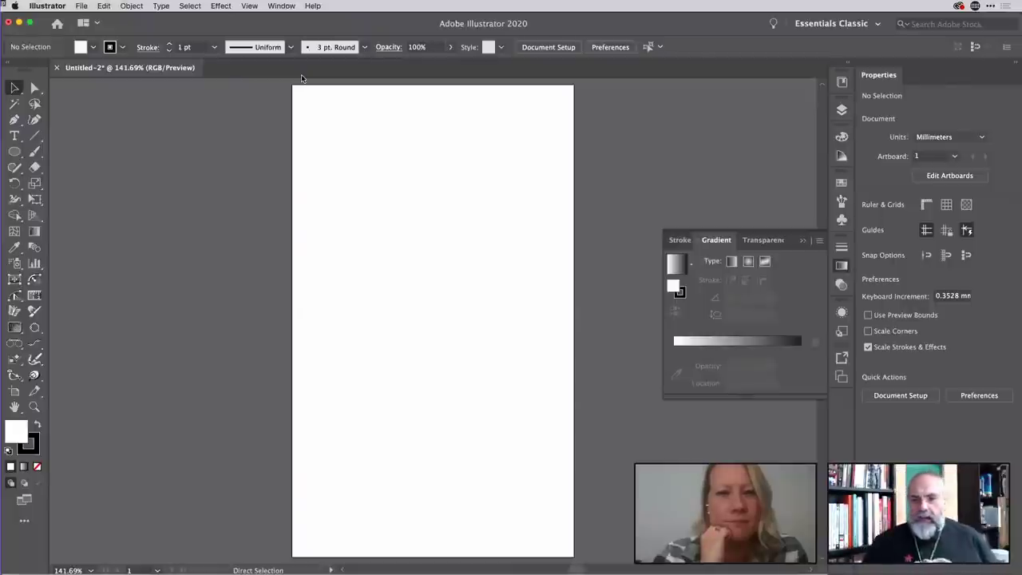
pyautogui.press('v')
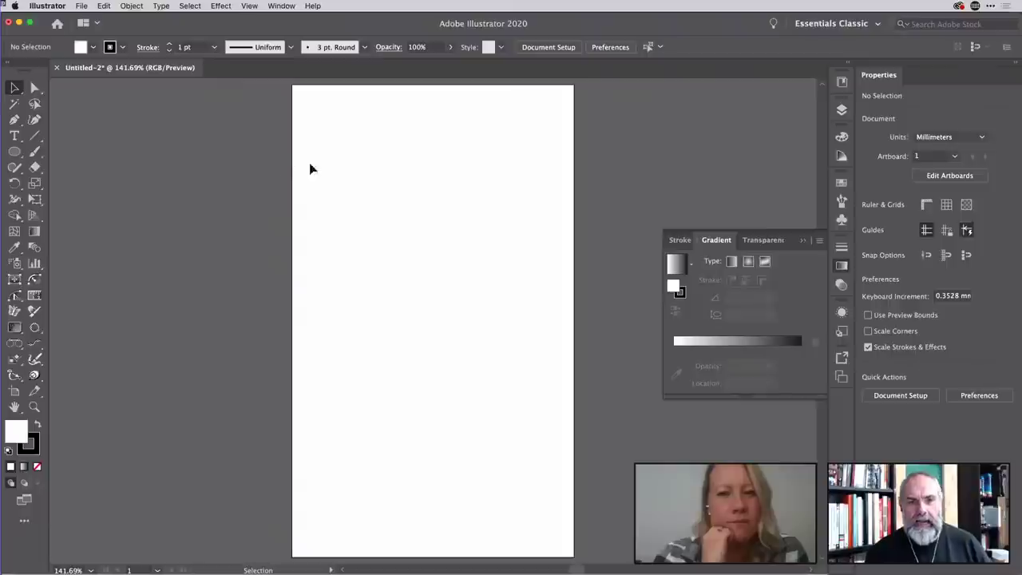
pyautogui.press('super+w')
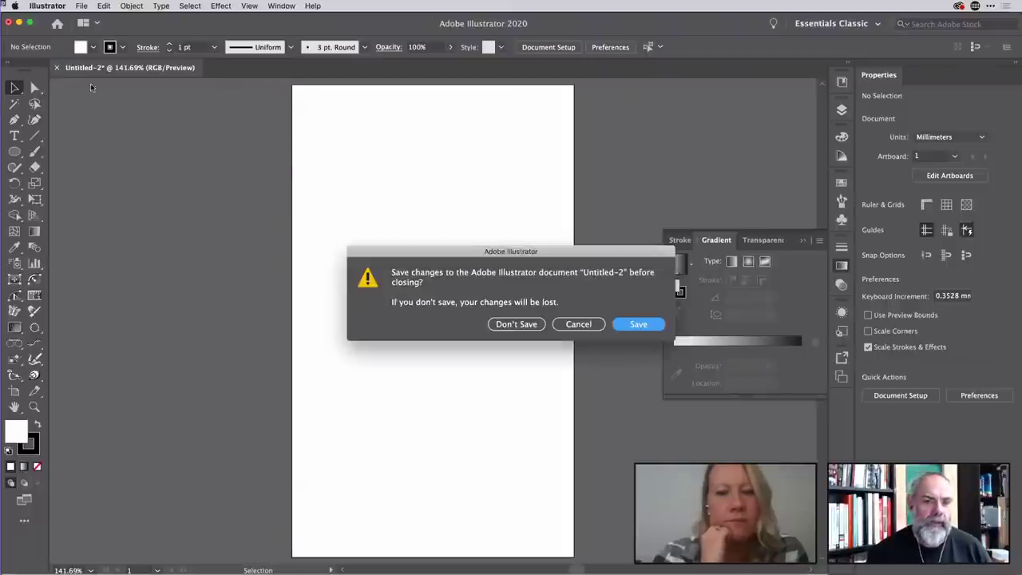
pyautogui.click(508, 326)
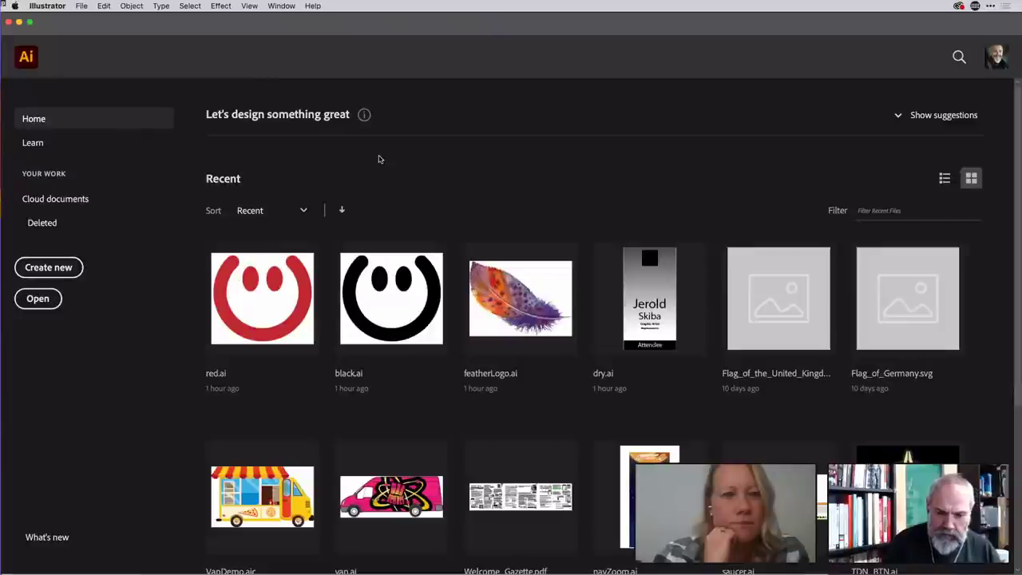
# Create a new document from the recent Postcard preset, 101.6 x 197.56 mm.
pyautogui.press('super+o')
pyautogui.press('Escape')
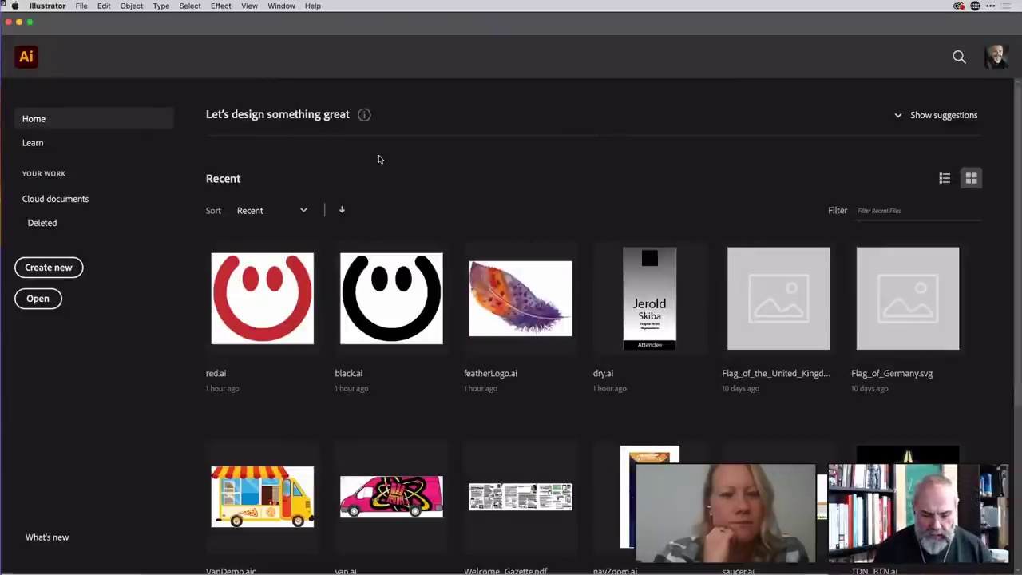
pyautogui.press('super+n')
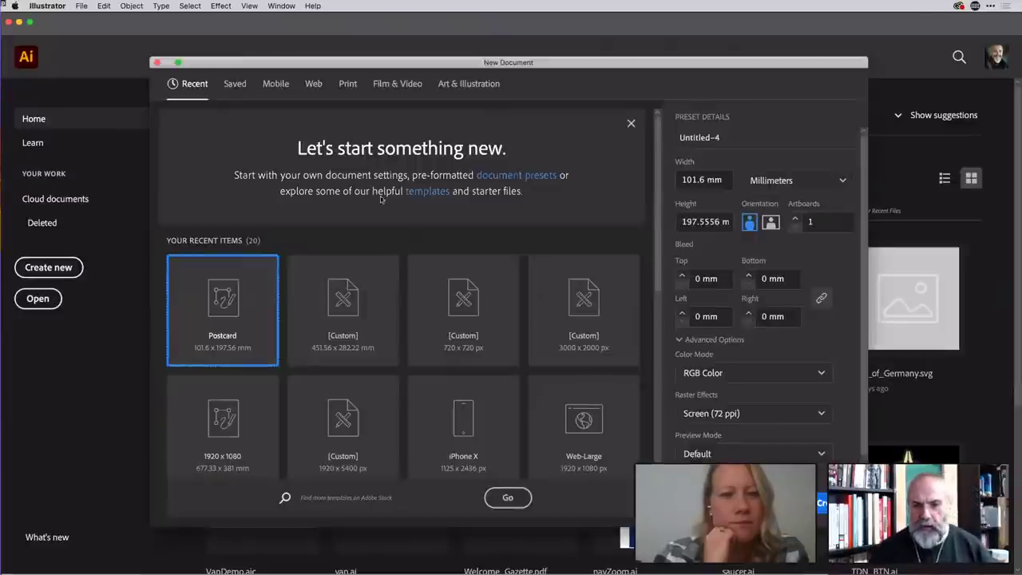
pyautogui.doubleClick(228, 299)
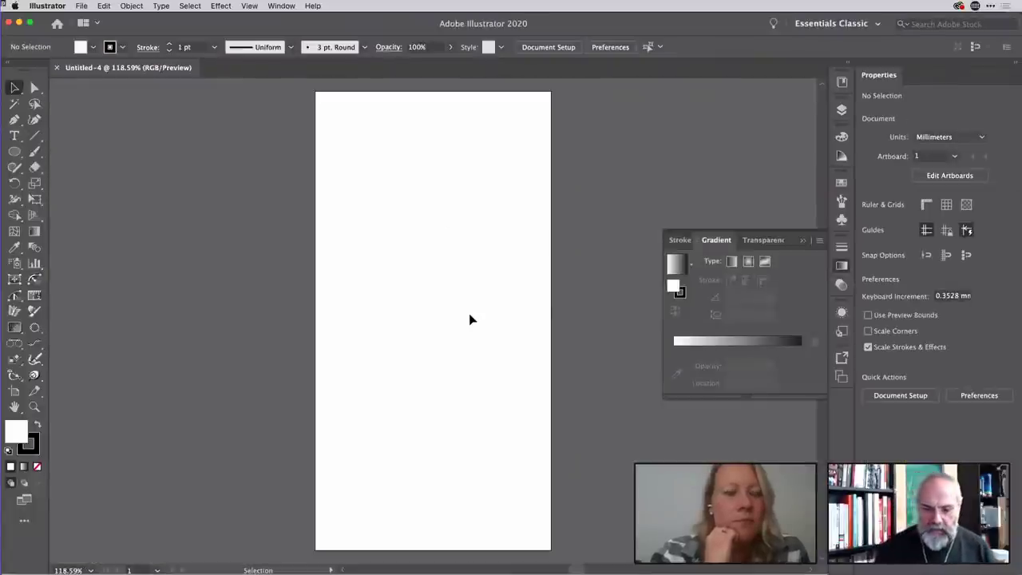
# Shorten the artboard from its lower edge to a height of about 137.3 mm and fit it in view.
pyautogui.hotkey('shift', 'o')
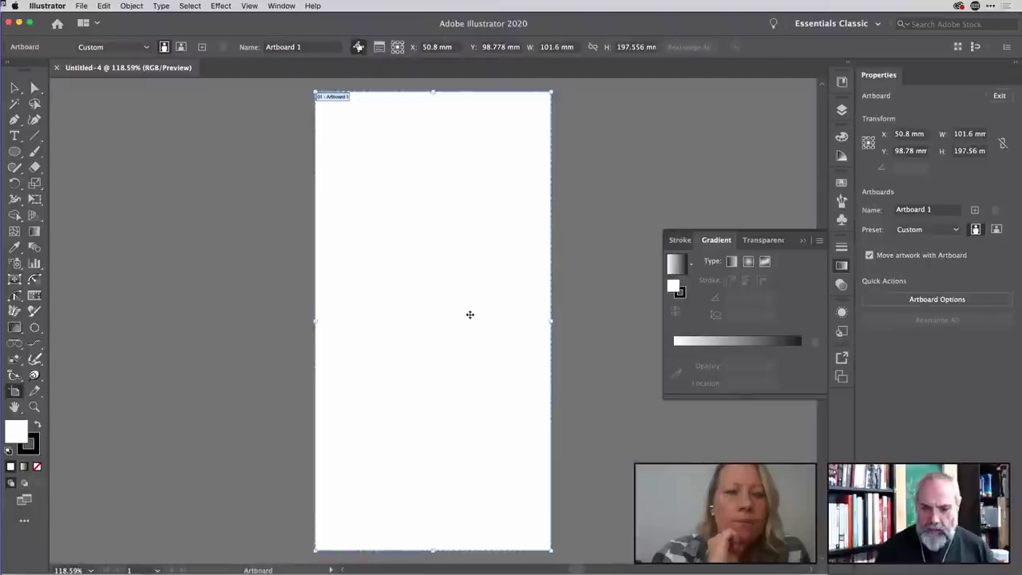
pyautogui.moveTo(449, 457); pyautogui.dragTo(449, 411)
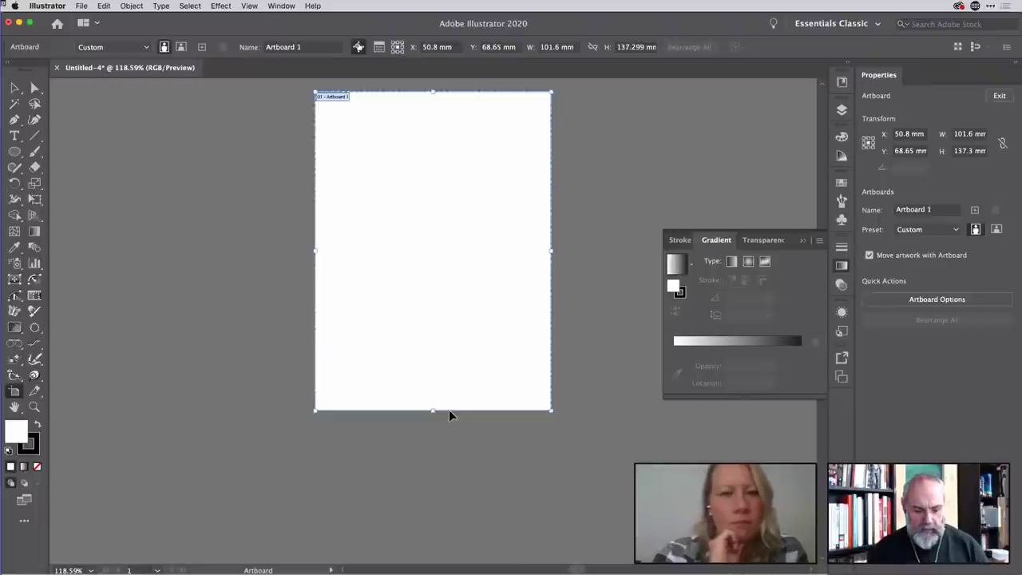
pyautogui.press('Escape')
pyautogui.press('super+0')
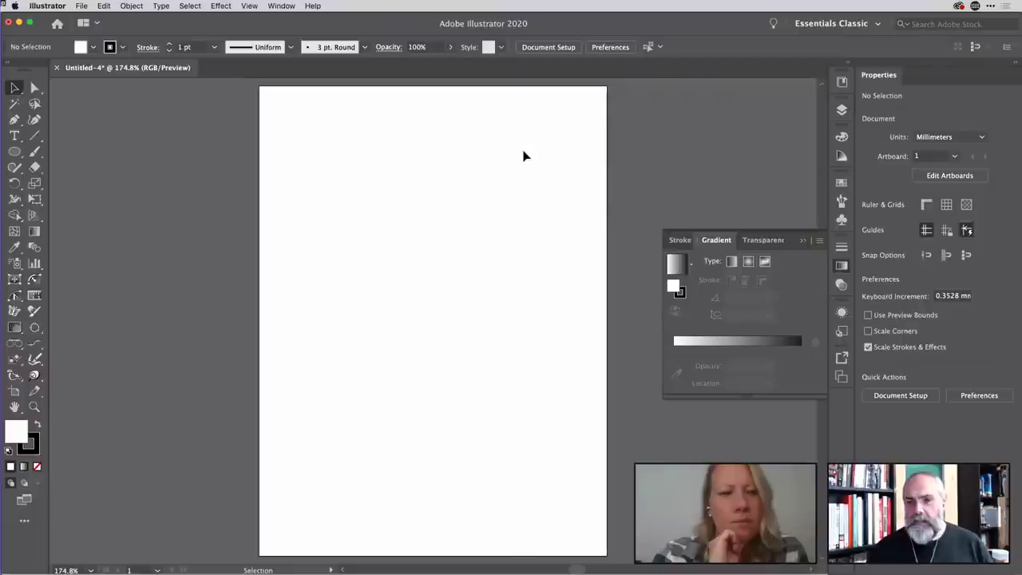
# Rename Layer 1 as bg.
pyautogui.click(841, 111)
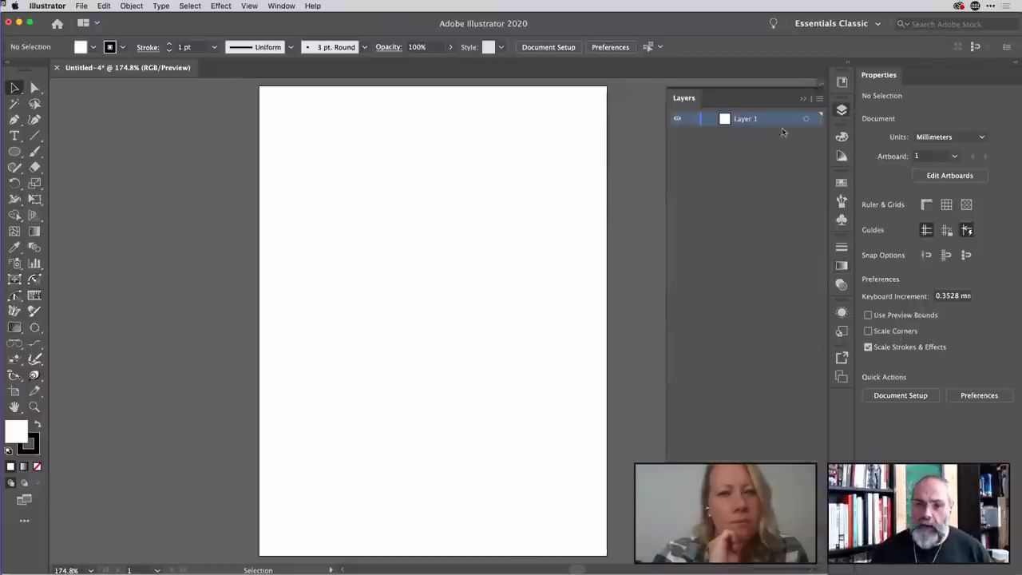
pyautogui.click(842, 111)
pyautogui.click(841, 110)
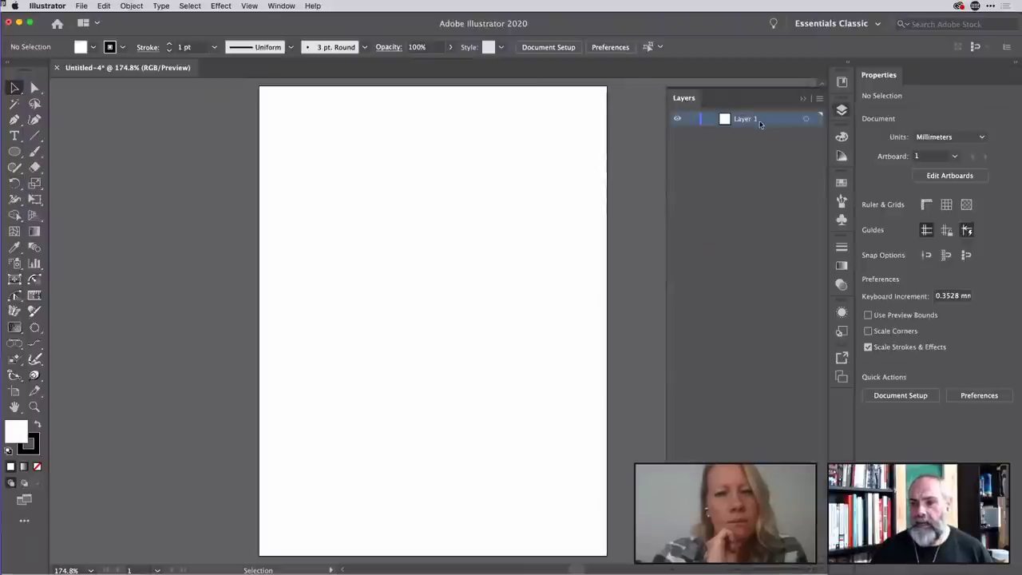
pyautogui.doubleClick(750, 118)
pyautogui.write('bg')
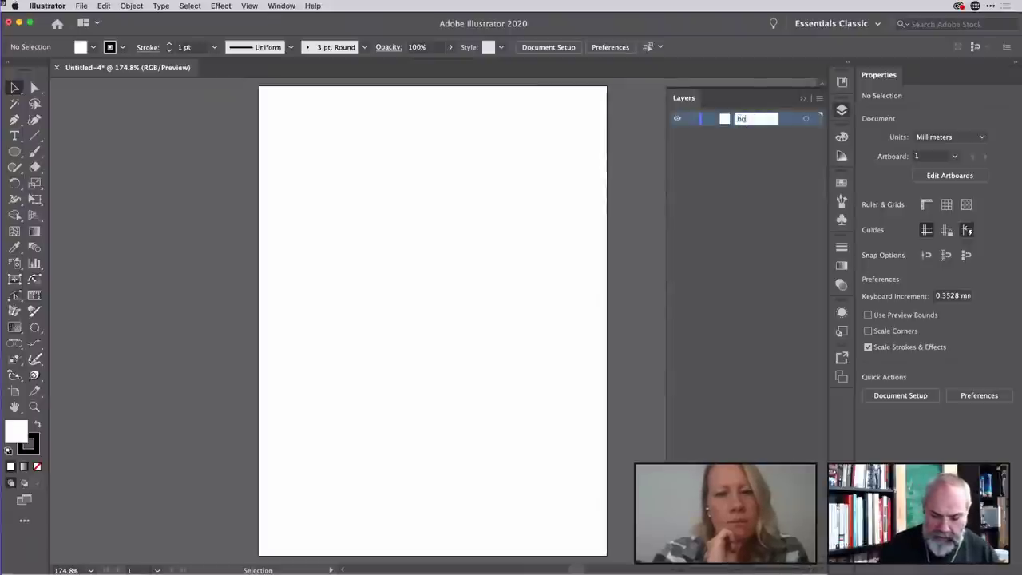
pyautogui.press('Return')
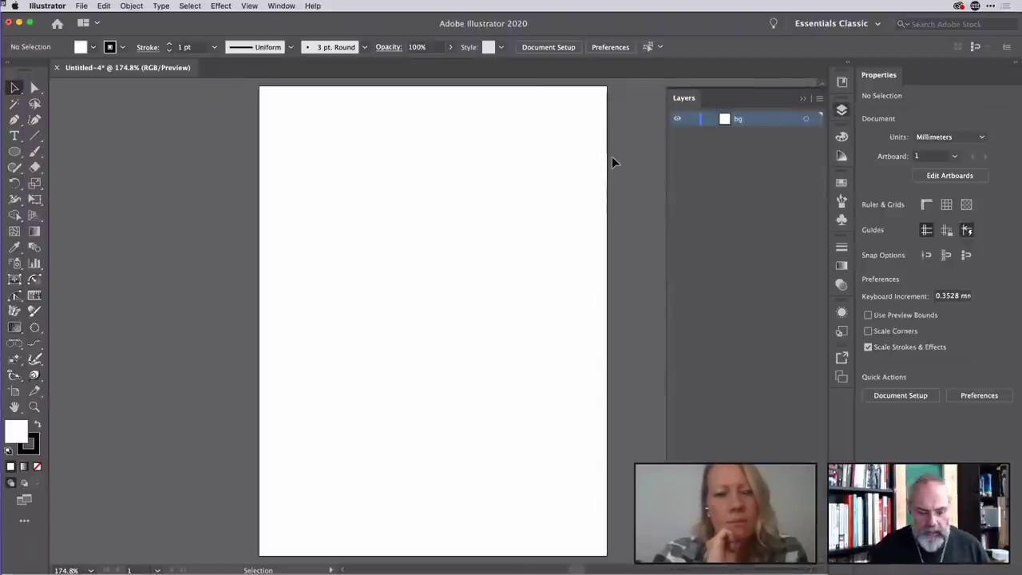
# Start placing a file on the bg layer and browse to the bgs folder inside DataMerges.
pyautogui.press('super')
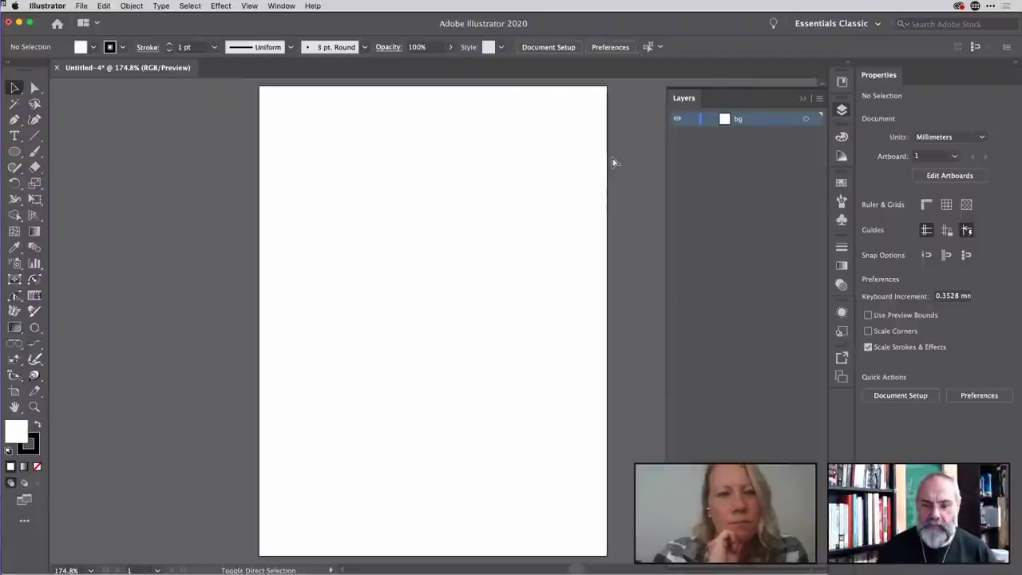
pyautogui.press('super+shift+p')
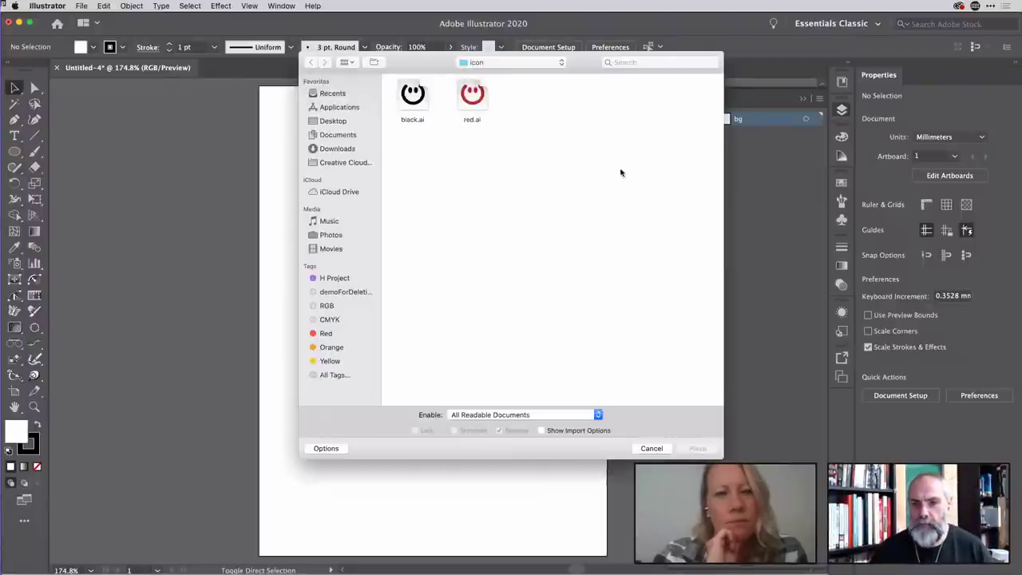
pyautogui.moveTo(386, 60); pyautogui.dragTo(279, 149)
pyautogui.click(378, 151)
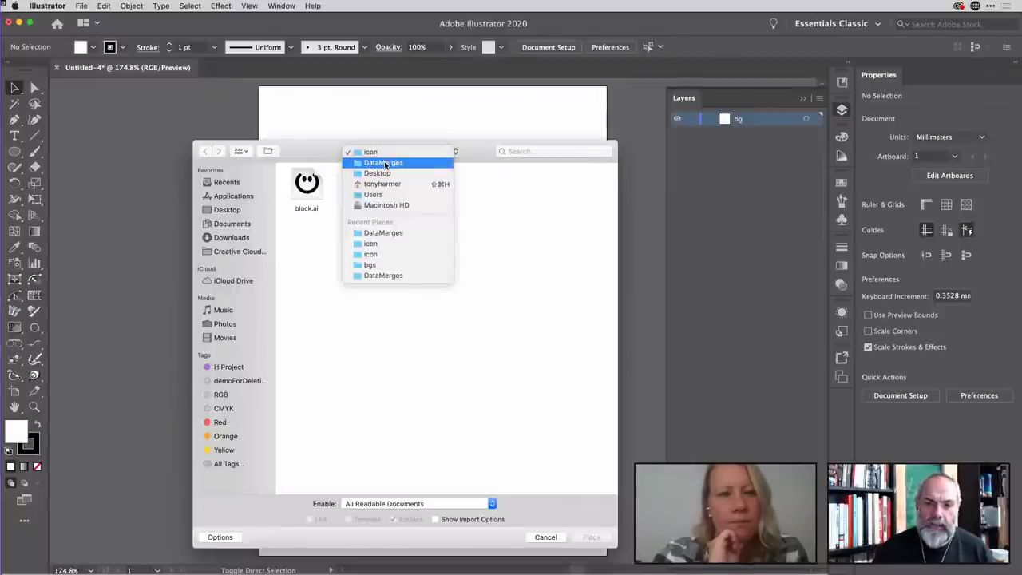
pyautogui.click(384, 165)
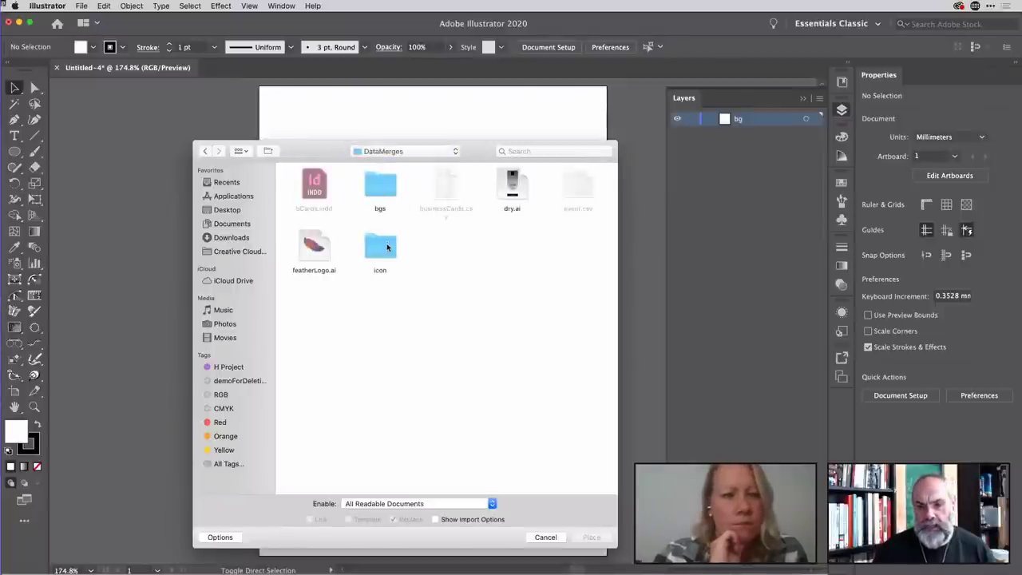
pyautogui.doubleClick(383, 186)
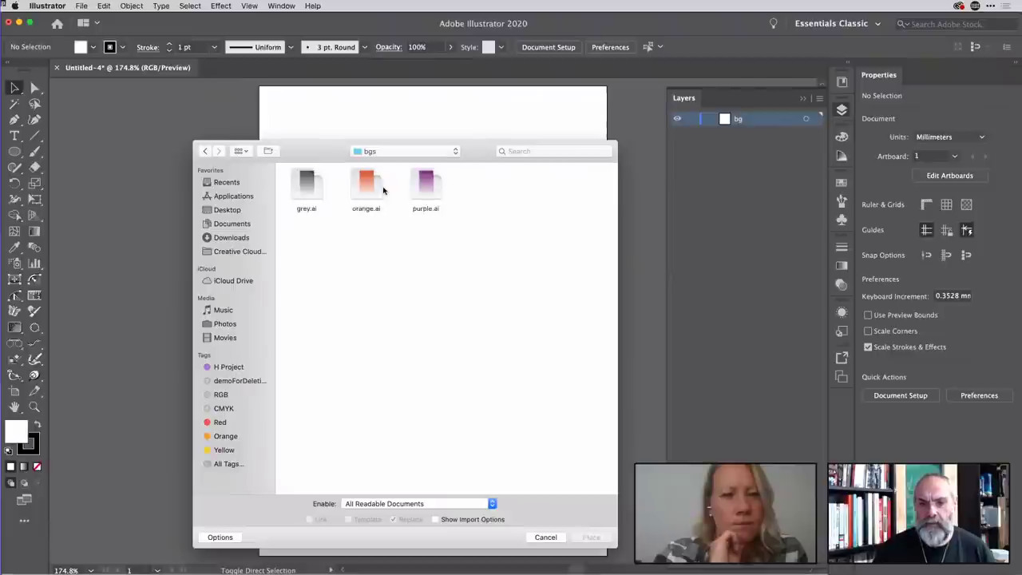
# Preview the grey, orange and purple background files in the bgs folder one after another.
pyautogui.click(314, 188)
pyautogui.press('space')
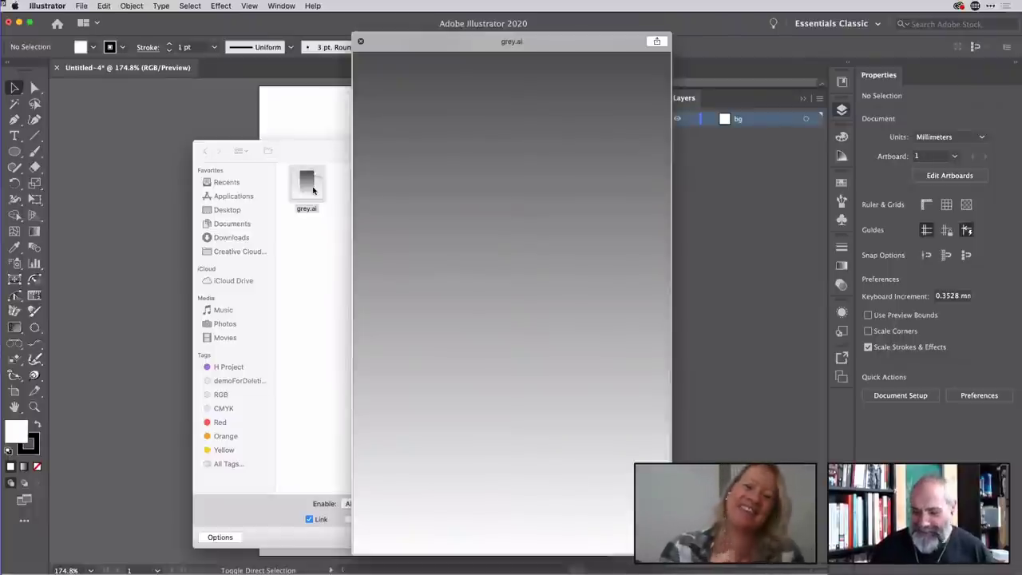
pyautogui.press('Right')
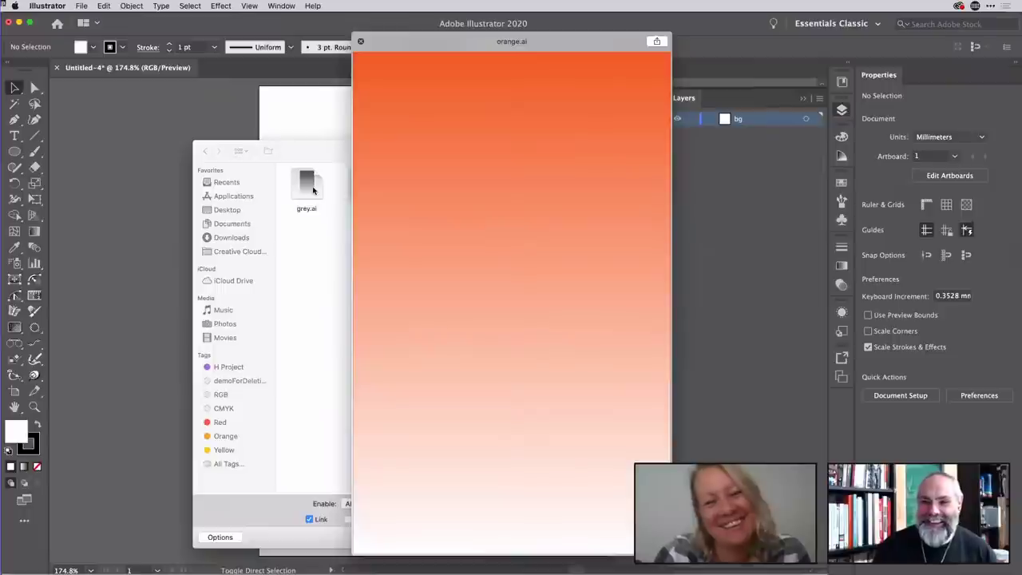
pyautogui.press('Right')
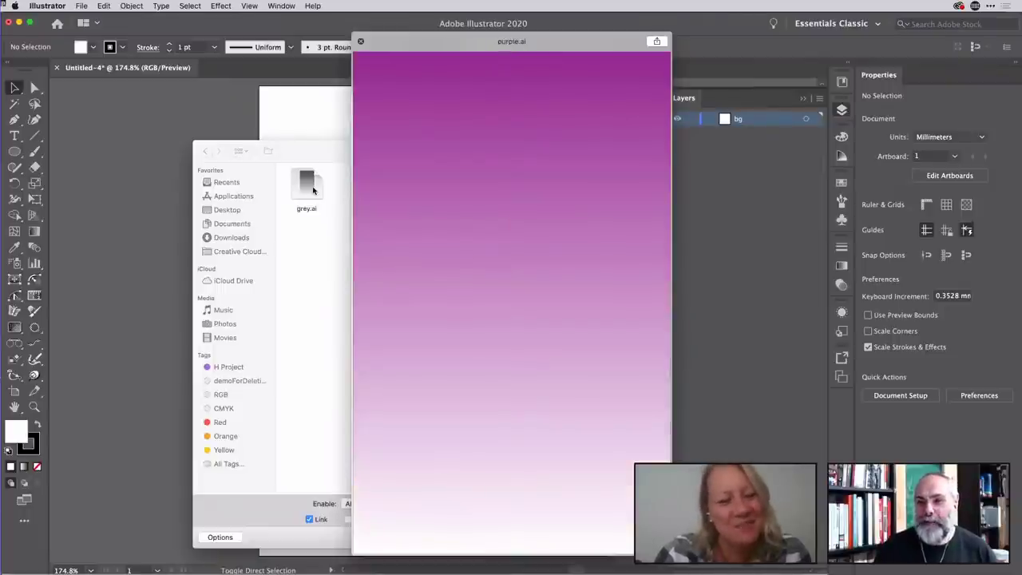
pyautogui.press('Left')
pyautogui.press('Left')
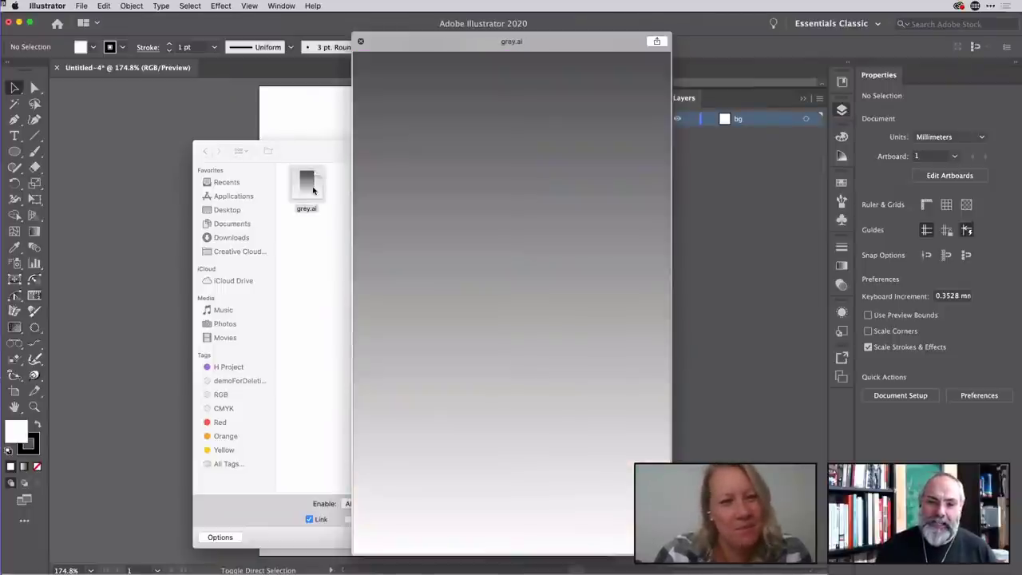
pyautogui.click(328, 252)
pyautogui.press('space')
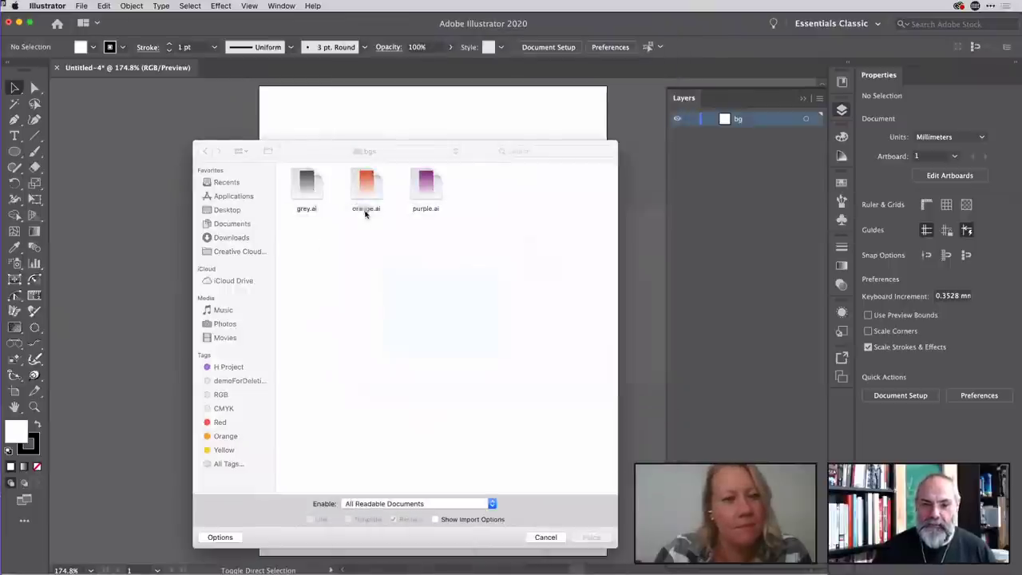
# Place orange.ai as a linked file at original size, aligned to the artboard's upper-left corner.
pyautogui.click(315, 193)
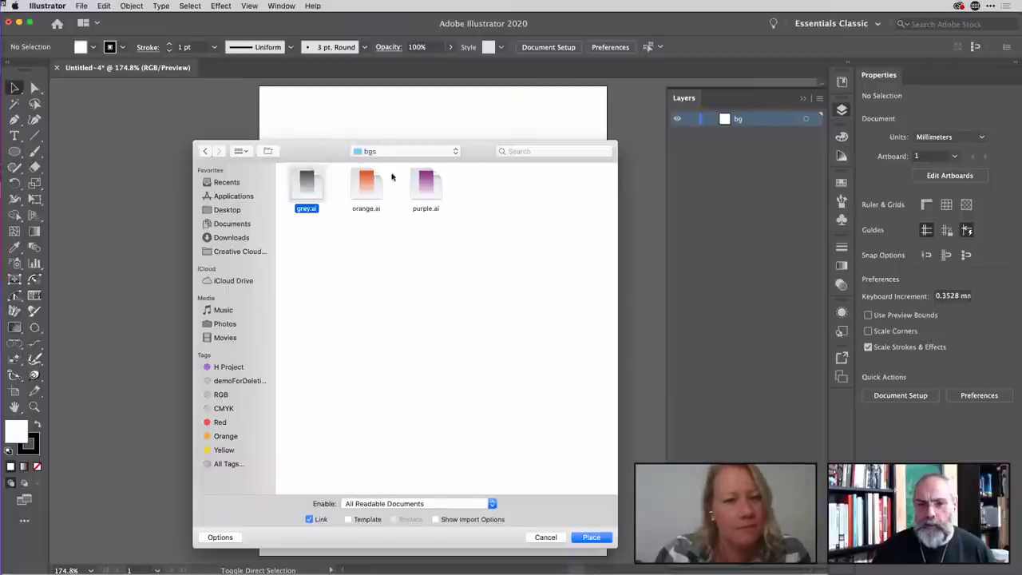
pyautogui.click(369, 183)
pyautogui.click(591, 537)
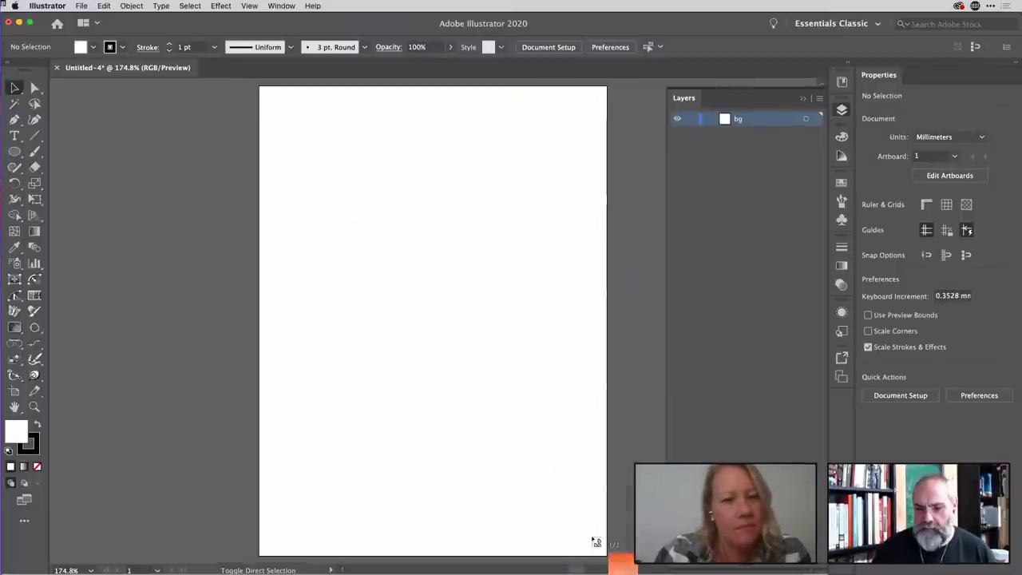
pyautogui.click(260, 87)
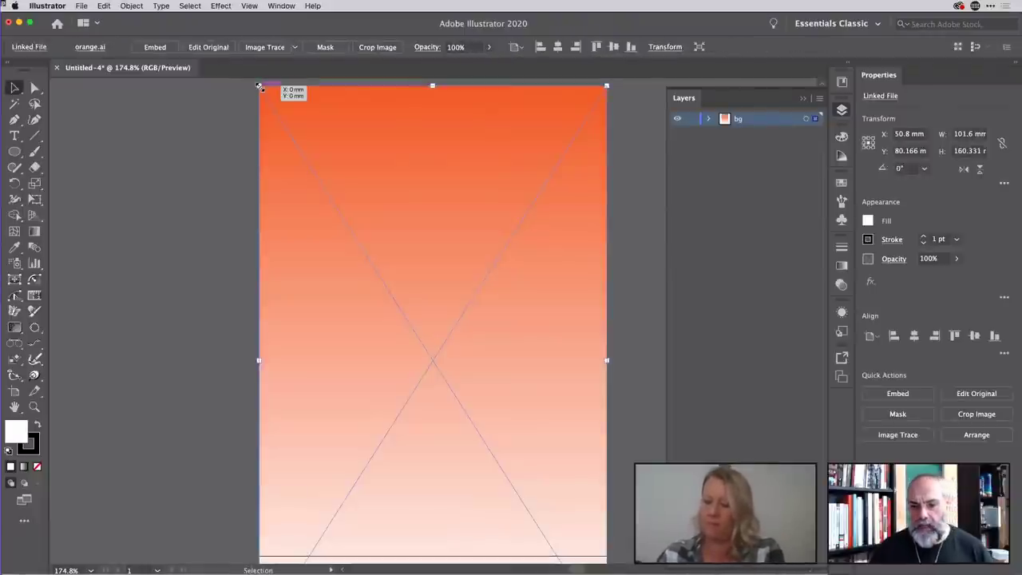
# Extend the artboard's lower edge to the bottom of the orange background, for a height of about 160.33 mm.
pyautogui.scroll(-5, 391, 217)
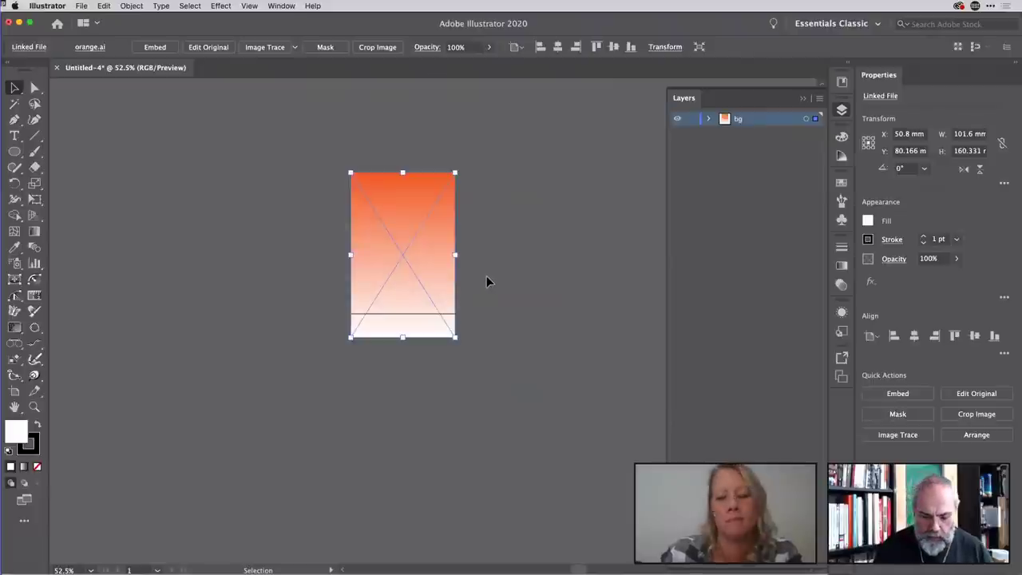
pyautogui.hotkey('shift', 'o')
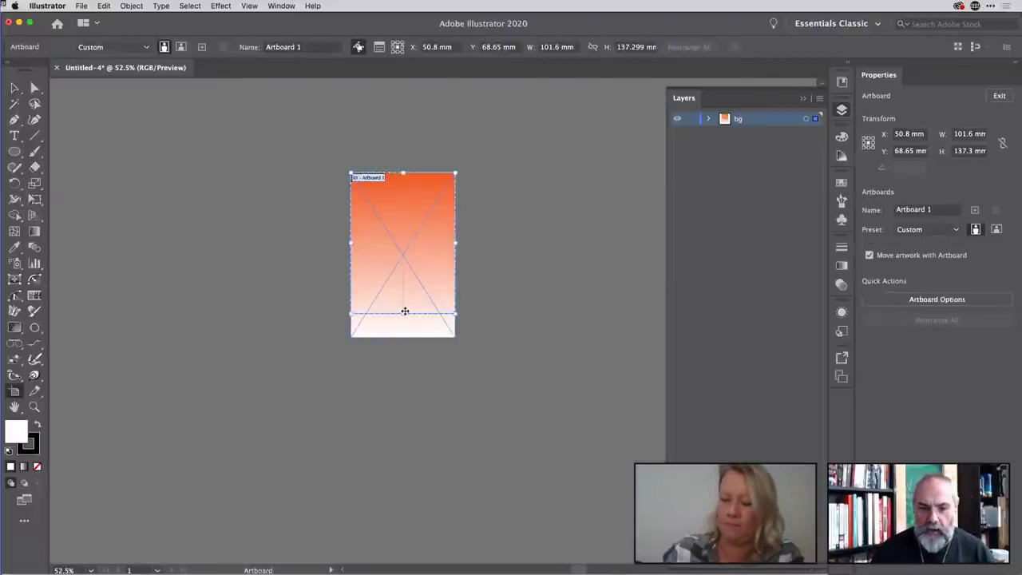
pyautogui.moveTo(404, 322); pyautogui.dragTo(405, 336)
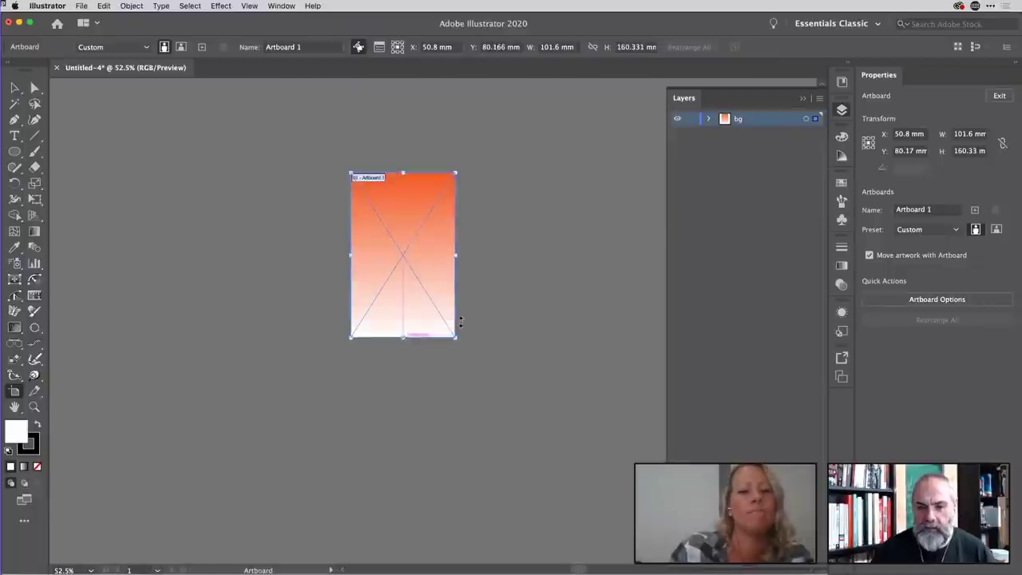
pyautogui.press('Escape')
pyautogui.click(514, 268)
pyautogui.scroll(8, 403, 221)
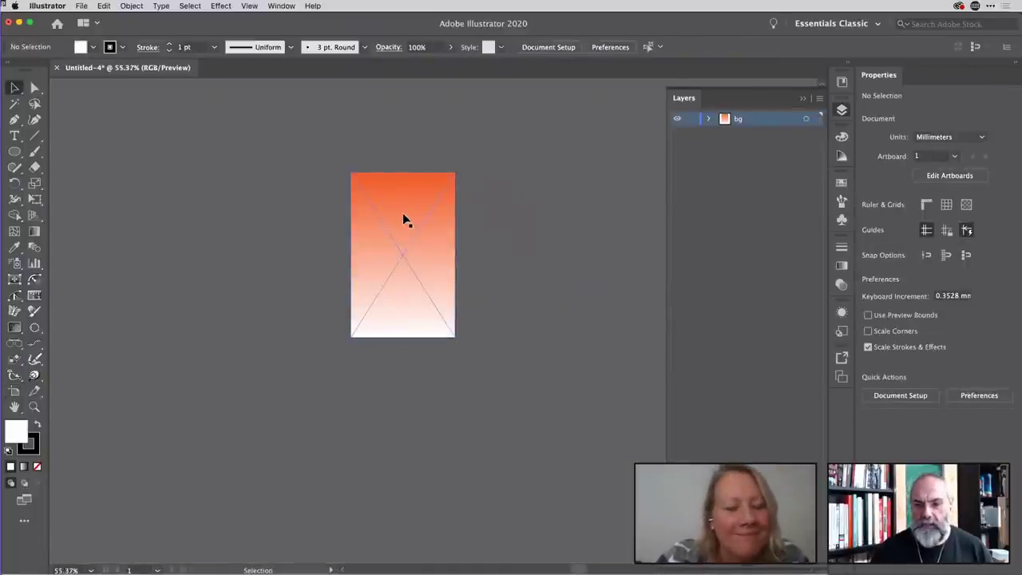
pyautogui.scroll(-3, 403, 221)
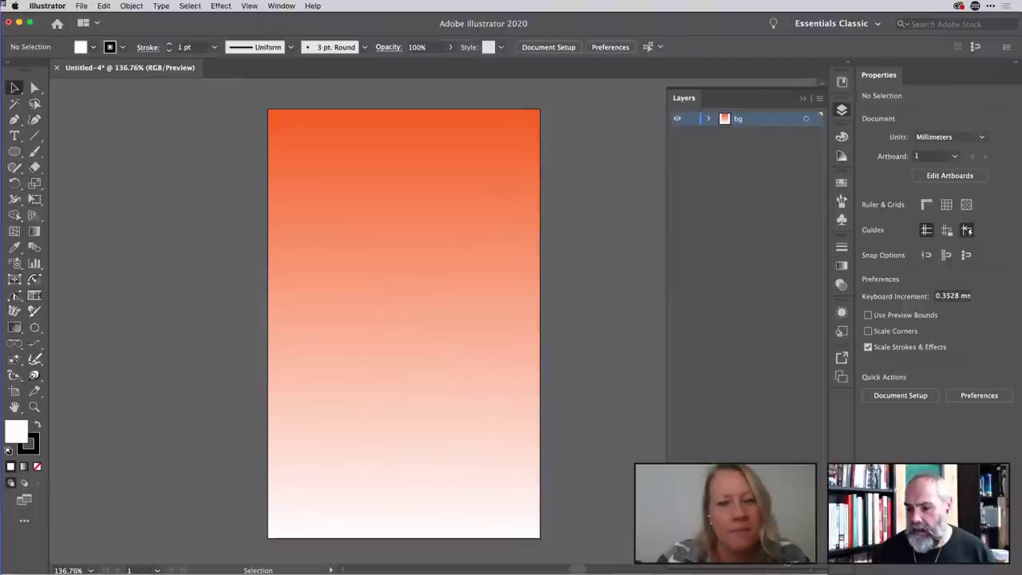
# Create a new layer named logo above the background and lock the bg layer.
pyautogui.press('super+l')
pyautogui.doubleClick(743, 119)
pyautogui.press('BackSpace')
pyautogui.write('logo')
pyautogui.press('Return')
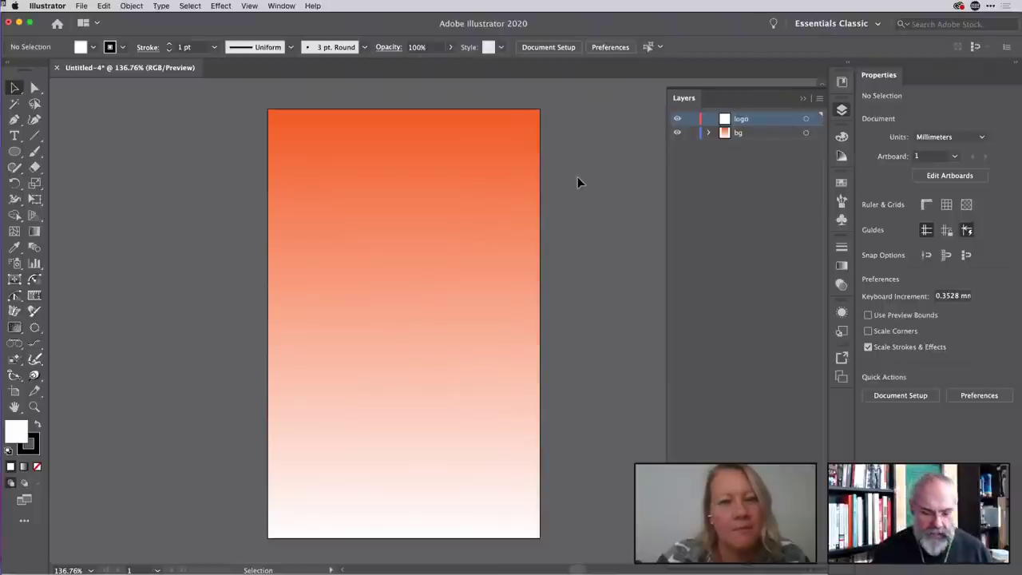
pyautogui.click(691, 133)
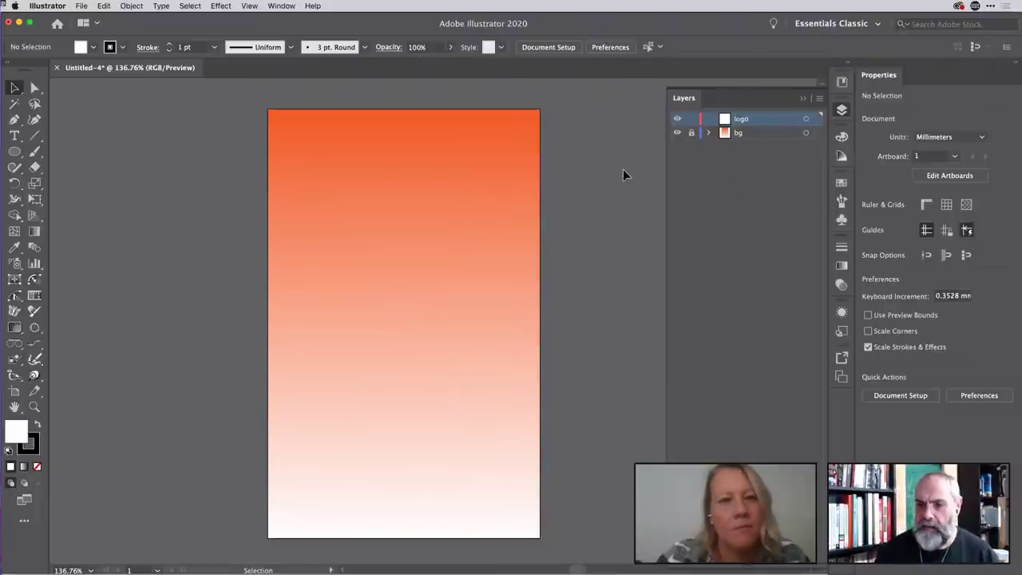
# Start placing a file on the logo layer and browse to the icon folder inside DataMerges.
pyautogui.press('super+shift+p')
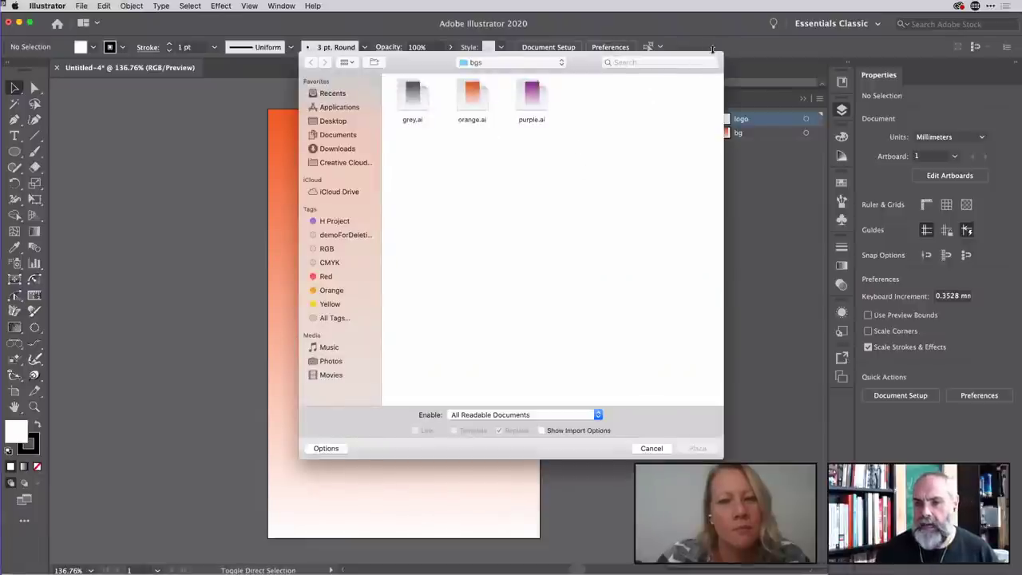
pyautogui.moveTo(715, 71); pyautogui.dragTo(652, 109)
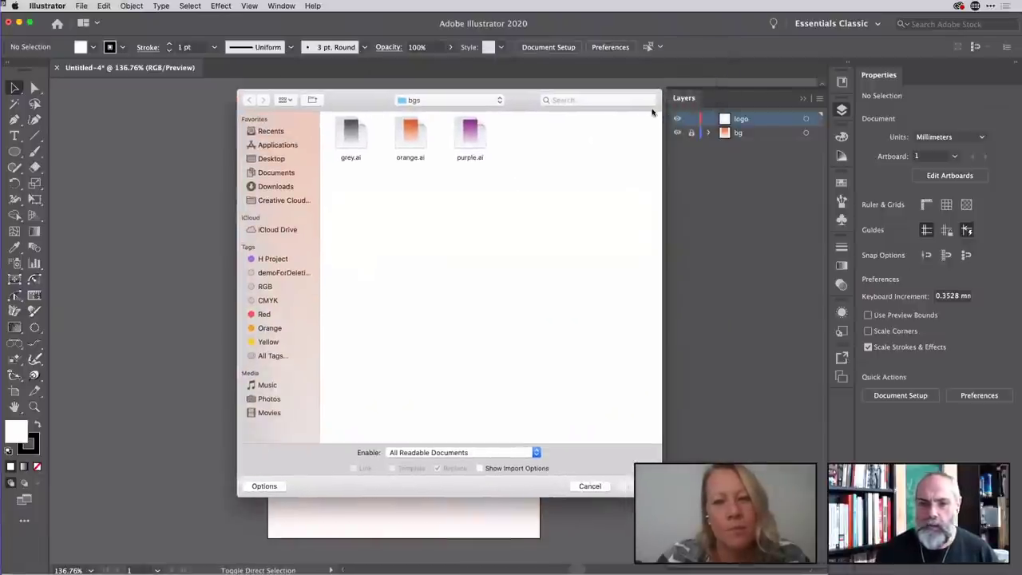
pyautogui.click(480, 102)
pyautogui.click(459, 112)
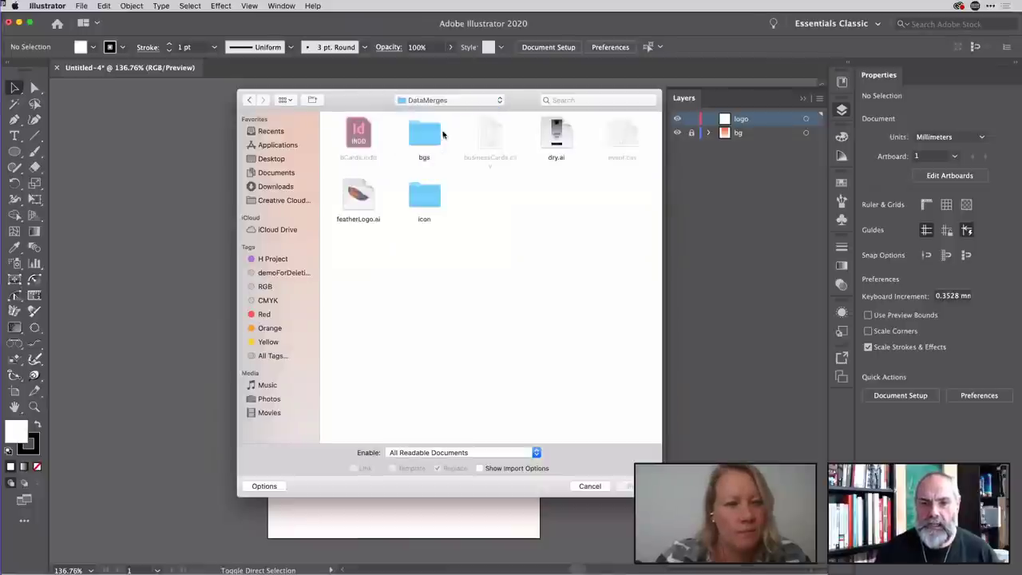
pyautogui.doubleClick(429, 202)
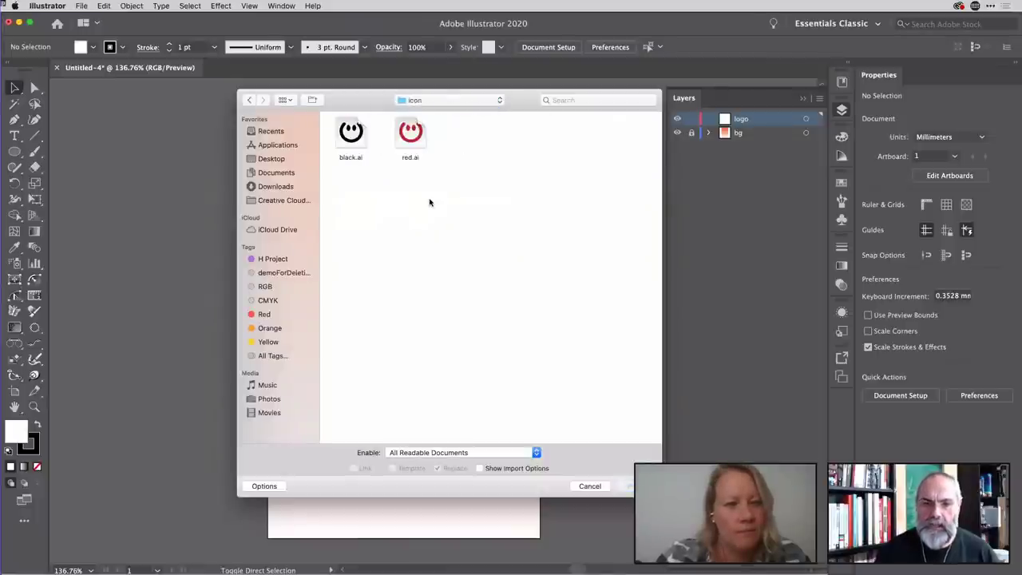
# Preview the black.ai and red.ai smiley icons in the icon folder.
pyautogui.click(348, 136)
pyautogui.press('space')
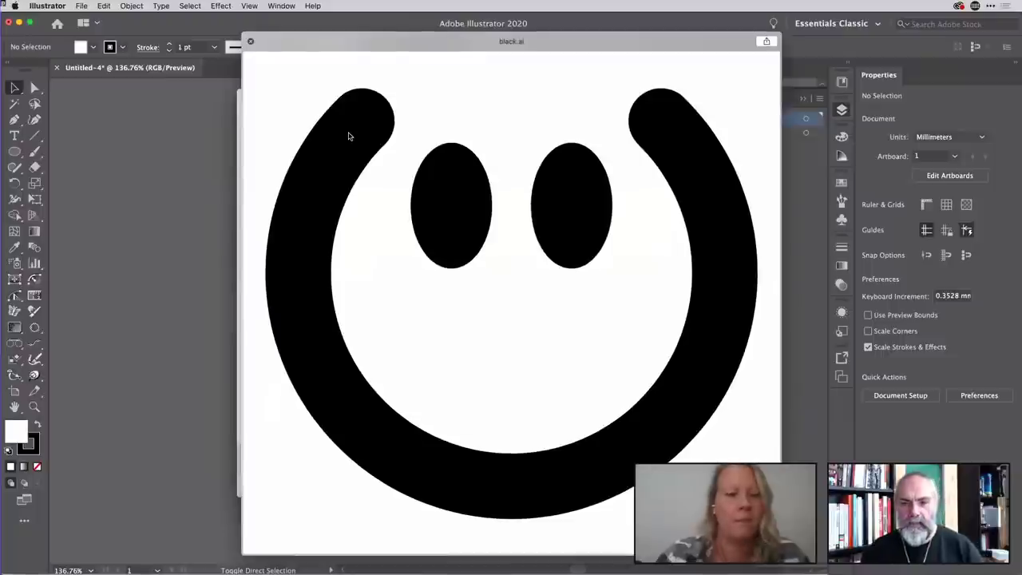
pyautogui.press('Down')
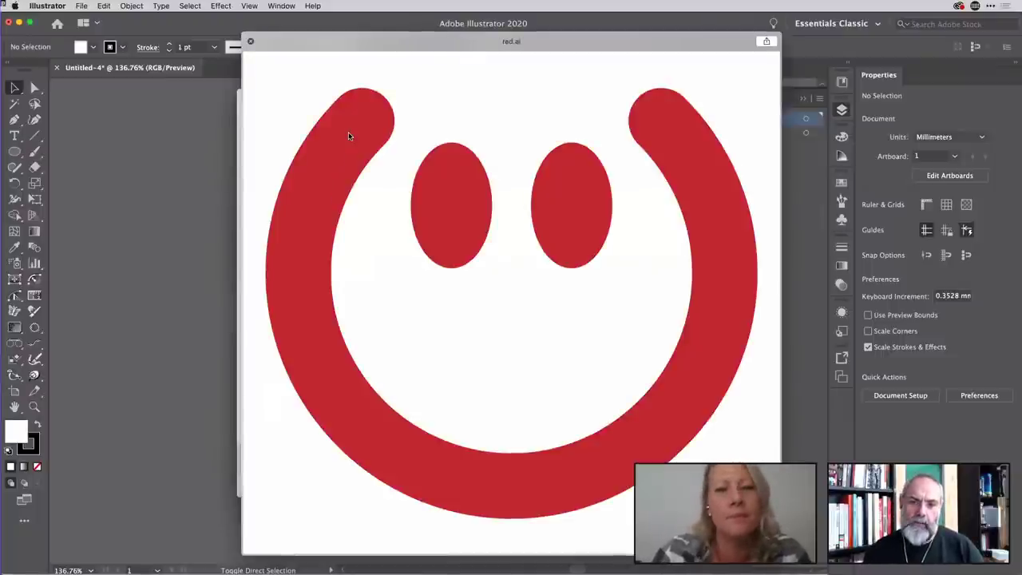
pyautogui.press('Up')
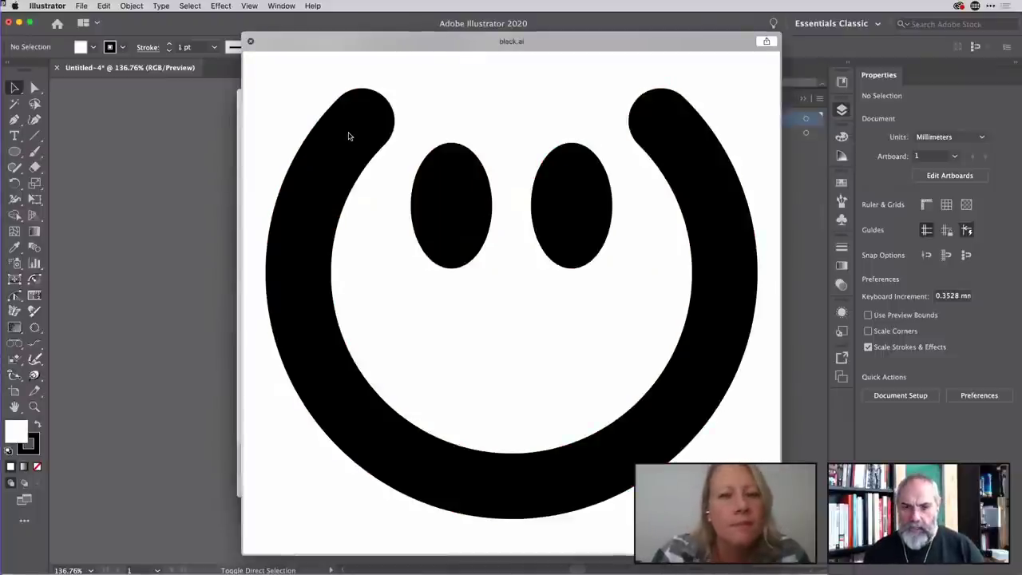
pyautogui.press('space')
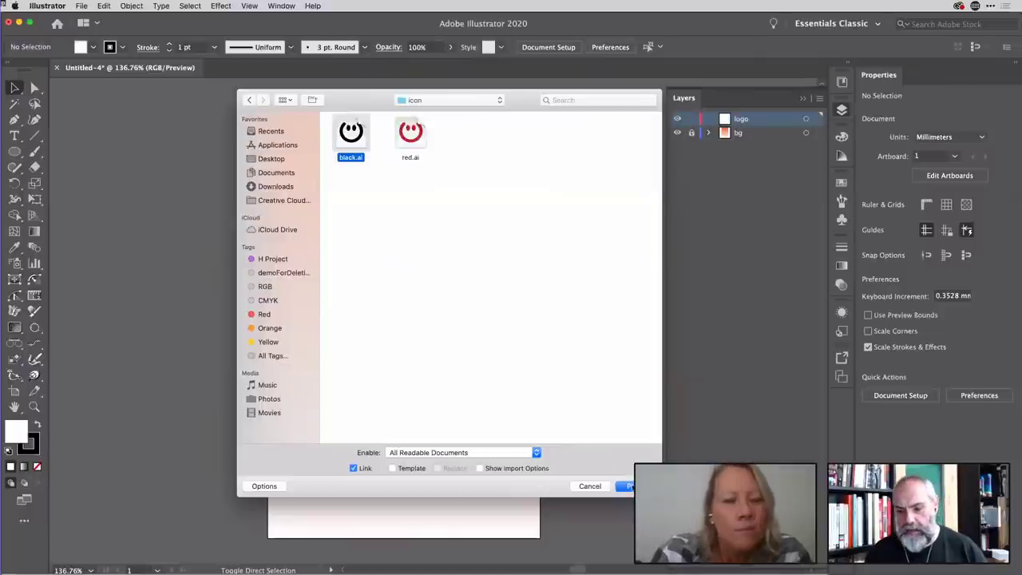
# Place black.ai as a large linked icon in the badge's upper half, centred horizontally, and deselect it.
pyautogui.click(623, 484)
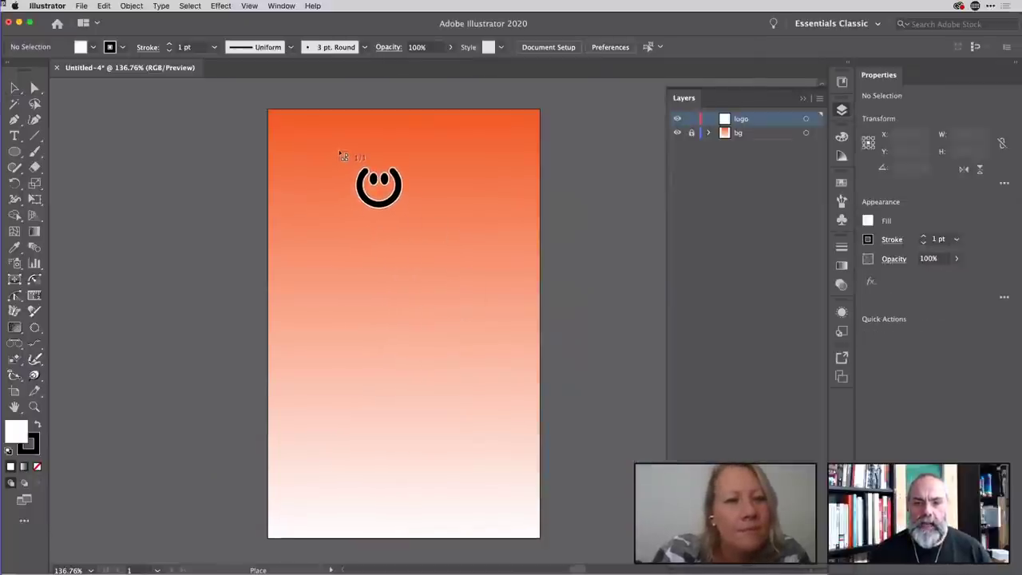
pyautogui.moveTo(338, 151); pyautogui.dragTo(475, 289)
pyautogui.moveTo(404, 209)
pyautogui.mouseDown()
pyautogui.moveTo(391, 212)
pyautogui.moveTo(403, 217)
pyautogui.mouseUp()
pyautogui.click(571, 228)
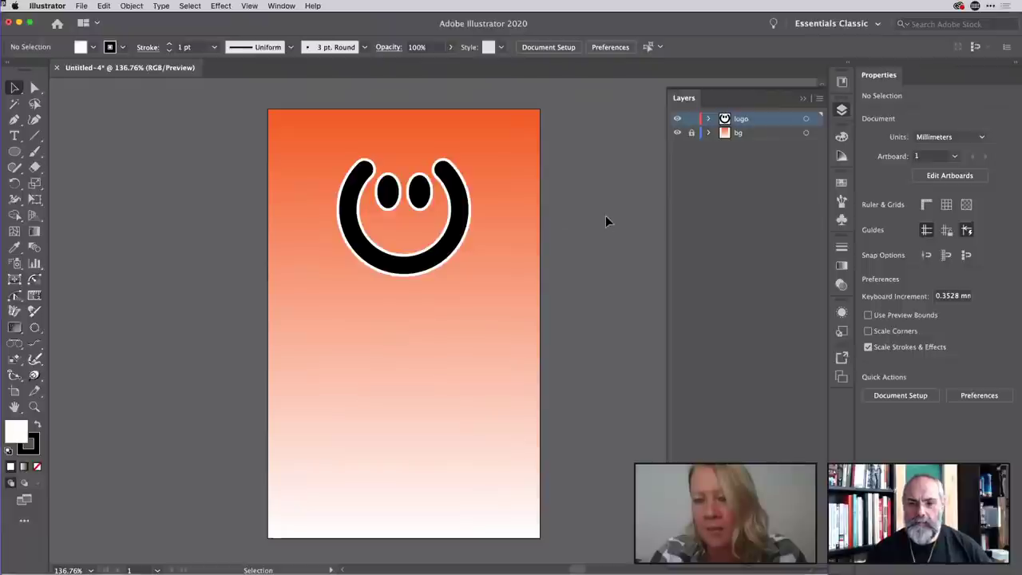
# Add centre-aligned point text reading fName below the smiley icon and select the word.
pyautogui.click(14, 135)
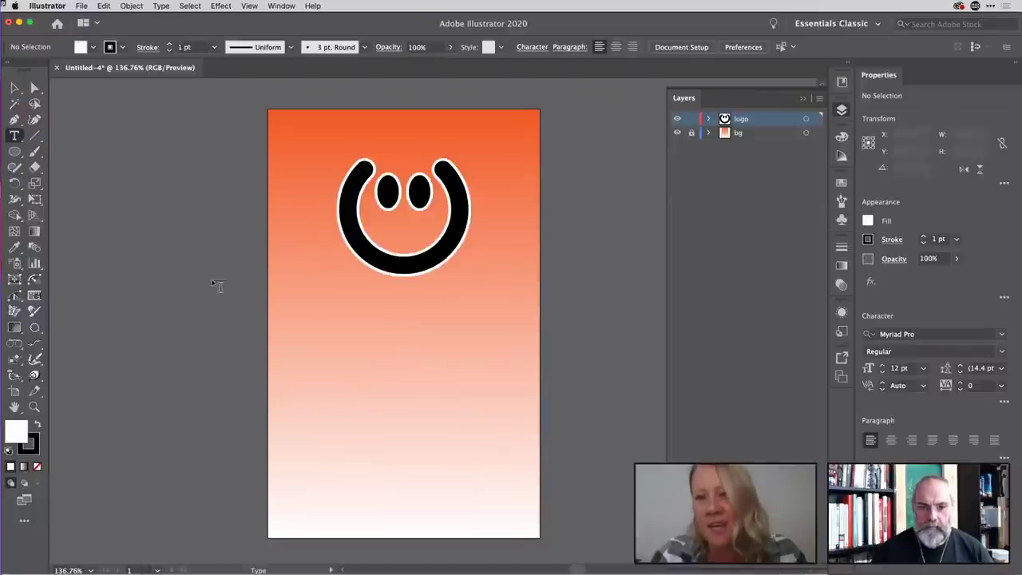
pyautogui.press('super+shift+c')
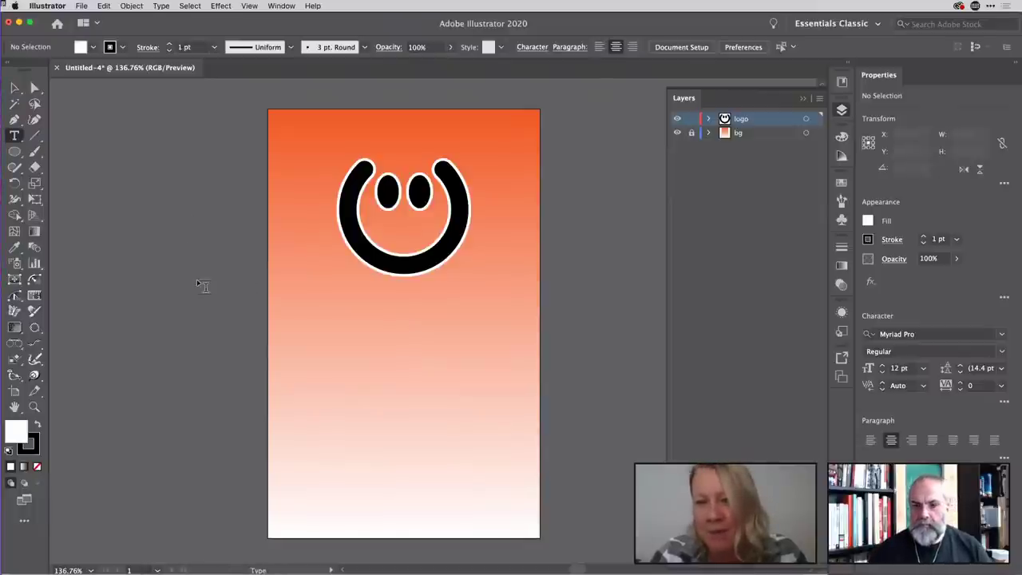
pyautogui.click(401, 330)
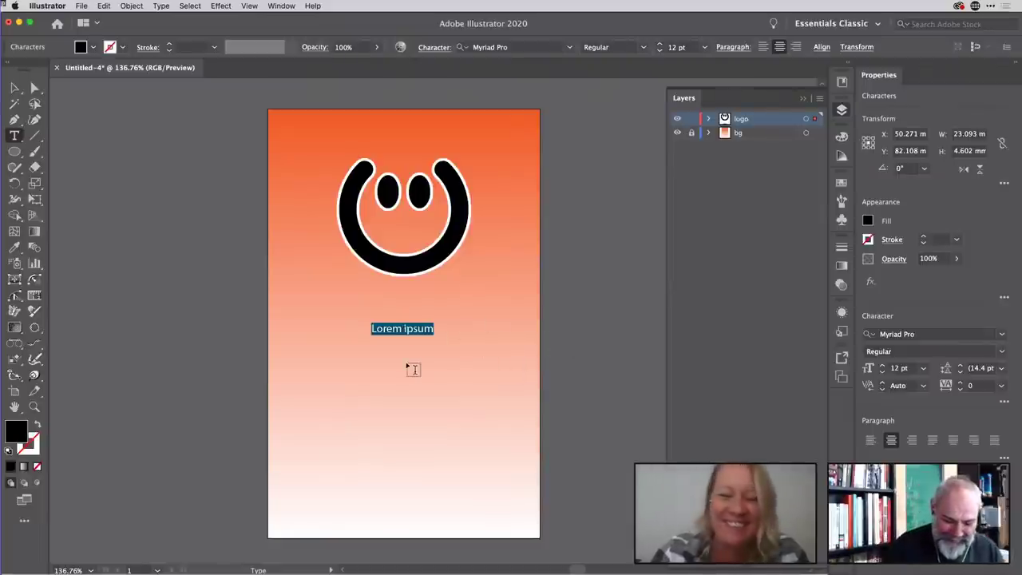
pyautogui.write('fName')
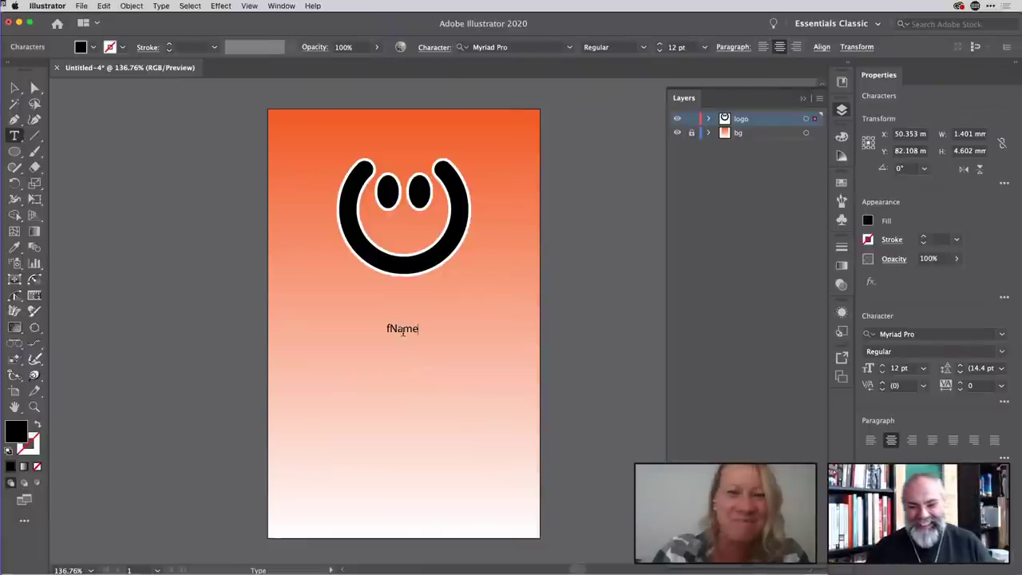
pyautogui.doubleClick(402, 328)
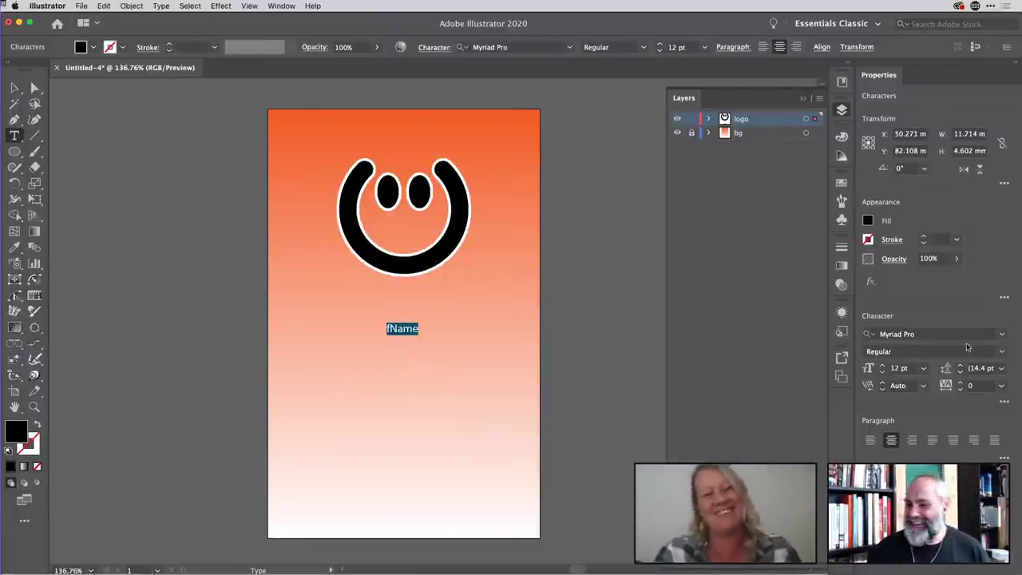
# Set the fName text in the Bigfish font at 47 pt.
pyautogui.click(1001, 333)
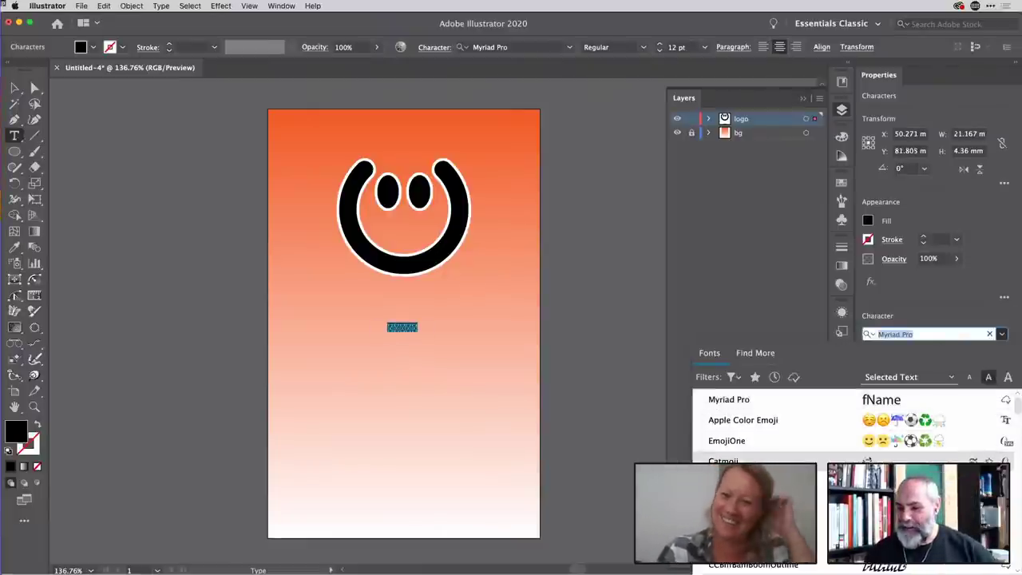
pyautogui.press('Escape')
pyautogui.click(1001, 334)
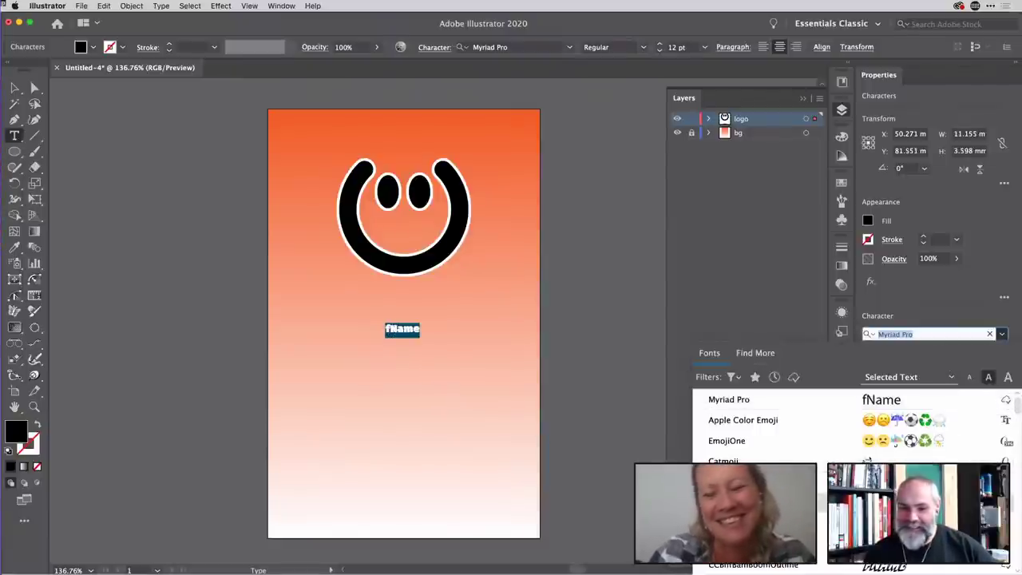
pyautogui.scroll(-1, 823, 502)
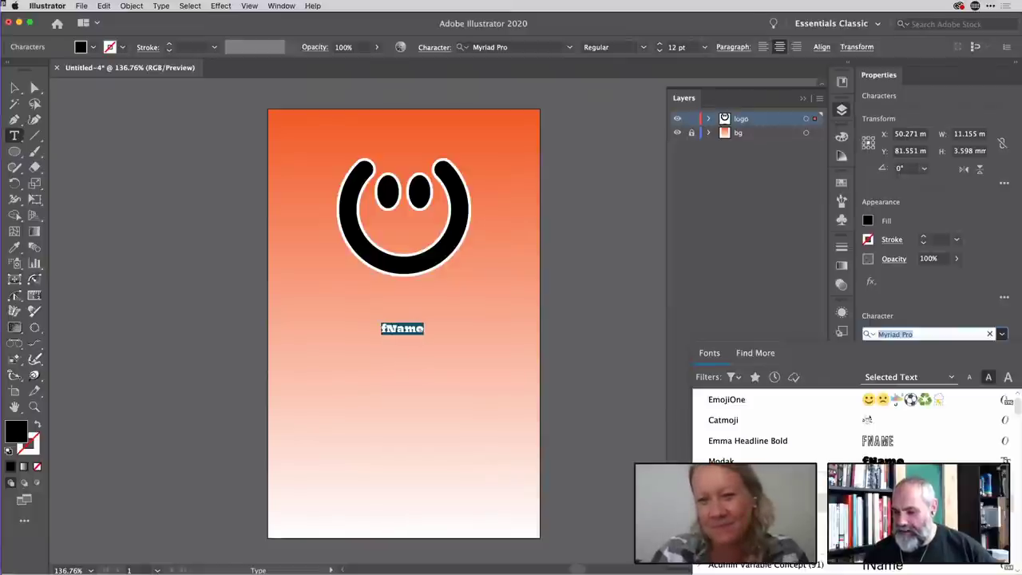
pyautogui.click(743, 481)
pyautogui.click(902, 368)
pyautogui.scroll(20, 902, 368)
pyautogui.scroll(11, 902, 368)
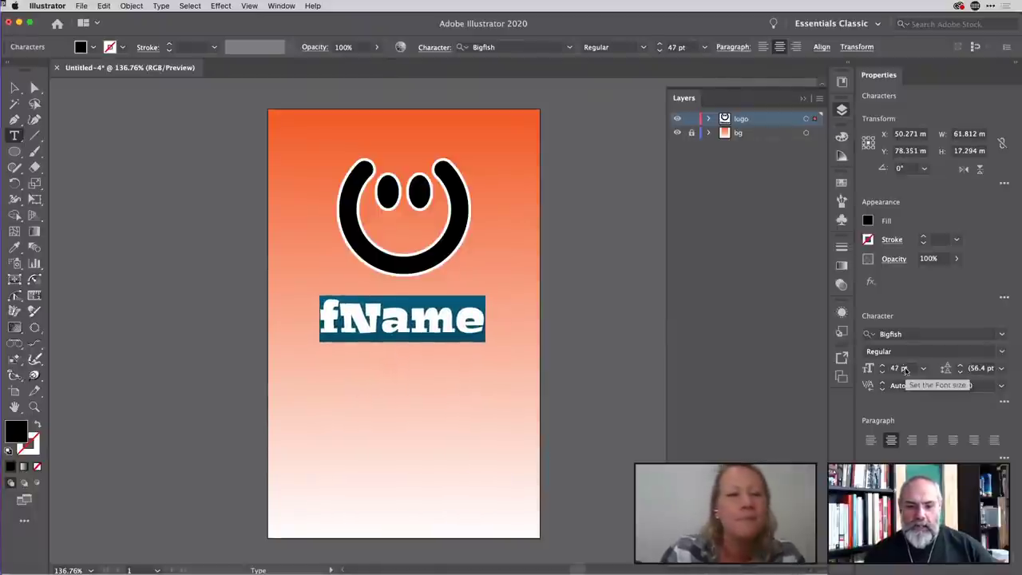
# Centre the fName text horizontally on the badge at X 50.8 mm and shift it down to about Y 81.5 mm.
pyautogui.click(14, 87)
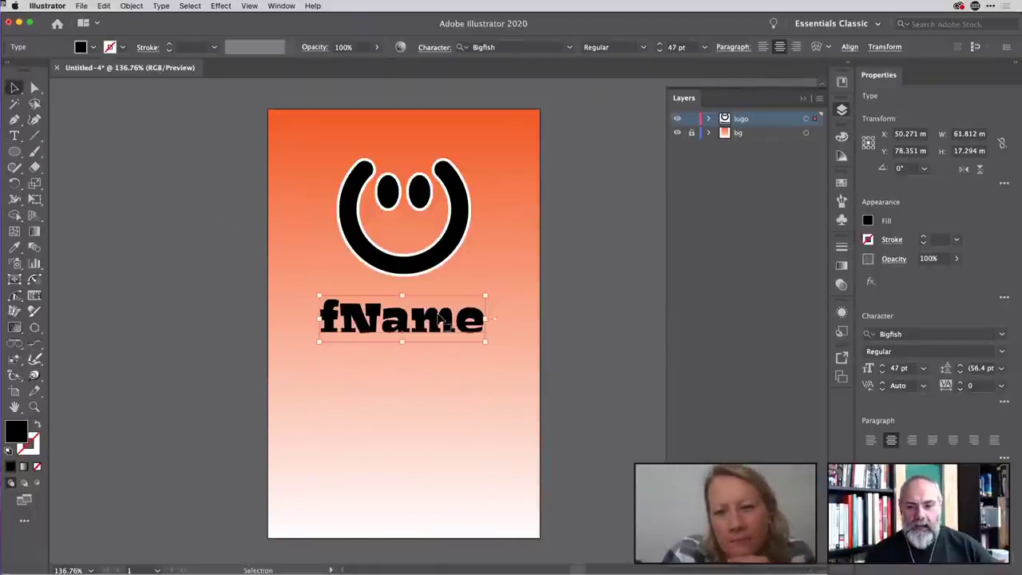
pyautogui.moveTo(438, 315); pyautogui.dragTo(438, 319)
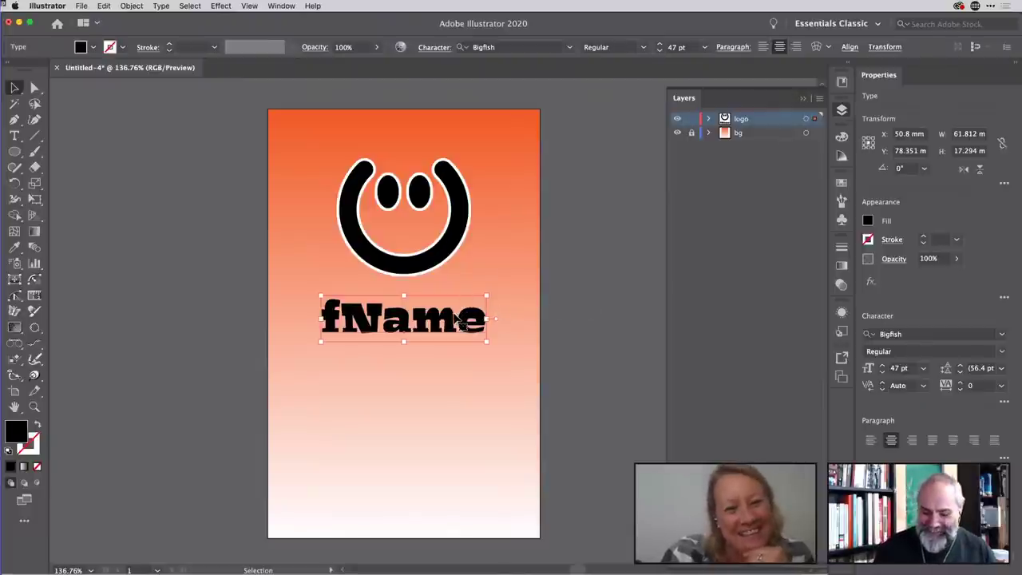
pyautogui.press('Down')
pyautogui.press('Down')
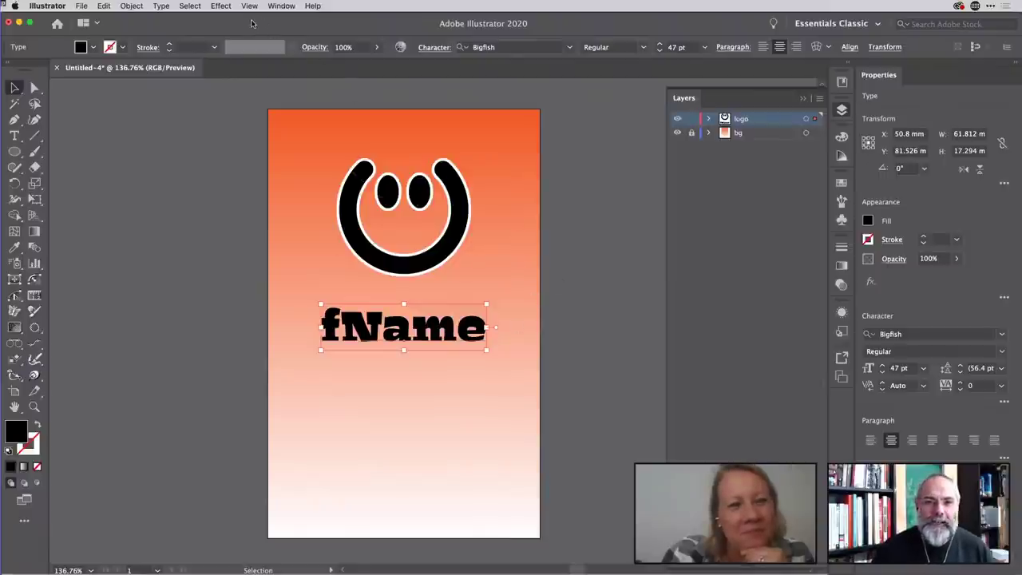
# Start an Arch warp effect on the fName text and change its style to Shell Upper.
pyautogui.click(222, 6)
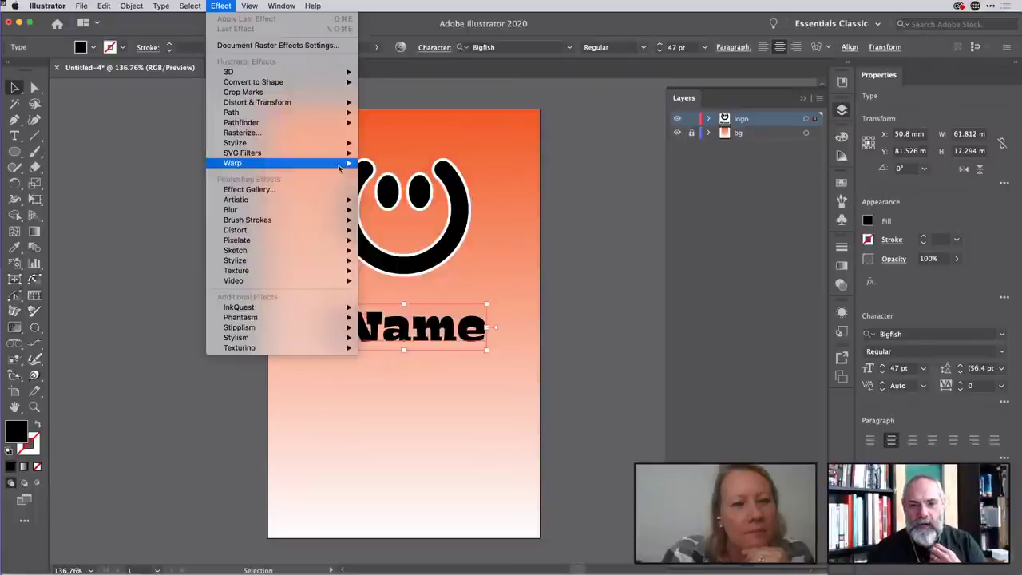
pyautogui.moveTo(348, 163)
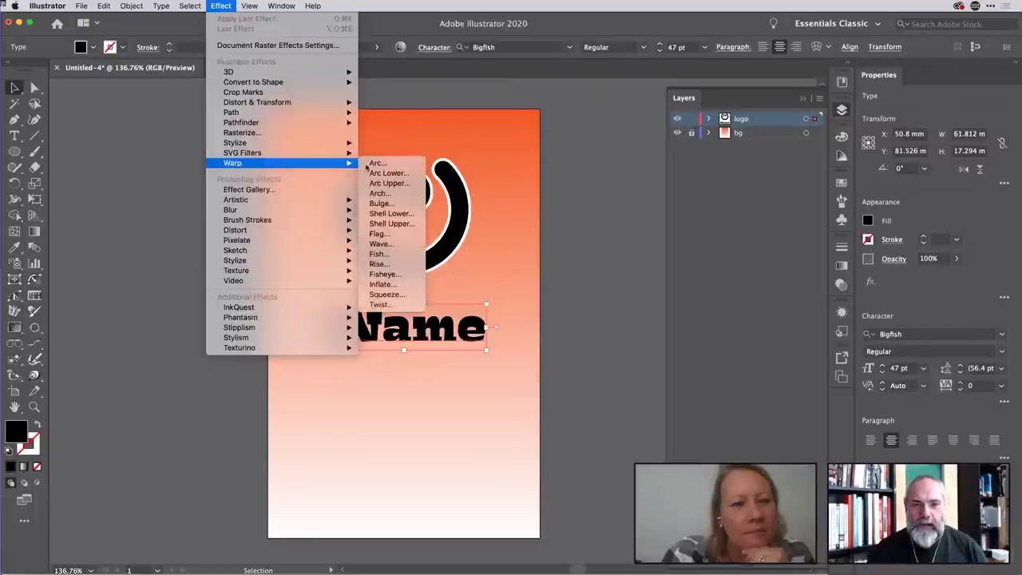
pyautogui.click(397, 193)
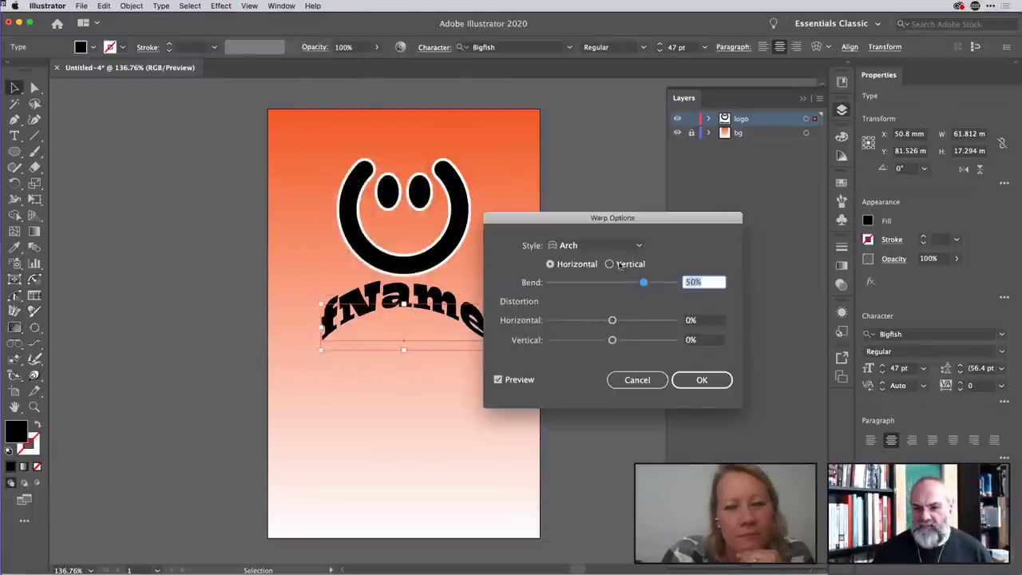
pyautogui.click(610, 247)
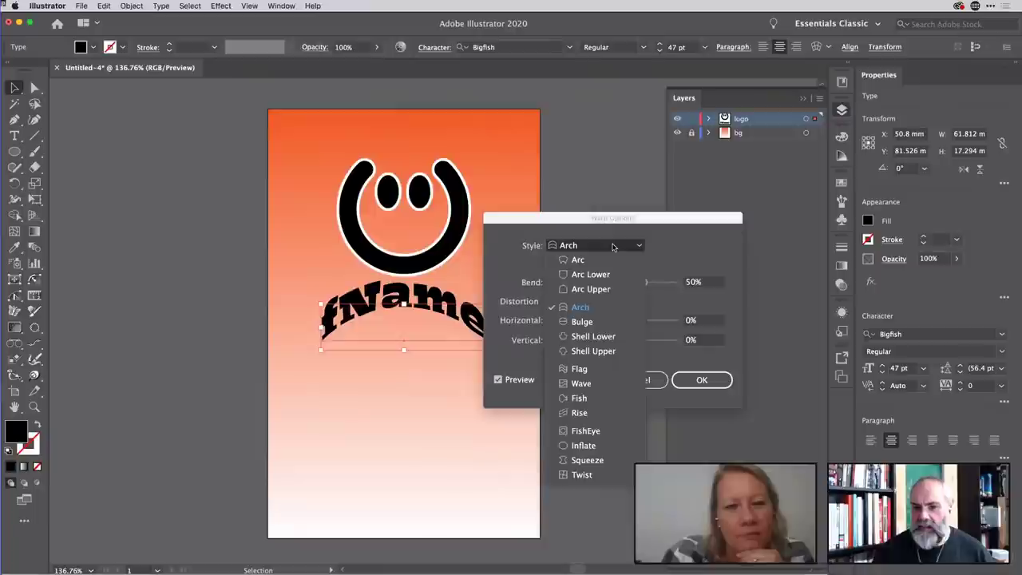
pyautogui.click(594, 351)
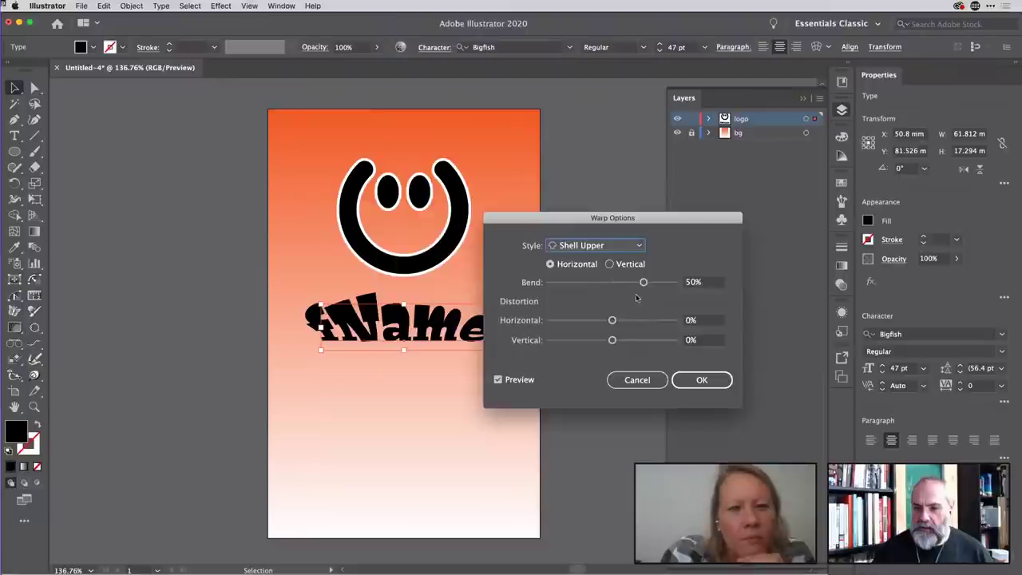
# Try different vertical distortions, then apply the Shell Upper warp with a 43% bend and 0% horizontal and vertical distortion.
pyautogui.moveTo(612, 340); pyautogui.dragTo(627, 340)
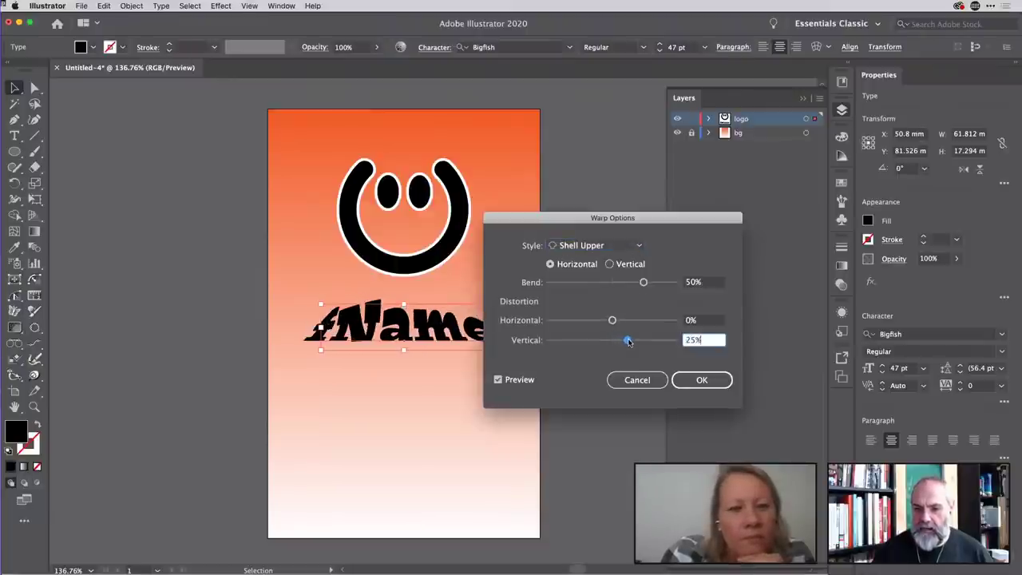
pyautogui.moveTo(643, 283)
pyautogui.mouseDown()
pyautogui.moveTo(611, 284)
pyautogui.moveTo(645, 284)
pyautogui.mouseUp()
pyautogui.moveTo(627, 340); pyautogui.dragTo(617, 340)
pyautogui.moveTo(618, 340); pyautogui.dragTo(610, 341)
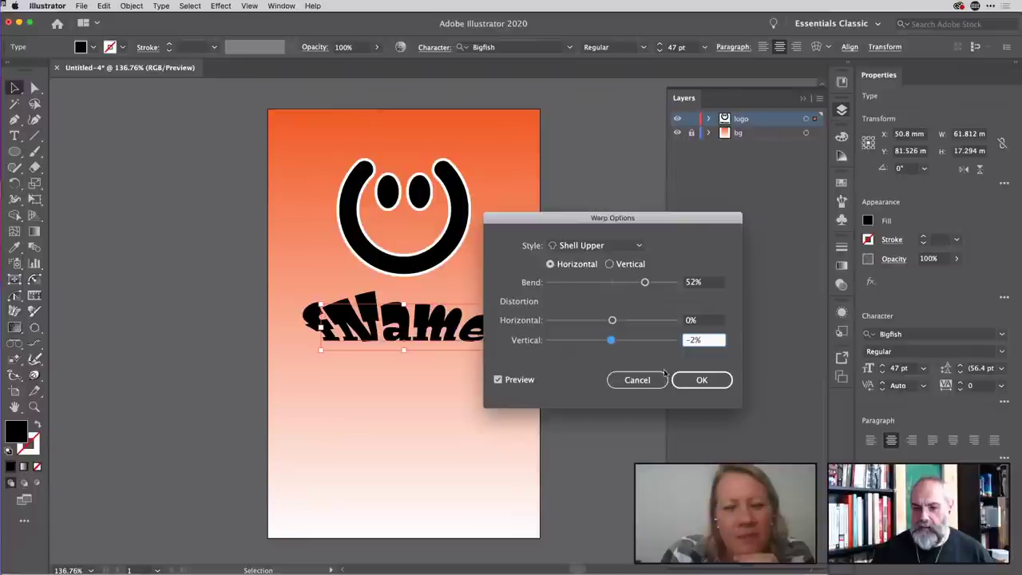
pyautogui.click(694, 381)
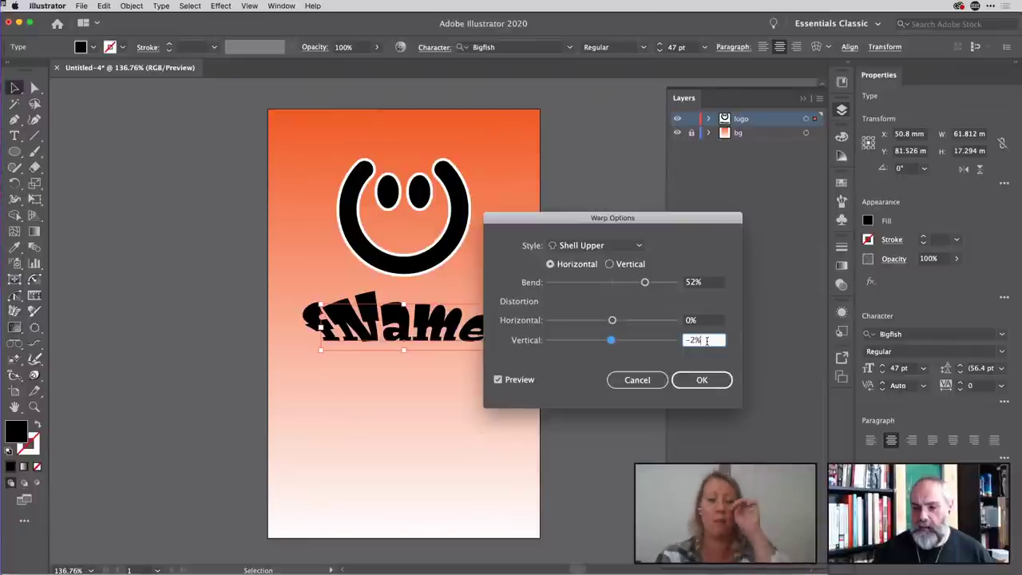
pyautogui.write('0')
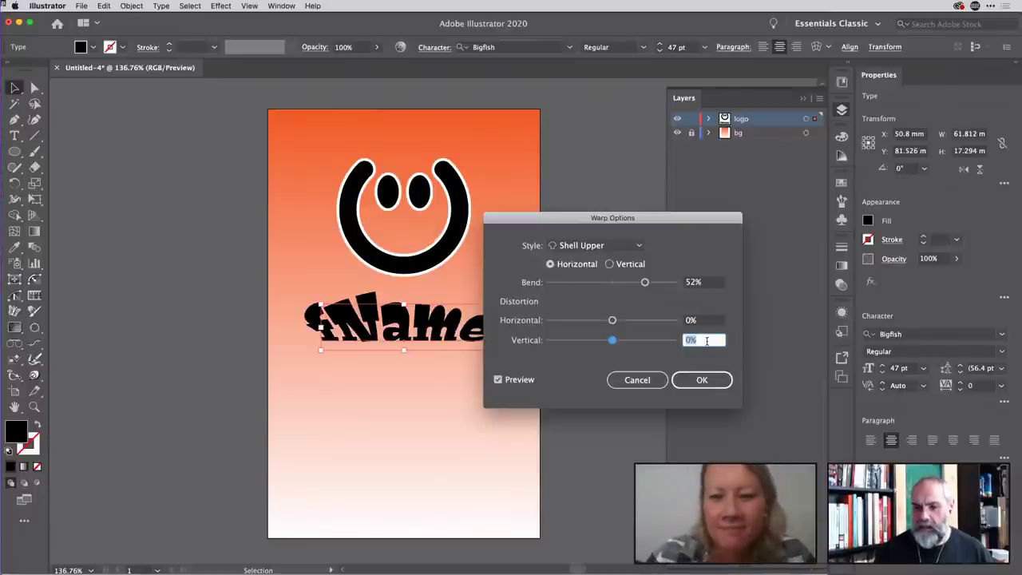
pyautogui.moveTo(644, 282); pyautogui.dragTo(639, 283)
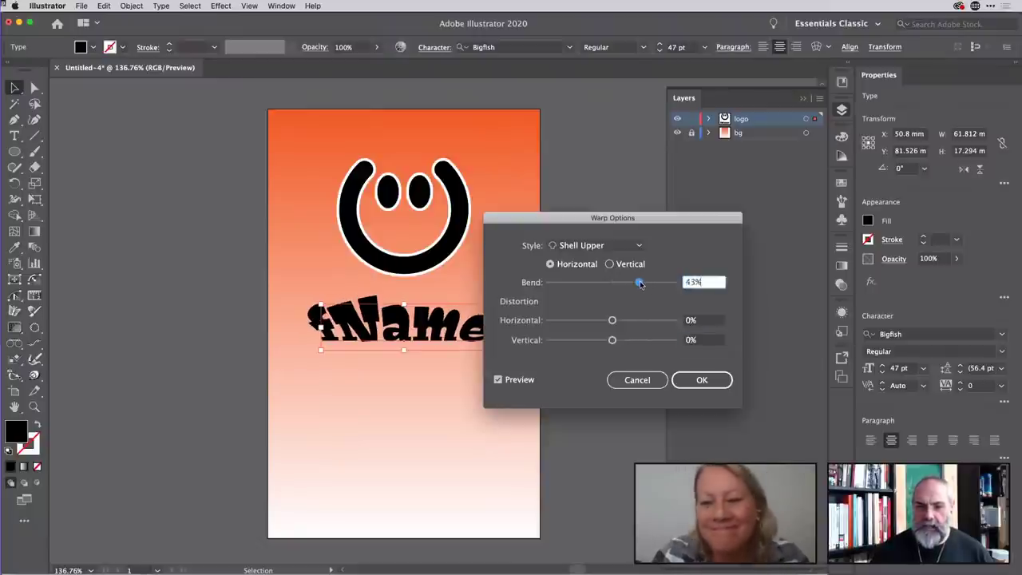
pyautogui.click(709, 380)
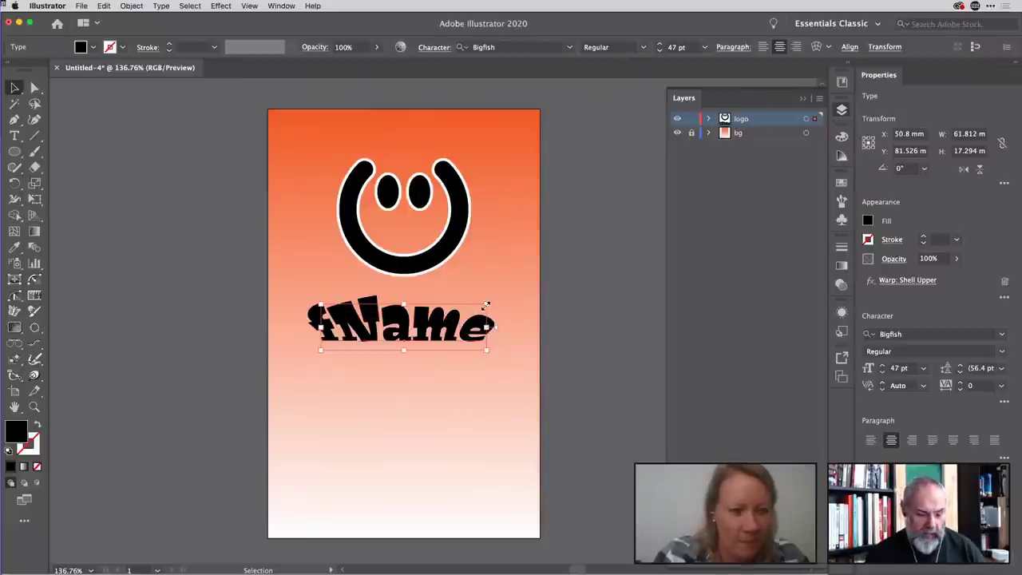
# Scale the warped fName text down proportionally to about 45 mm wide, place it just below the smiley and deselect it.
pyautogui.moveTo(486, 305); pyautogui.dragTo(476, 321)
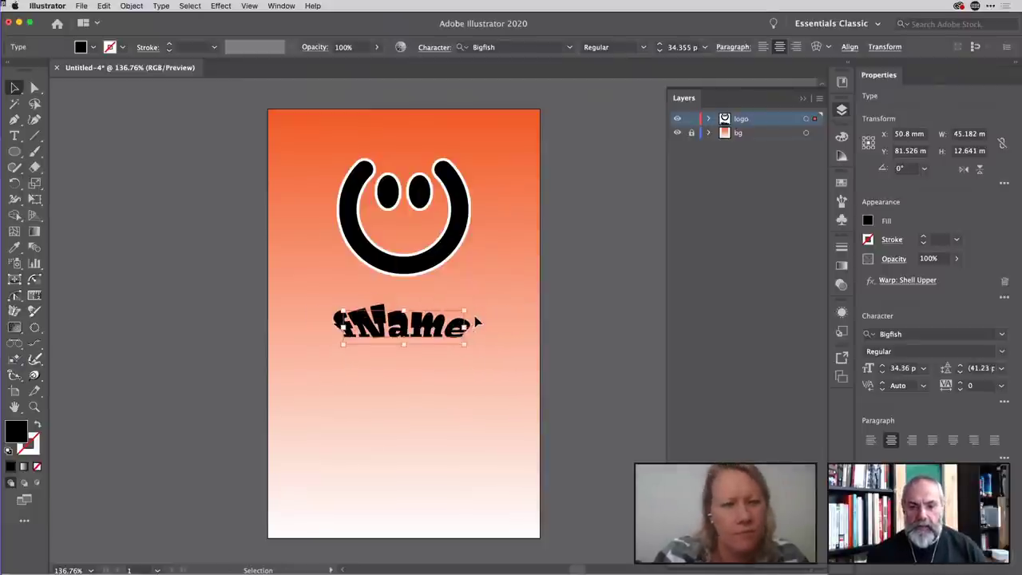
pyautogui.keyDown('shift'); pyautogui.click(452, 345); pyautogui.keyUp('shift')
pyautogui.keyDown('shift'); pyautogui.click(441, 335); pyautogui.keyUp('shift')
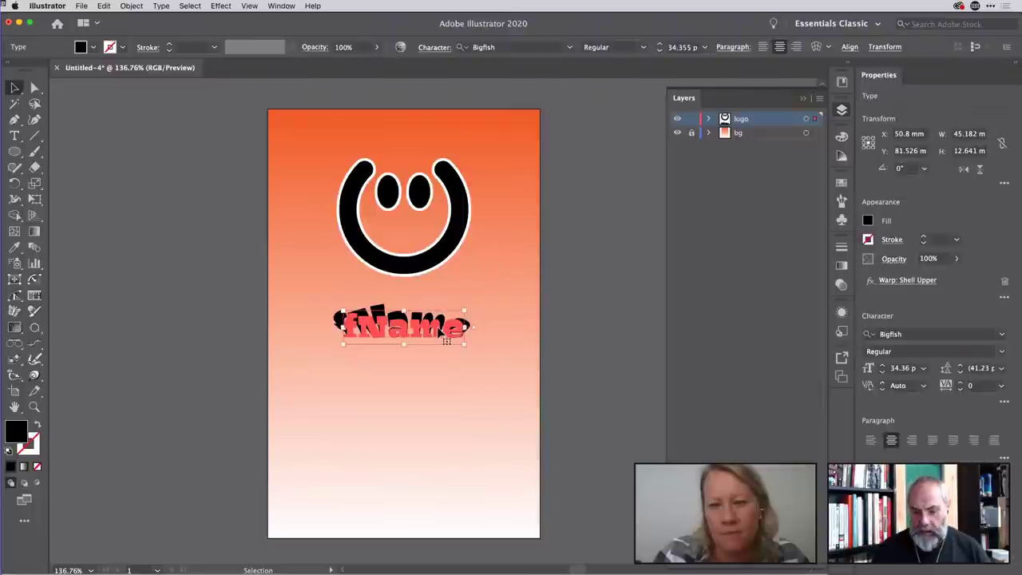
pyautogui.hotkey('shift', 'Up')
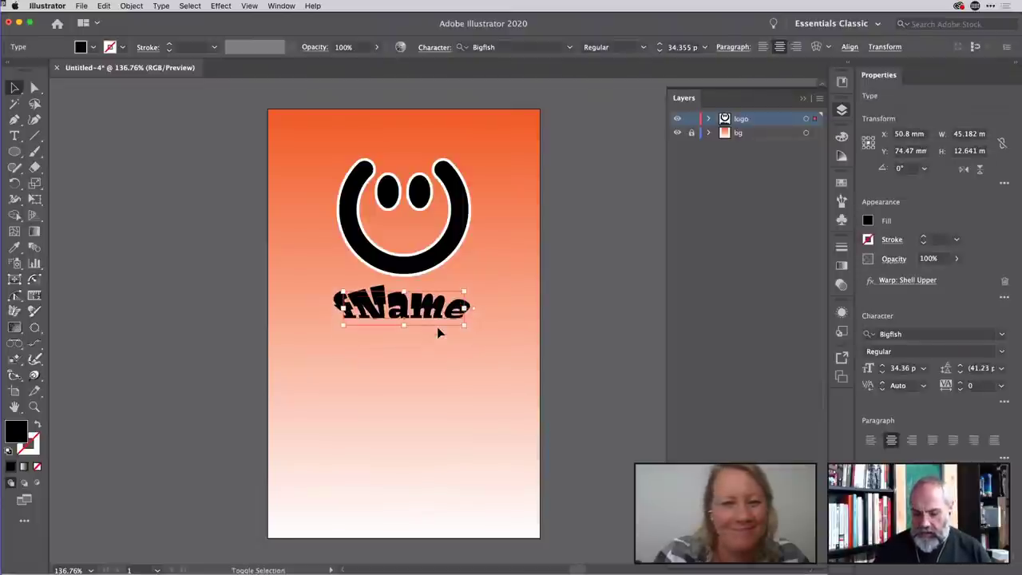
pyautogui.keyDown('shift'); pyautogui.click(437, 327); pyautogui.keyUp('shift')
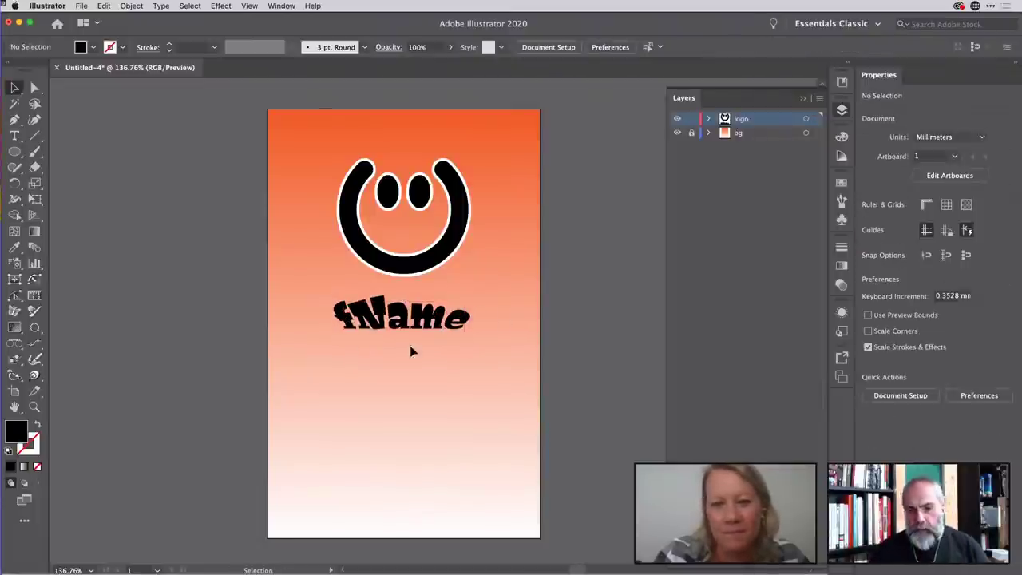
# Add centred point text reading lName just below the fName text.
pyautogui.click(15, 136)
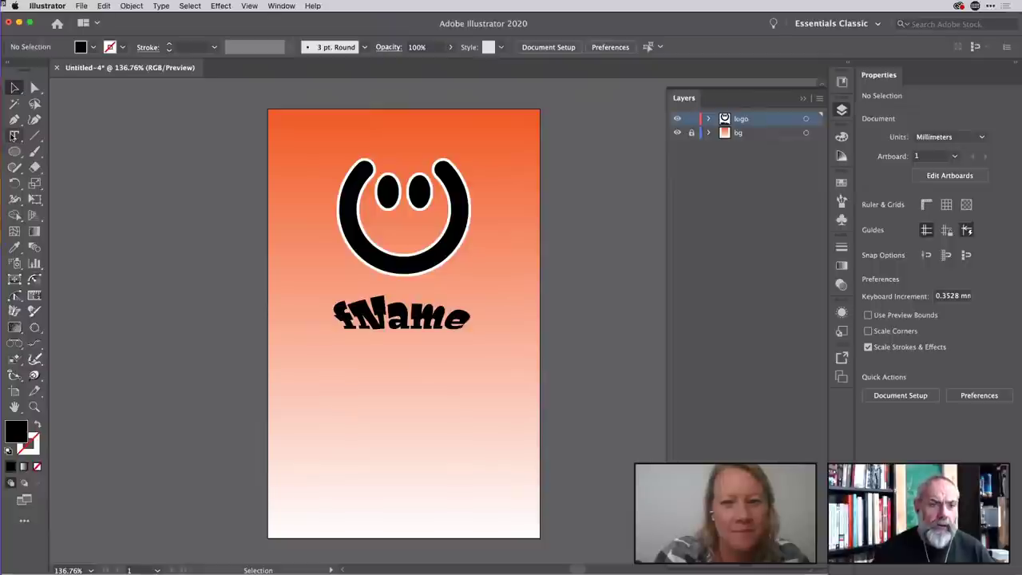
pyautogui.click(404, 356)
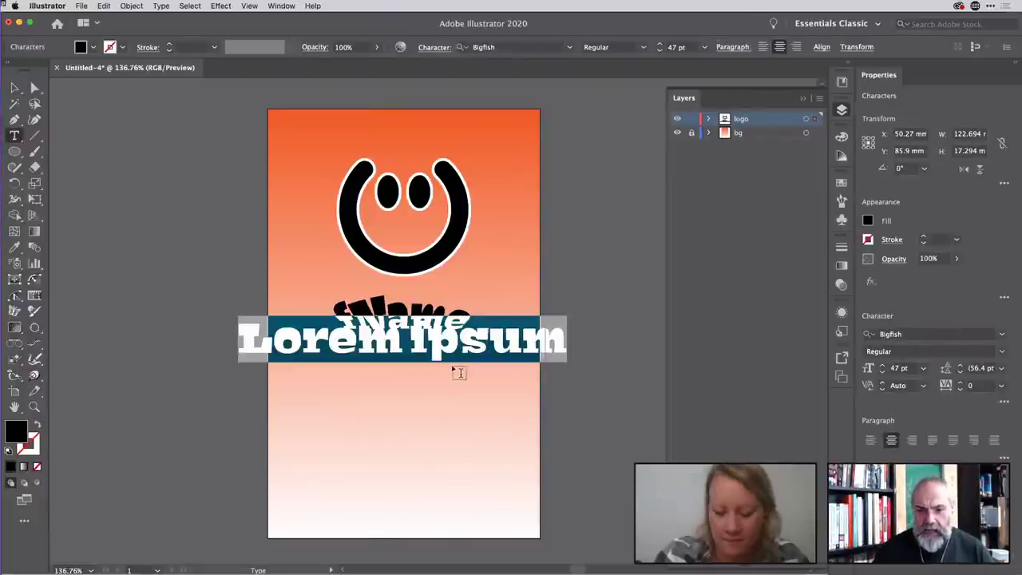
pyautogui.write('lName')
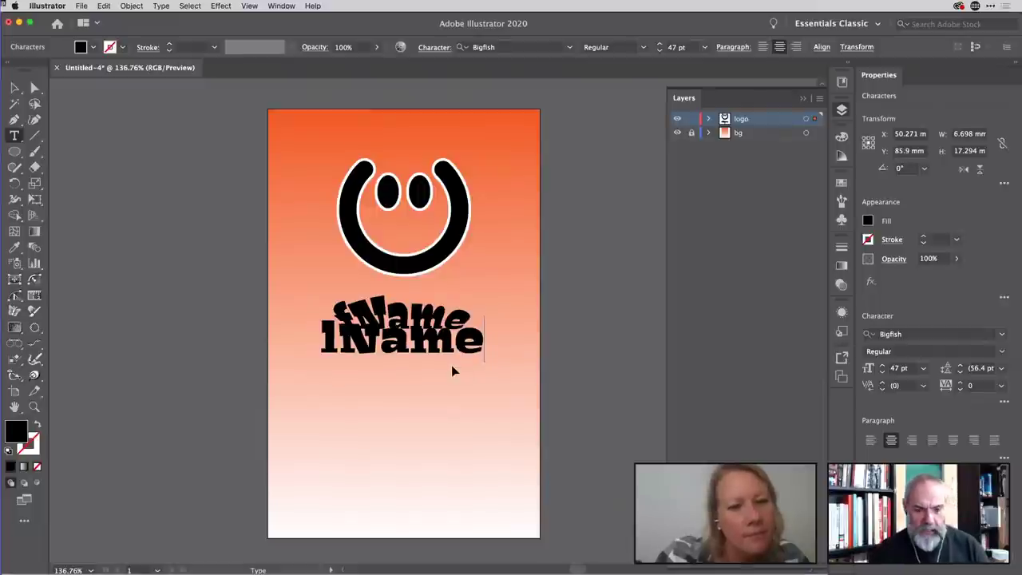
pyautogui.press('Escape')
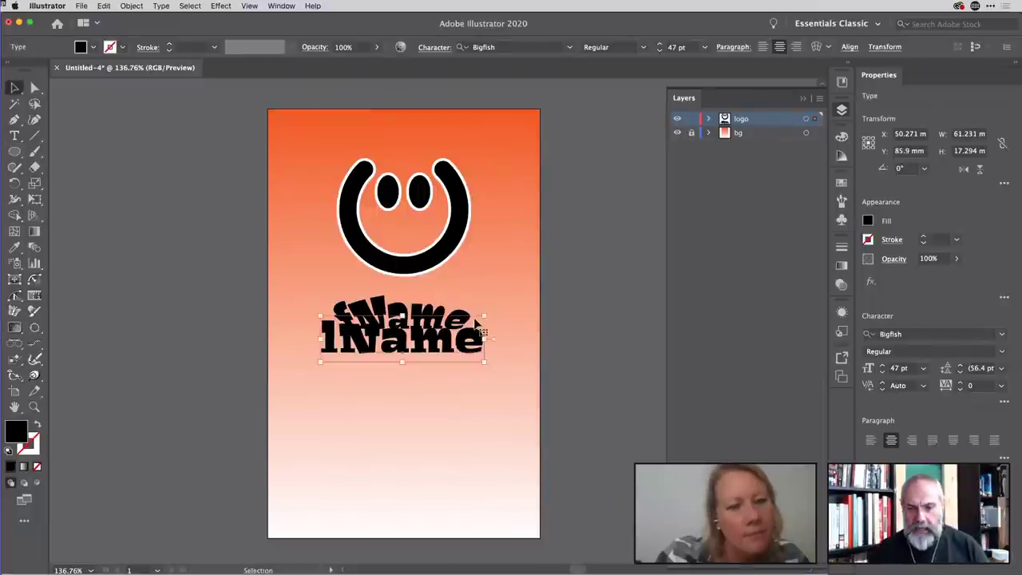
# Scale the lName text down proportionally to about 34 mm wide and nudge it to sit directly beneath fName.
pyautogui.moveTo(484, 317); pyautogui.dragTo(448, 328)
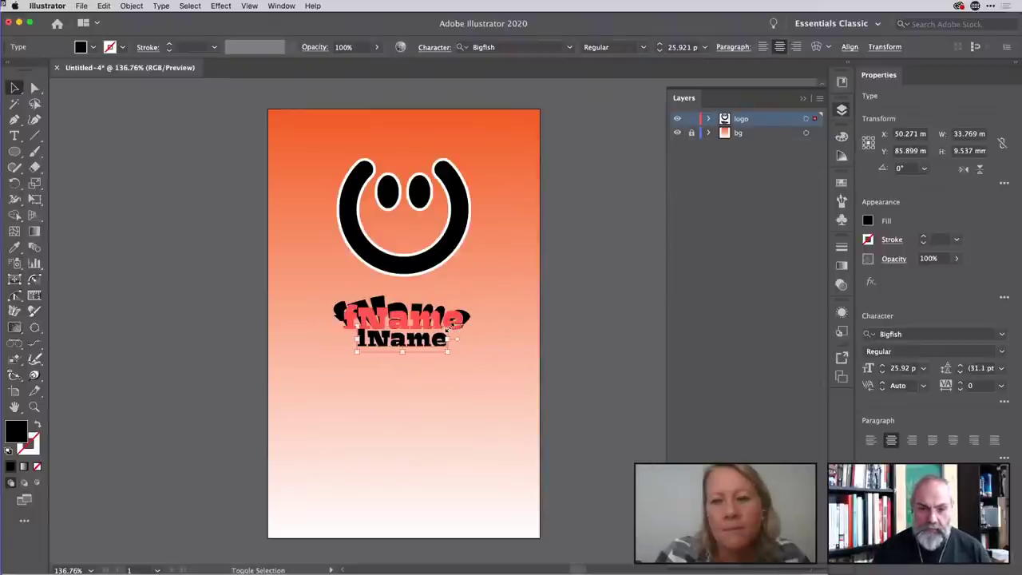
pyautogui.hotkey('shift', 'Down')
pyautogui.press('Up')
pyautogui.press('Up')
pyautogui.press('Up')
pyautogui.press('Up')
pyautogui.press('Up')
pyautogui.press('Up')
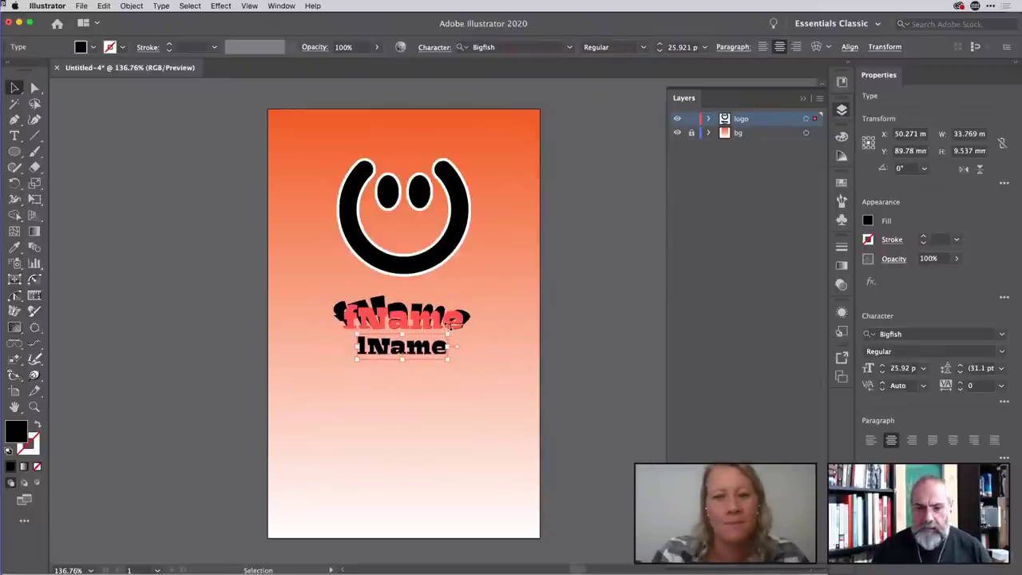
# Duplicate the lName text below itself, replace the copy's wording with CompanyCompanyCompany and select all of its text.
pyautogui.moveTo(422, 345); pyautogui.dragTo(415, 381)
pyautogui.doubleClick(415, 381)
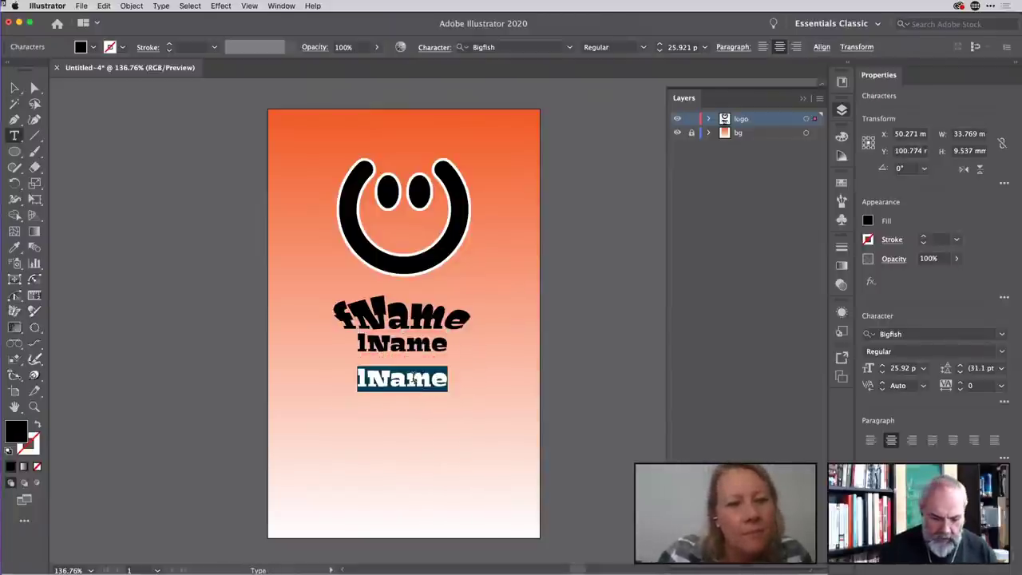
pyautogui.write('Compa')
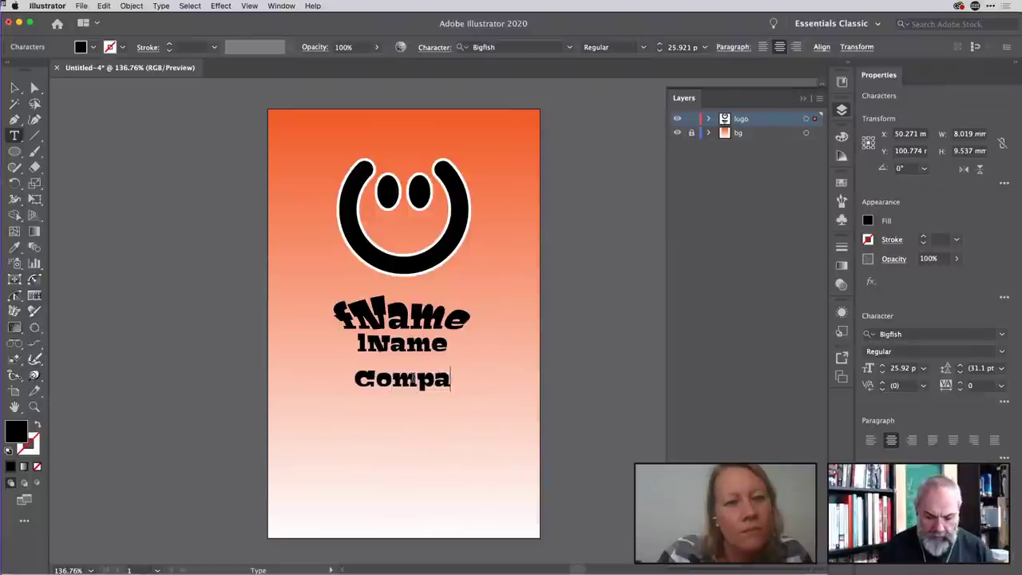
pyautogui.write('ny')
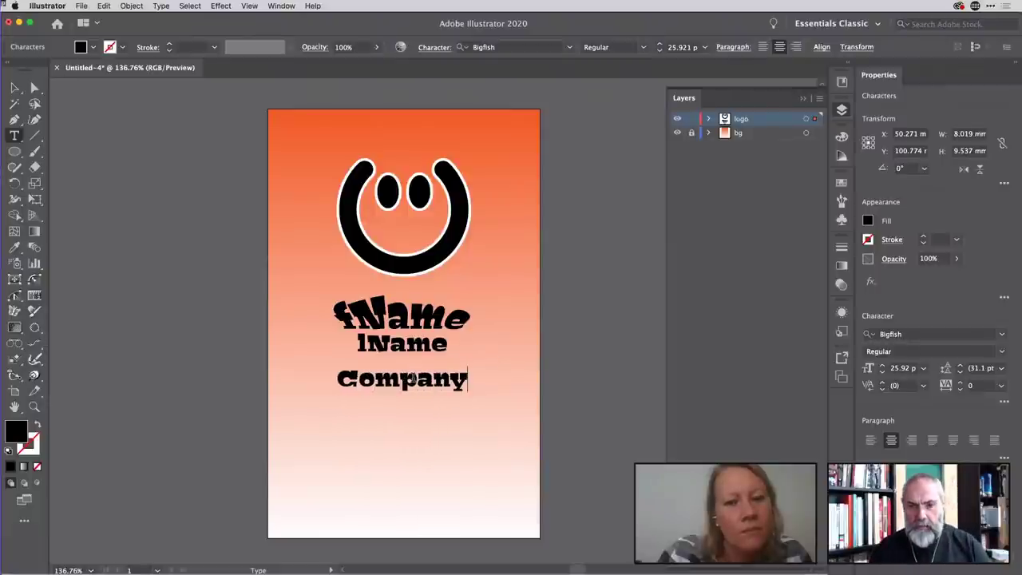
pyautogui.write('Com')
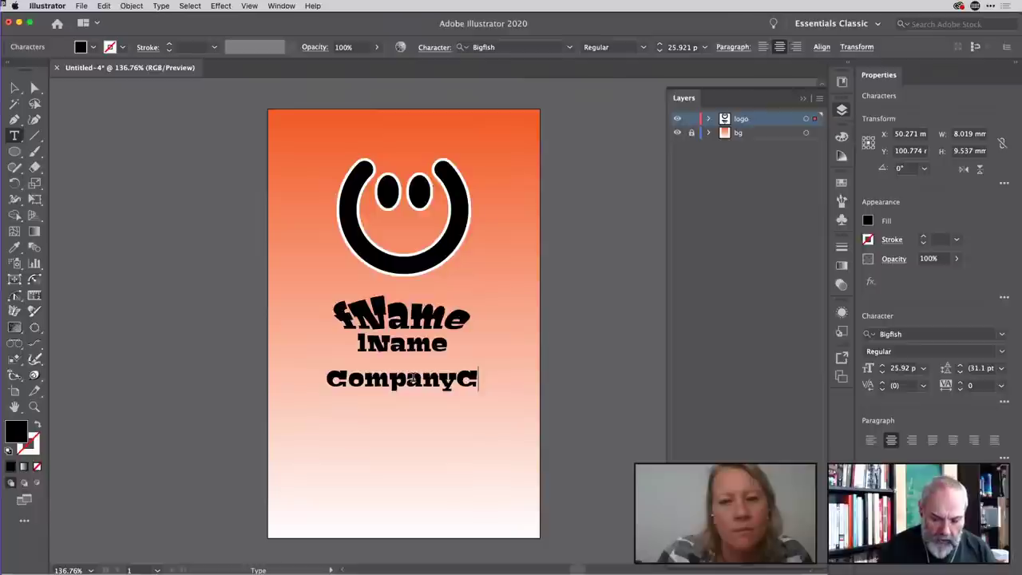
pyautogui.write('panyComp')
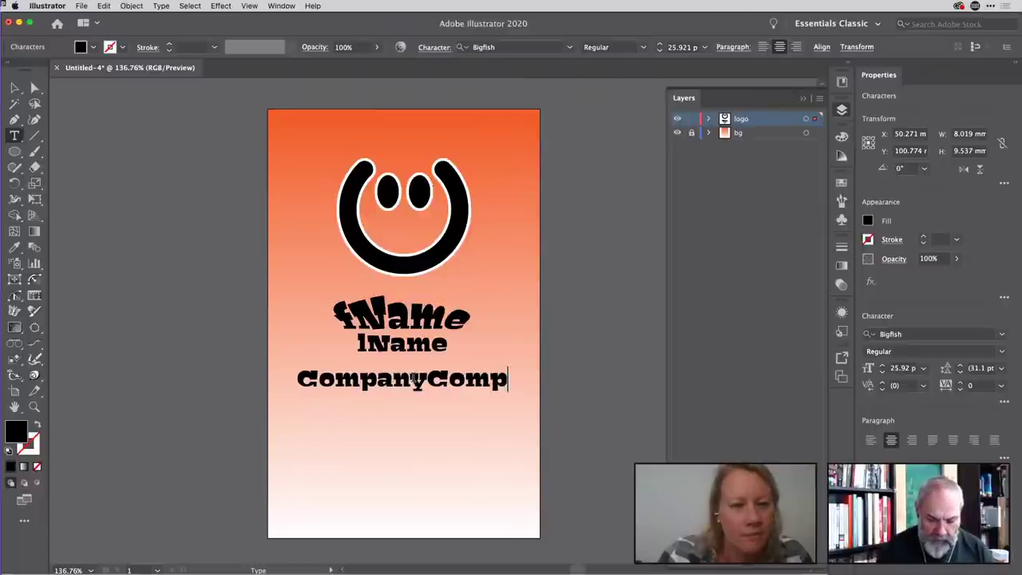
pyautogui.write('any')
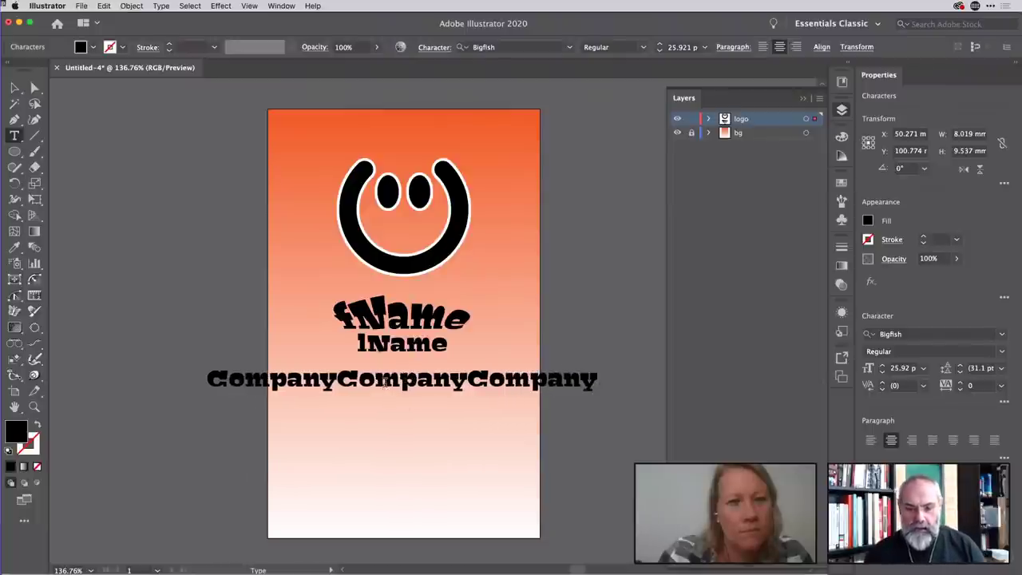
pyautogui.press('super+a')
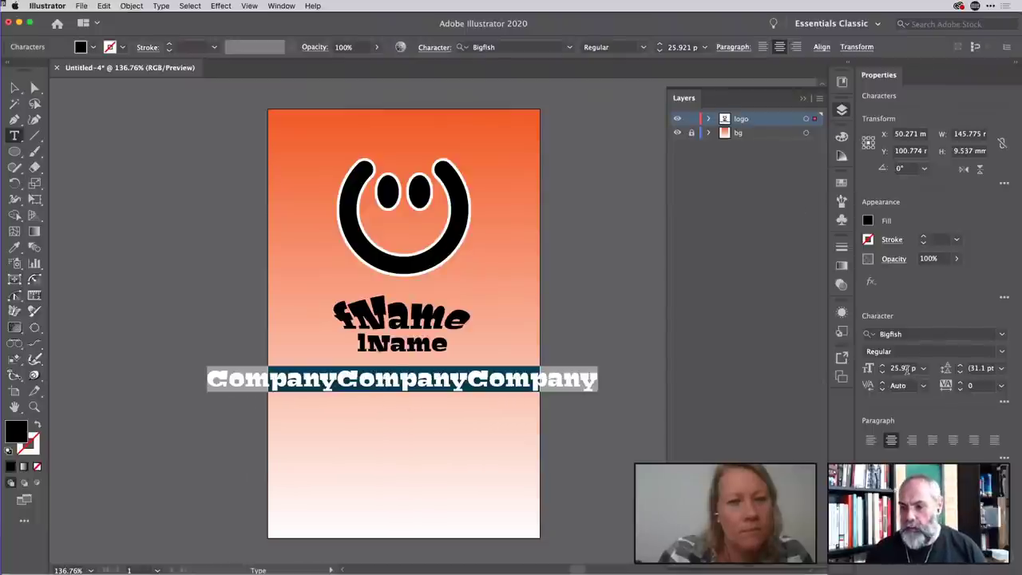
# Set the CompanyCompanyCompany text's font size to 15 pt and finish editing the text.
pyautogui.scroll(-17, 903, 368)
pyautogui.scroll(6, 903, 368)
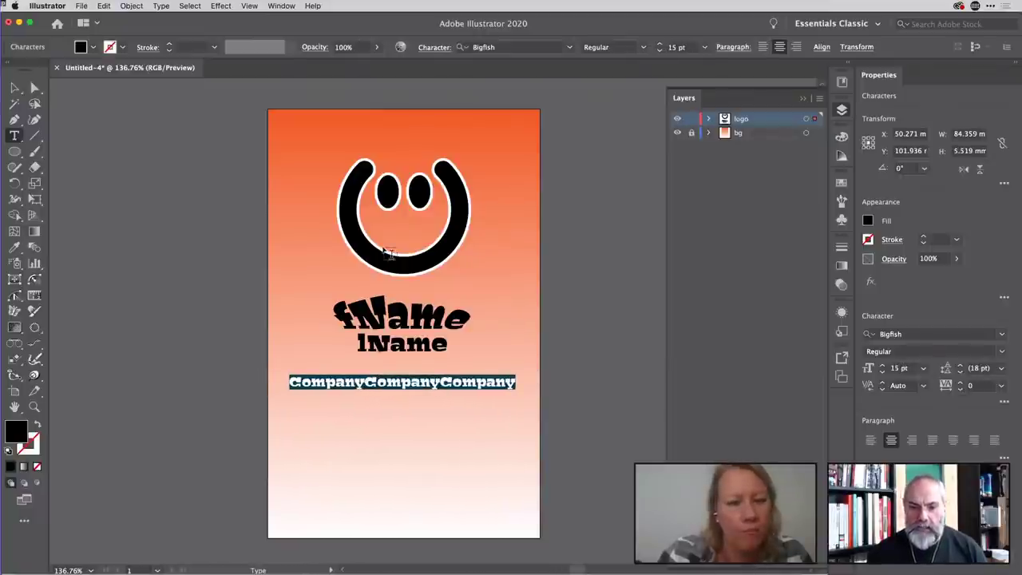
pyautogui.click(15, 87)
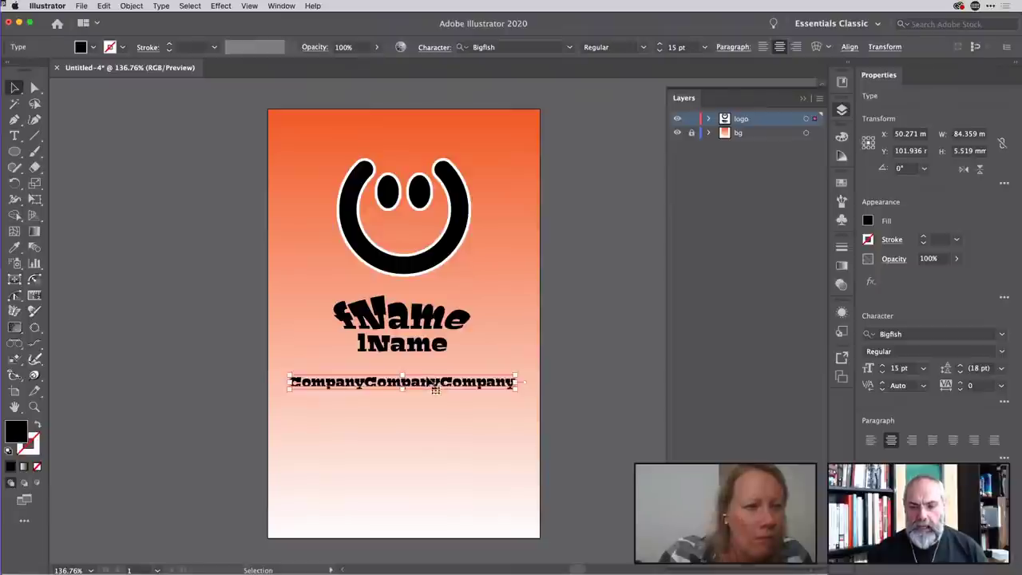
# Nudge the company text upward until it sits directly beneath lName, then deselect it.
pyautogui.hotkey('shift', 'Up')
pyautogui.hotkey('shift', 'Up')
pyautogui.hotkey('shift', 'Up')
pyautogui.hotkey('shift', 'Up')
pyautogui.hotkey('shift', 'Down')
pyautogui.hotkey('shift', 'Down')
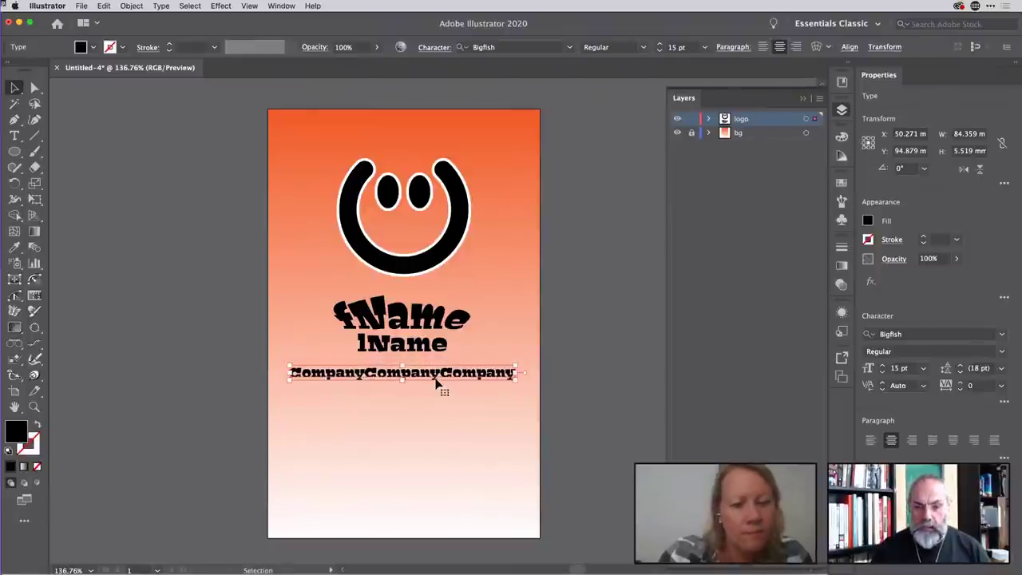
pyautogui.press('Up')
pyautogui.press('Up')
pyautogui.press('Up')
pyautogui.press('Up')
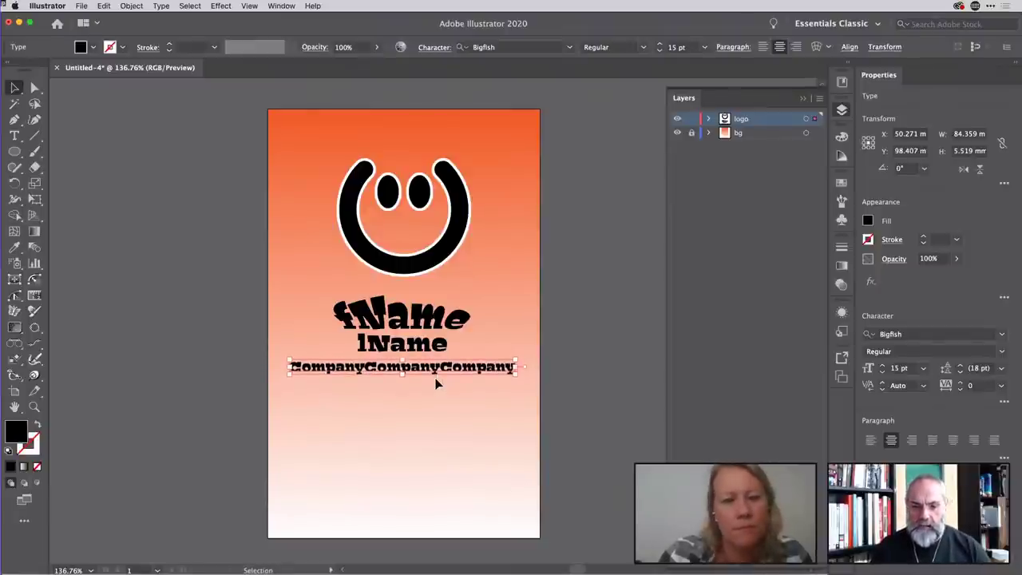
pyautogui.click(591, 346)
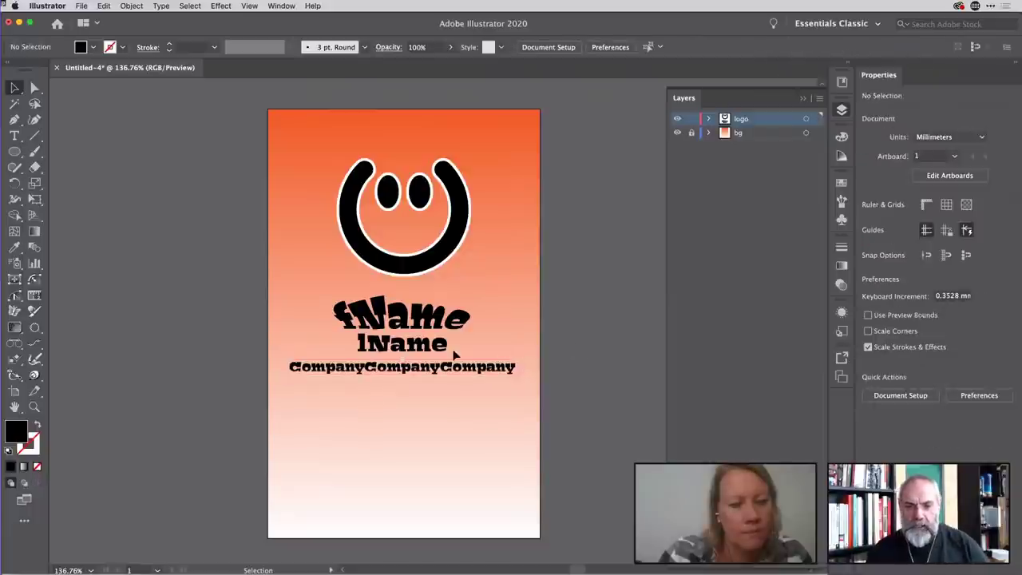
# Duplicate the lName text below the company line, change the copy's font to Antique Olive Nord D and select its wording.
pyautogui.click(15, 135)
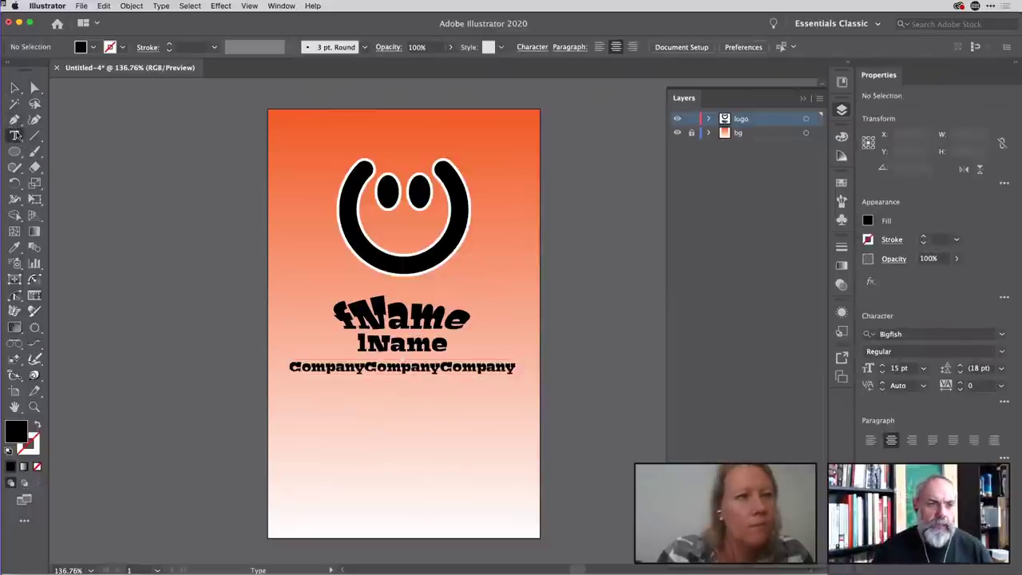
pyautogui.click(14, 88)
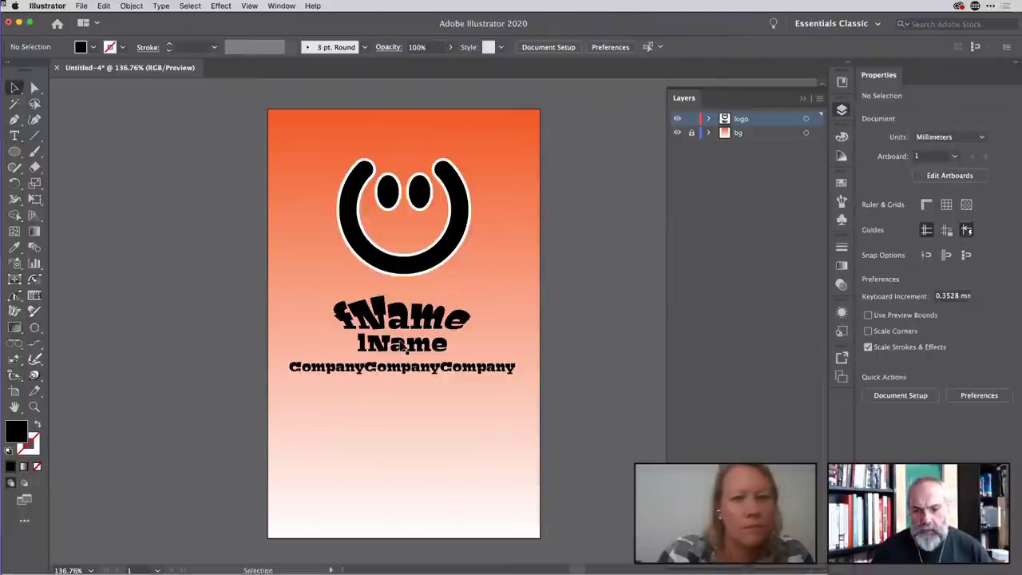
pyautogui.keyDown('alt'); pyautogui.moveTo(402, 375); pyautogui.dragTo(404, 445); pyautogui.keyUp('alt')
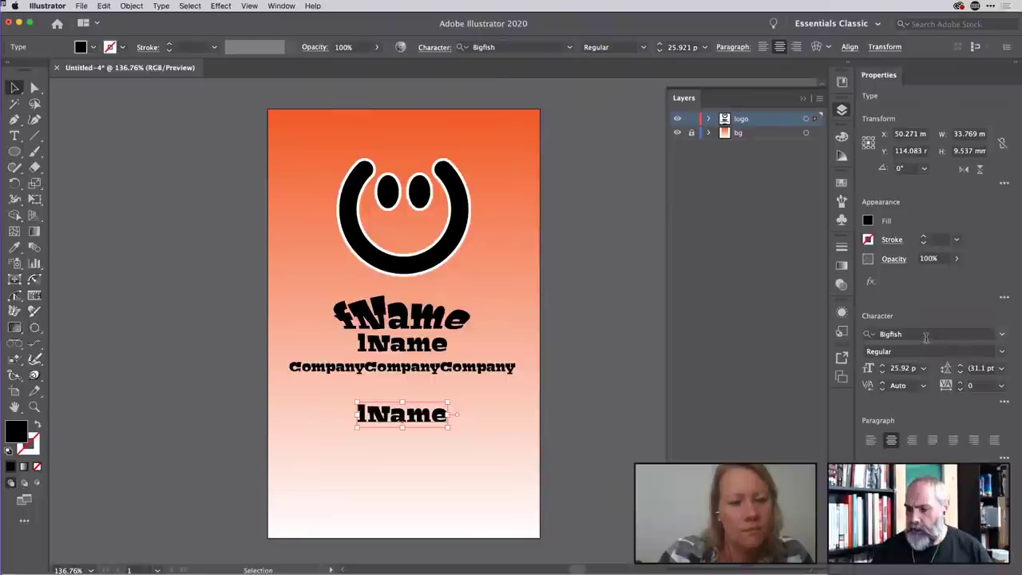
pyautogui.click(922, 334)
pyautogui.click(1001, 334)
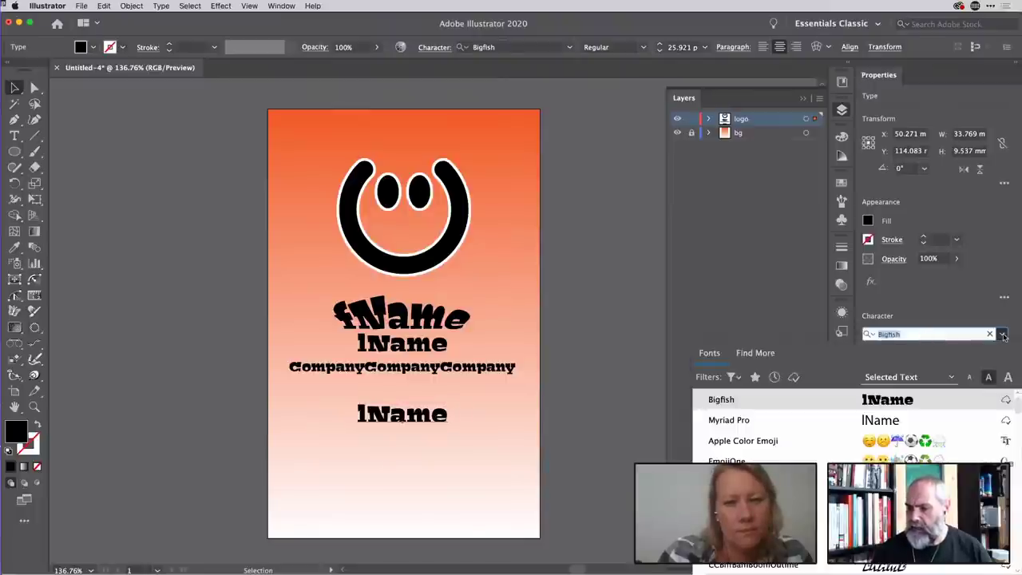
pyautogui.scroll(-15, 964, 452)
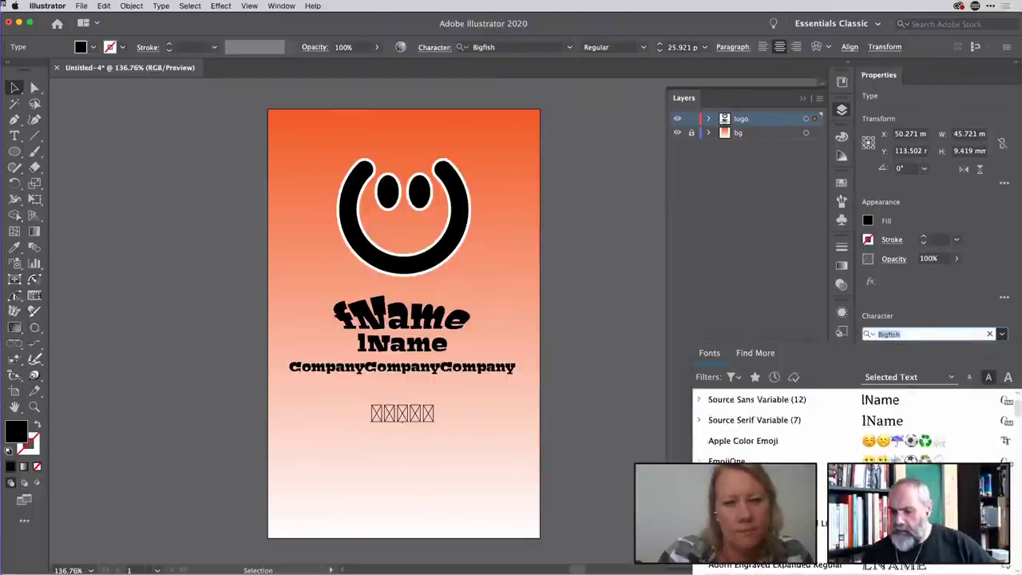
pyautogui.scroll(-5, 846, 431)
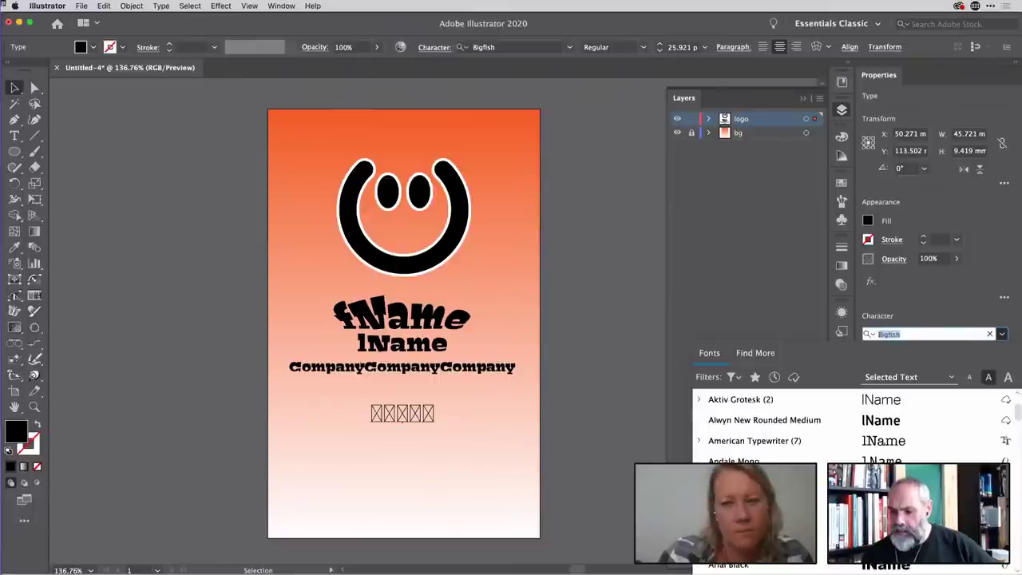
pyautogui.click(825, 486)
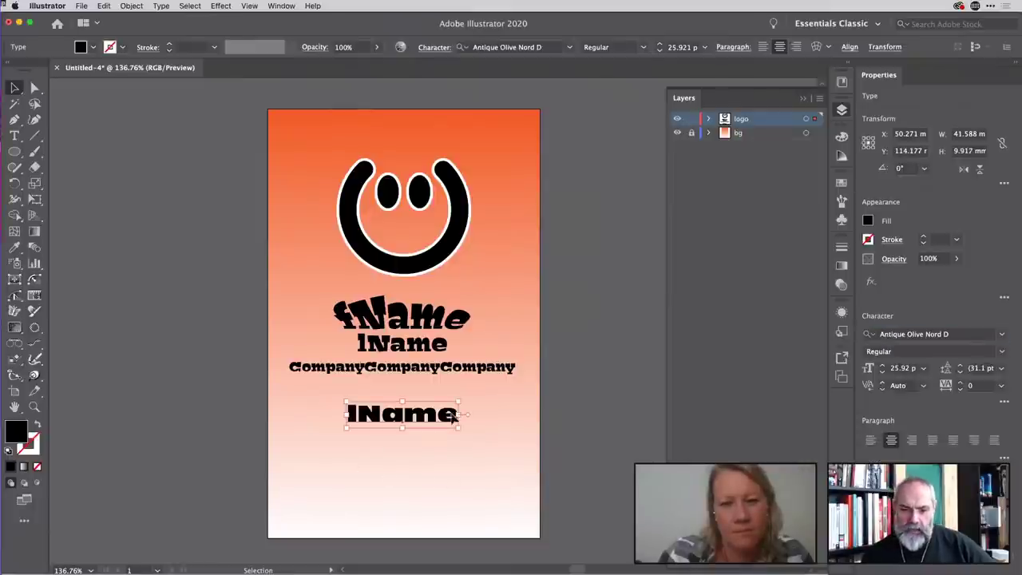
pyautogui.doubleClick(405, 423)
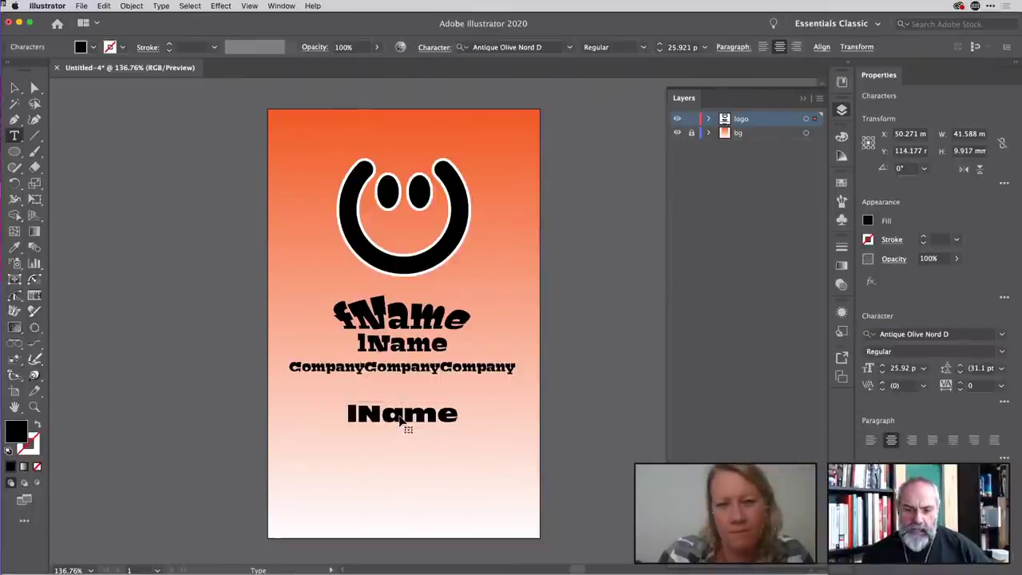
pyautogui.doubleClick(407, 427)
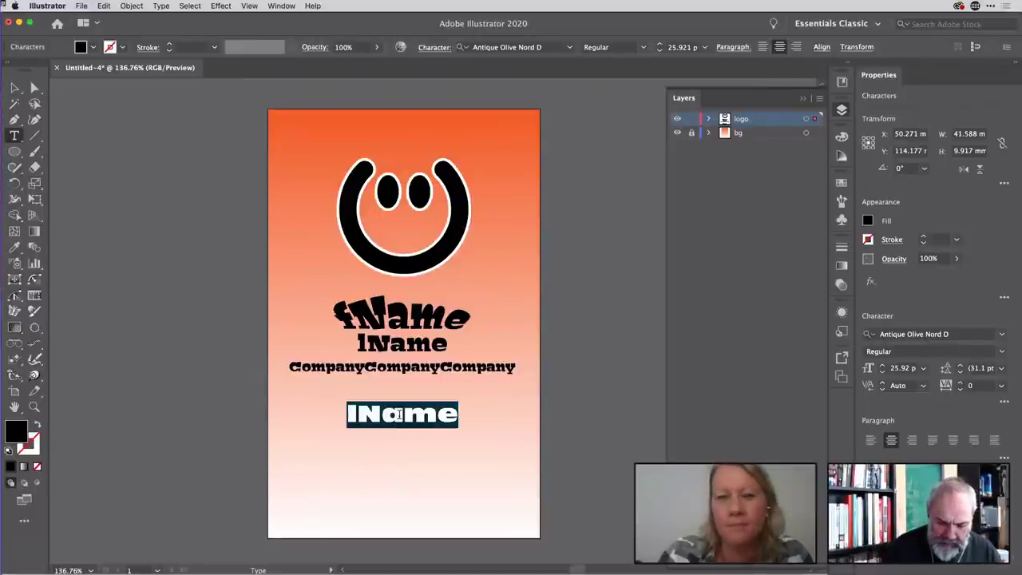
pyautogui.write('LEVEL')
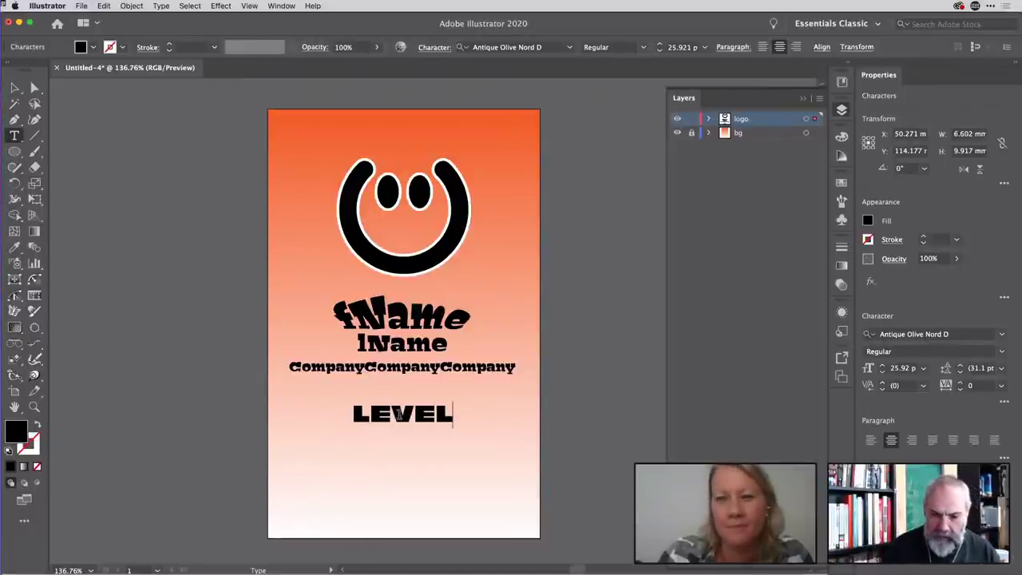
pyautogui.press('BackSpace')
pyautogui.press('BackSpace')
pyautogui.press('BackSpace')
pyautogui.press('BackSpace')
pyautogui.press('BackSpace')
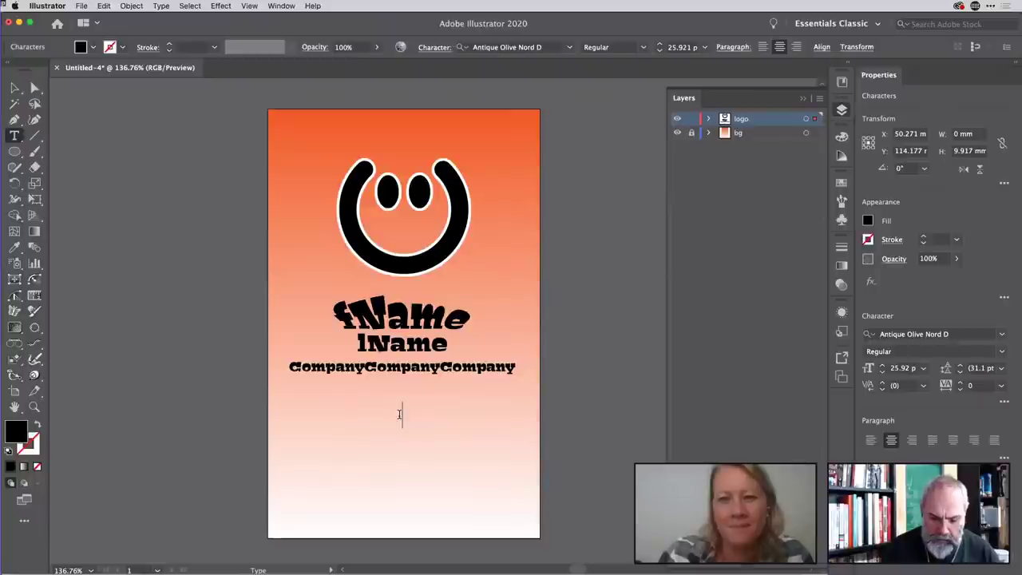
# Replace the copy's wording with Level, convert it to UPPERCASE and deselect it.
pyautogui.write('Level')
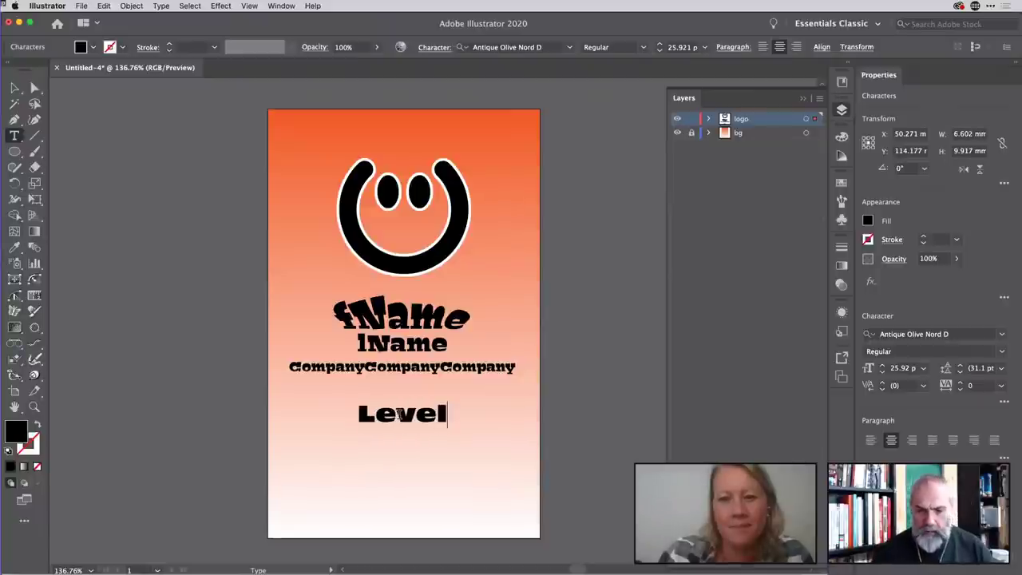
pyautogui.doubleClick(401, 421)
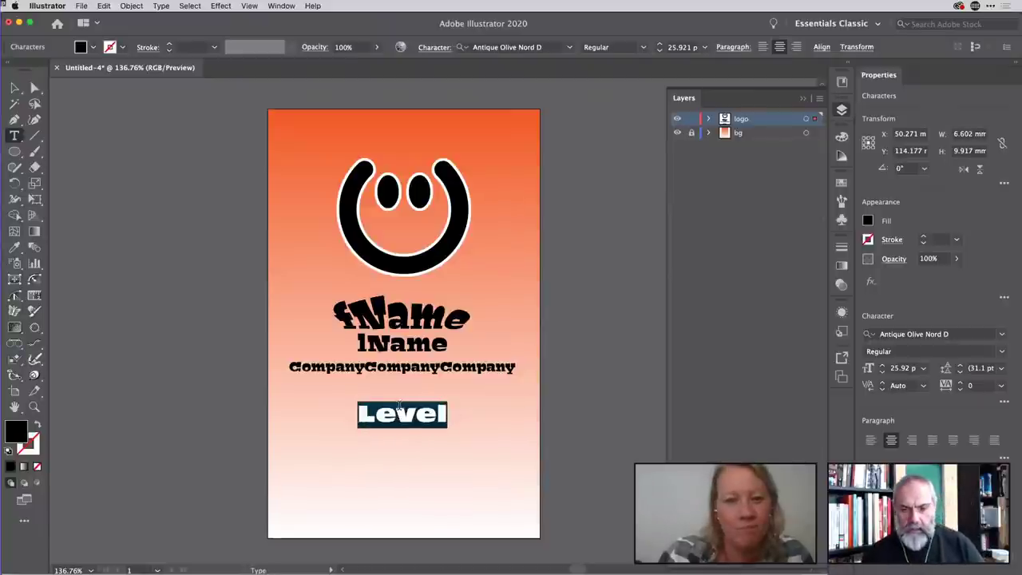
pyautogui.click(161, 5)
pyautogui.moveTo(239, 160)
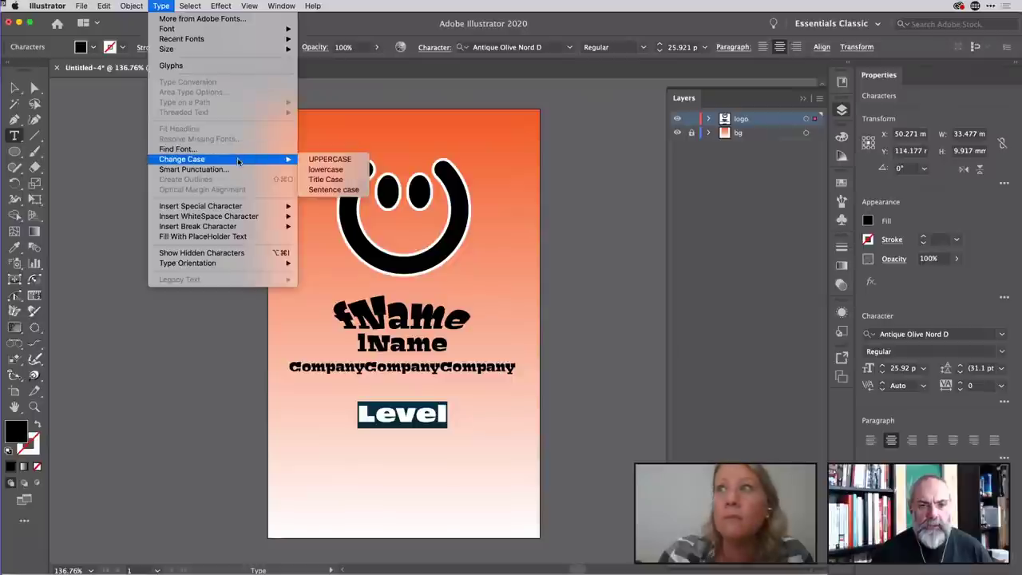
pyautogui.click(323, 163)
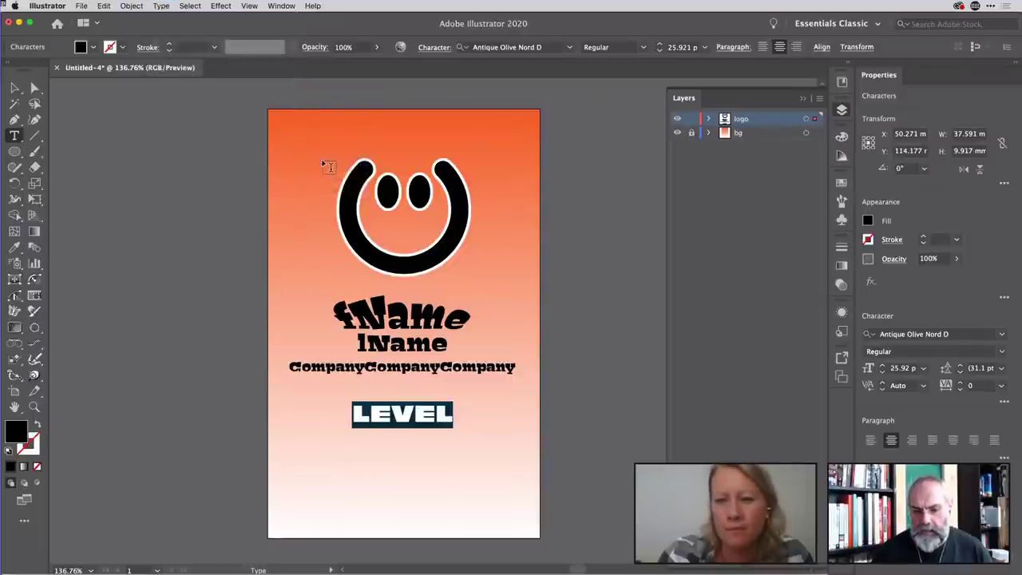
pyautogui.click(14, 88)
pyautogui.click(242, 299)
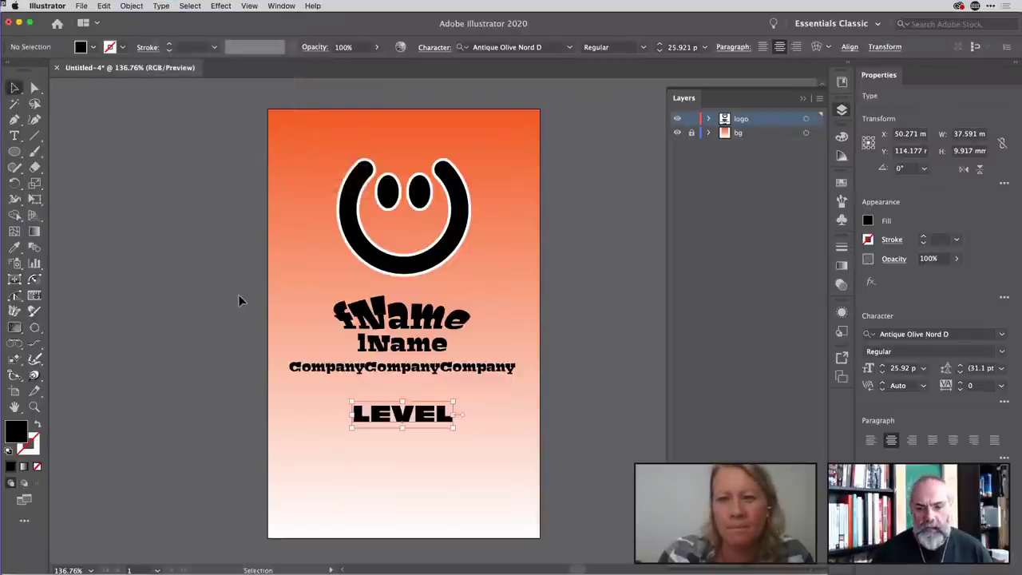
# Fill the LEVEL text with white, move it straight up to just above the smiley and deselect it.
pyautogui.click(414, 415)
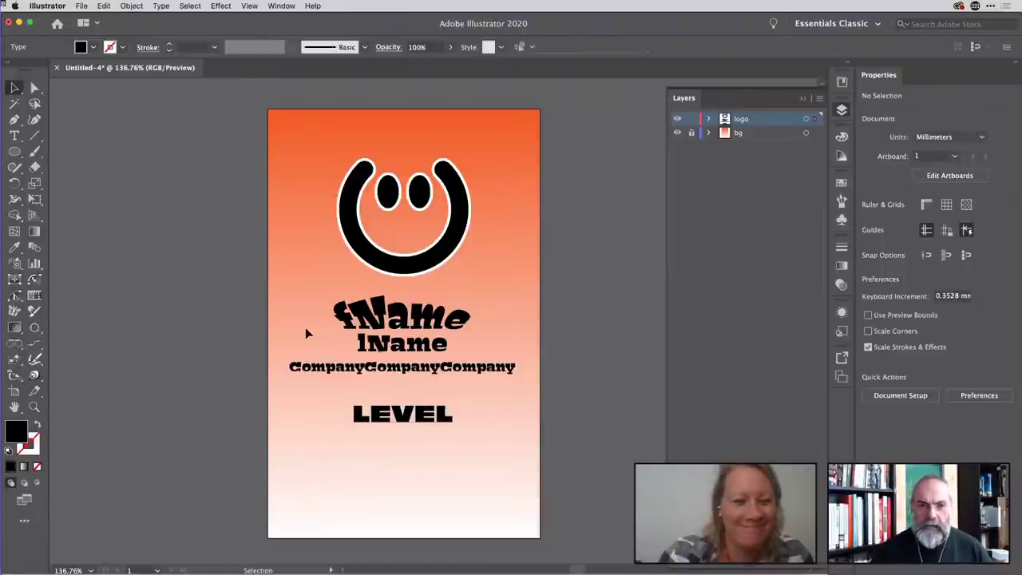
pyautogui.click(92, 49)
pyautogui.click(20, 71)
pyautogui.click(233, 43)
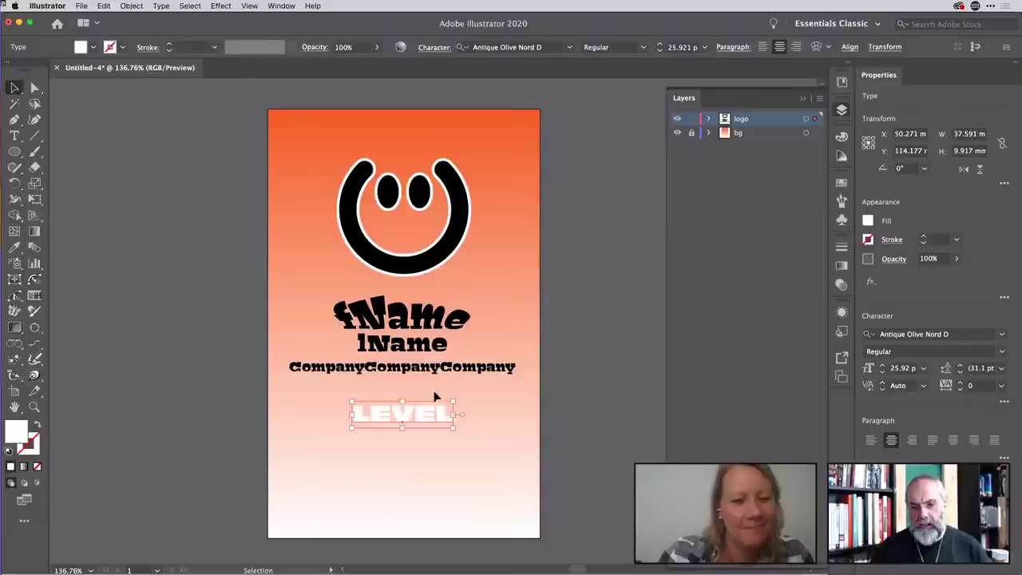
pyautogui.moveTo(438, 282); pyautogui.dragTo(439, 140)
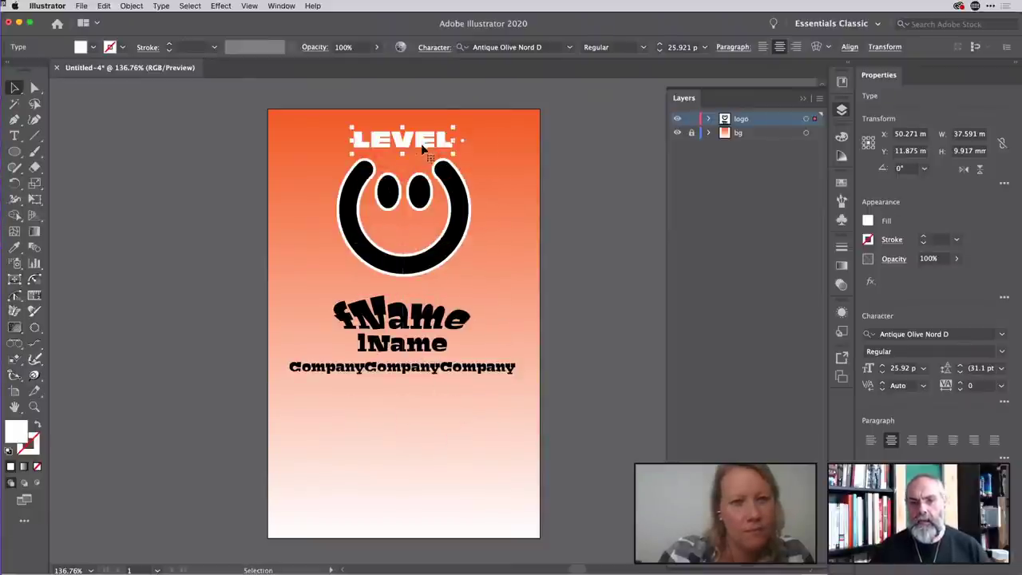
pyautogui.click(636, 192)
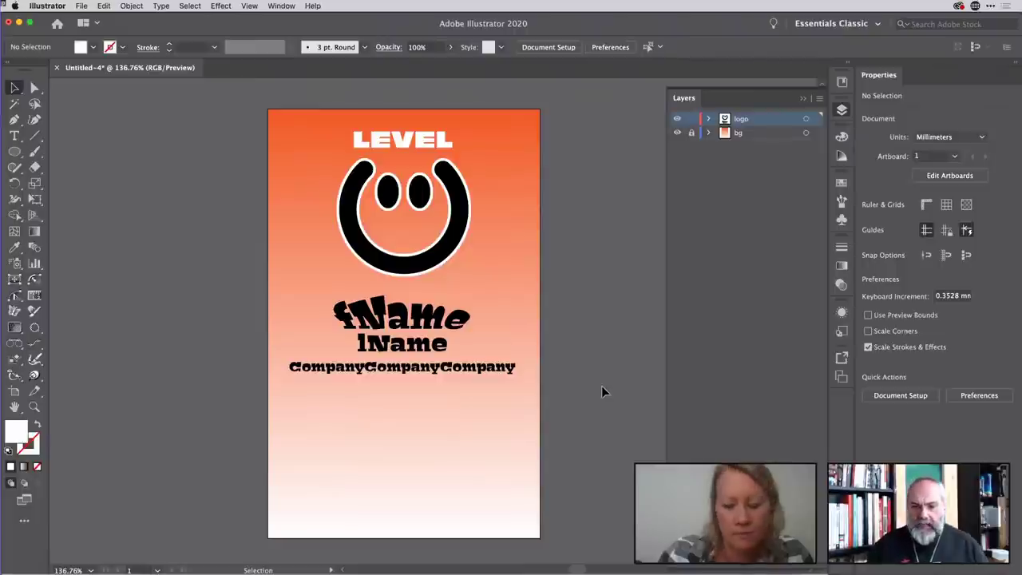
# Draw a full-width bar about 101.6 x 14 mm along the badge's bottom edge and fill it with the R=193 G=39 B=45 swatch.
pyautogui.scroll(-1, 505, 426)
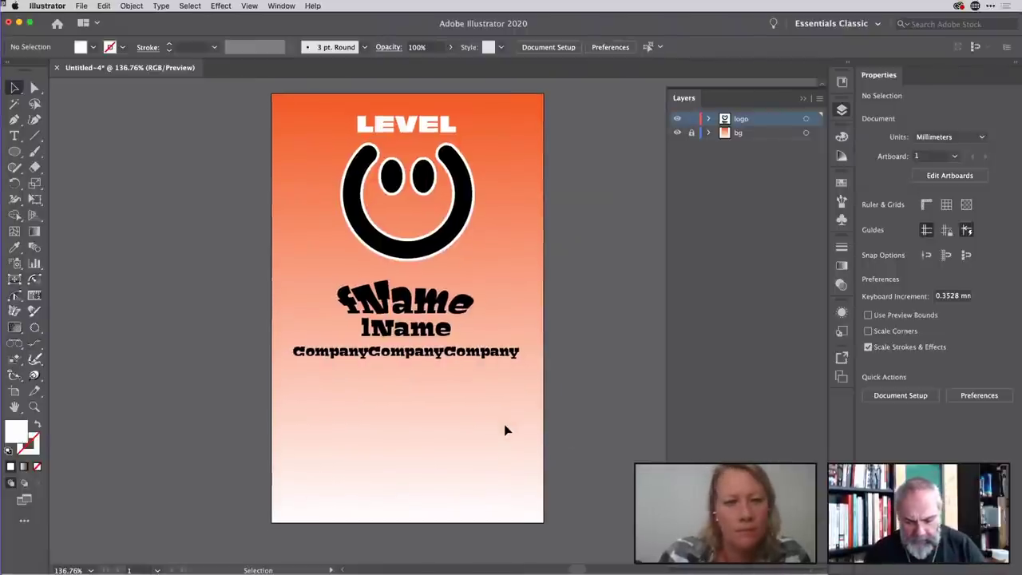
pyautogui.press('m')
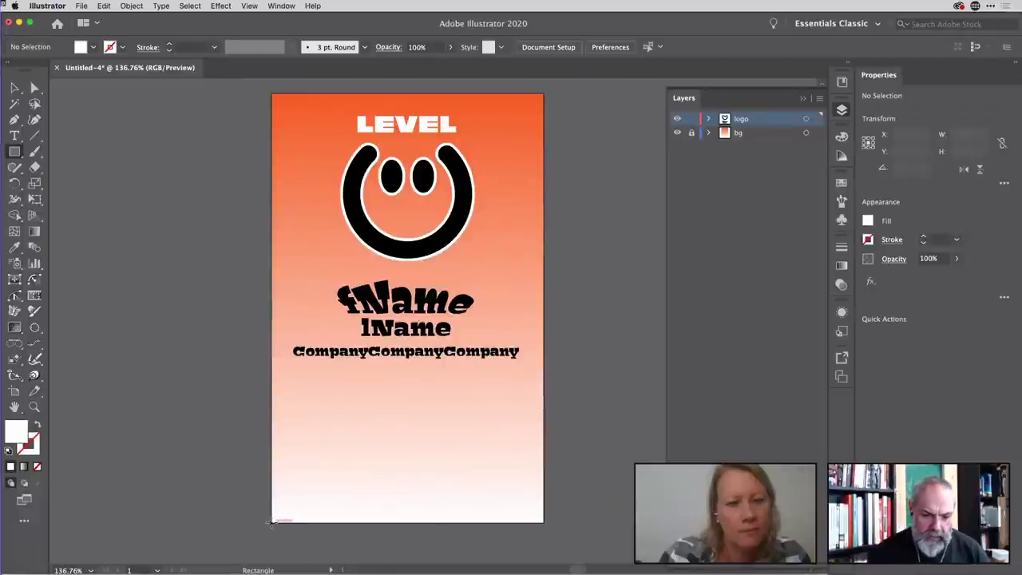
pyautogui.moveTo(272, 523)
pyautogui.mouseDown()
pyautogui.moveTo(391, 488)
pyautogui.moveTo(545, 486)
pyautogui.mouseUp()
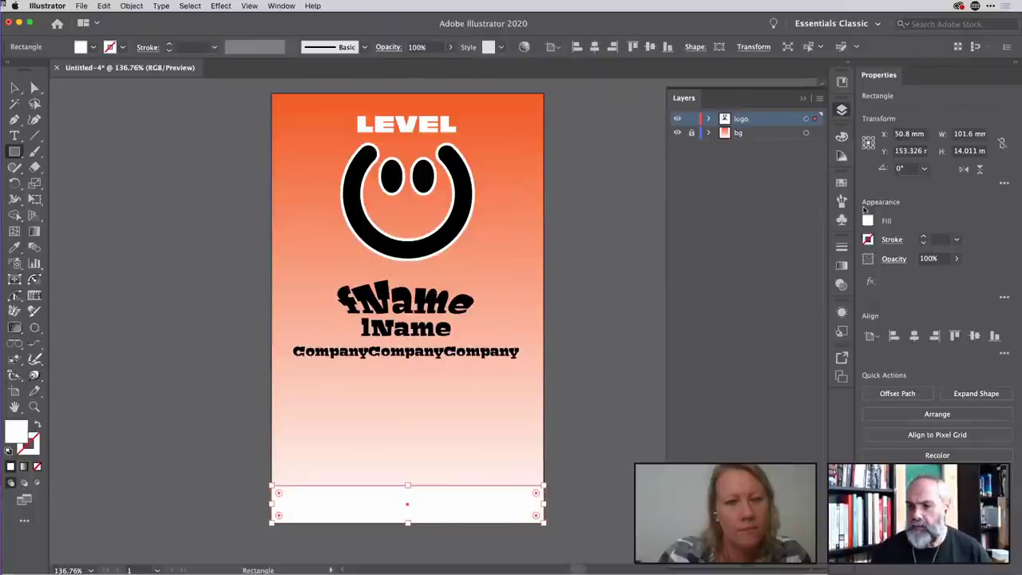
pyautogui.click(844, 184)
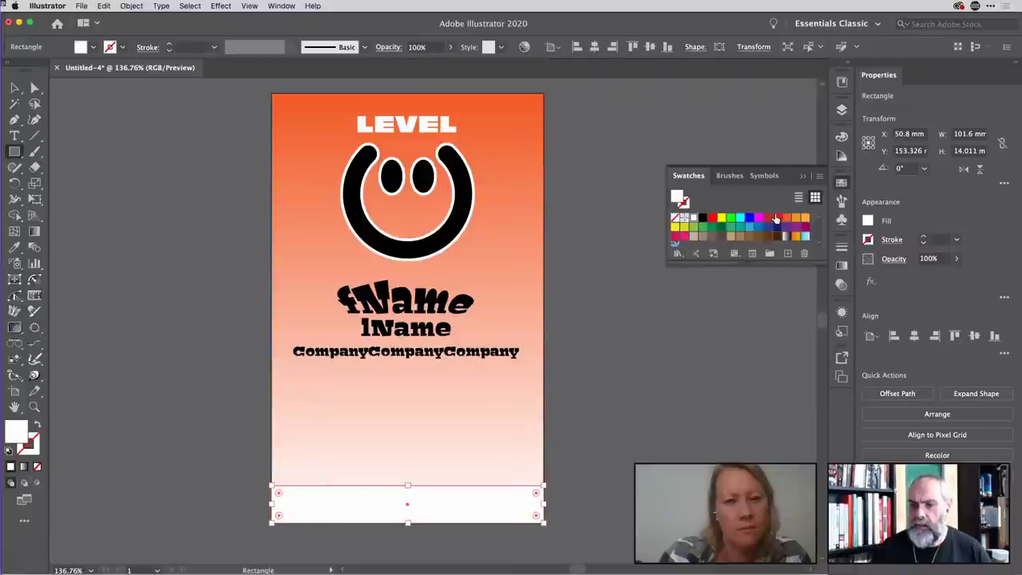
pyautogui.click(767, 219)
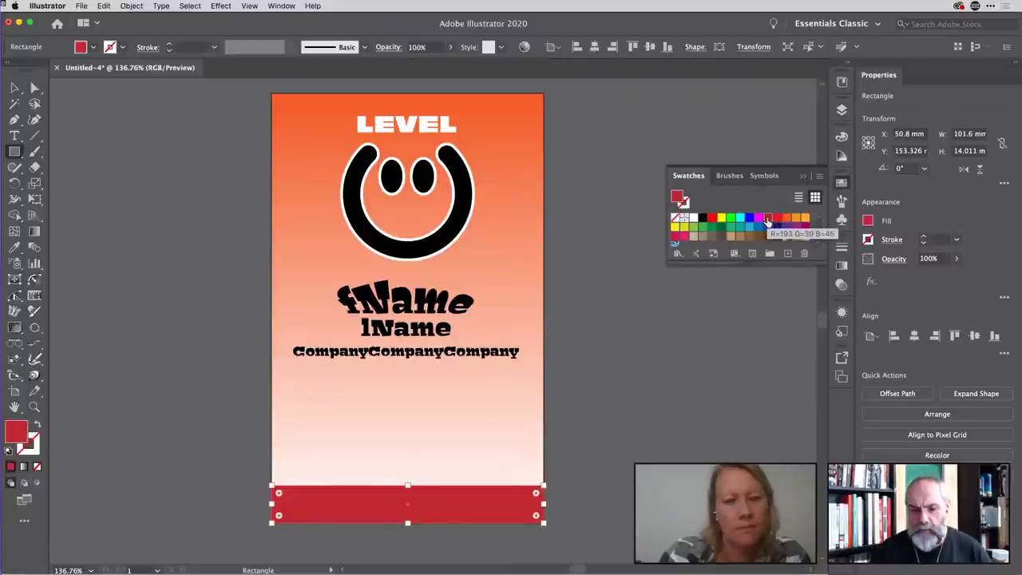
pyautogui.click(14, 87)
pyautogui.click(213, 254)
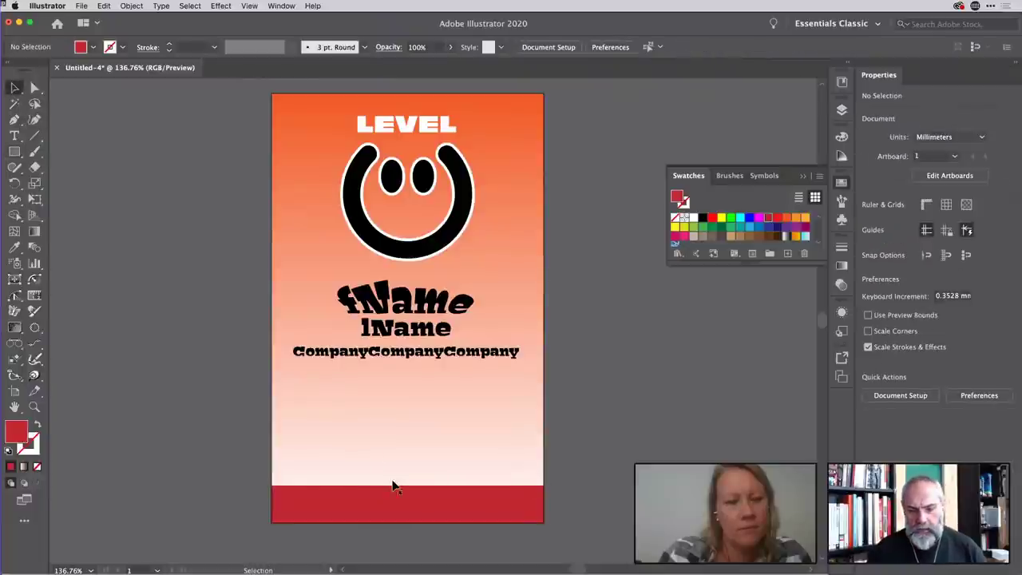
# Duplicate the red bar straight upward twice at equal spacing of about 20 mm.
pyautogui.click(406, 498)
pyautogui.moveTo(404, 486); pyautogui.dragTo(405, 445)
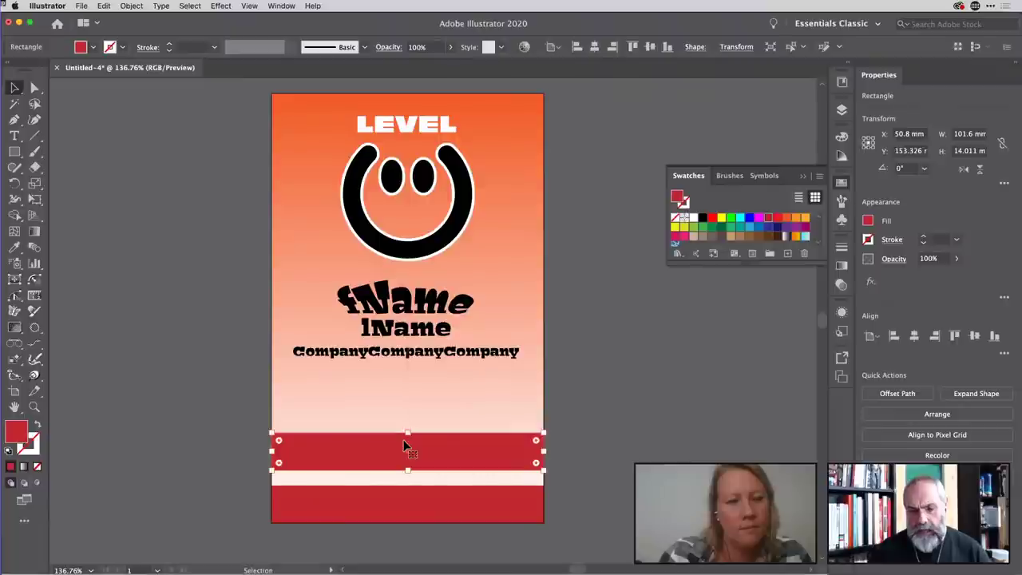
pyautogui.press('super+d')
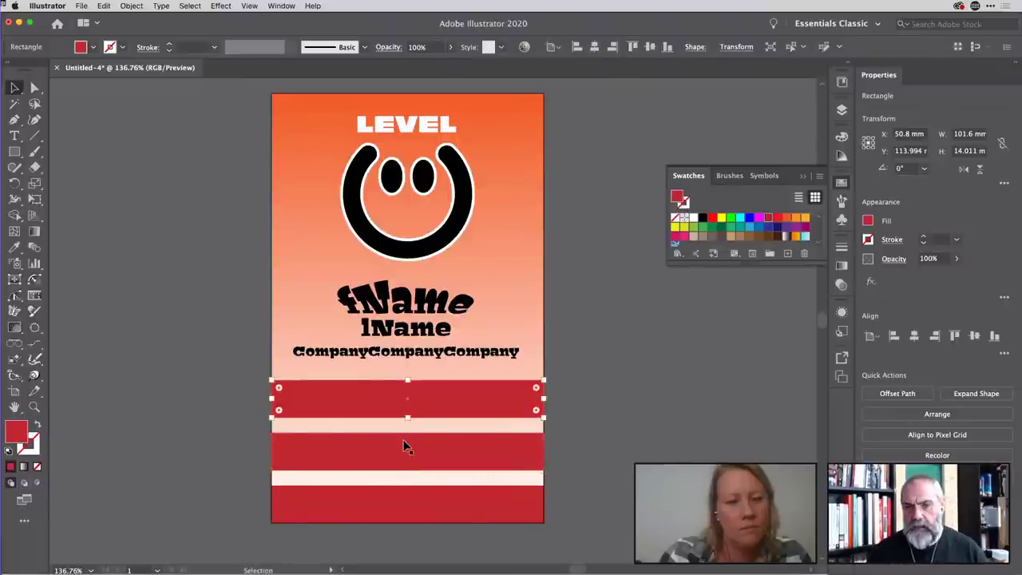
# Fill the uppermost bar with black and the bottom bar with a dark grey swatch, leaving the middle one red, and deselect.
pyautogui.click(705, 218)
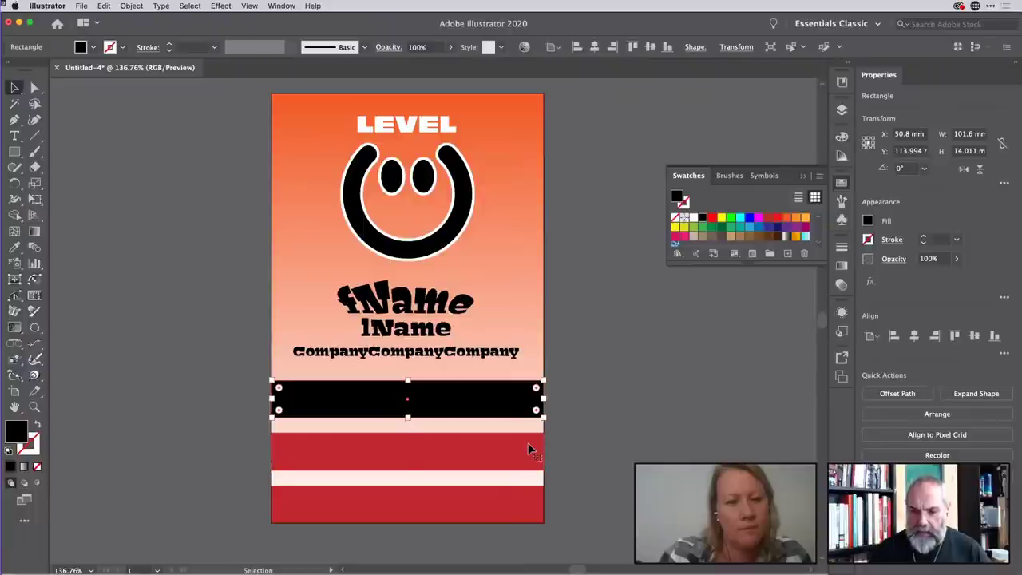
pyautogui.click(529, 444)
pyautogui.click(529, 495)
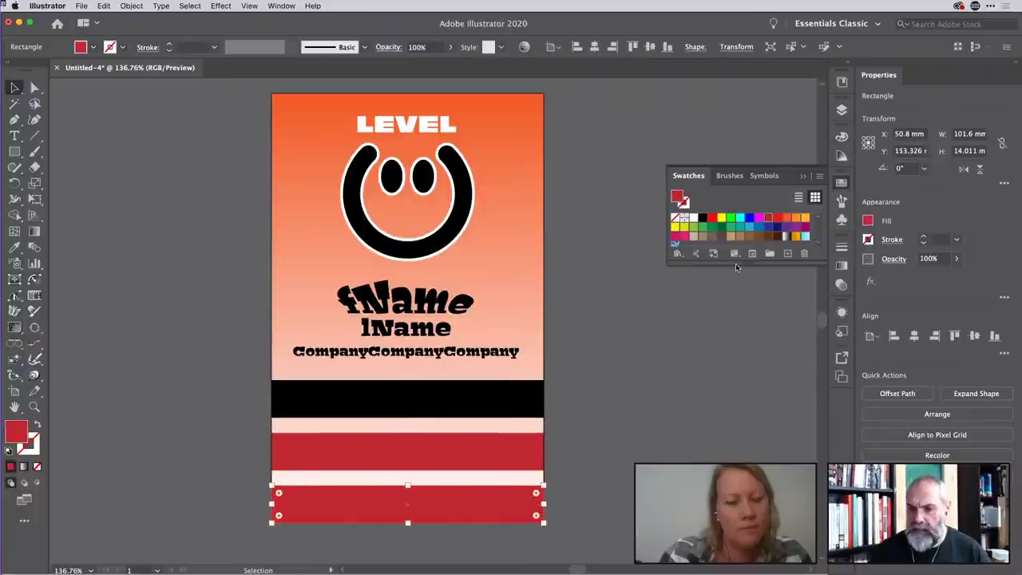
pyautogui.scroll(-3, 711, 239)
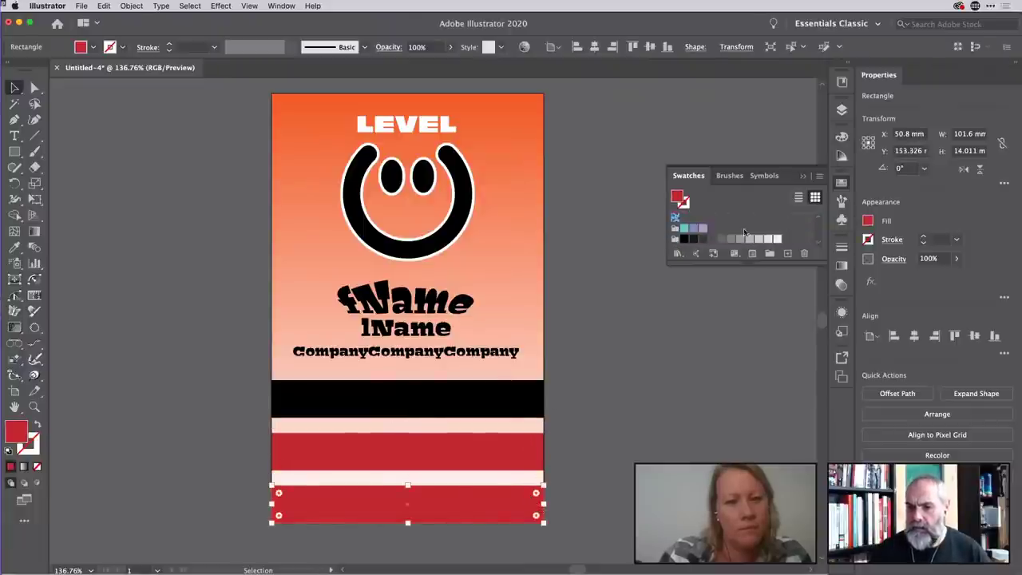
pyautogui.click(711, 239)
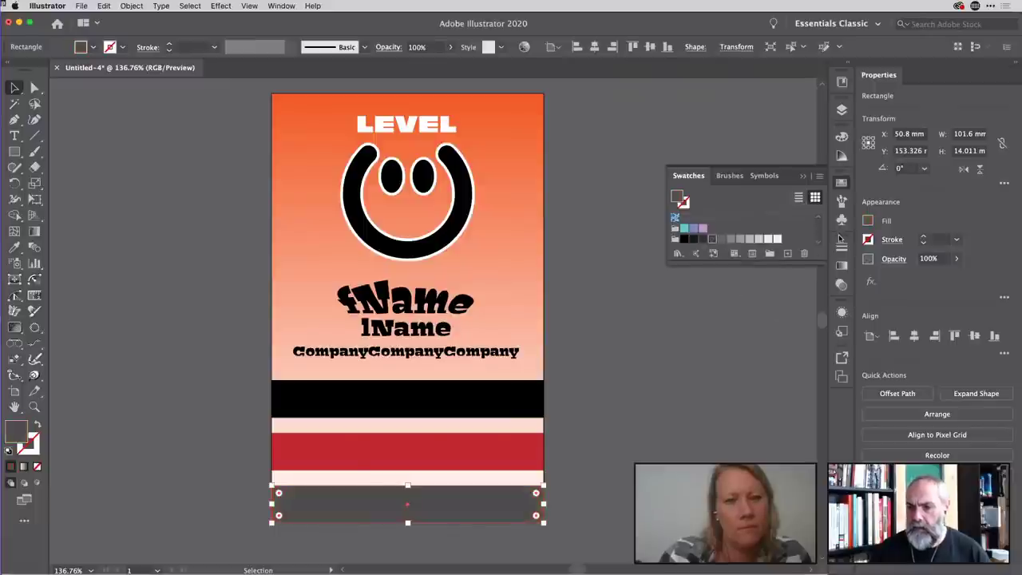
pyautogui.click(596, 330)
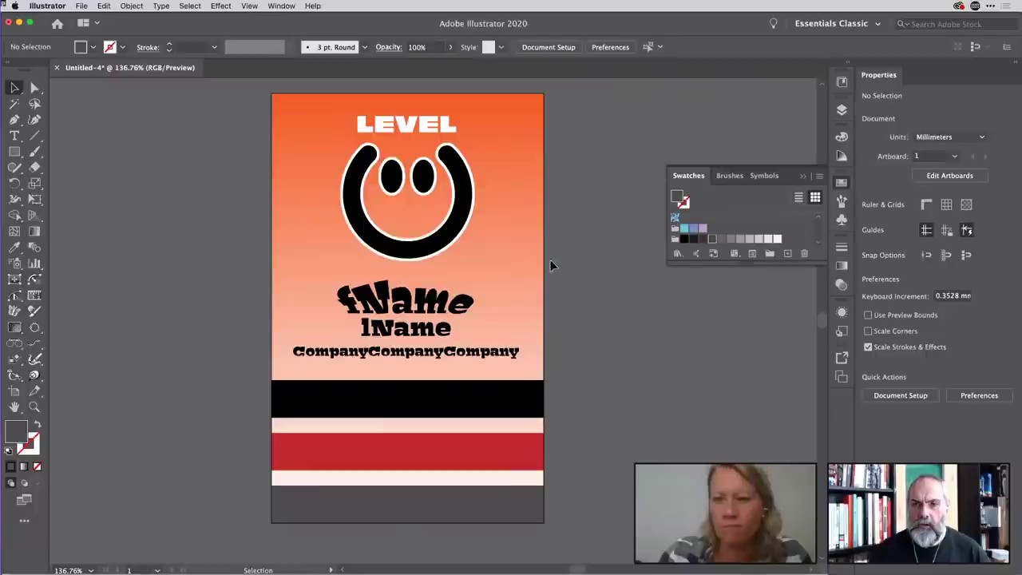
# Move the LEVEL text down onto the grey bottom bar, bring it to the front and deselect it.
pyautogui.click(424, 129)
pyautogui.moveTo(424, 129); pyautogui.dragTo(440, 510)
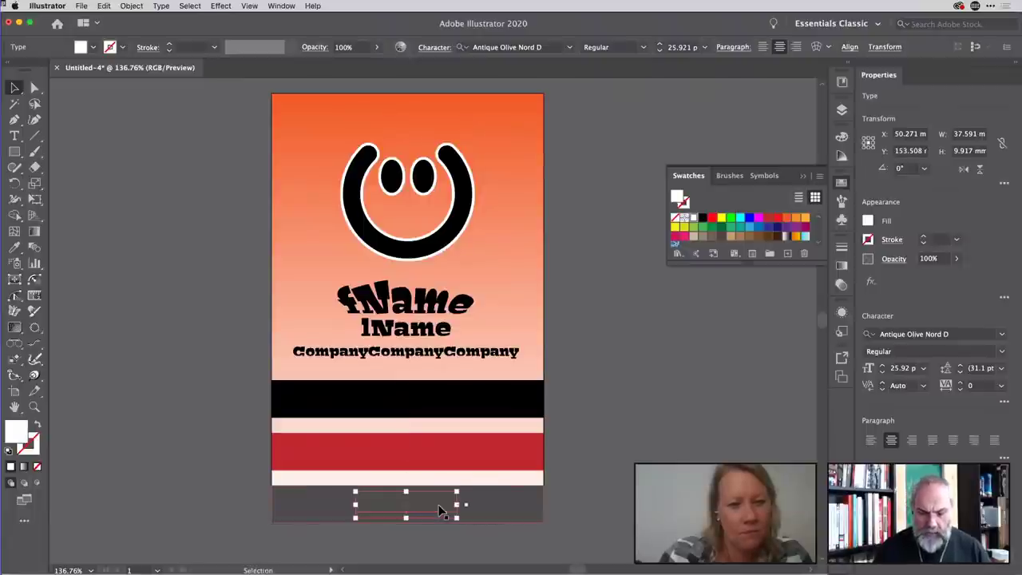
pyautogui.press('super+shift+bracketright')
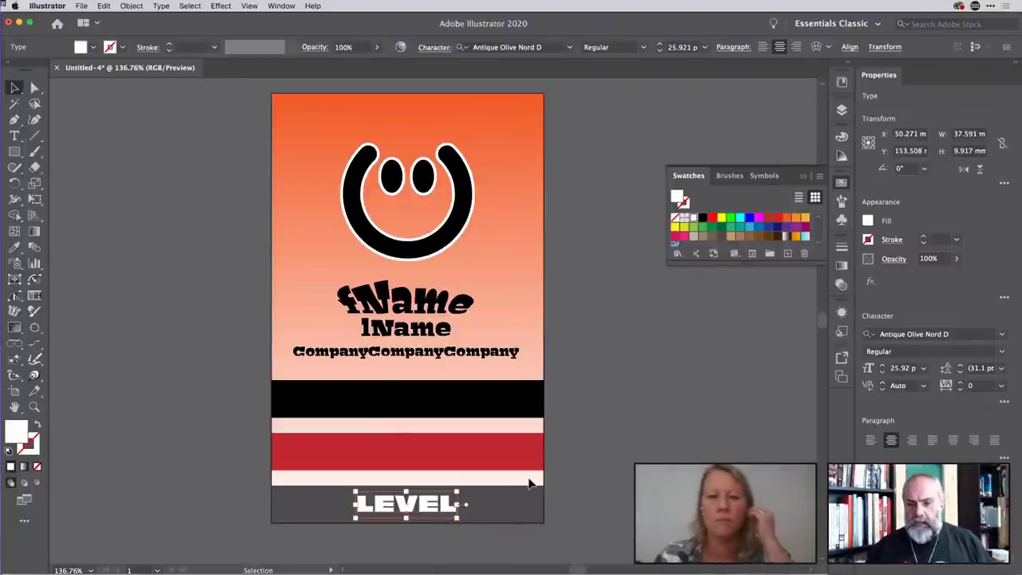
pyautogui.click(619, 467)
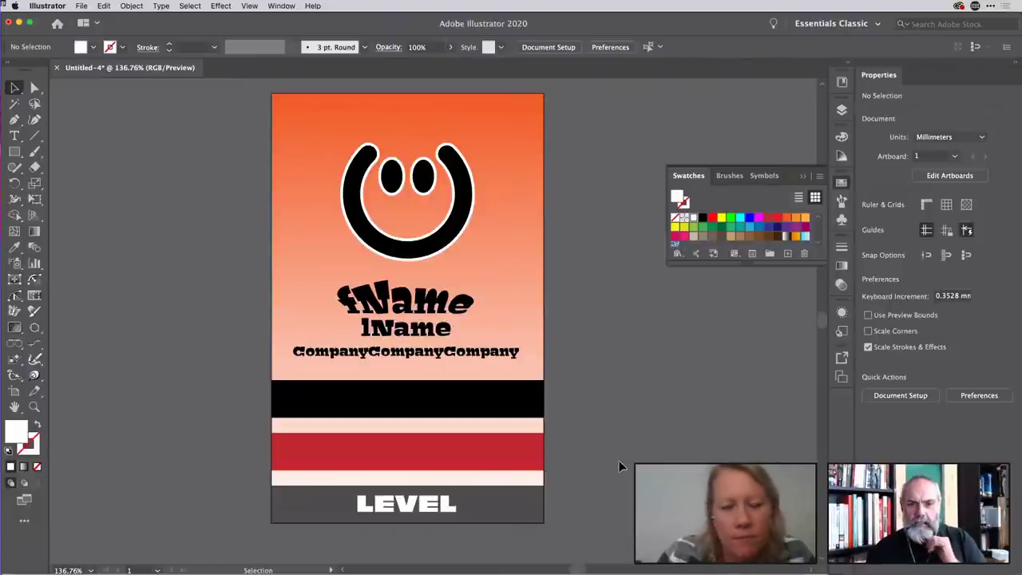
# Close the Swatches panel, open the Variables panel and place it beside the badge.
pyautogui.scroll(2, 620, 462)
pyautogui.hscroll(-4, 620, 466)
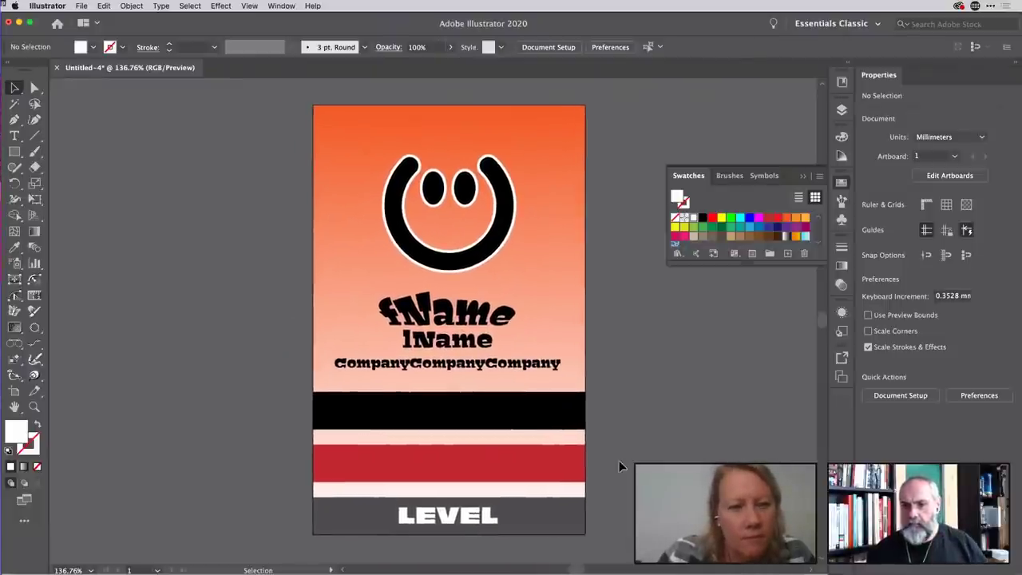
pyautogui.hscroll(-2, 619, 463)
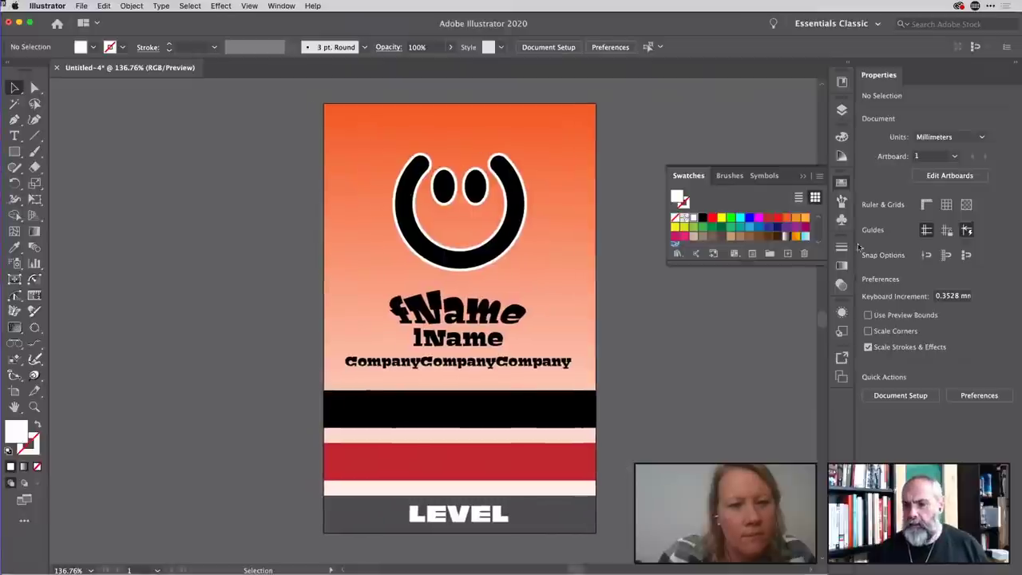
pyautogui.click(841, 183)
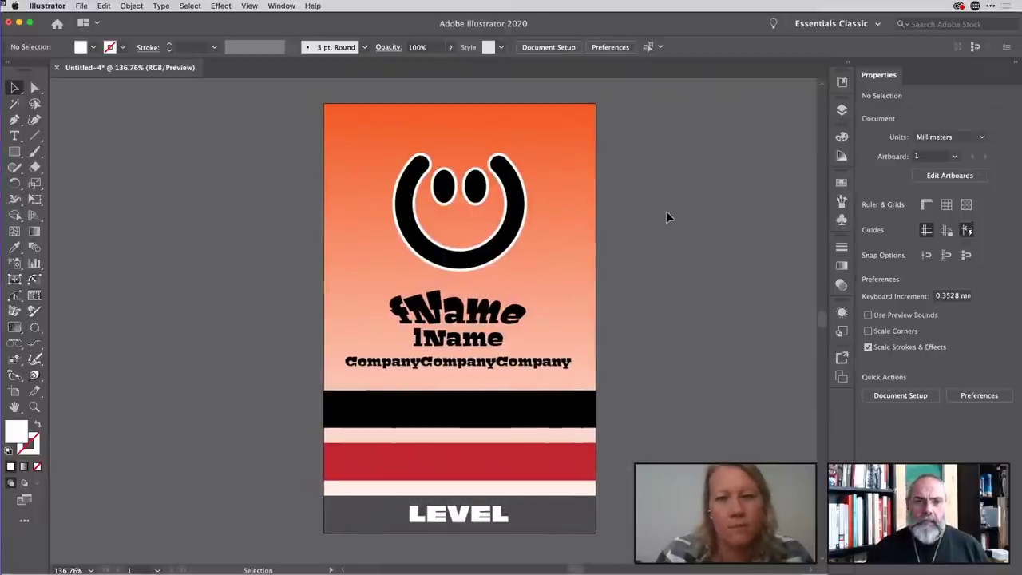
pyautogui.click(281, 6)
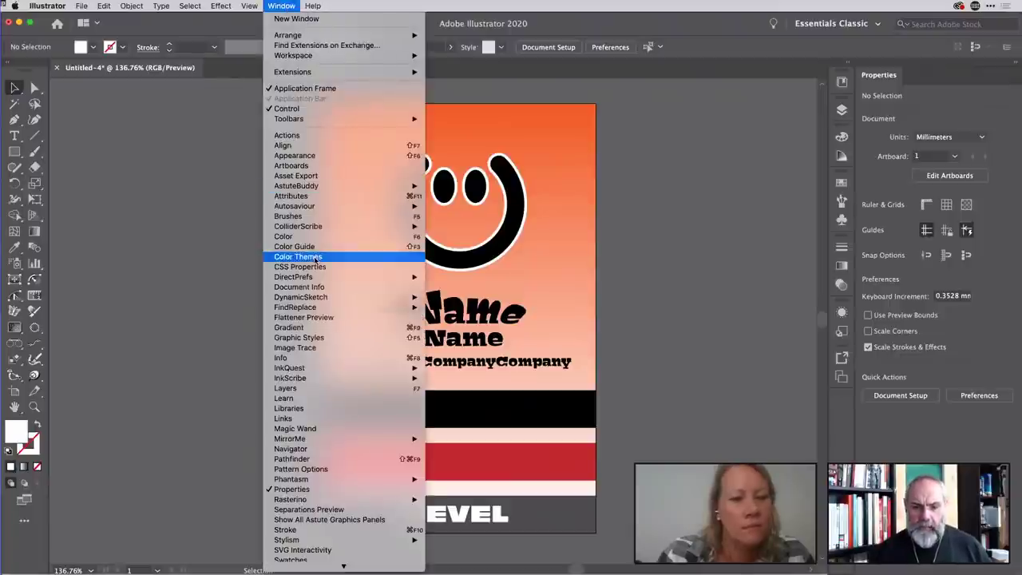
pyautogui.scroll(-5, 339, 487)
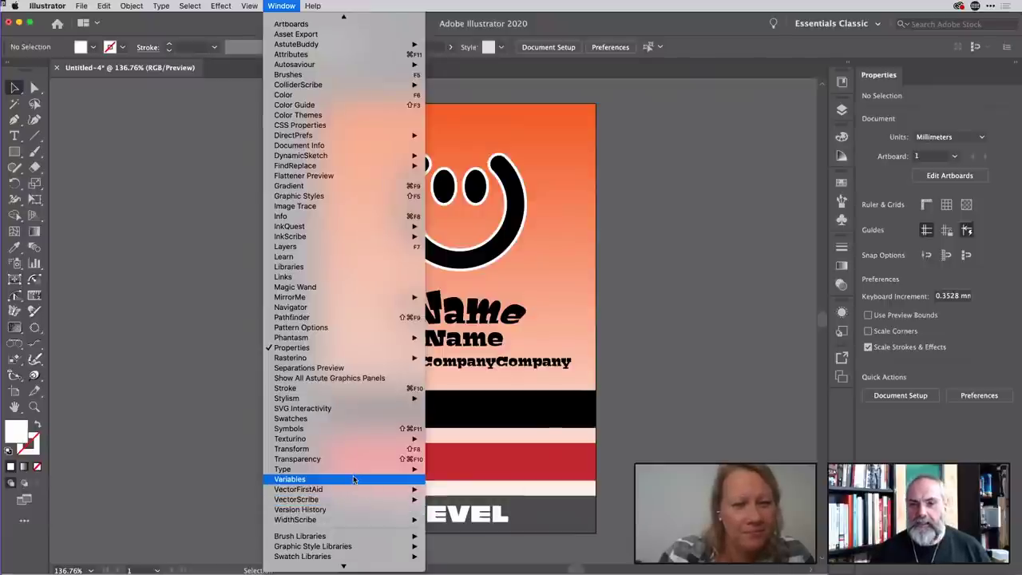
pyautogui.click(353, 479)
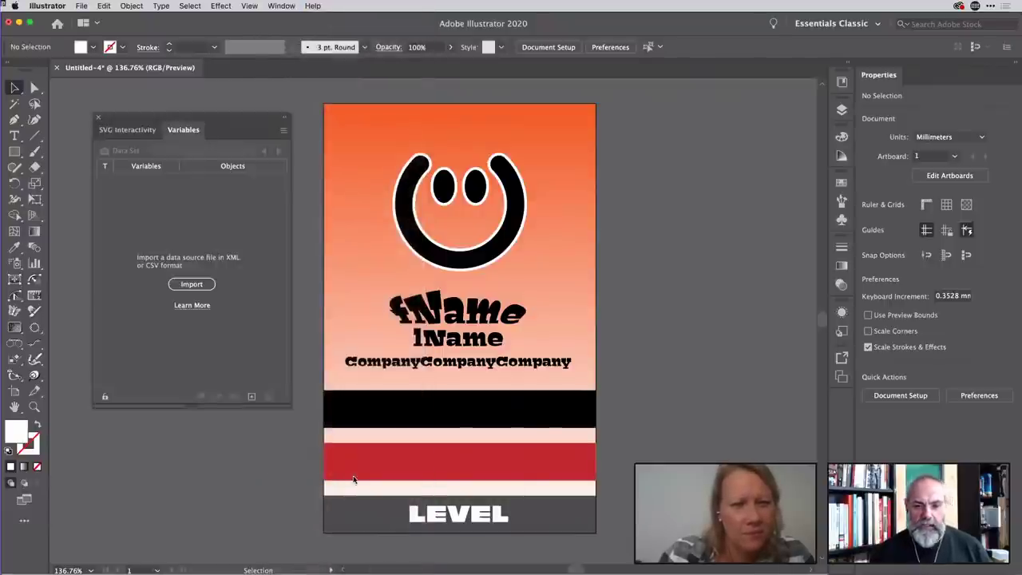
pyautogui.moveTo(247, 120); pyautogui.dragTo(238, 100)
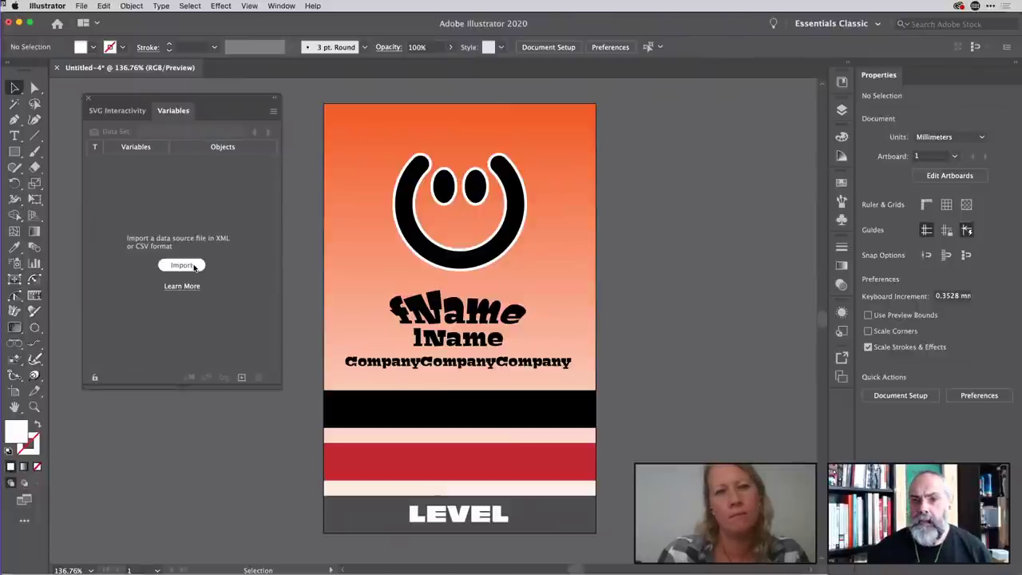
# Preview event.csv in the DataMerges folder and import it as the variable data source.
pyautogui.click(182, 265)
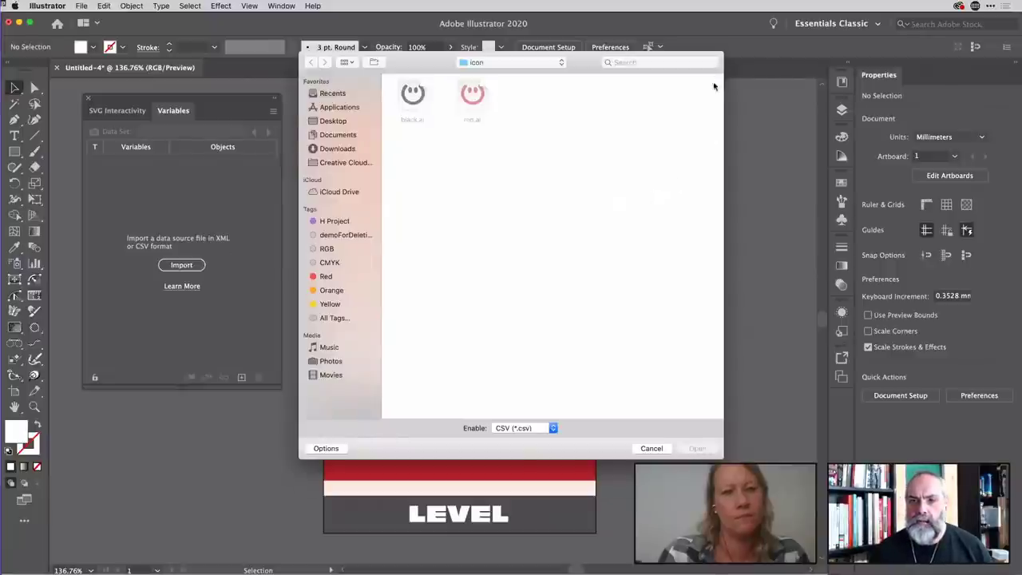
pyautogui.click(534, 125)
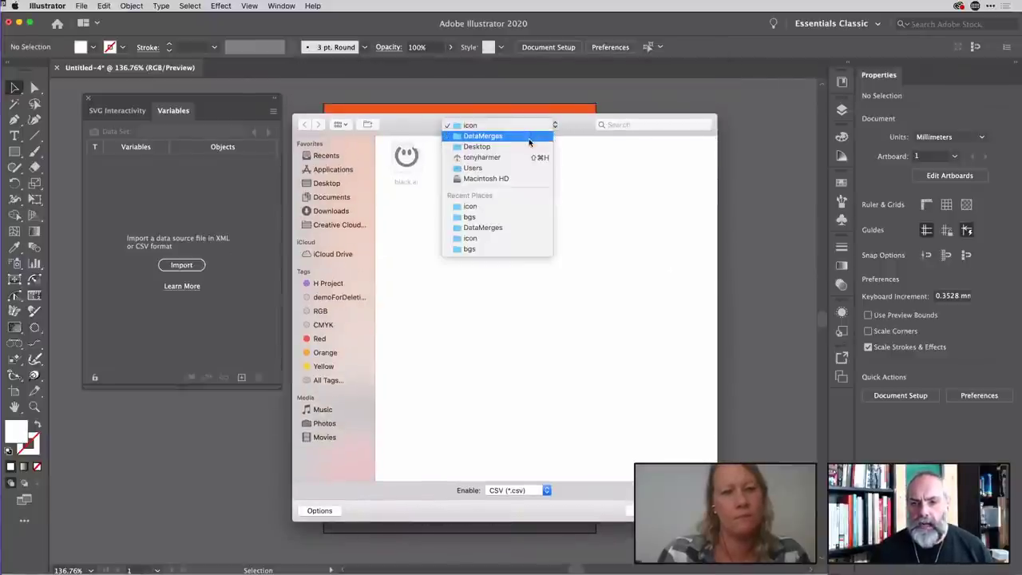
pyautogui.click(529, 137)
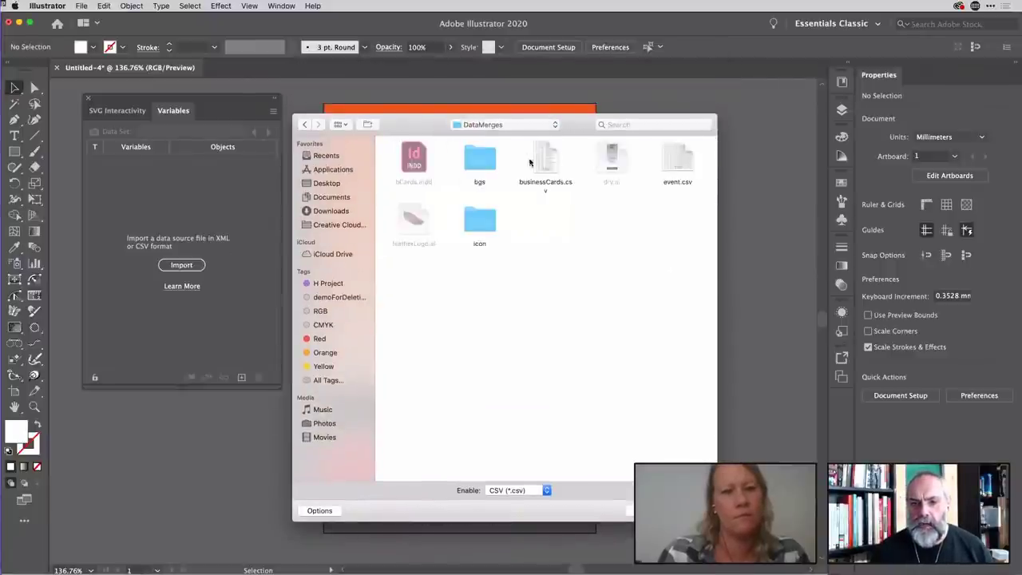
pyautogui.click(677, 162)
pyautogui.press('space')
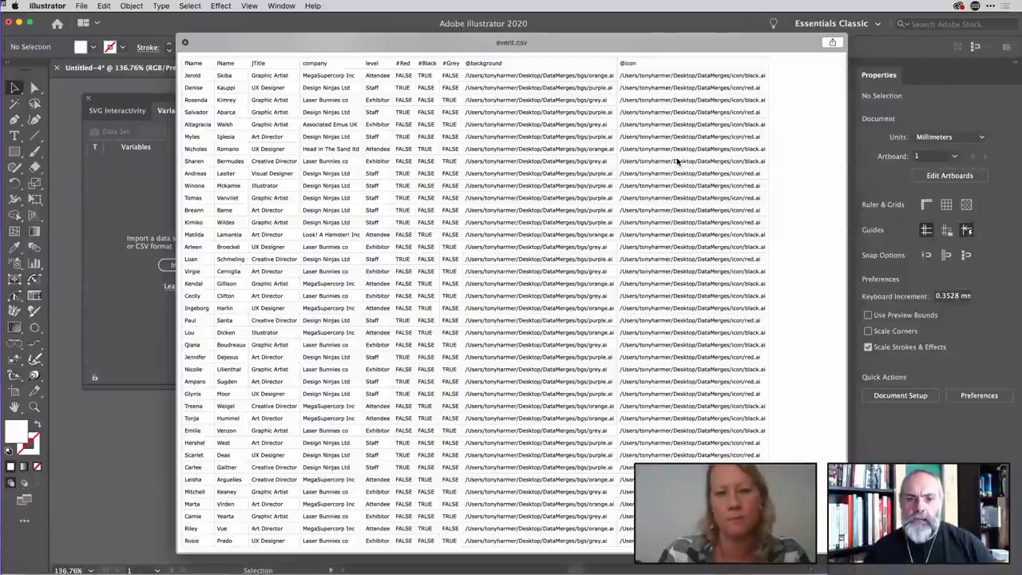
pyautogui.moveTo(736, 54); pyautogui.dragTo(746, 96)
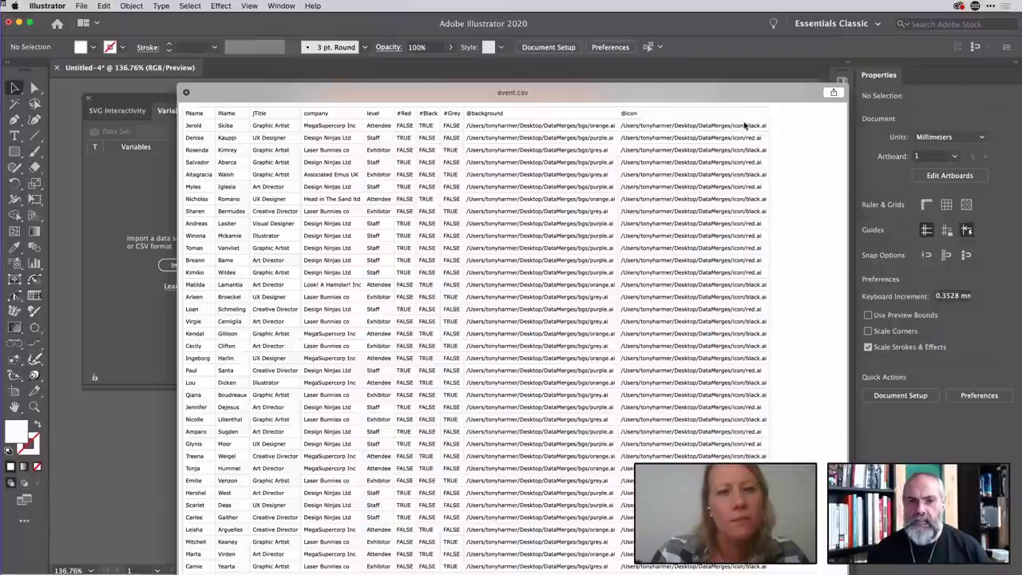
pyautogui.press('space')
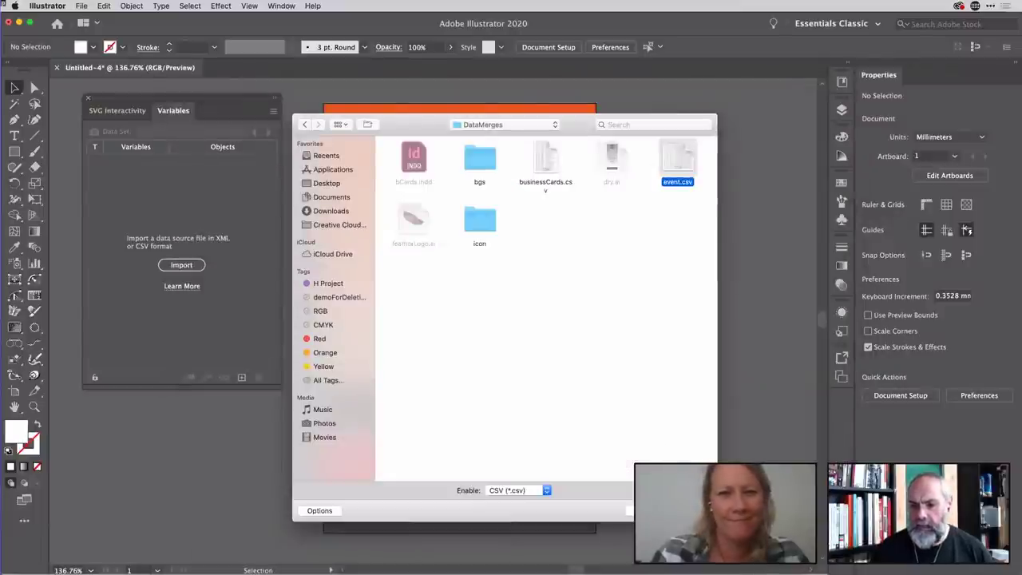
pyautogui.click(688, 510)
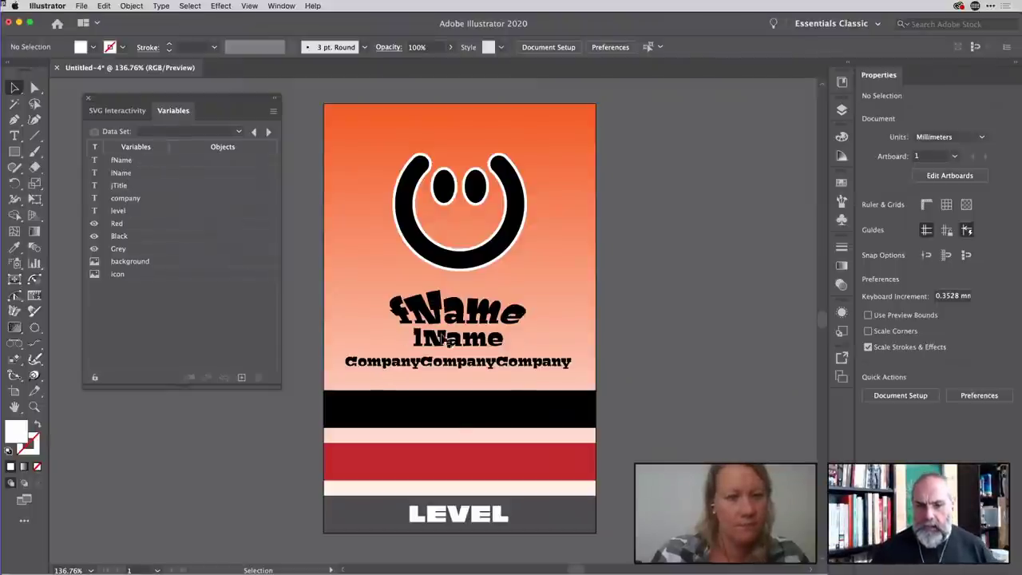
# Bind the warped fName text on the badge to the fName variable.
pyautogui.click(452, 318)
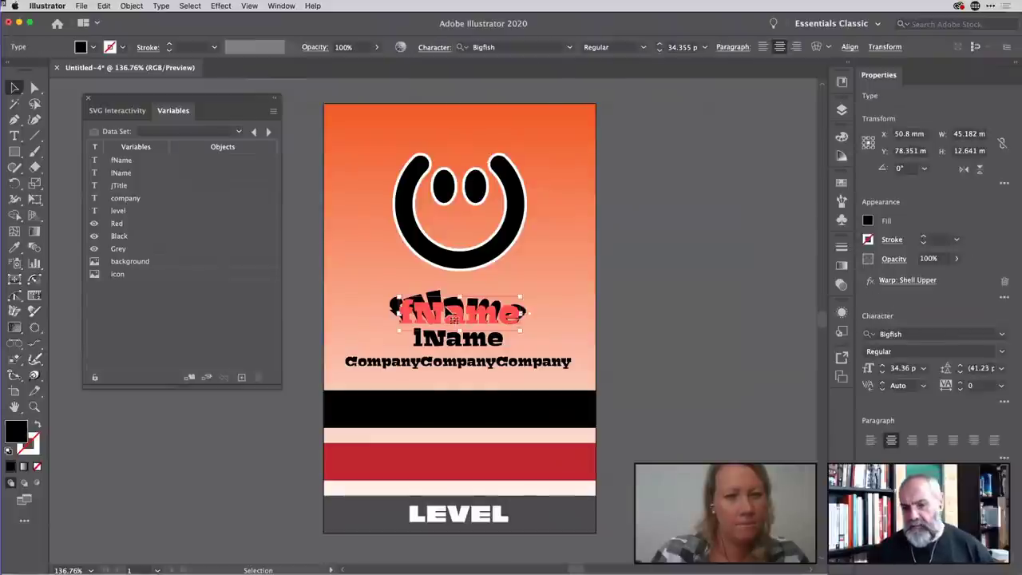
pyautogui.click(123, 161)
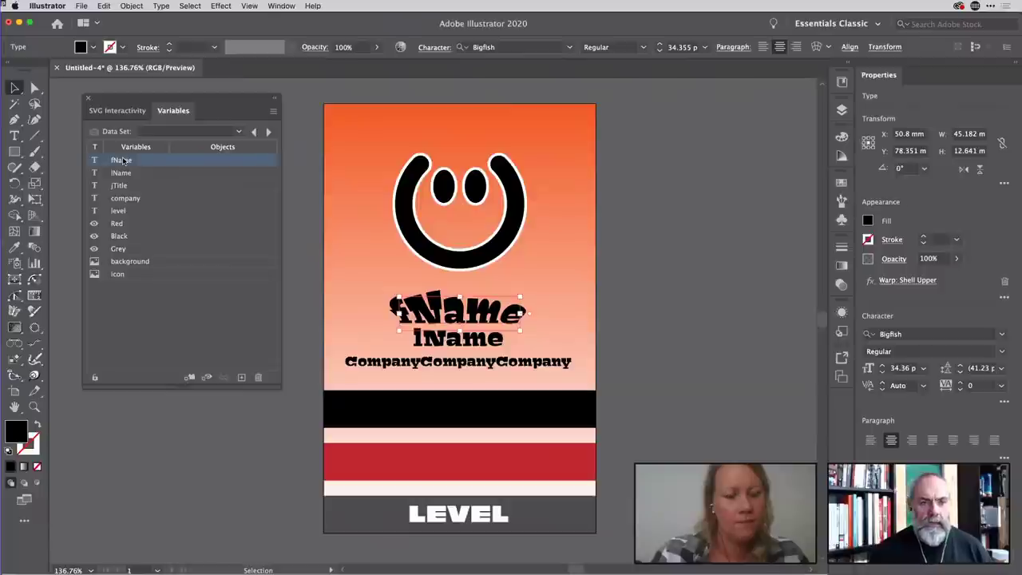
pyautogui.click(190, 380)
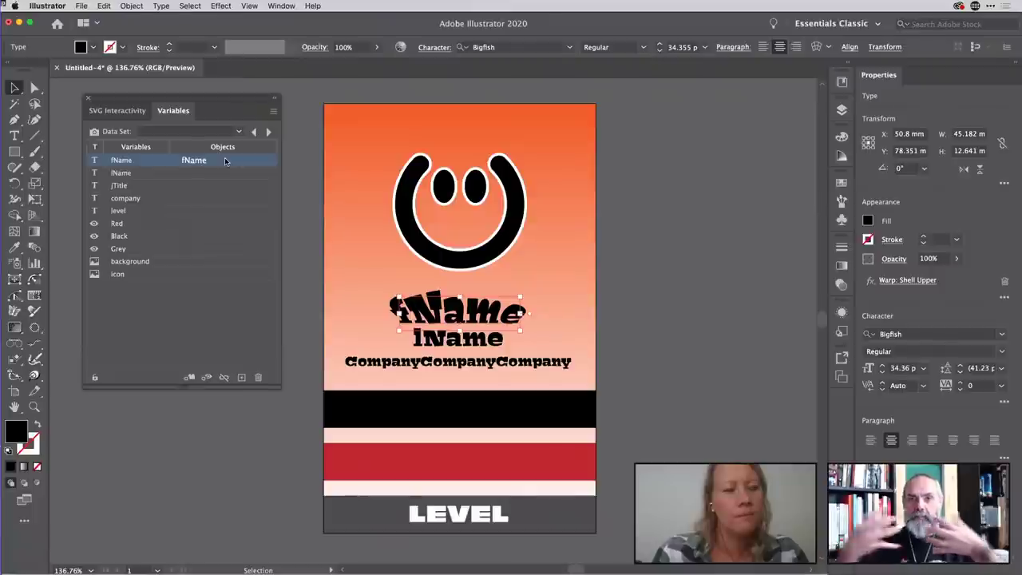
# Bind the lName text on the badge to the lName variable.
pyautogui.click(121, 172)
pyautogui.click(190, 377)
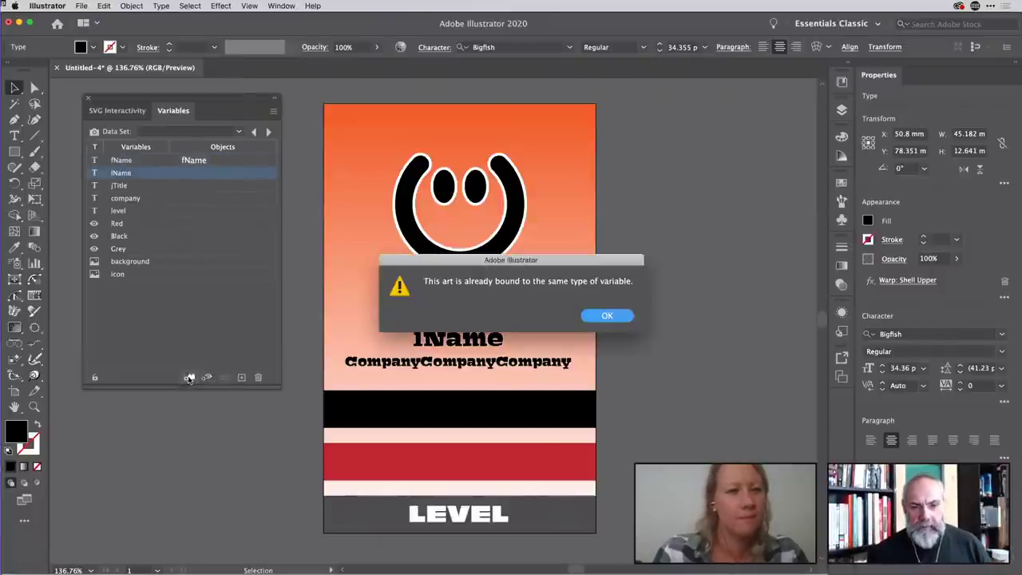
pyautogui.click(604, 316)
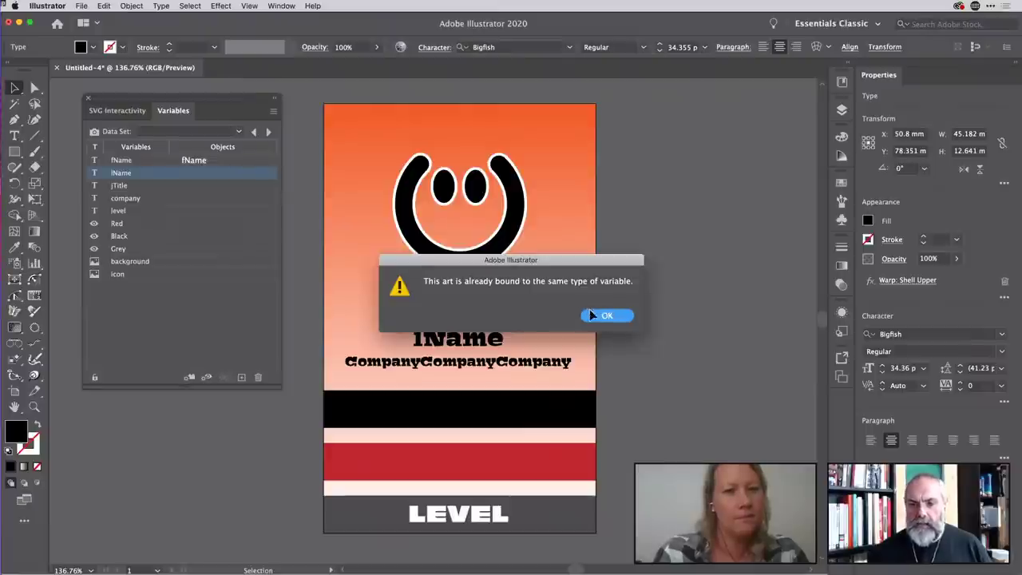
pyautogui.click(470, 343)
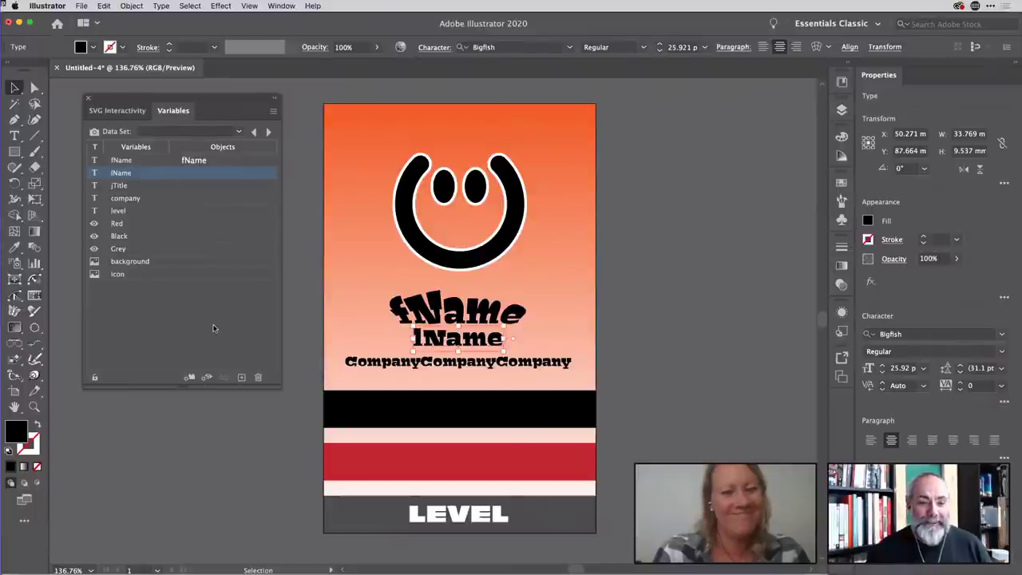
pyautogui.click(189, 377)
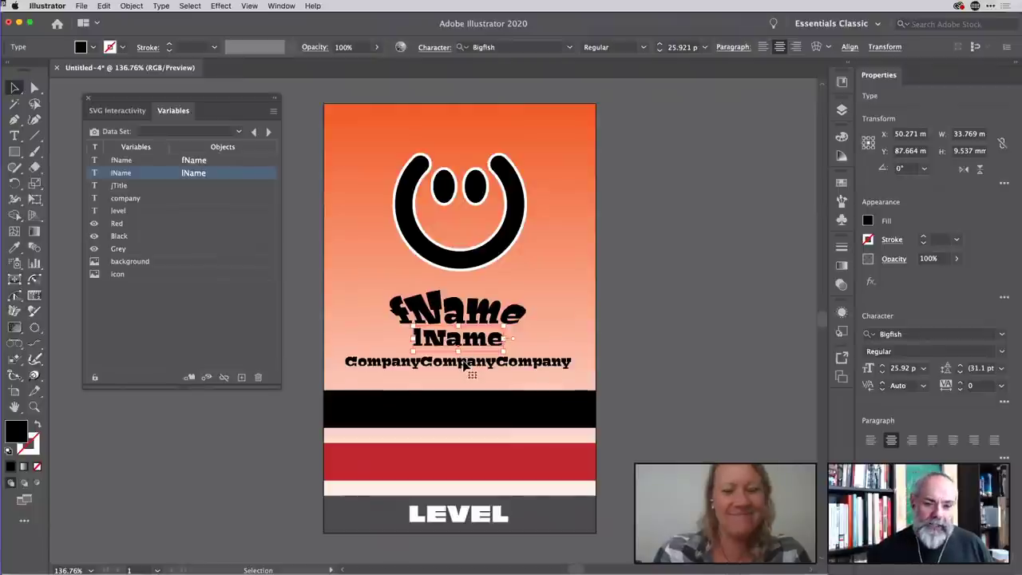
# Duplicate the company text about 22 mm down onto the black bar and replace the original's wording with Jobtitletitle.
pyautogui.click(466, 363)
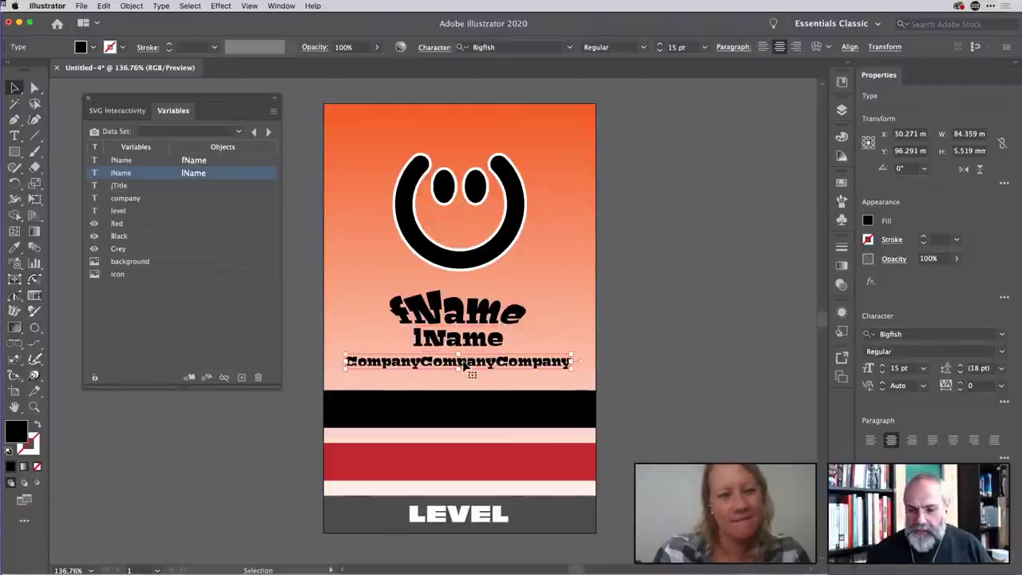
pyautogui.moveTo(466, 363); pyautogui.dragTo(475, 427)
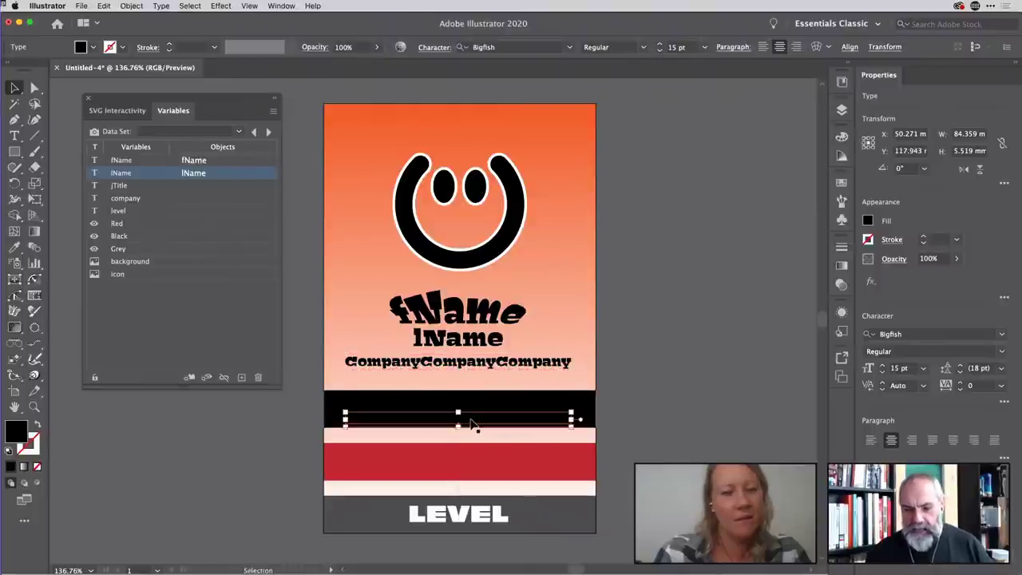
pyautogui.click(461, 363)
pyautogui.doubleClick(460, 363)
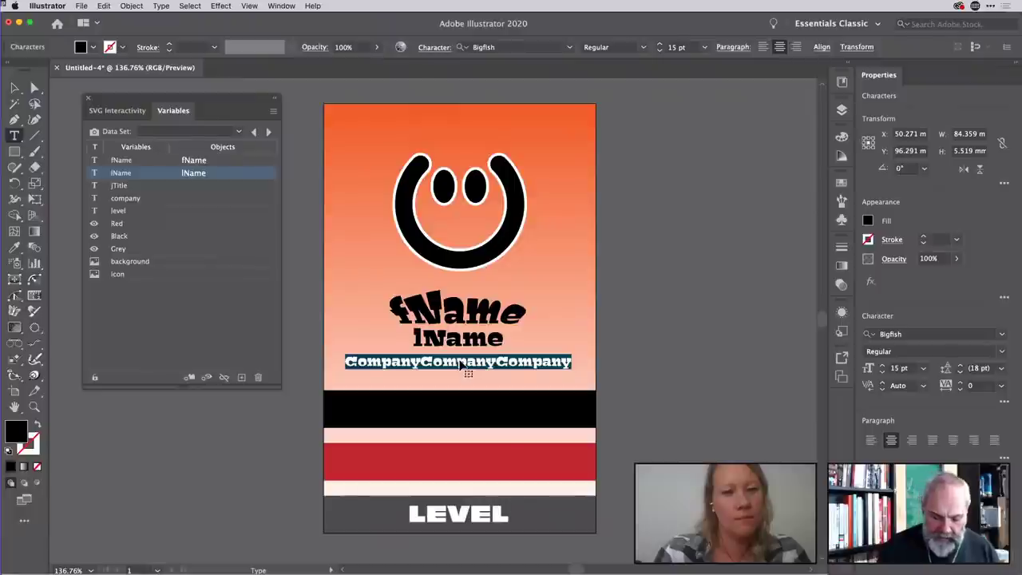
pyautogui.write('Job')
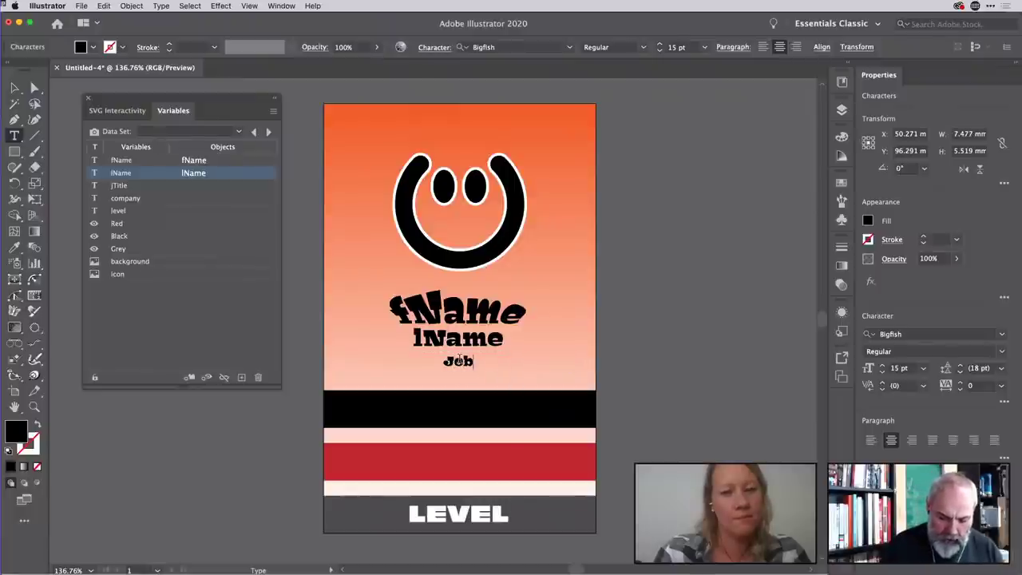
pyautogui.write('titleti')
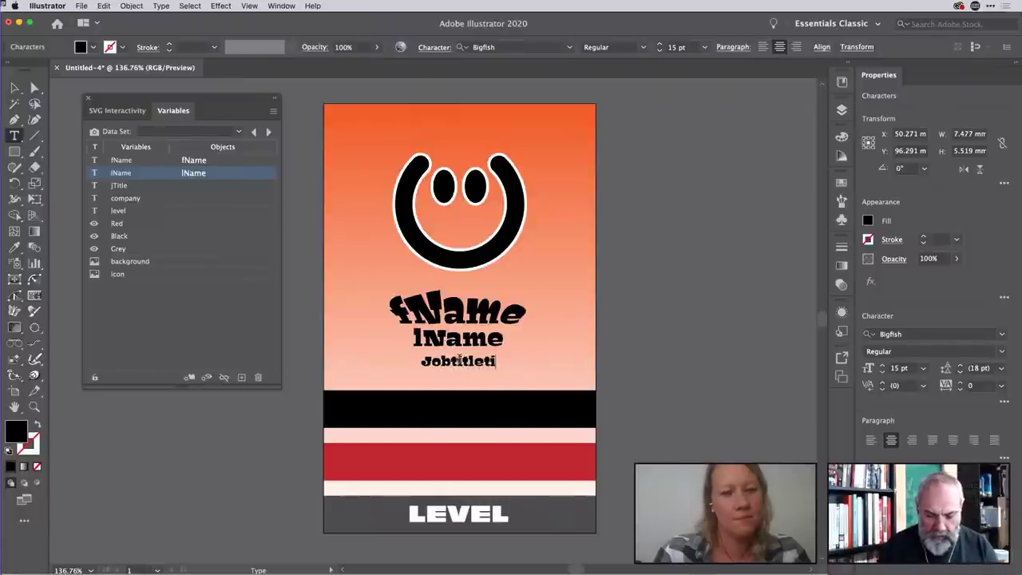
pyautogui.write('tle')
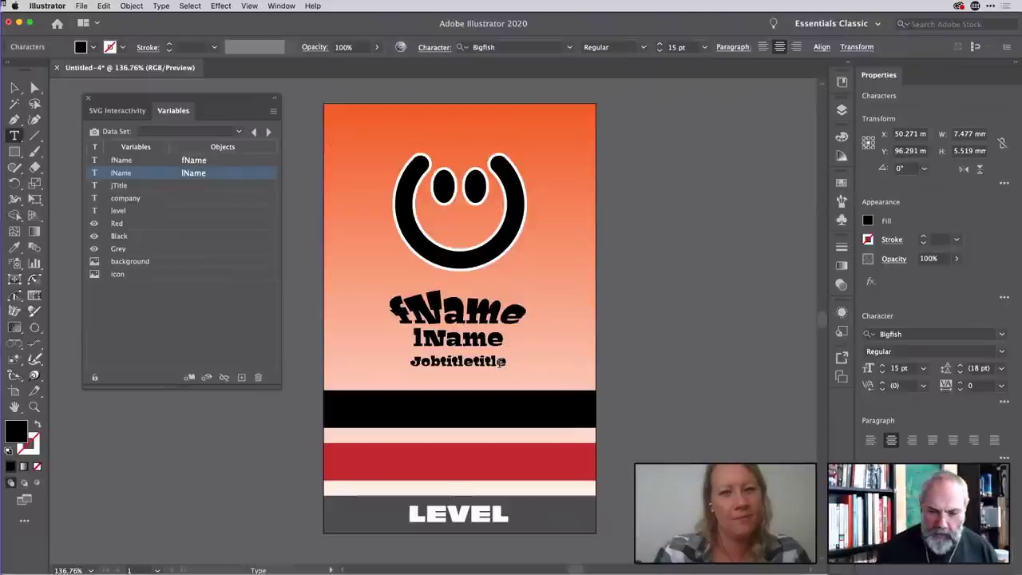
# Extend the job title placeholder text to read Jobtitletitletitletitle.
pyautogui.write('title')
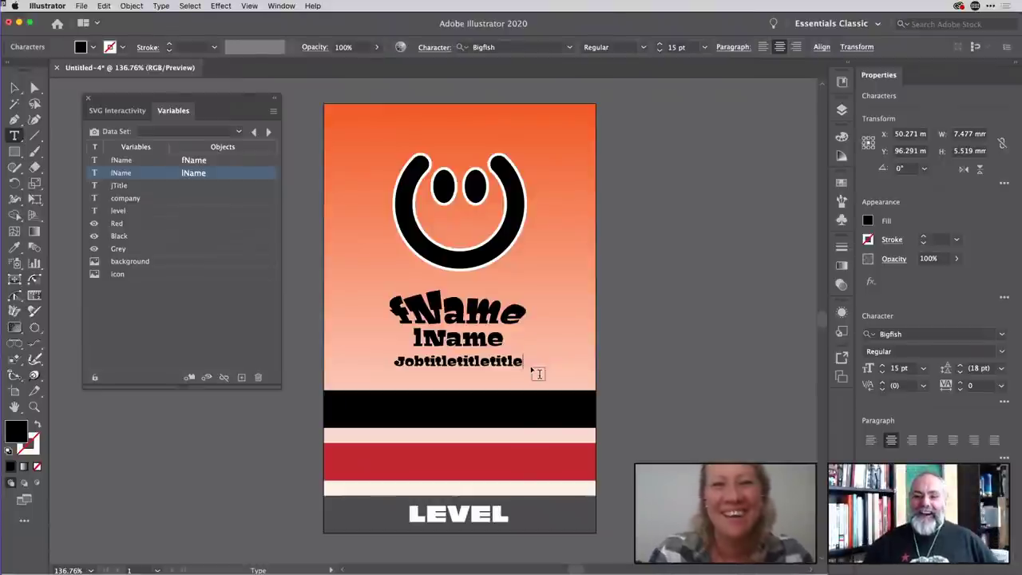
pyautogui.write('title')
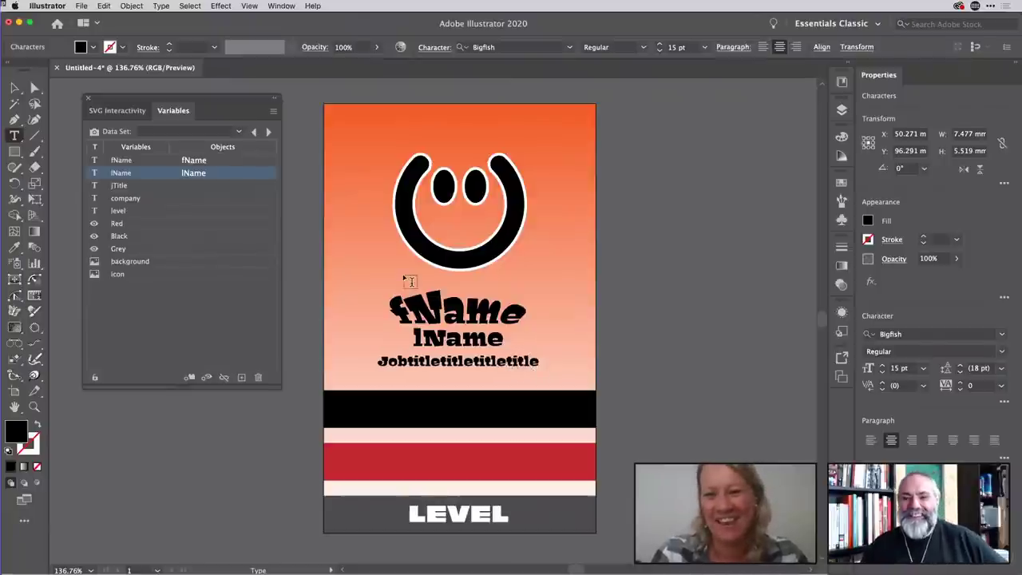
pyautogui.click(15, 87)
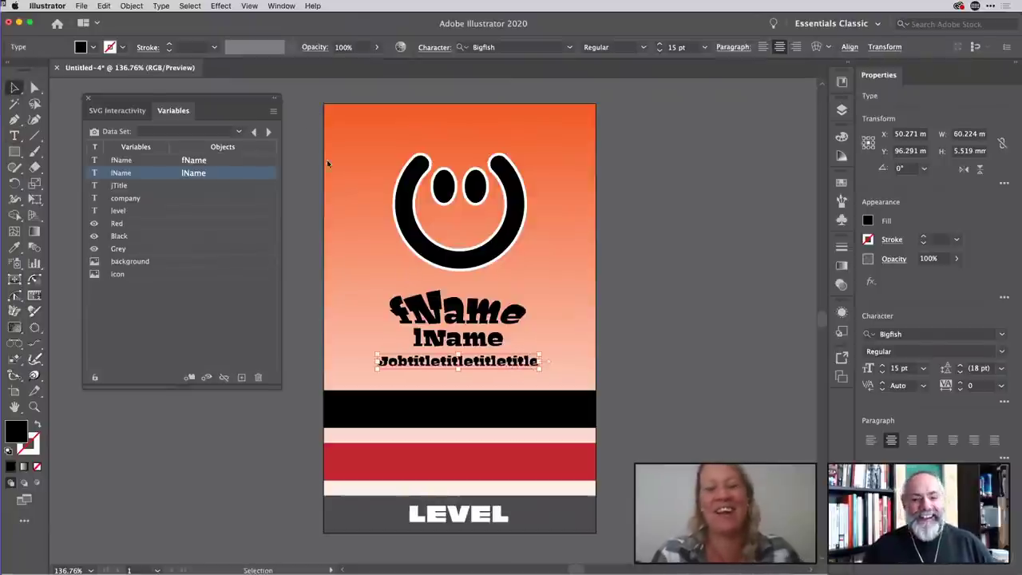
pyautogui.click(683, 330)
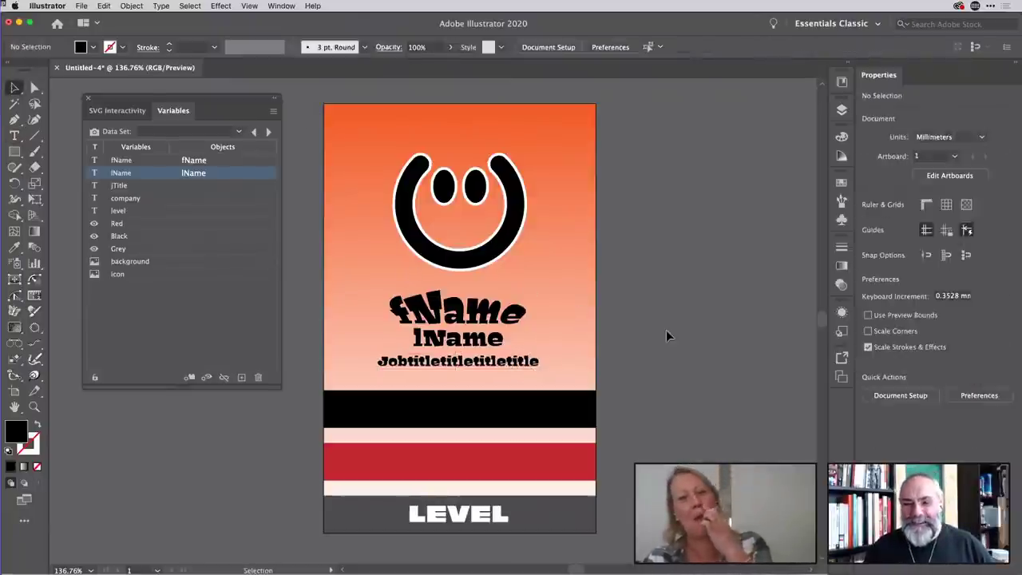
# Bind the job title placeholder text to the jTitle variable.
pyautogui.click(506, 369)
pyautogui.click(149, 185)
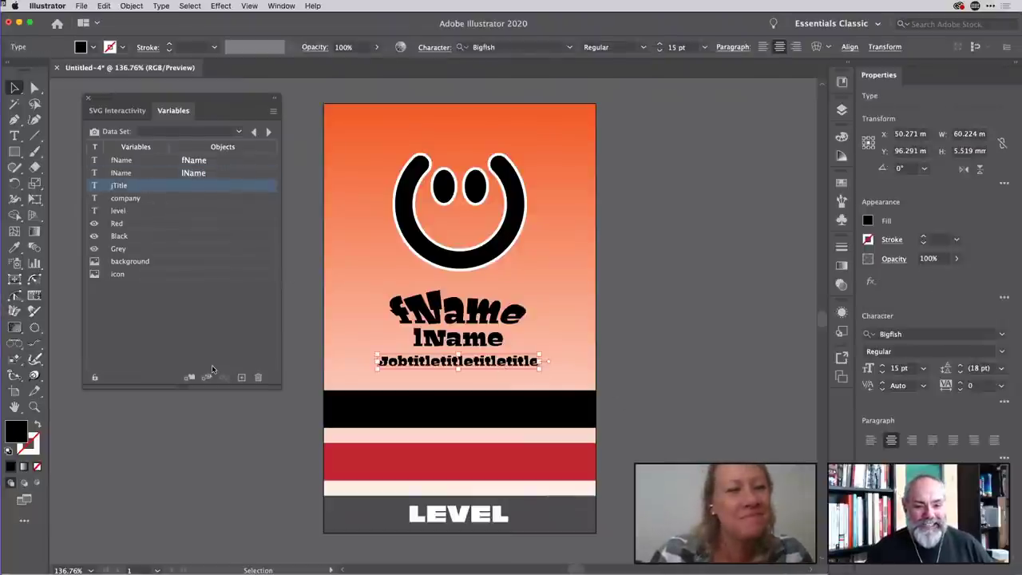
pyautogui.click(190, 377)
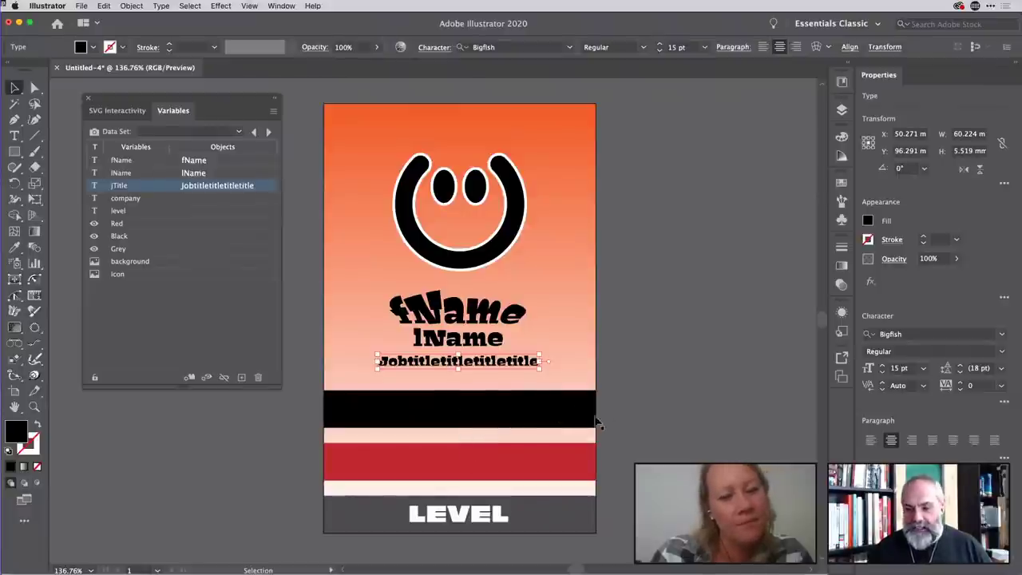
# Move the black bar up about 11 mm to uncover the company text beneath it.
pyautogui.moveTo(488, 418); pyautogui.dragTo(491, 363)
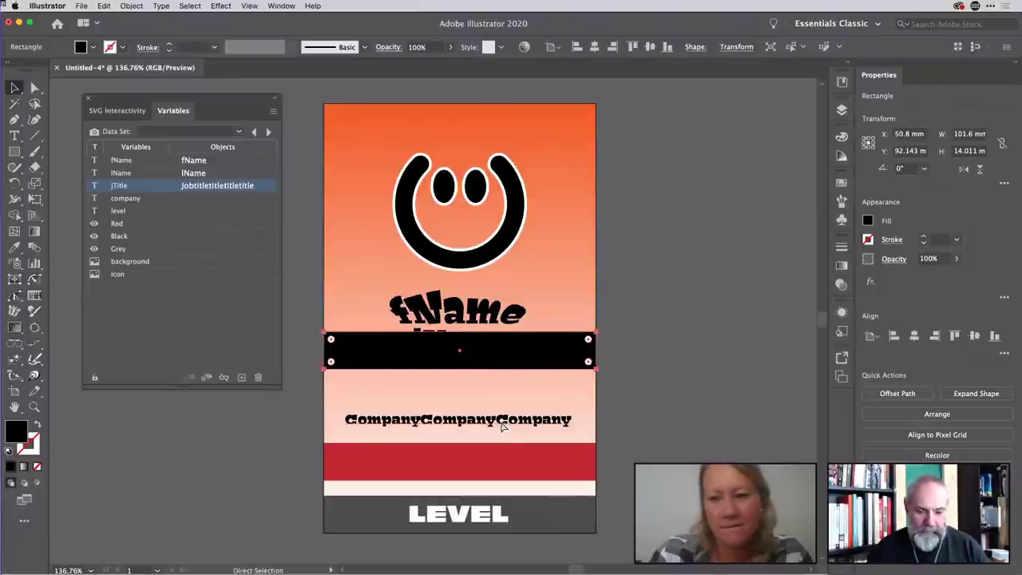
pyautogui.press('super+z')
pyautogui.hotkey('shift', 'Up')
pyautogui.hotkey('shift', 'Up')
pyautogui.hotkey('shift', 'Up')
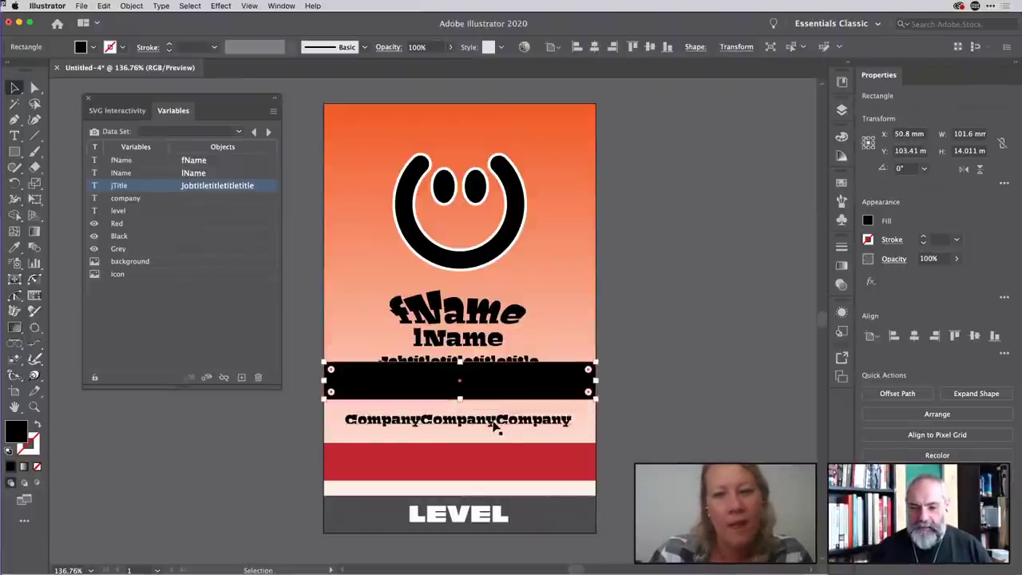
# Move the CompanyCompanyCompany text up about 11 mm, closer to the job title.
pyautogui.click(494, 428)
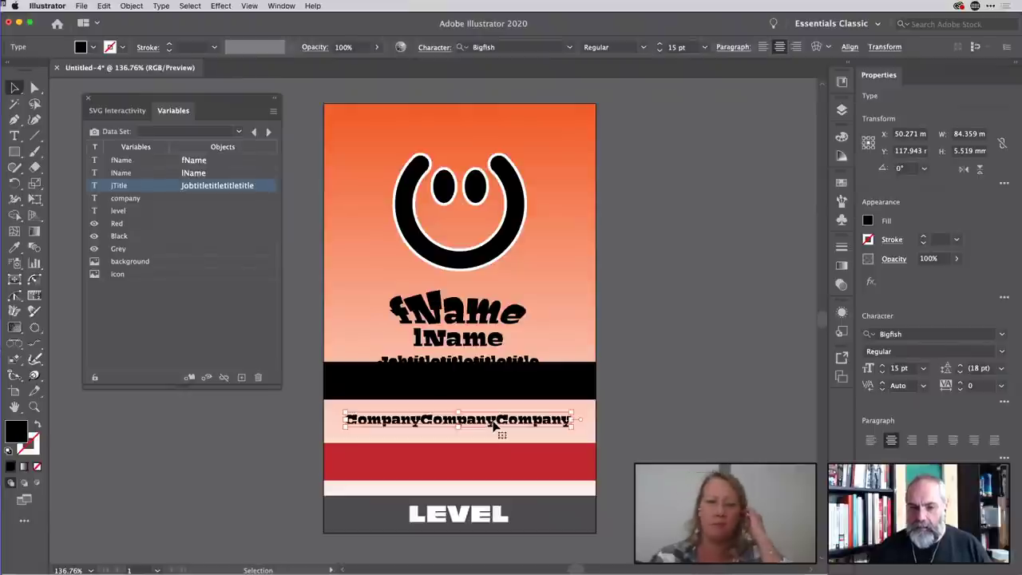
pyautogui.hotkey('shift', 'Up')
pyautogui.hotkey('shift', 'Up')
pyautogui.hotkey('shift', 'Up')
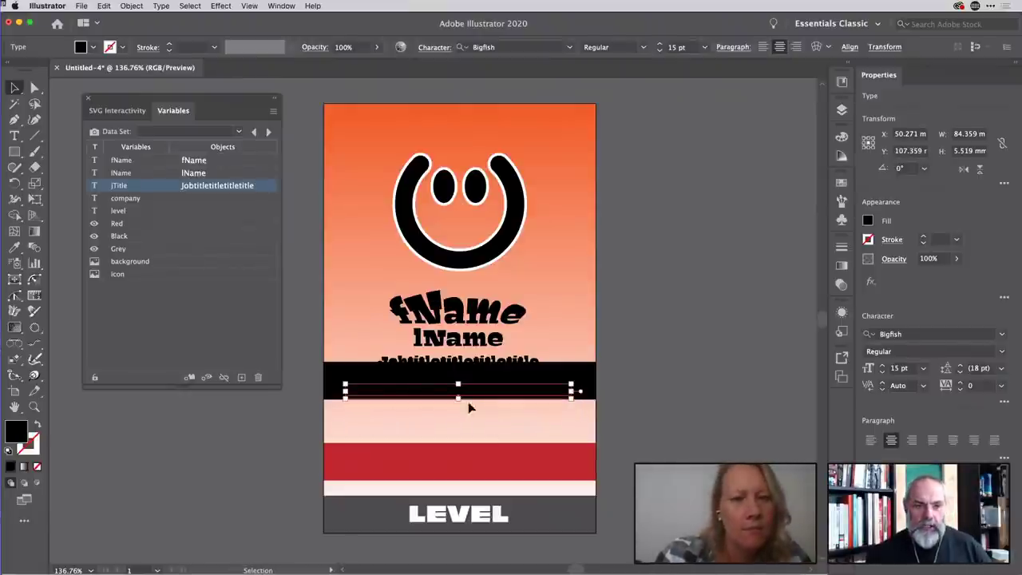
# Bind the company placeholder text to the company variable.
pyautogui.click(147, 201)
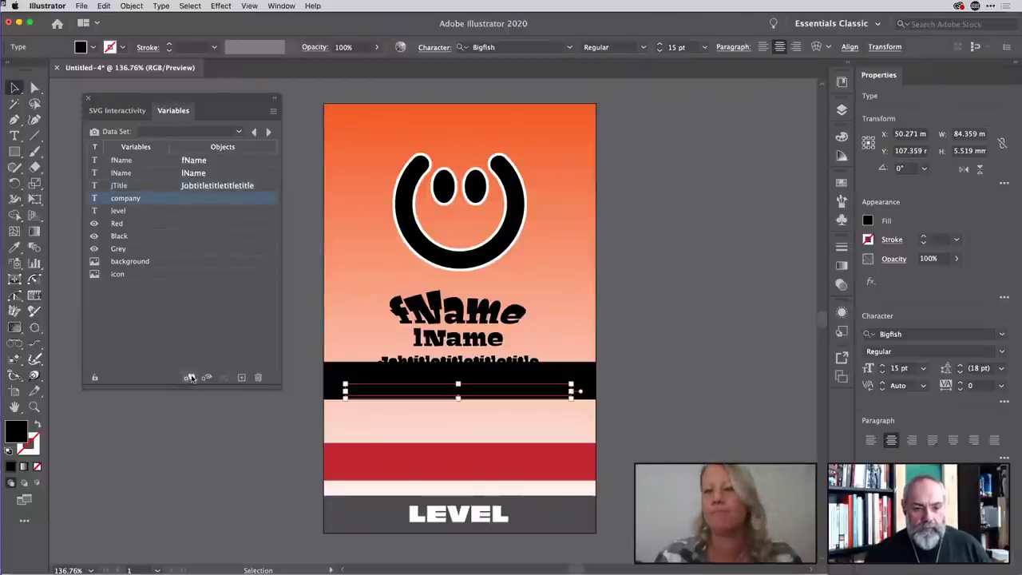
pyautogui.click(190, 376)
pyautogui.click(599, 369)
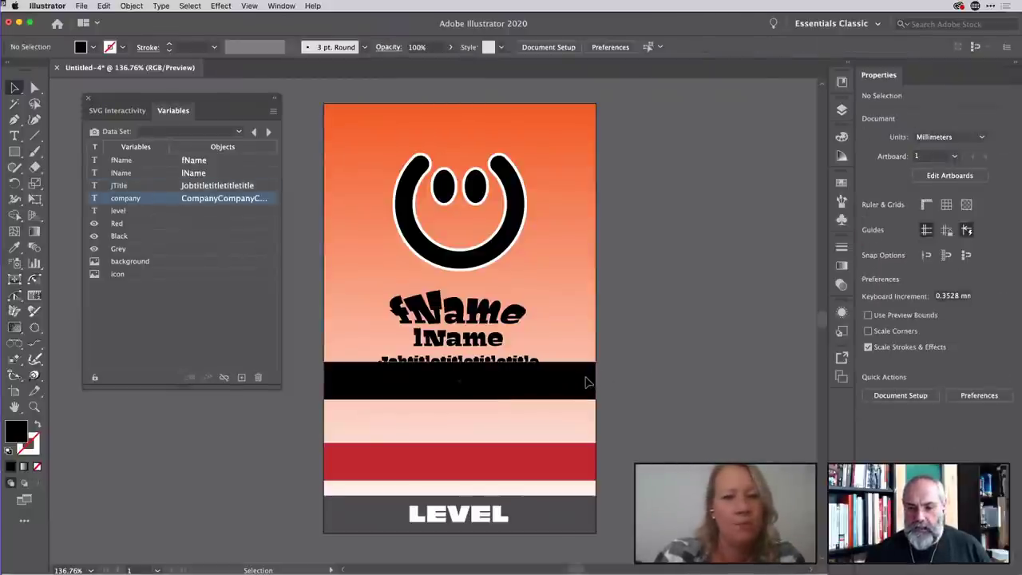
# Move the black bar down about 14 mm so it sits just below the company text.
pyautogui.click(588, 389)
pyautogui.hotkey('shift', 'Down')
pyautogui.hotkey('shift', 'Down')
pyautogui.hotkey('shift', 'Down')
pyautogui.hotkey('shift', 'Down')
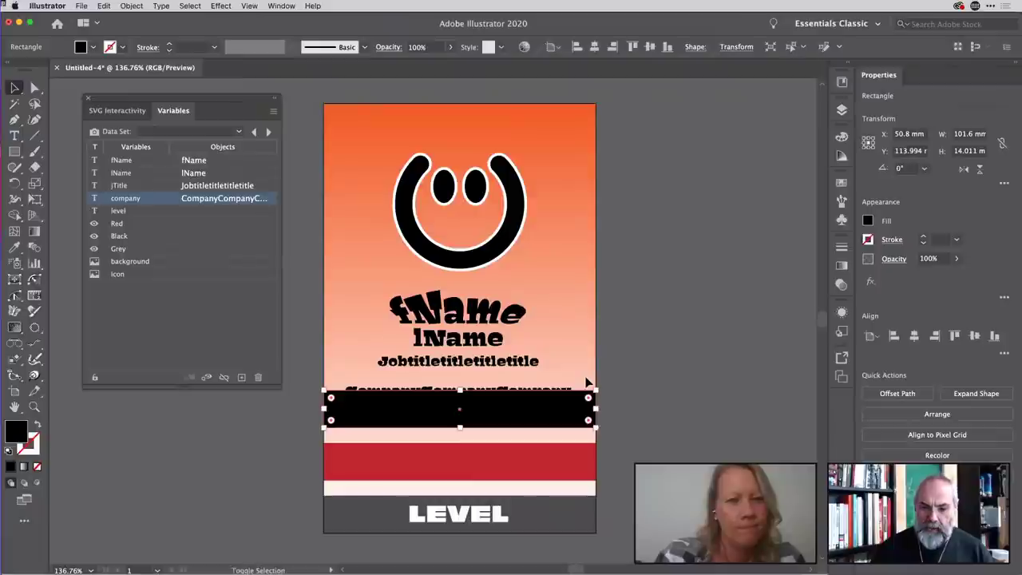
pyautogui.click(716, 349)
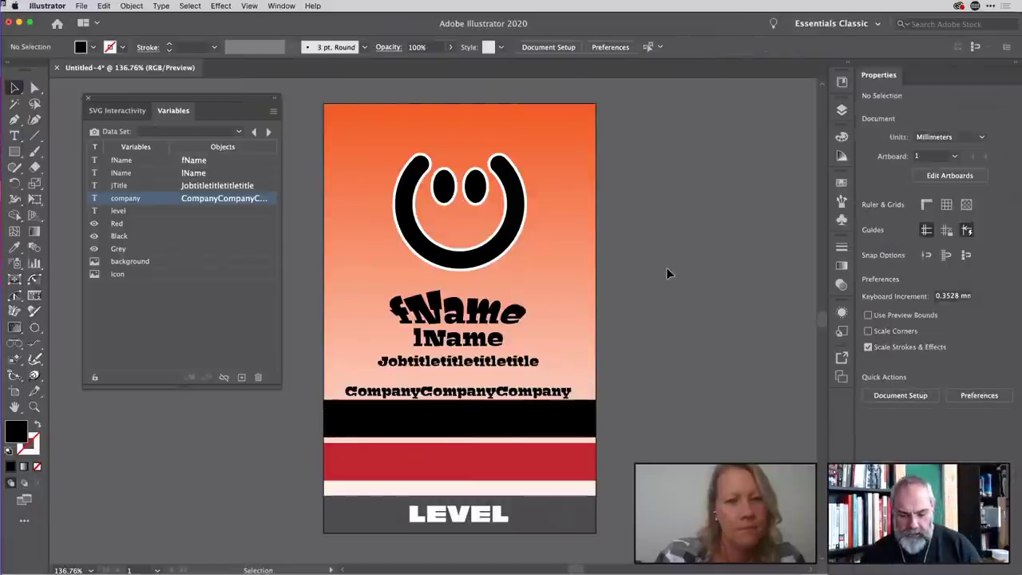
# Draw a rectangle about 21 by 26 mm beside the badge and duplicate it about 33 mm straight down.
pyautogui.press('m')
pyautogui.moveTo(647, 204); pyautogui.dragTo(662, 160)
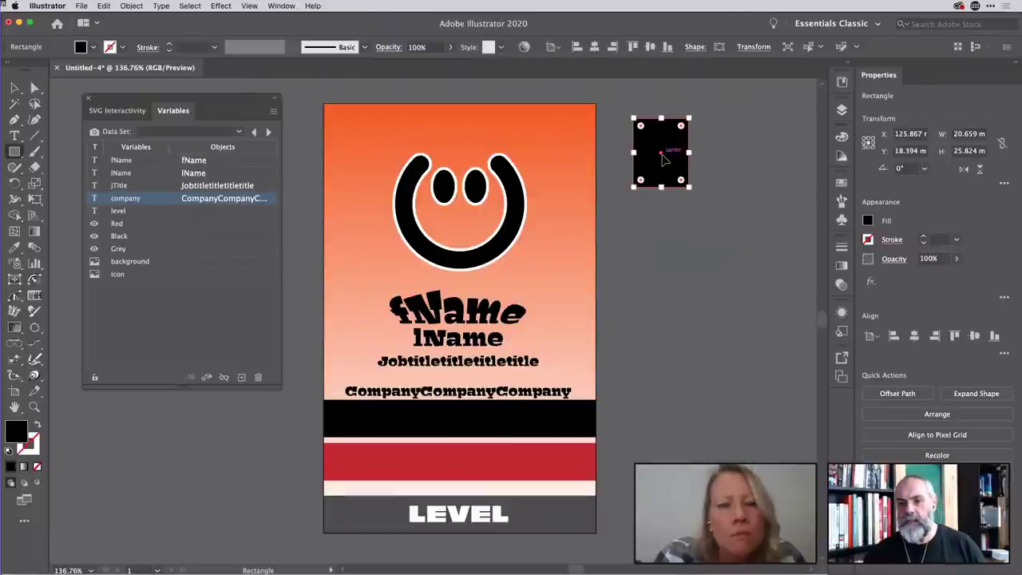
pyautogui.click(14, 87)
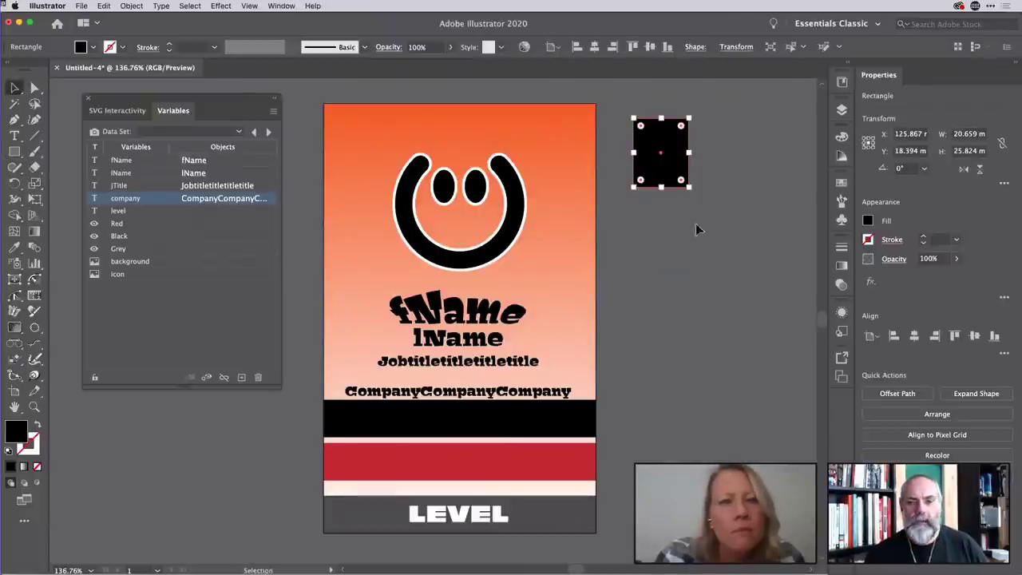
pyautogui.moveTo(660, 157); pyautogui.dragTo(662, 247)
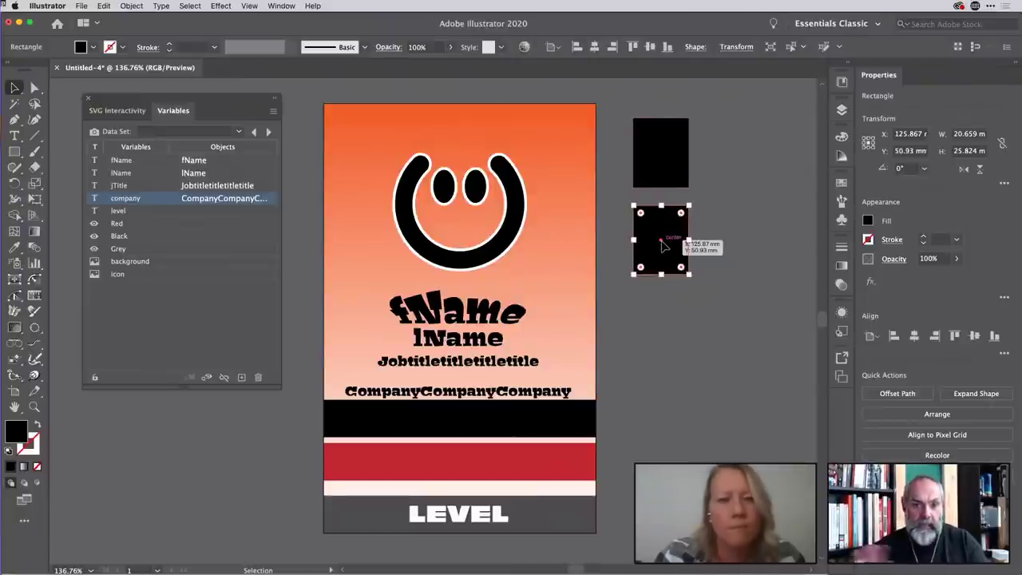
# Repeat the rectangle duplication three more times, and delete all the rectangles beside the badge.
pyautogui.press('a')
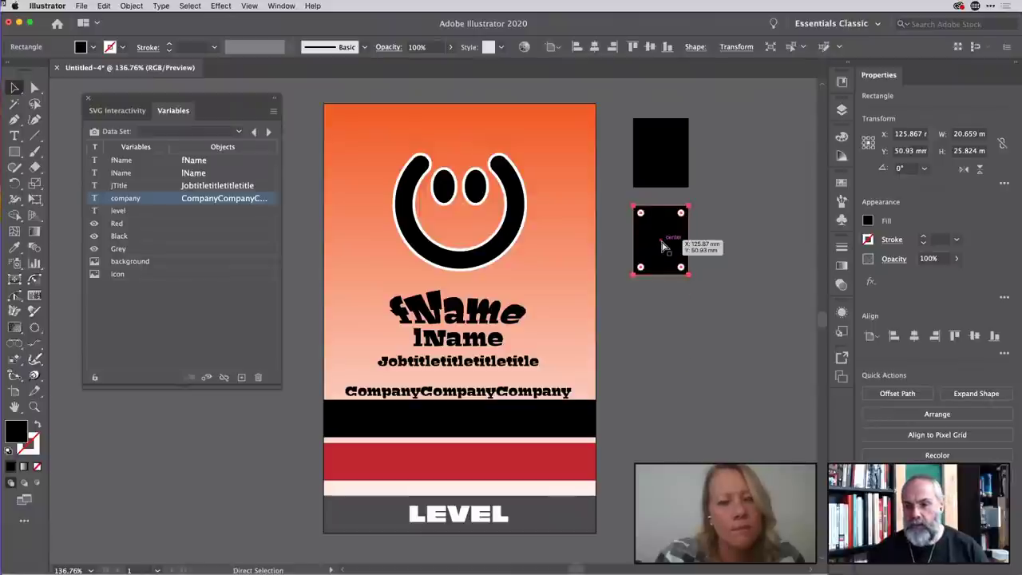
pyautogui.press('super+d')
pyautogui.press('super+d')
pyautogui.press('super+d')
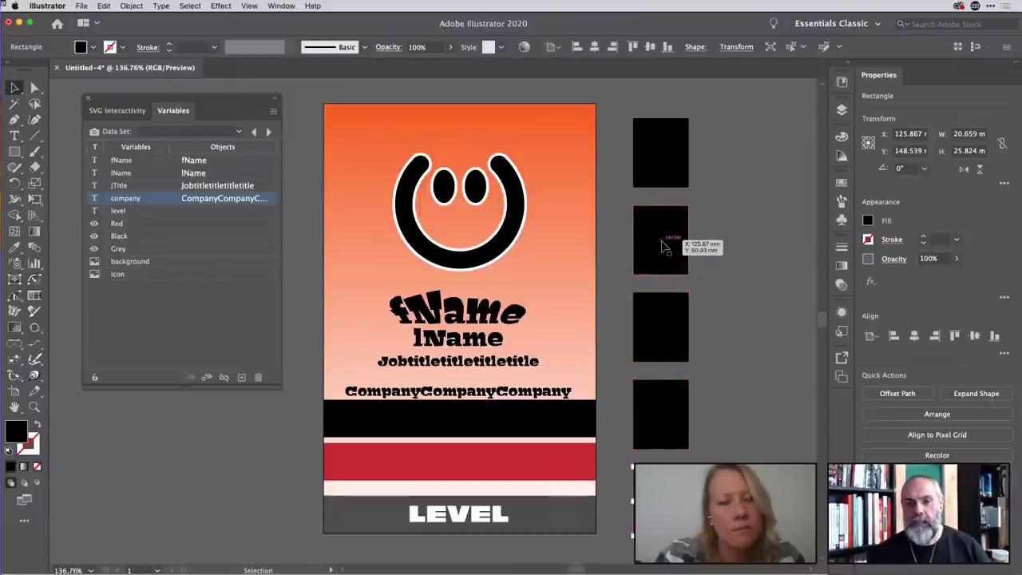
pyautogui.moveTo(733, 140); pyautogui.dragTo(638, 455)
pyautogui.press('Delete')
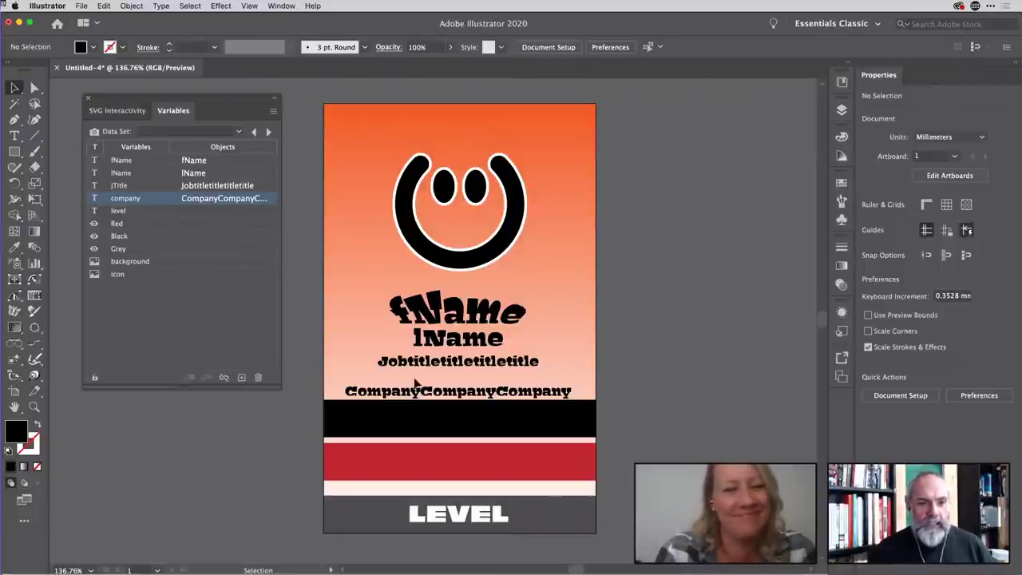
# Bind the LEVEL text on the grey bar to the level variable.
pyautogui.click(471, 516)
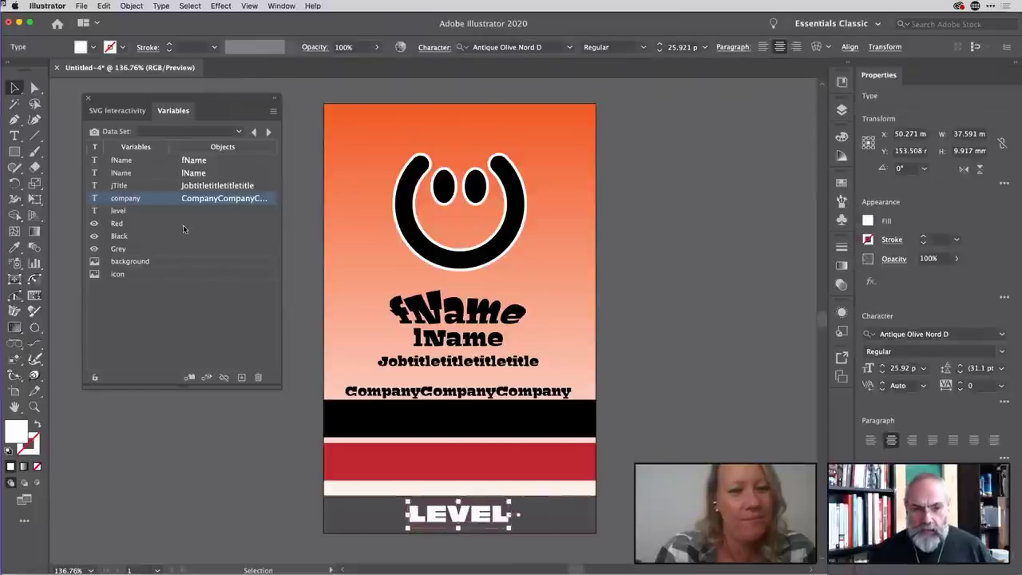
pyautogui.click(143, 210)
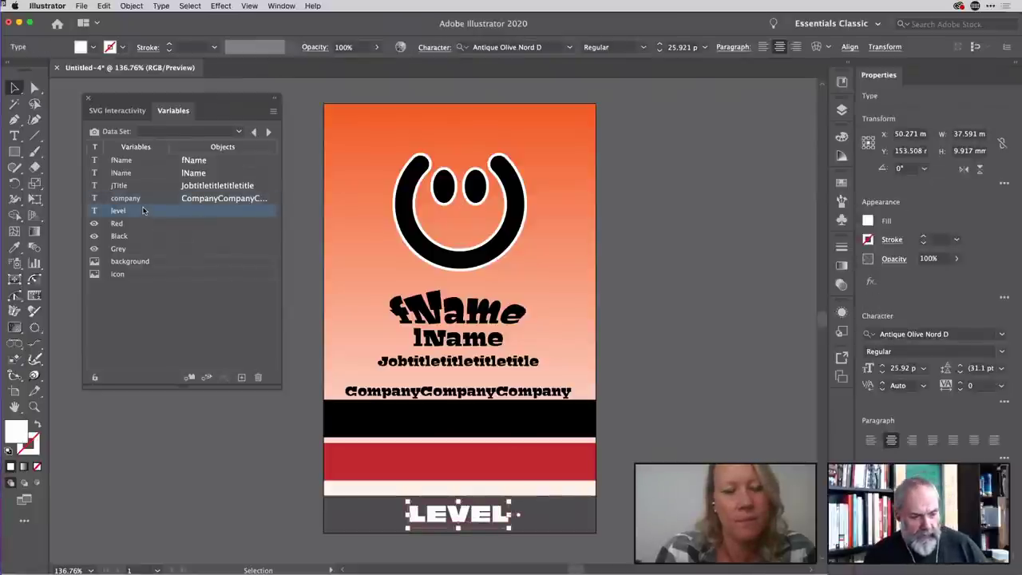
pyautogui.click(190, 378)
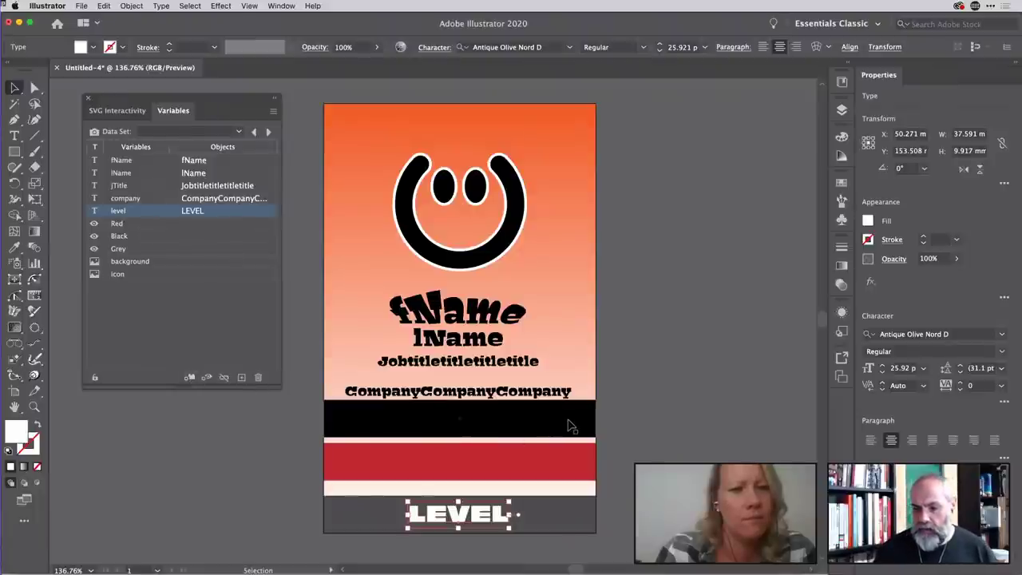
# Bind the red bar's visibility to the Red variable.
pyautogui.click(574, 431)
pyautogui.click(575, 459)
pyautogui.click(583, 510)
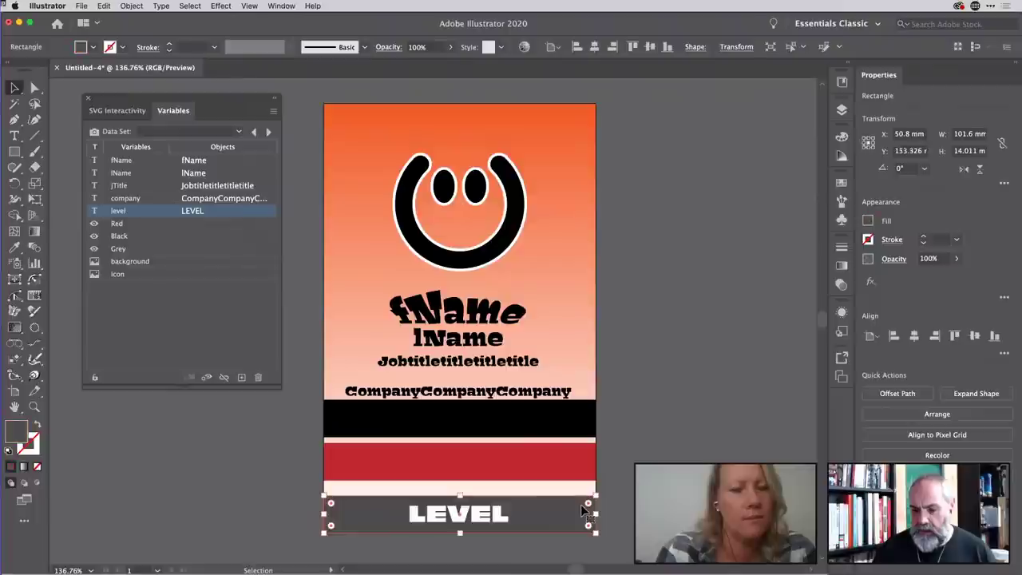
pyautogui.click(578, 470)
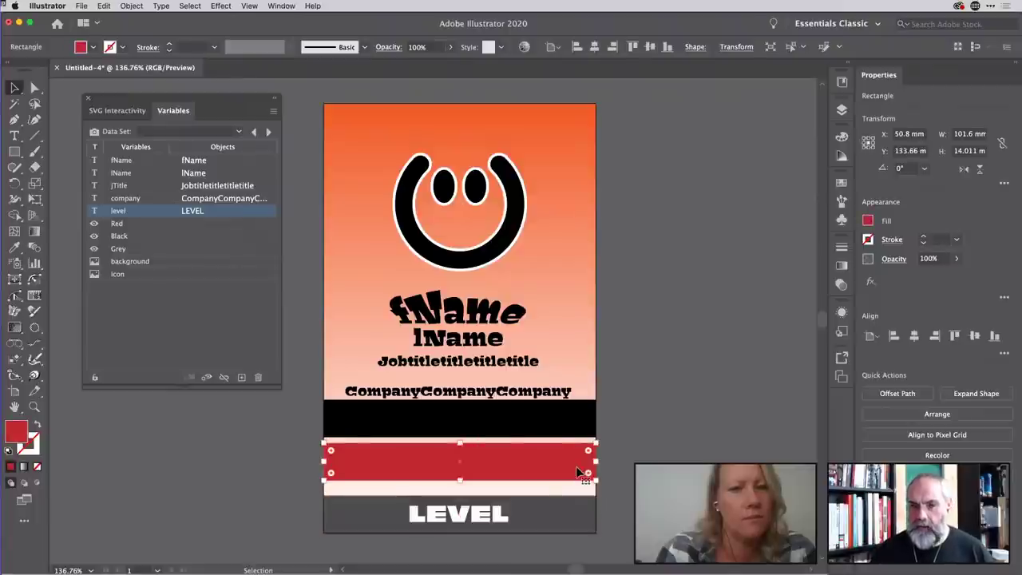
pyautogui.click(126, 225)
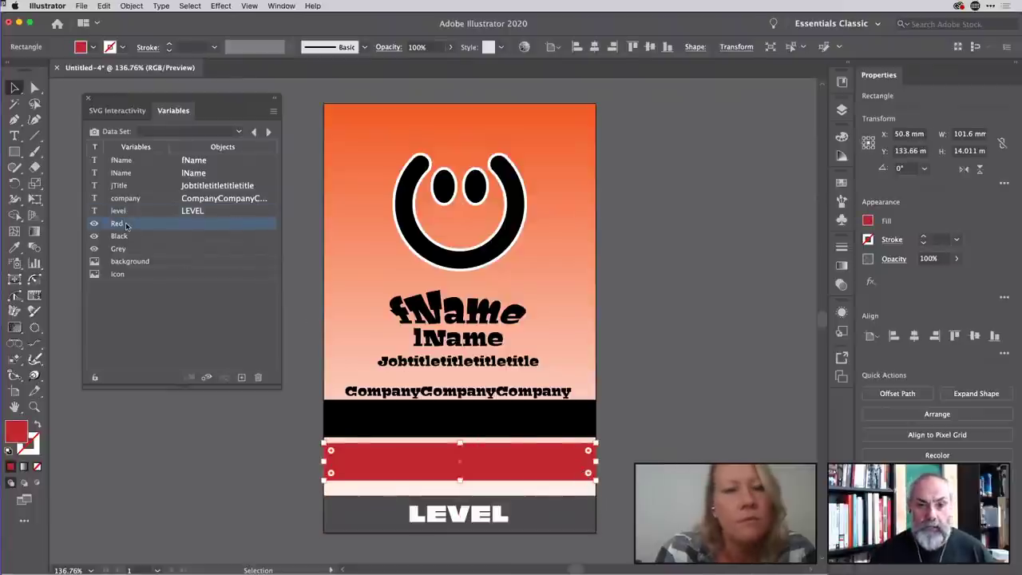
pyautogui.click(206, 379)
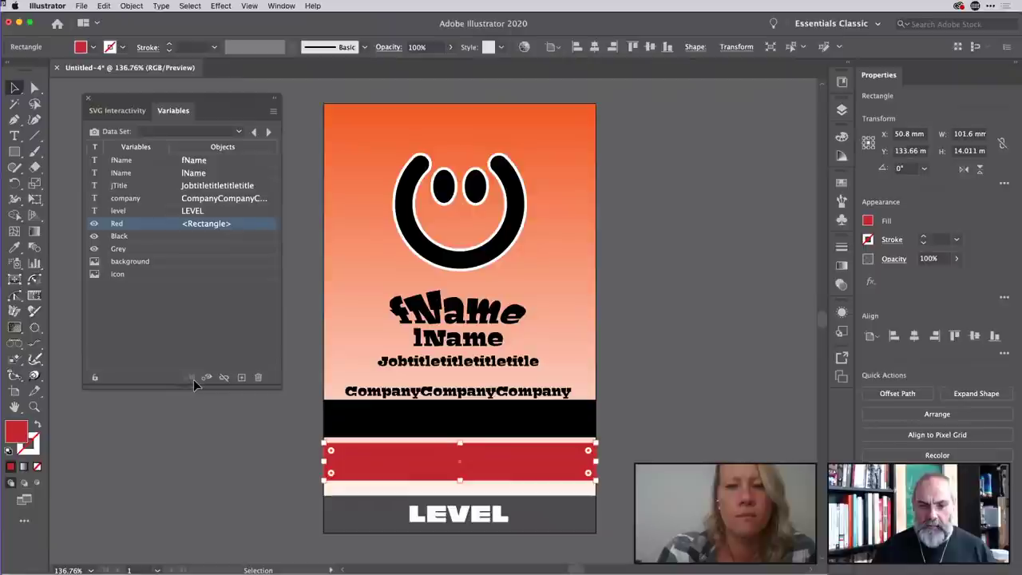
# Bind the black bar's visibility to the Black variable.
pyautogui.click(509, 431)
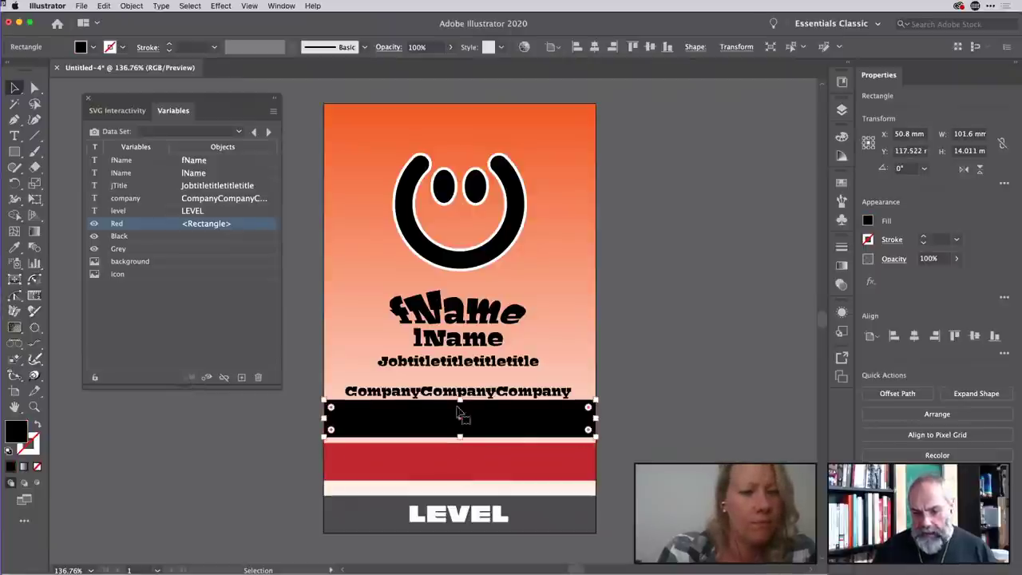
pyautogui.click(135, 239)
pyautogui.click(206, 377)
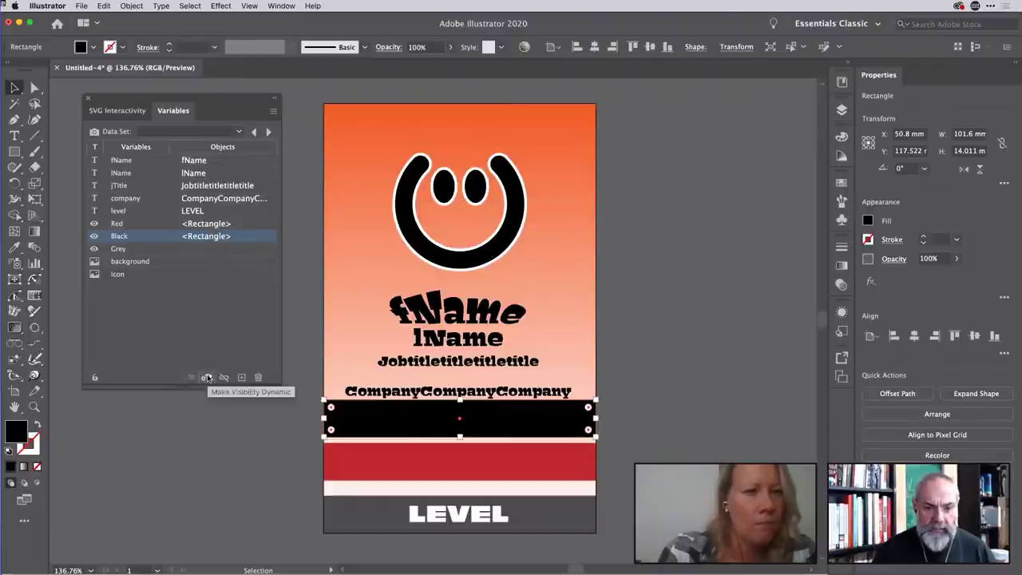
# Bind the grey bar's visibility to the Grey variable and clear the selection.
pyautogui.click(548, 511)
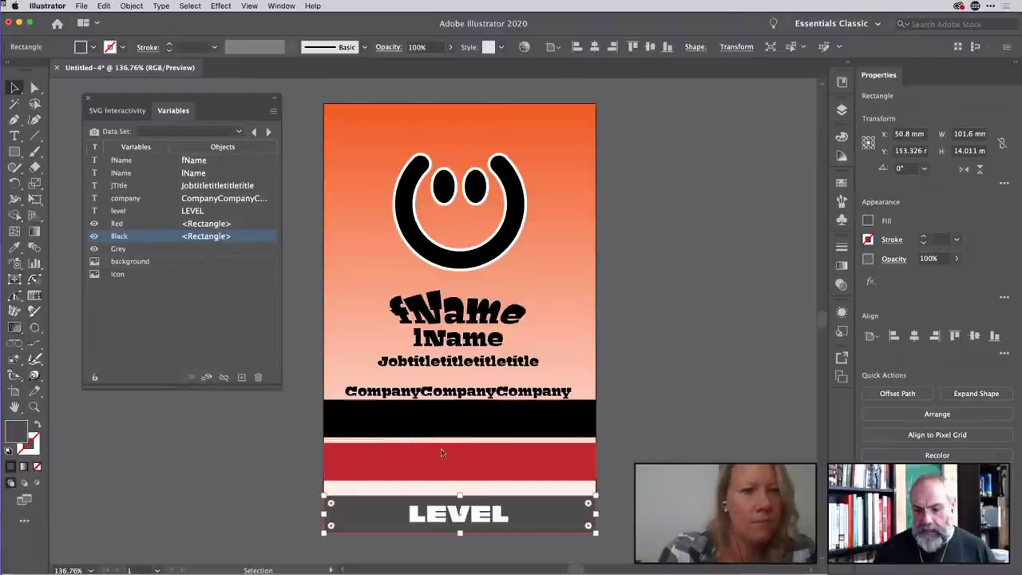
pyautogui.click(131, 250)
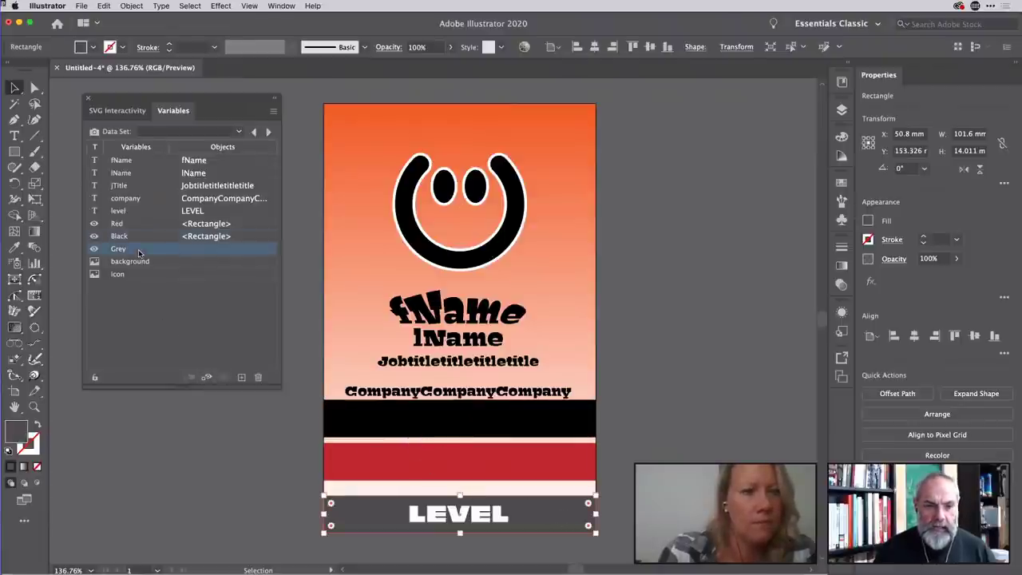
pyautogui.click(207, 377)
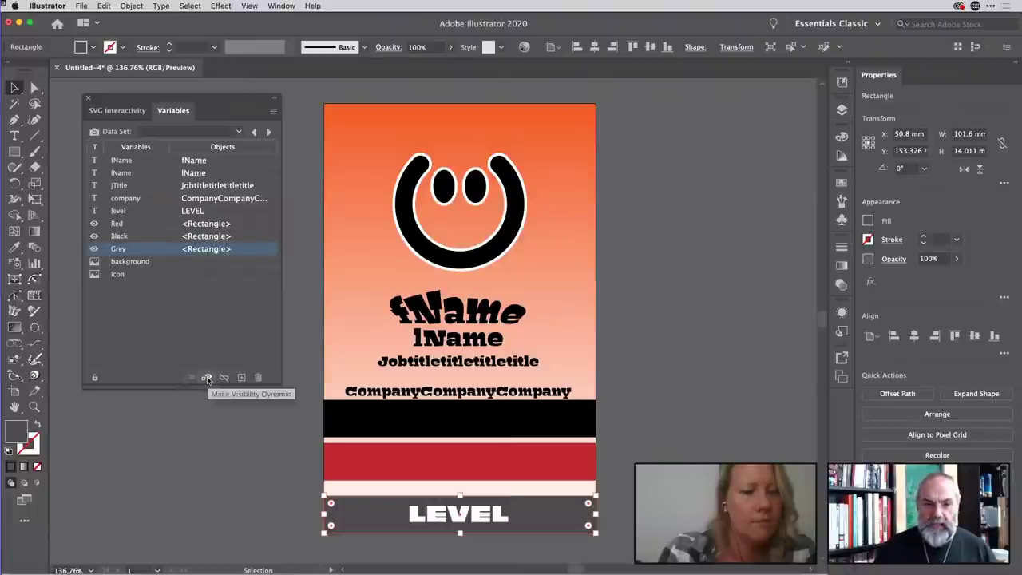
pyautogui.press('super+shift+a')
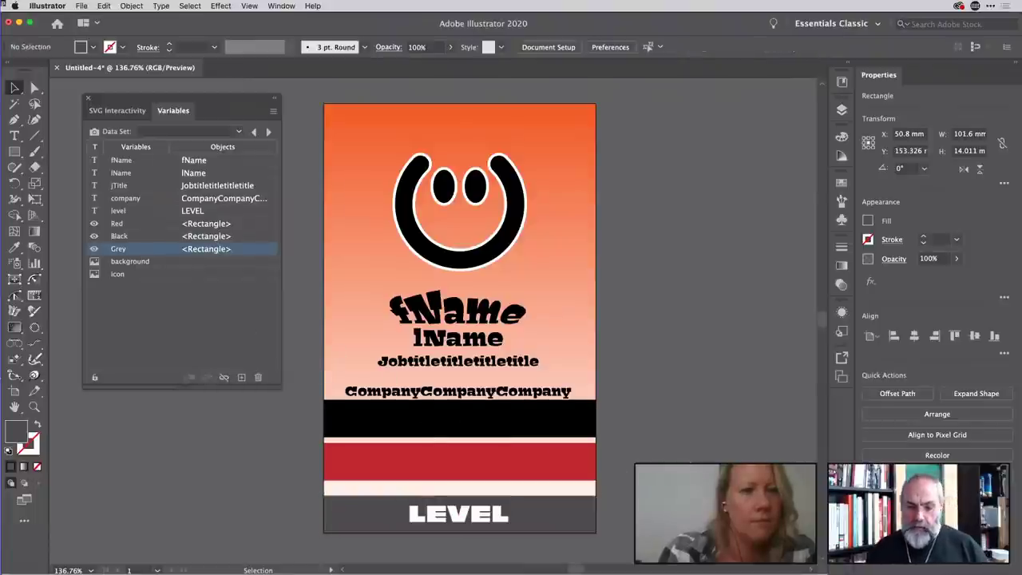
# Align the bottom edges of the grey, red and black bars so they stack behind the LEVEL text.
pyautogui.click(588, 511)
pyautogui.keyDown('shift'); pyautogui.click(588, 460); pyautogui.keyUp('shift')
pyautogui.keyDown('shift'); pyautogui.click(585, 427); pyautogui.keyUp('shift')
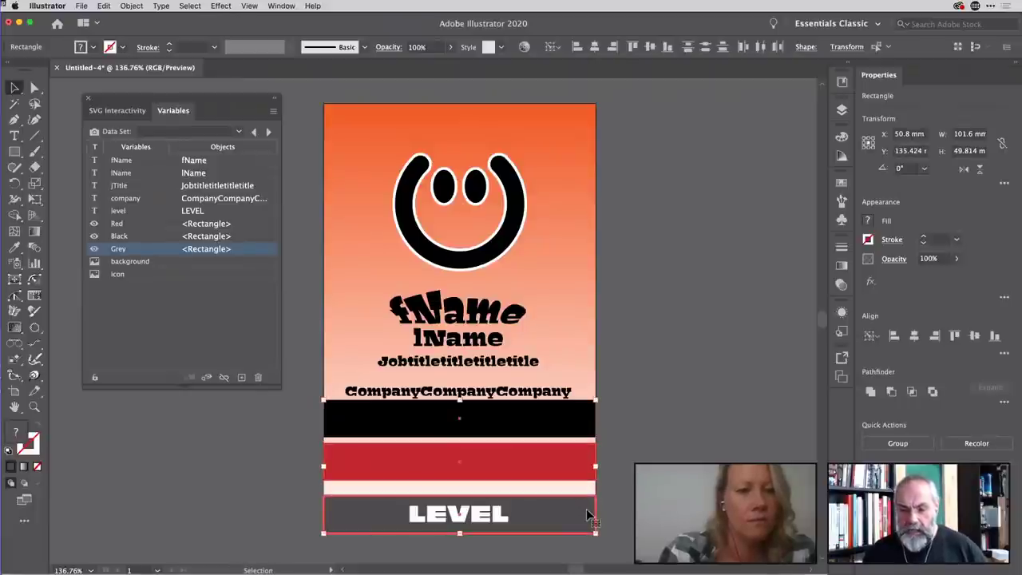
pyautogui.click(995, 335)
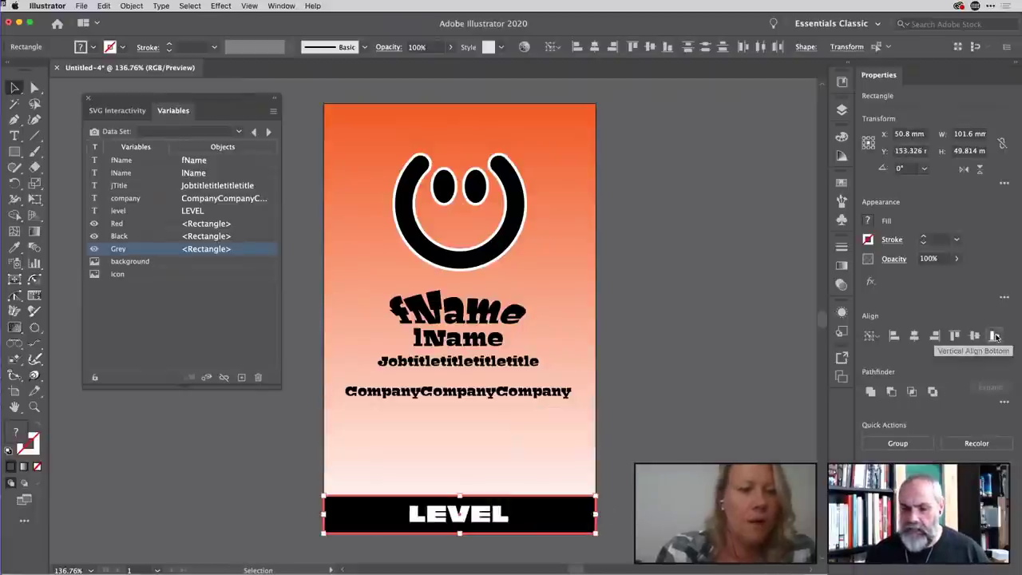
# Unlock the bg layer and bind its linked gradient image to the background variable.
pyautogui.click(687, 450)
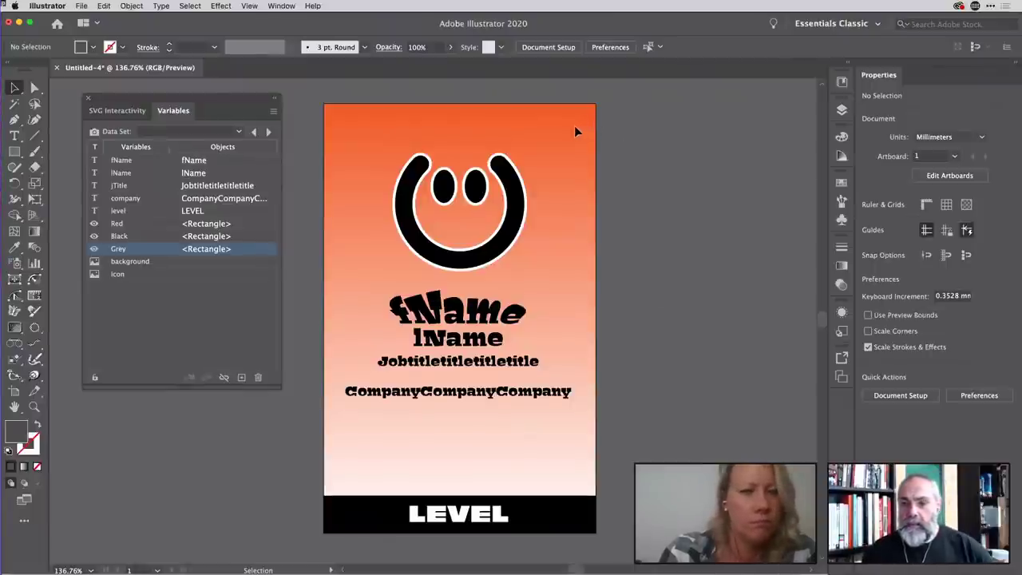
pyautogui.click(841, 110)
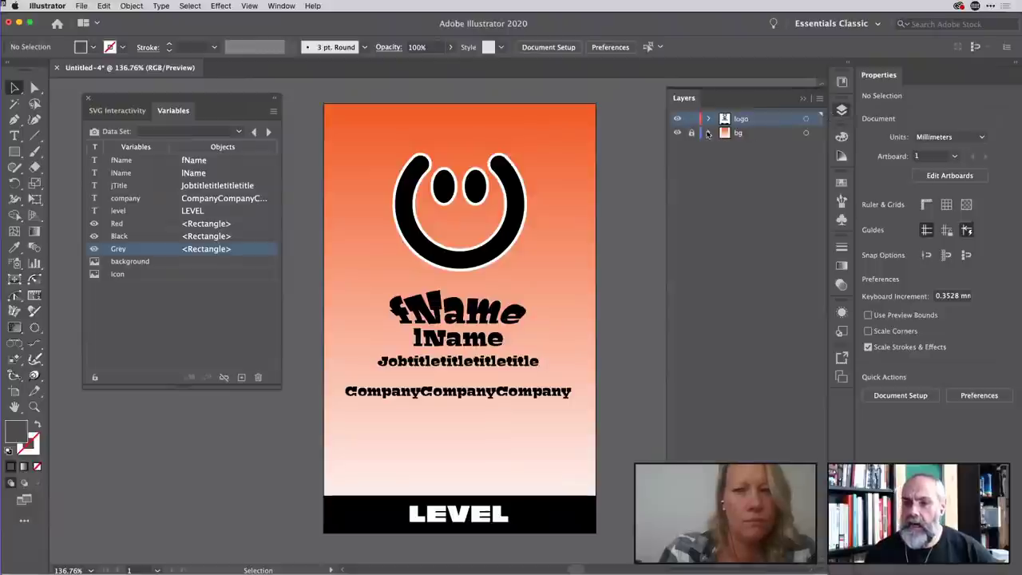
pyautogui.click(585, 144)
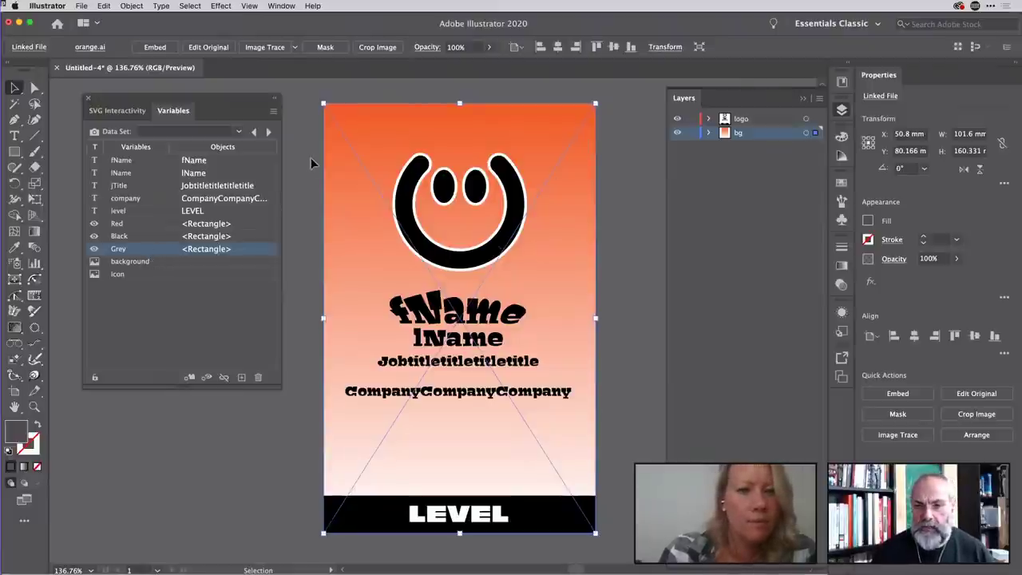
pyautogui.click(154, 262)
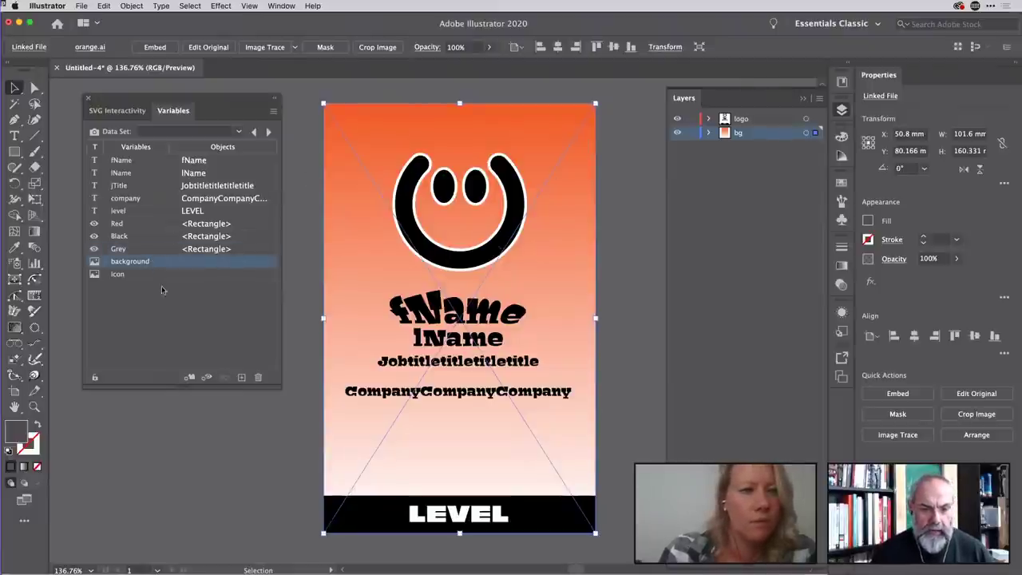
pyautogui.click(190, 379)
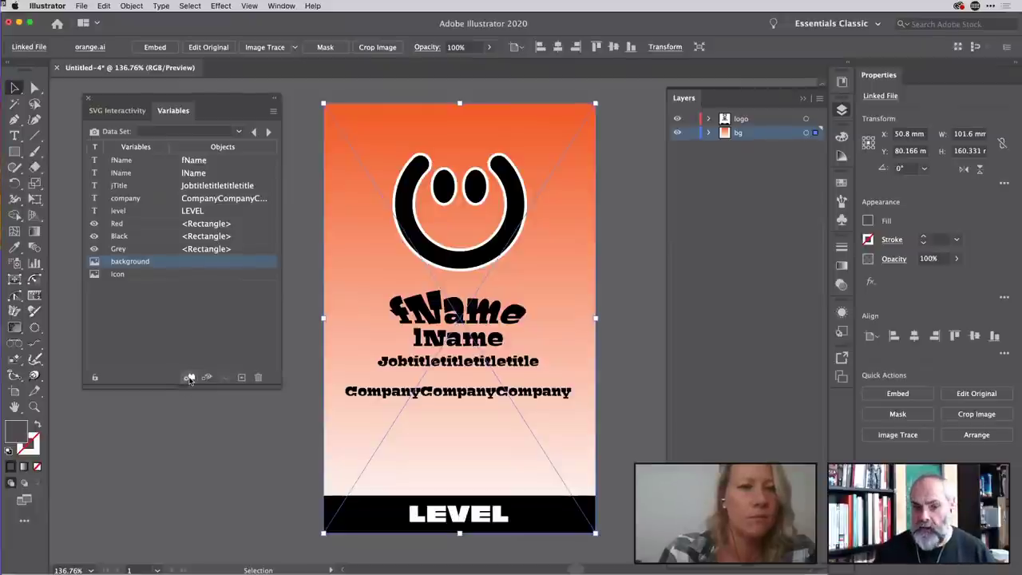
pyautogui.click(190, 379)
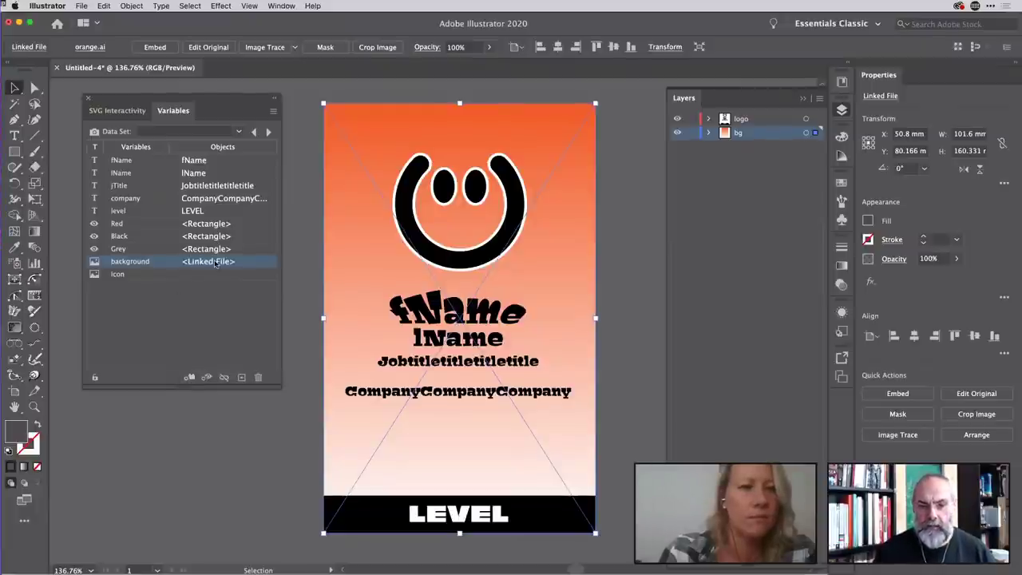
# Bind the linked smiley image to the icon variable.
pyautogui.click(459, 262)
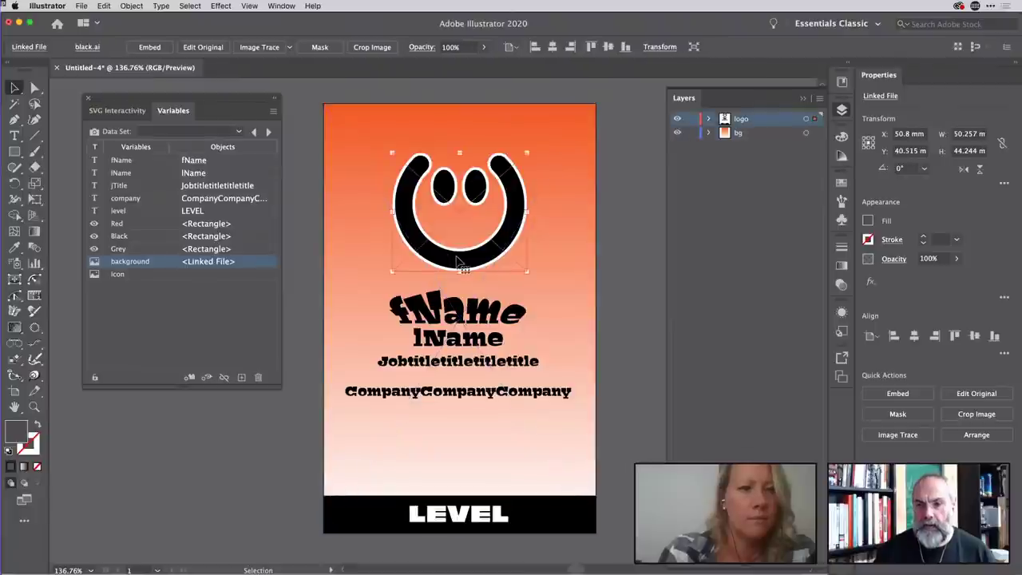
pyautogui.click(150, 276)
pyautogui.click(190, 376)
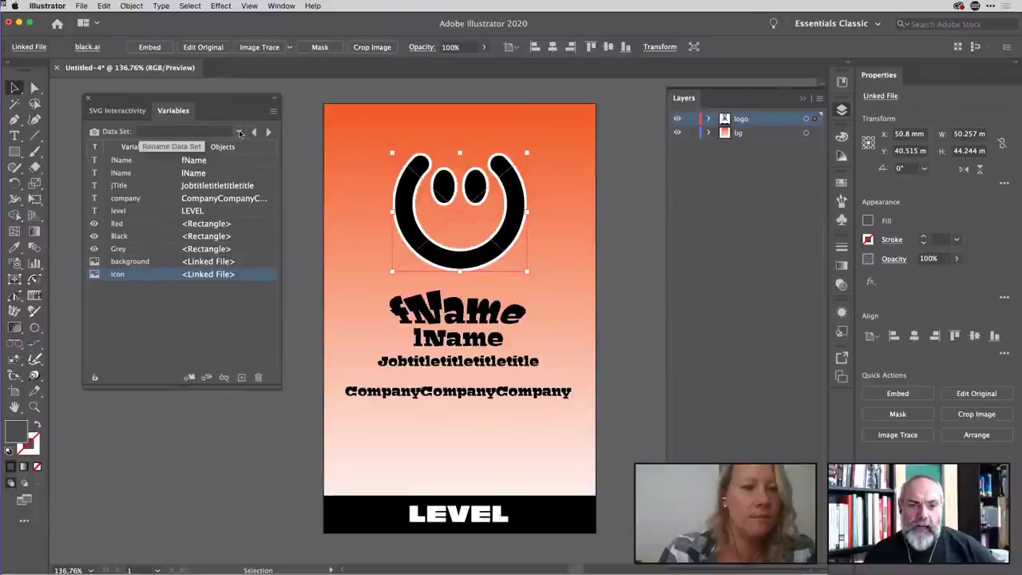
# Load Data Set 1 into the badge template and select the background variable.
pyautogui.click(238, 132)
pyautogui.scroll(-3, 242, 171)
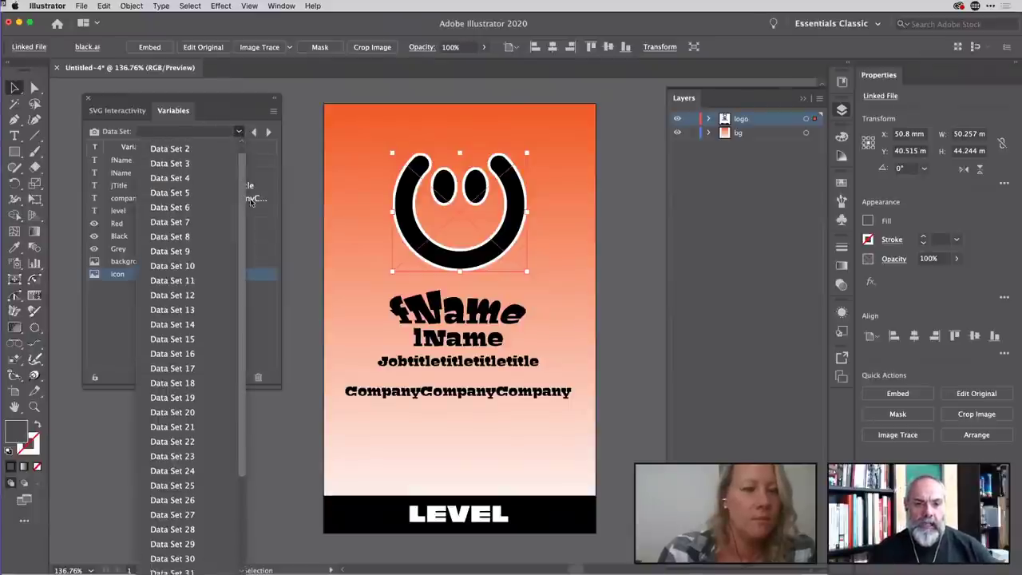
pyautogui.scroll(3, 246, 173)
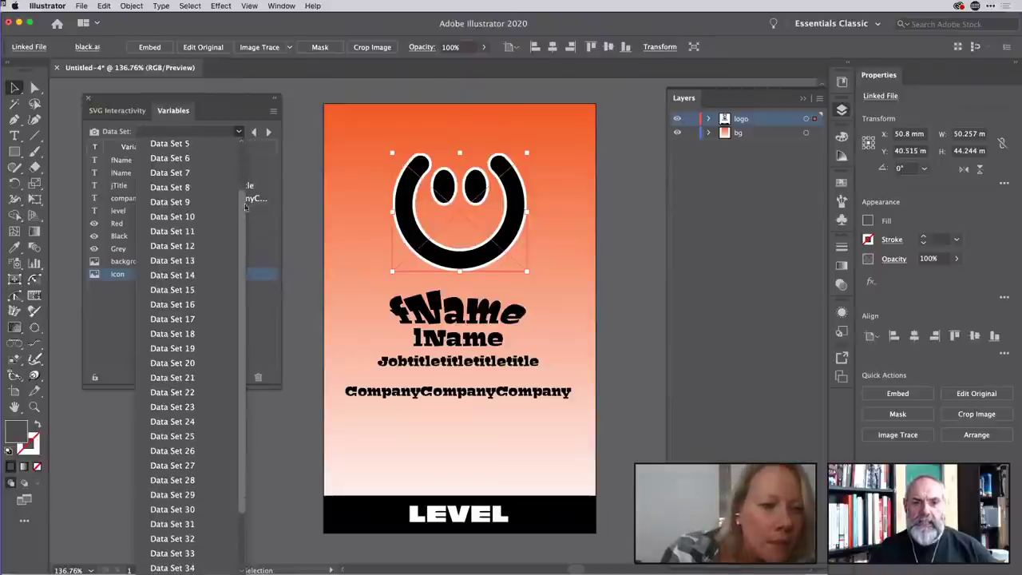
pyautogui.scroll(-3, 242, 239)
pyautogui.scroll(3, 239, 239)
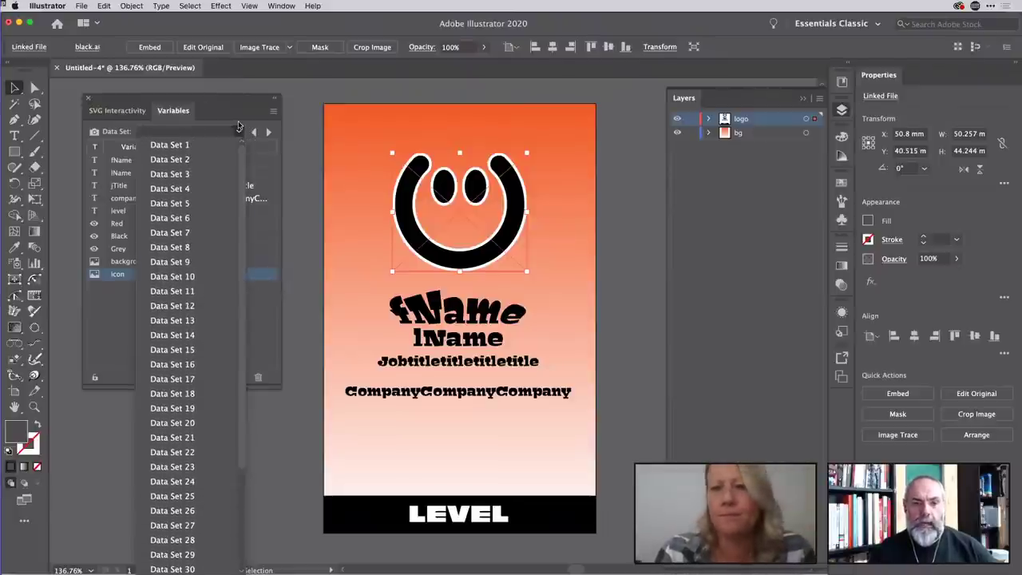
pyautogui.click(198, 147)
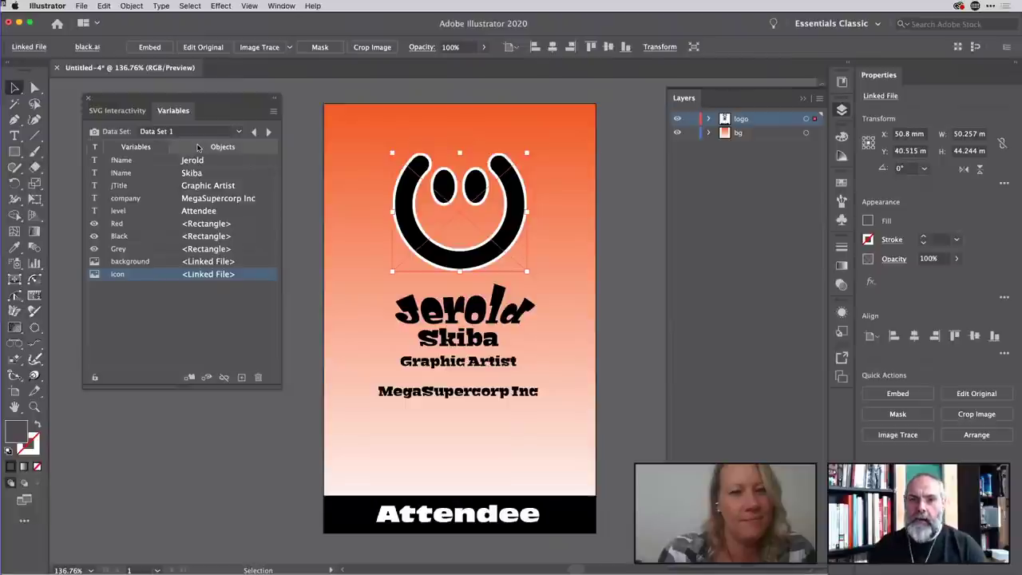
pyautogui.click(148, 262)
pyautogui.click(141, 274)
pyautogui.click(144, 263)
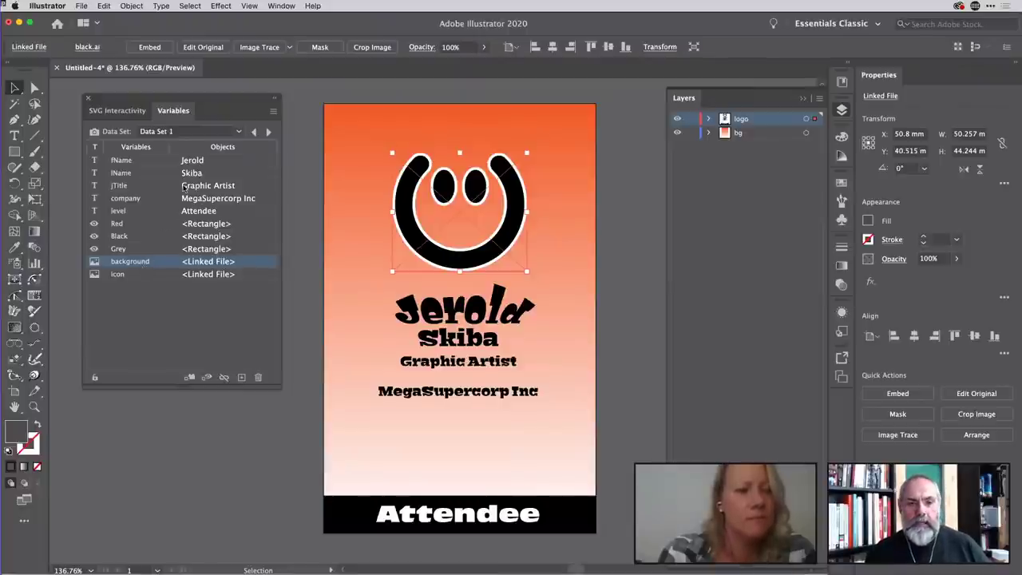
# Preview the badges of Data Set 2 and Data Set 39, returning to Data Set 1.
pyautogui.click(268, 132)
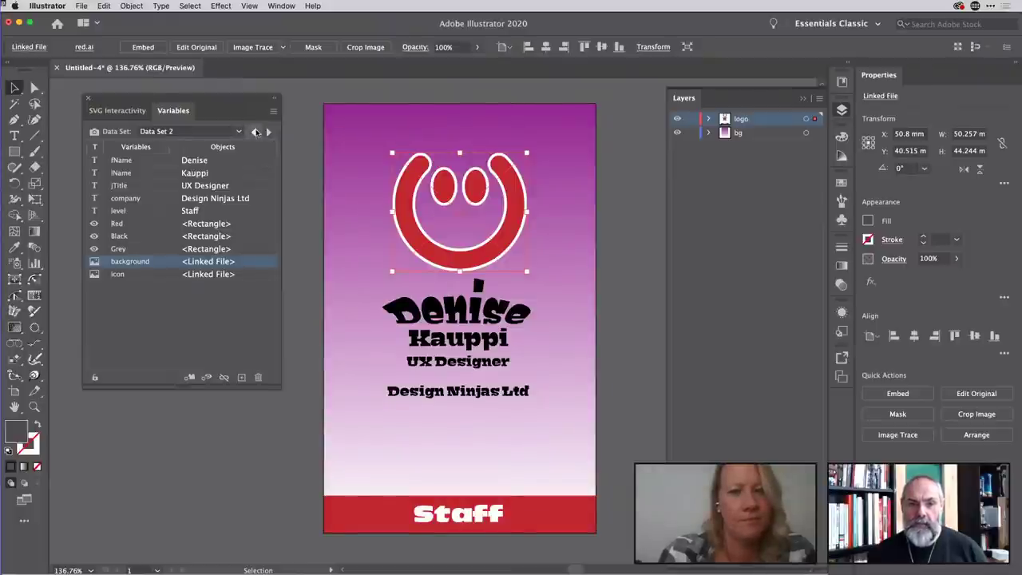
pyautogui.click(255, 133)
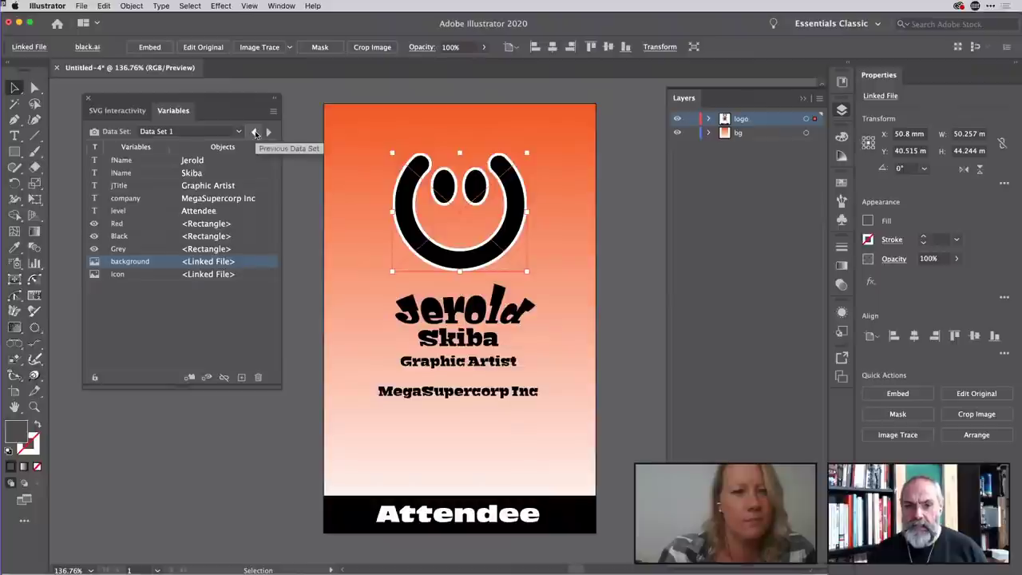
pyautogui.click(255, 132)
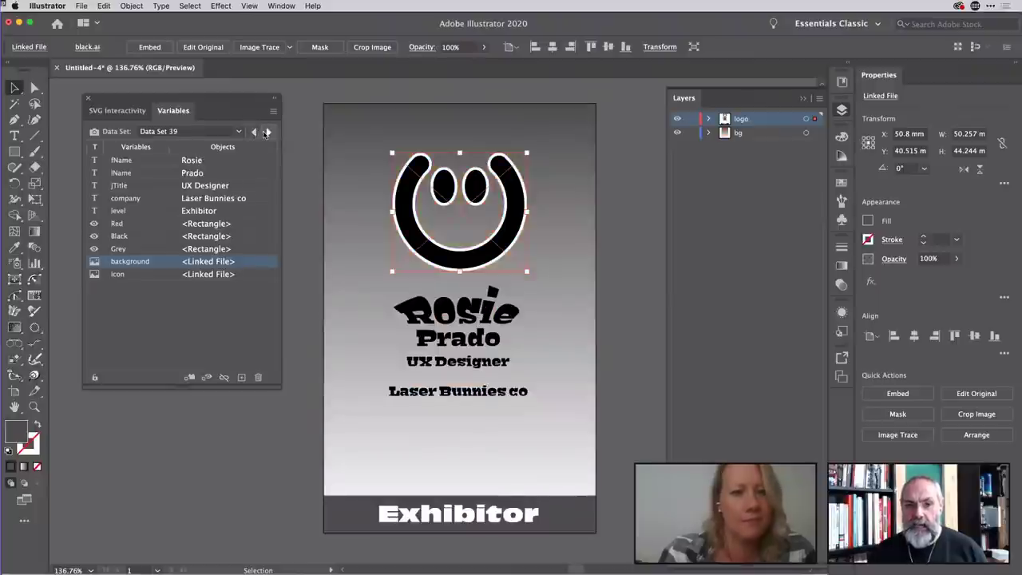
pyautogui.click(268, 132)
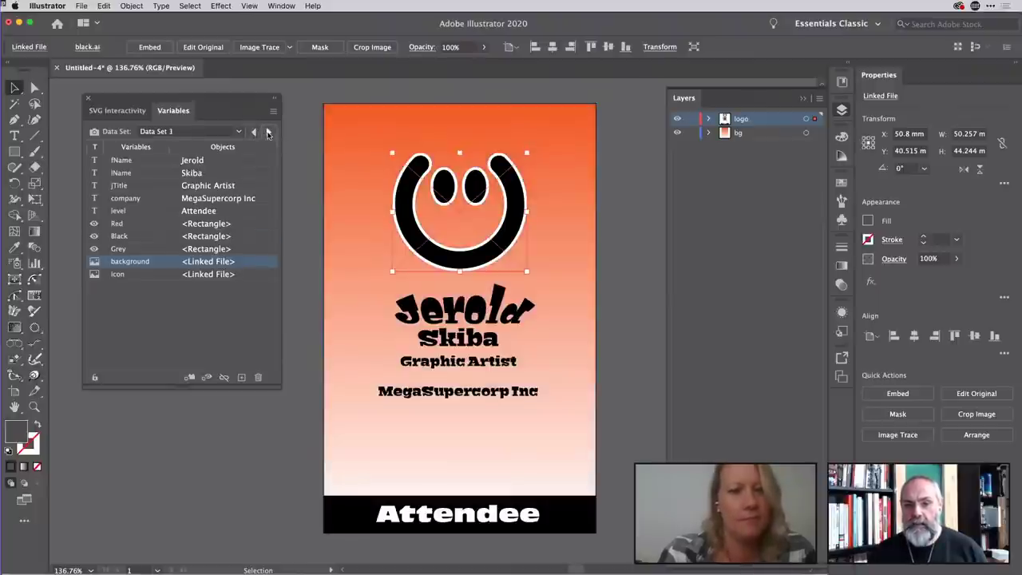
# Step forward through the data sets up to Data Set 12 to preview each badge.
pyautogui.click(267, 132)
pyautogui.click(268, 133)
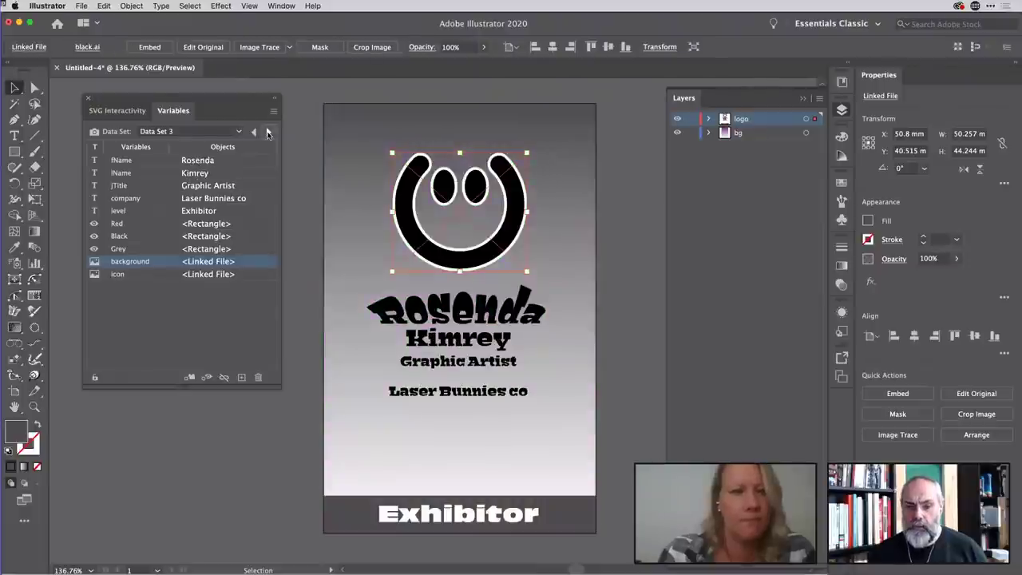
pyautogui.click(268, 133)
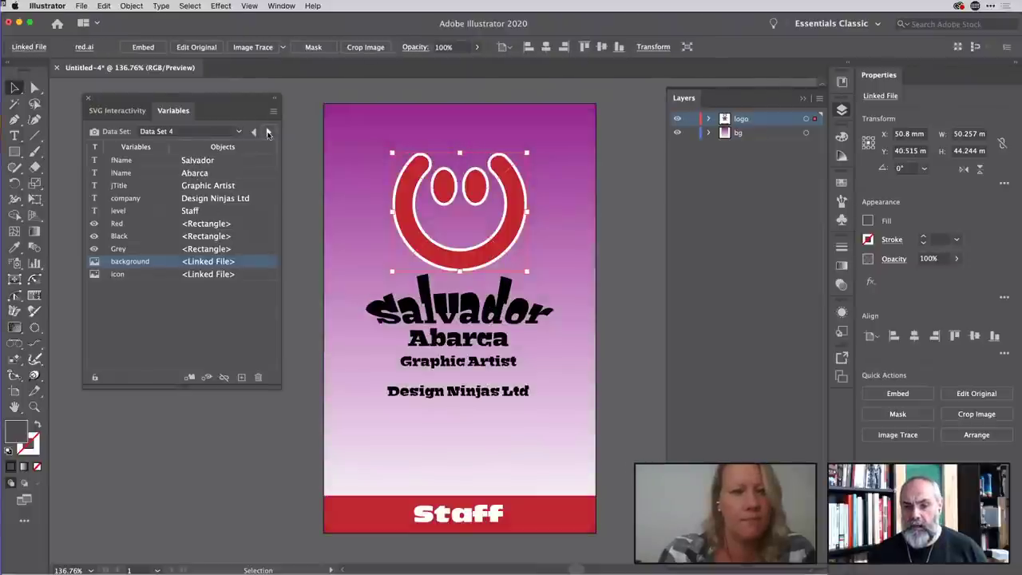
pyautogui.click(268, 133)
pyautogui.click(267, 133)
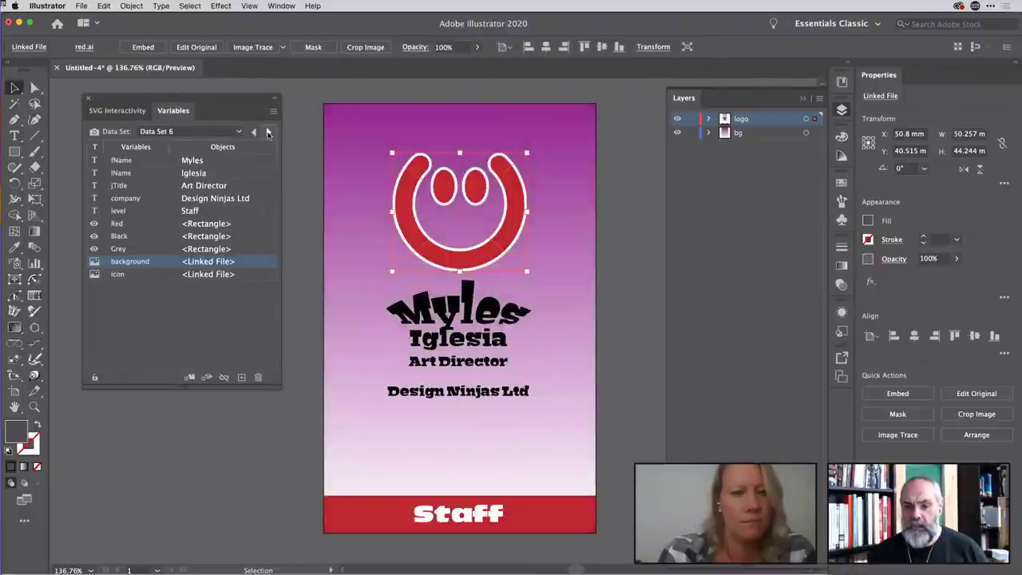
pyautogui.click(269, 133)
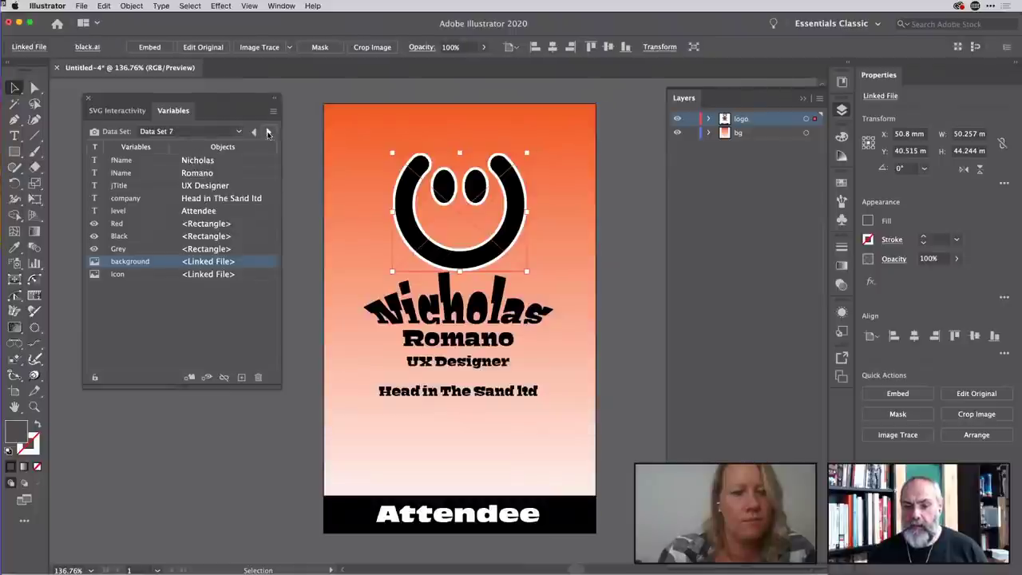
pyautogui.click(269, 133)
pyautogui.click(268, 134)
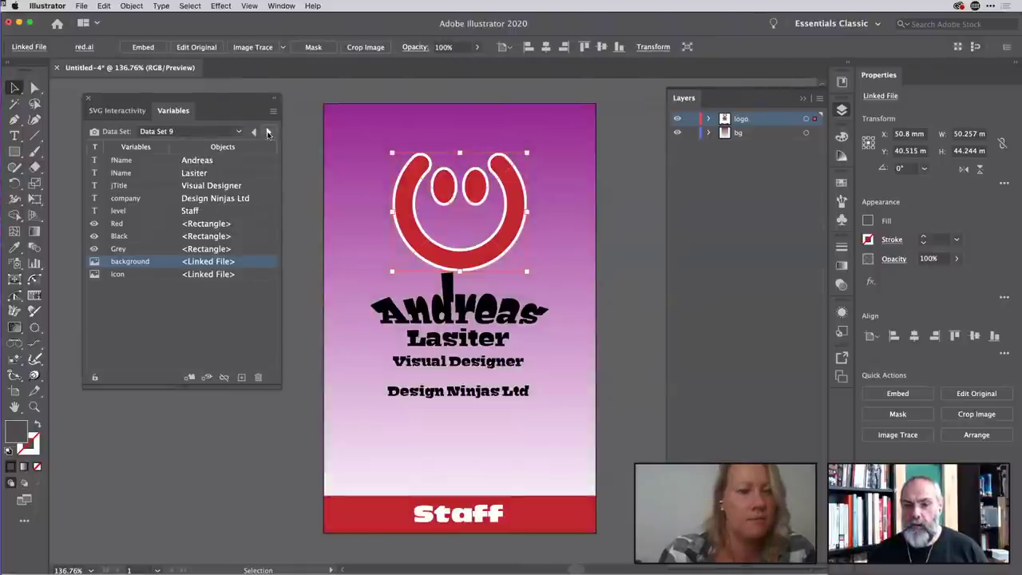
pyautogui.click(269, 133)
pyautogui.click(268, 133)
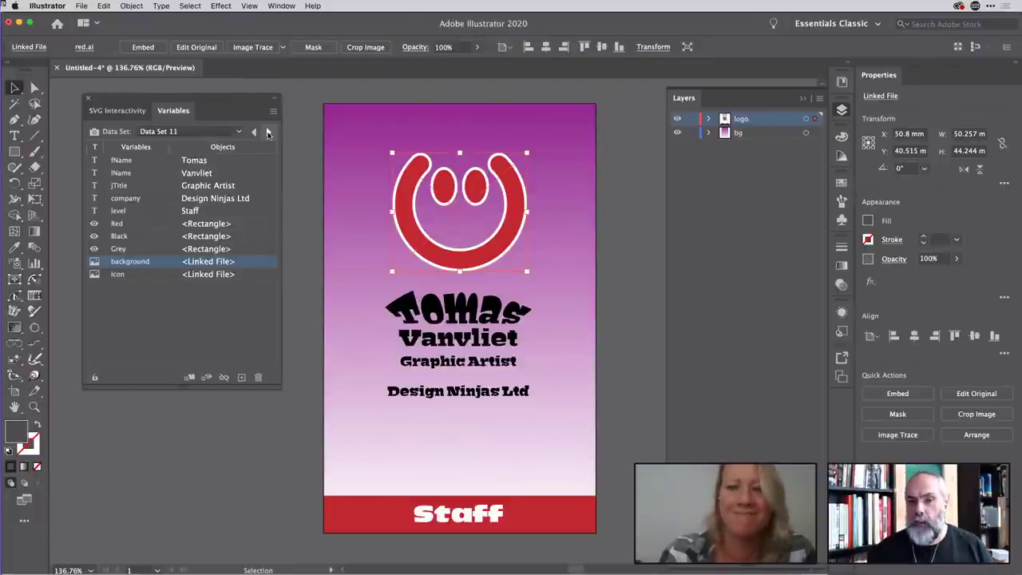
pyautogui.click(273, 111)
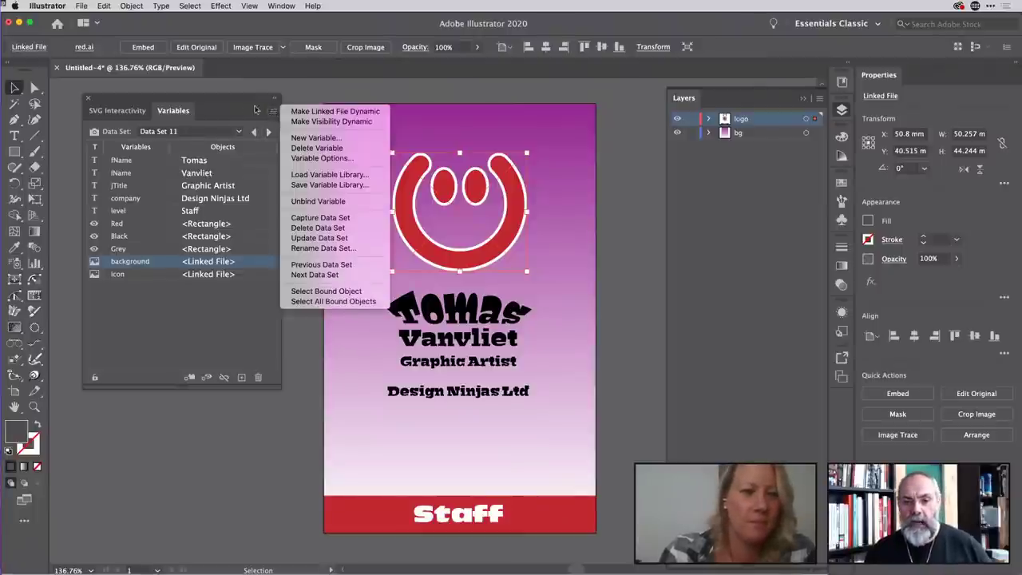
pyautogui.click(248, 111)
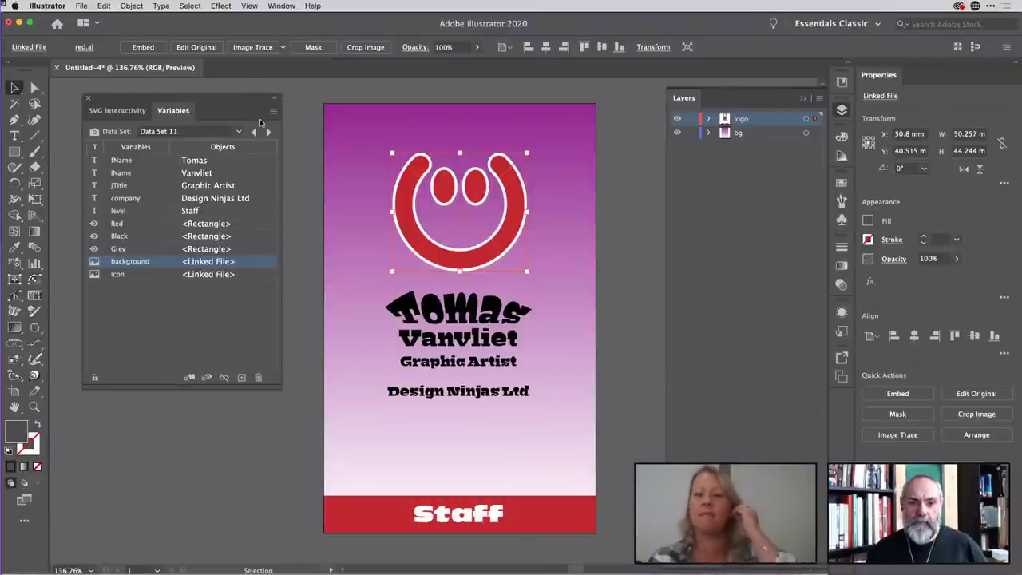
pyautogui.click(270, 133)
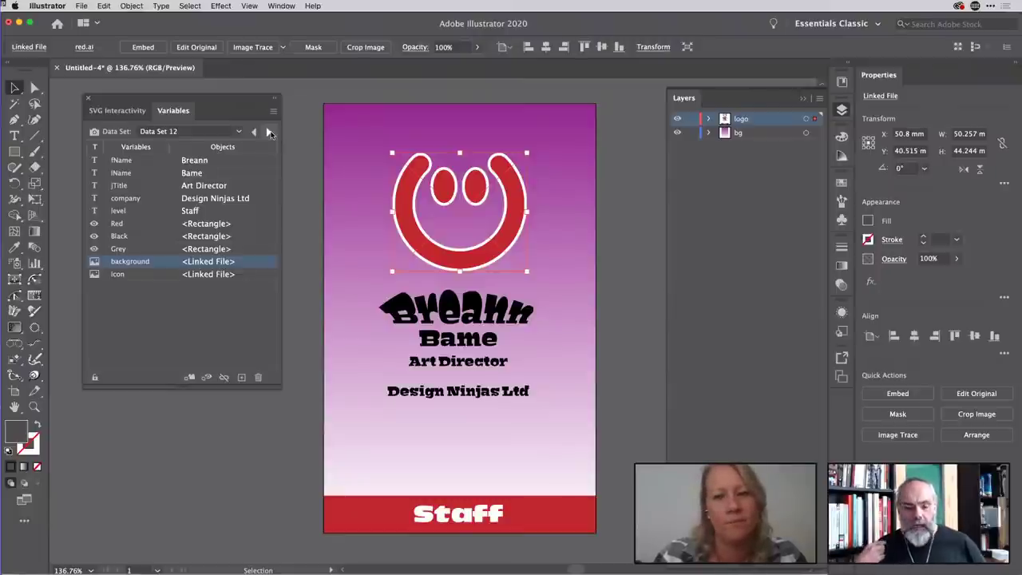
# Switch to BBEdit and examine the TRUE and FALSE visibility values in the rows of event.csv.
pyautogui.press('super+Tab')
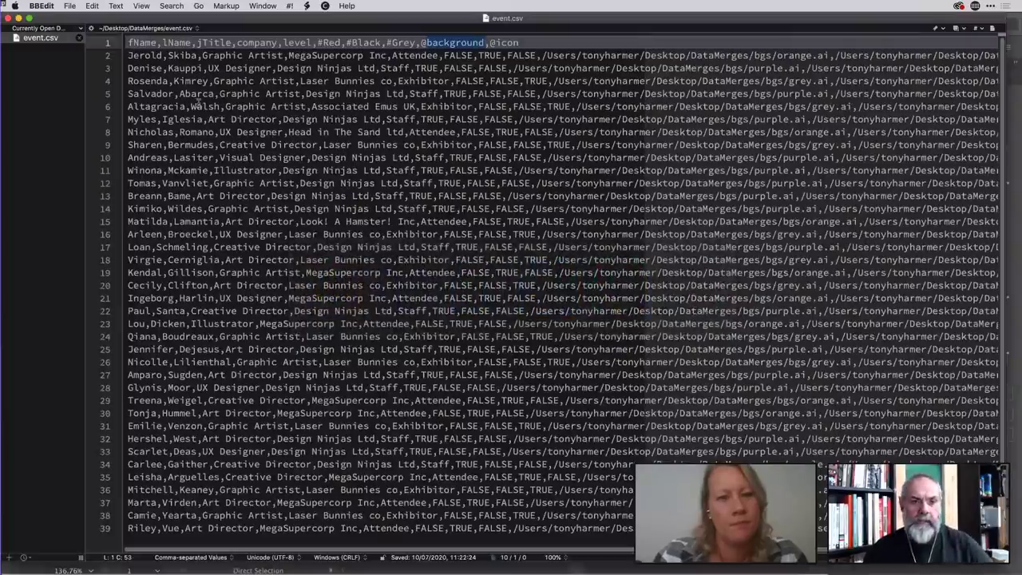
pyautogui.click(202, 94)
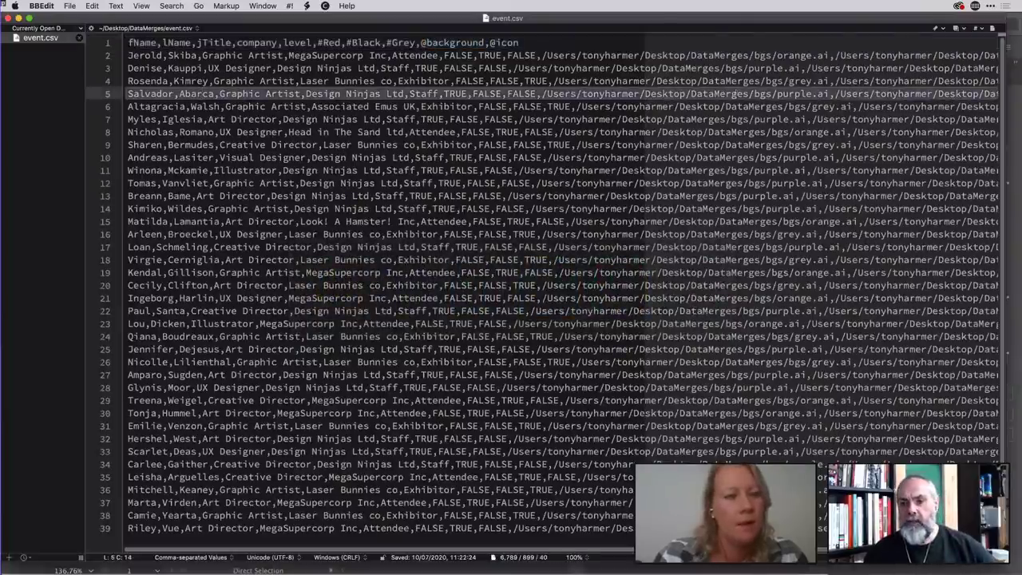
pyautogui.doubleClick(491, 145)
pyautogui.rightClick(491, 146)
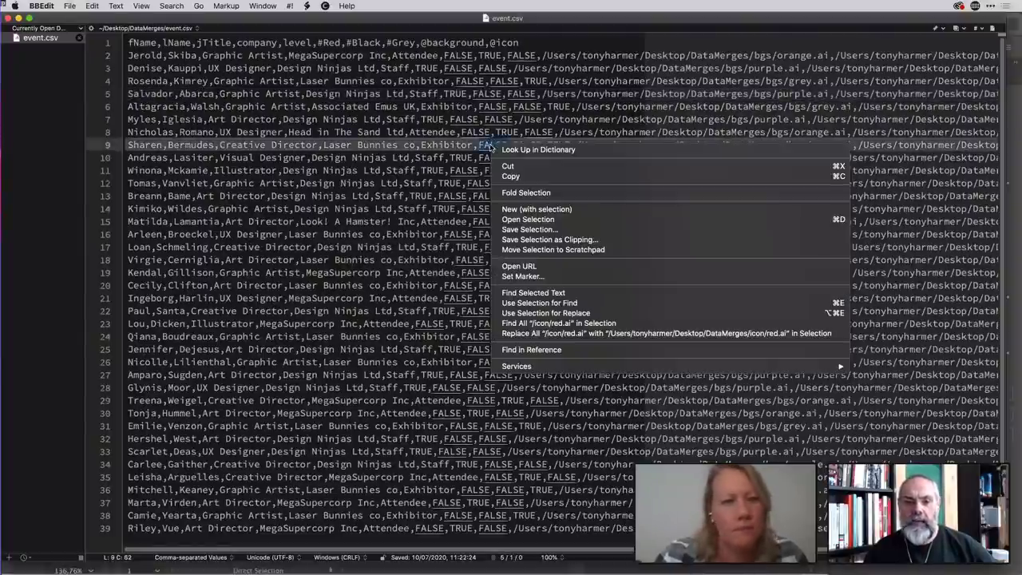
pyautogui.click(483, 142)
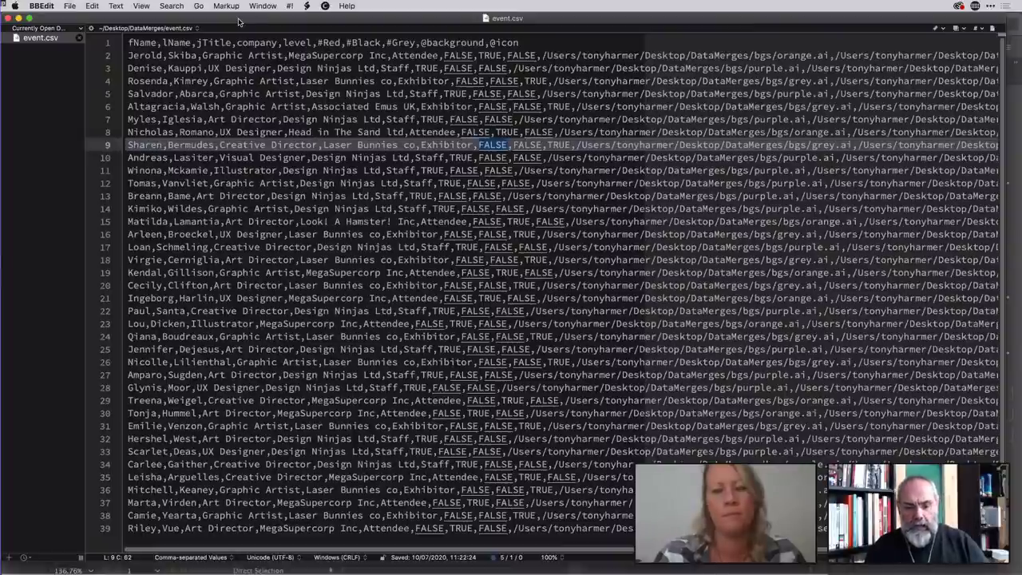
# Switch back to Illustrator and examine the file formats available for asset export.
pyautogui.press('super+Tab')
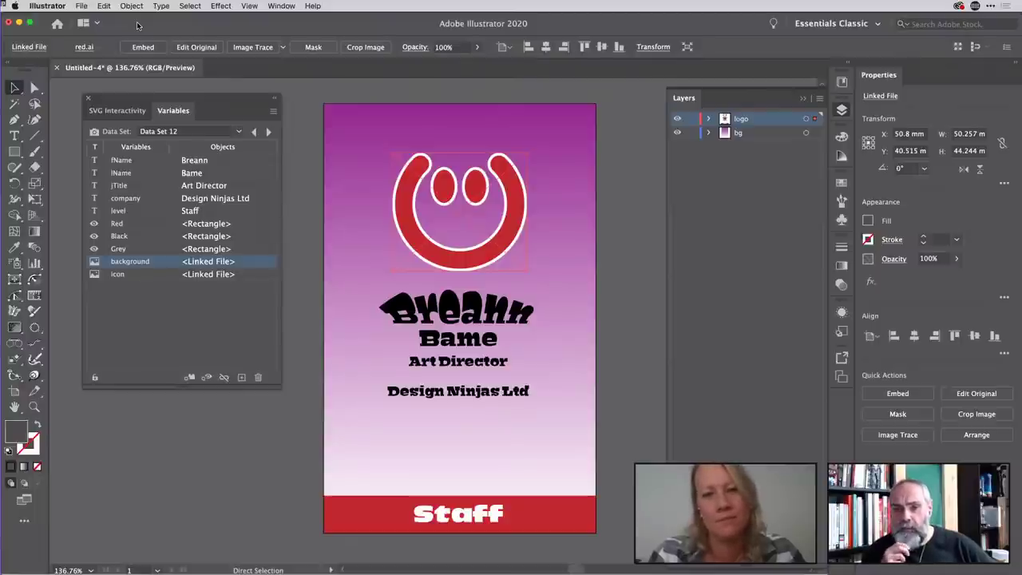
pyautogui.press('v')
pyautogui.click(841, 357)
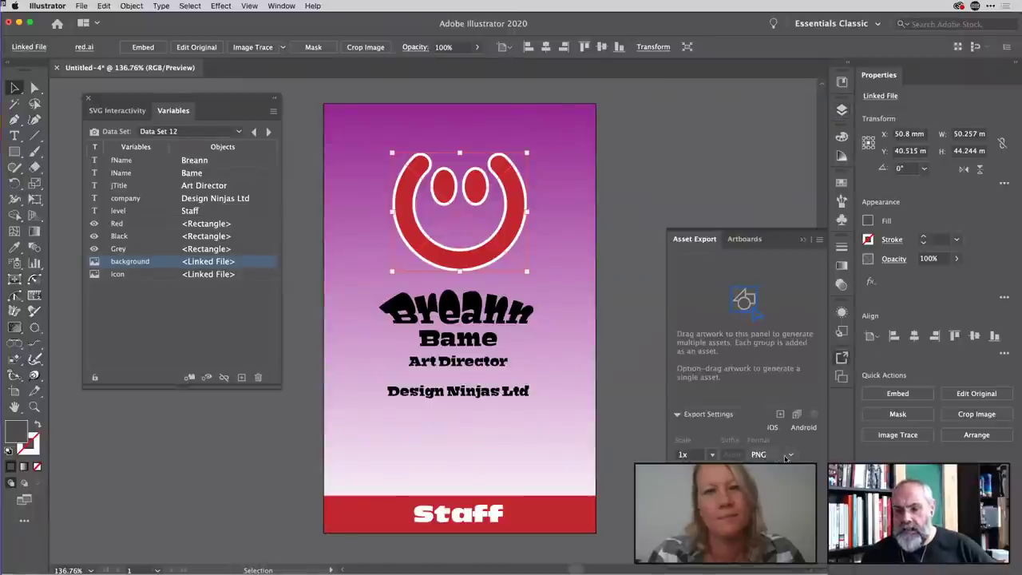
pyautogui.click(791, 454)
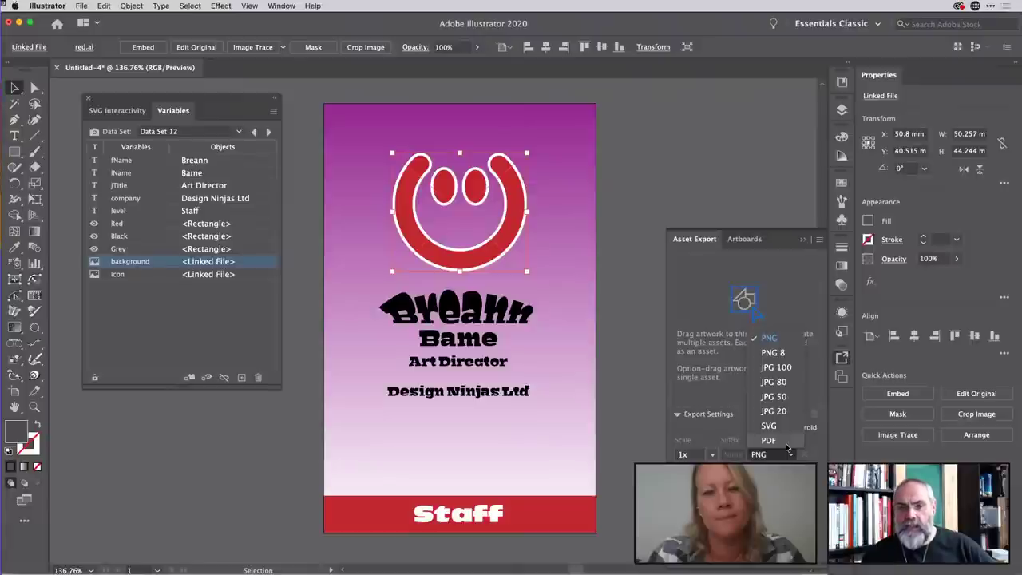
pyautogui.click(822, 448)
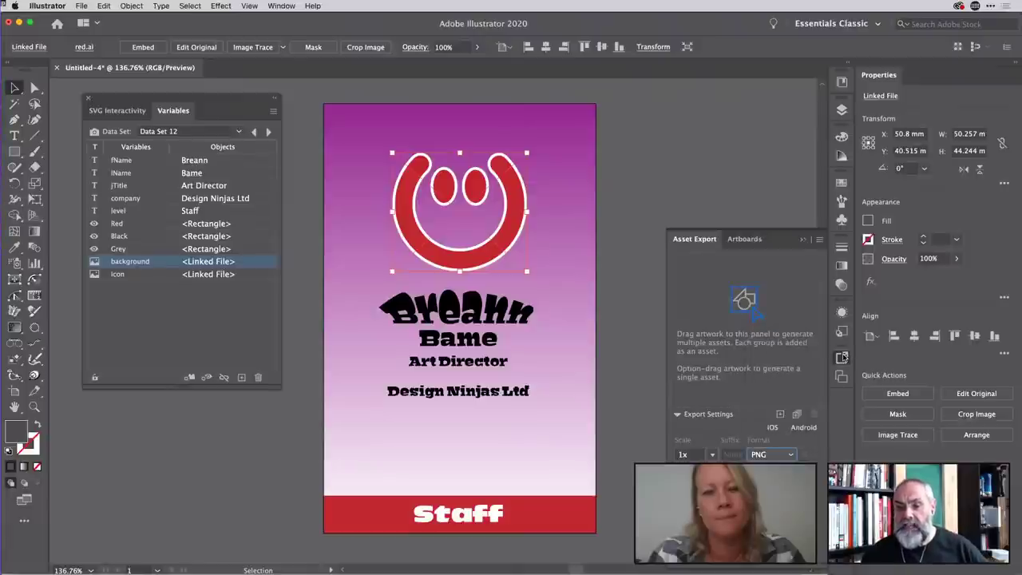
pyautogui.click(842, 359)
# Examine the file formats offered by Export As and cancel the export.
pyautogui.click(82, 5)
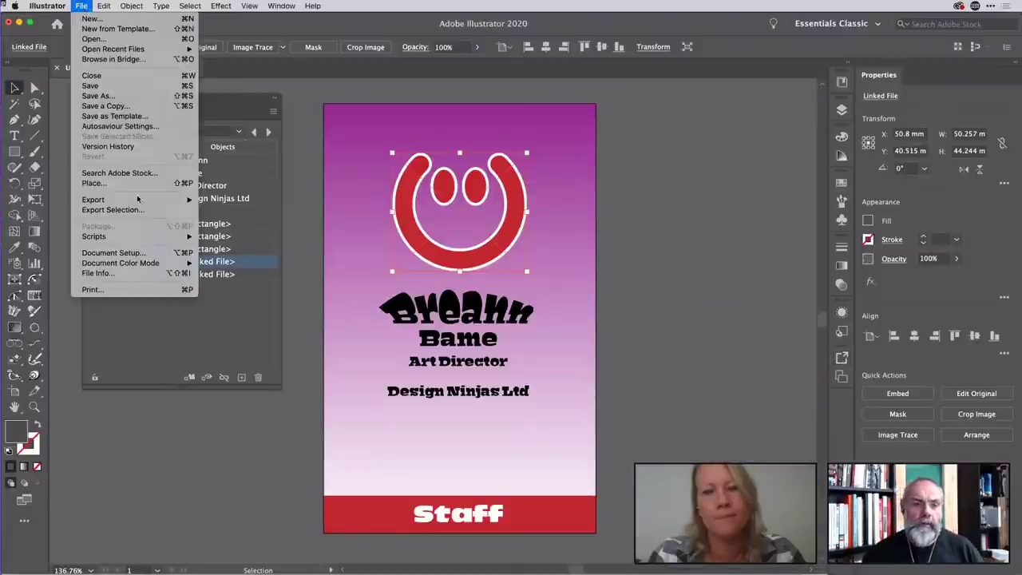
pyautogui.moveTo(153, 201)
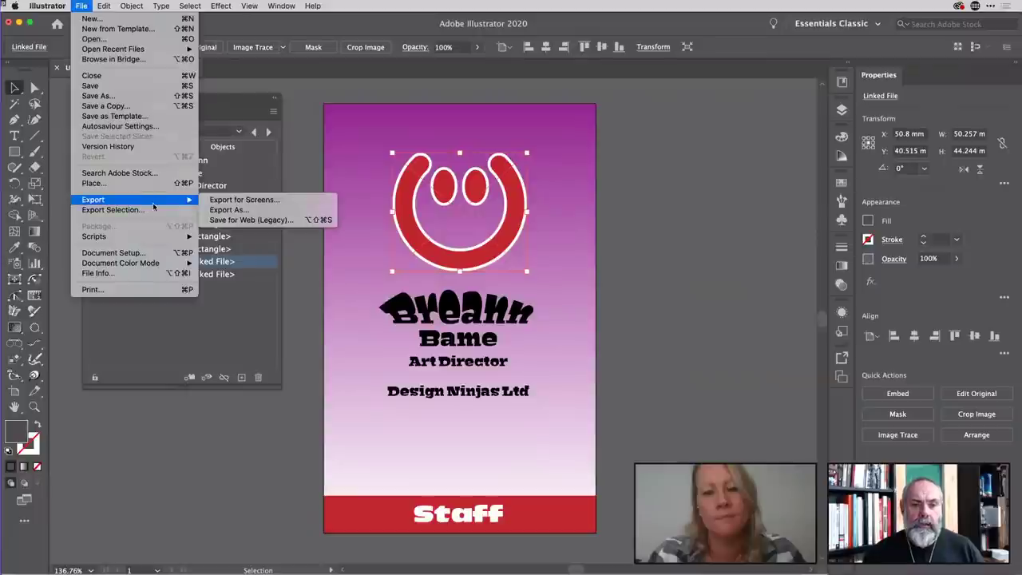
pyautogui.click(230, 209)
pyautogui.click(523, 299)
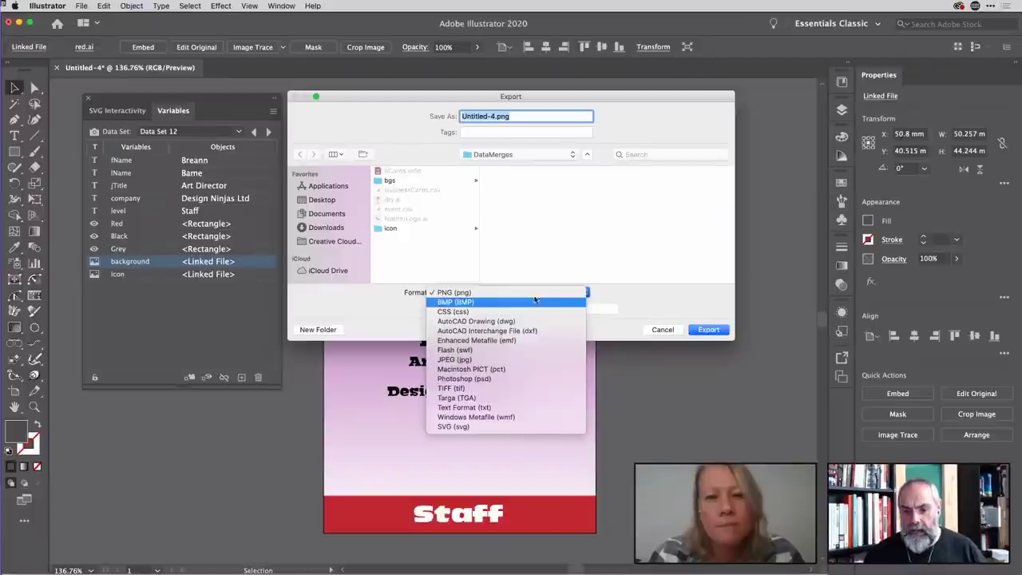
pyautogui.click(621, 292)
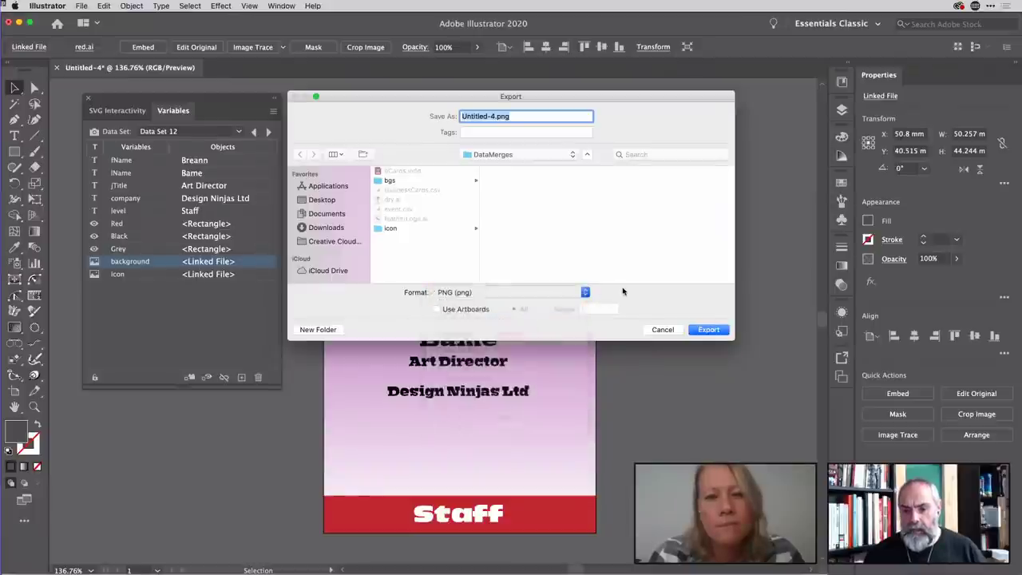
pyautogui.click(659, 330)
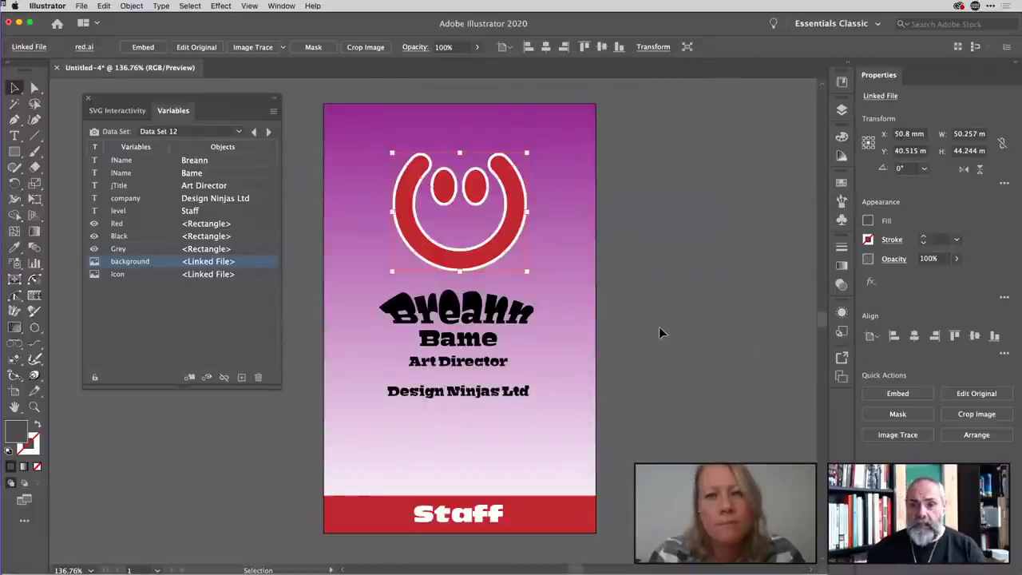